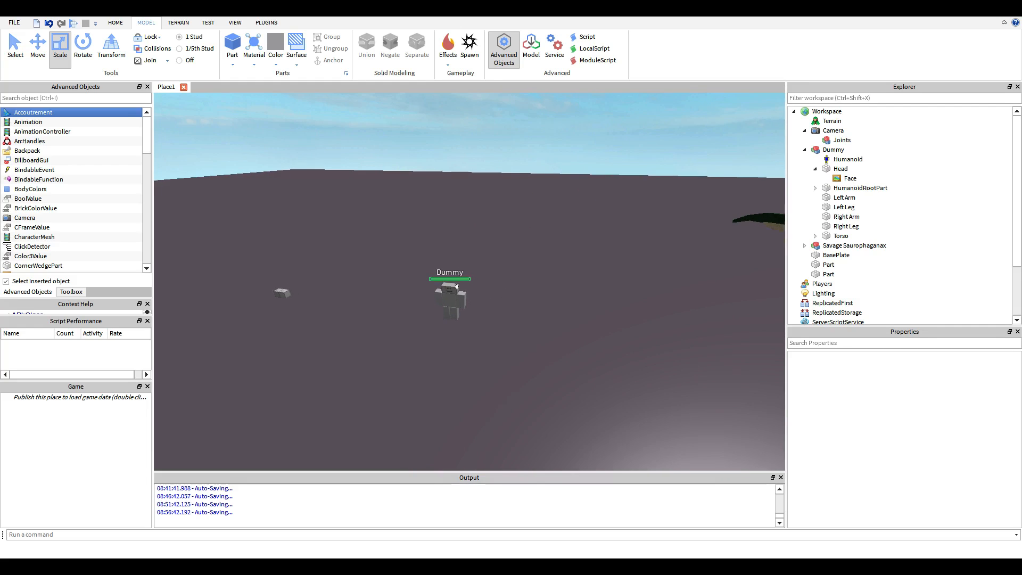
Select the Dummy model and examine it up close from the front and the side
left_click(441, 298)
left_click(452, 402)
left_click_drag(595, 408, 541, 376)
scroll(542, 378, "up", 5)
key("f")
scroll(532, 367, "up", 5)
scroll(524, 341, "down", 5)
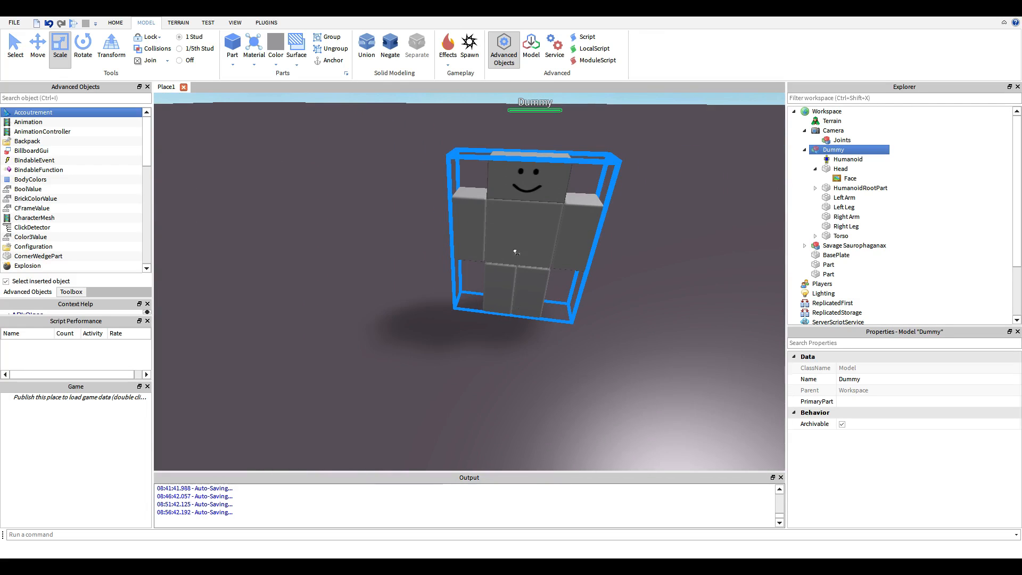
scroll(518, 248, "down", 3)
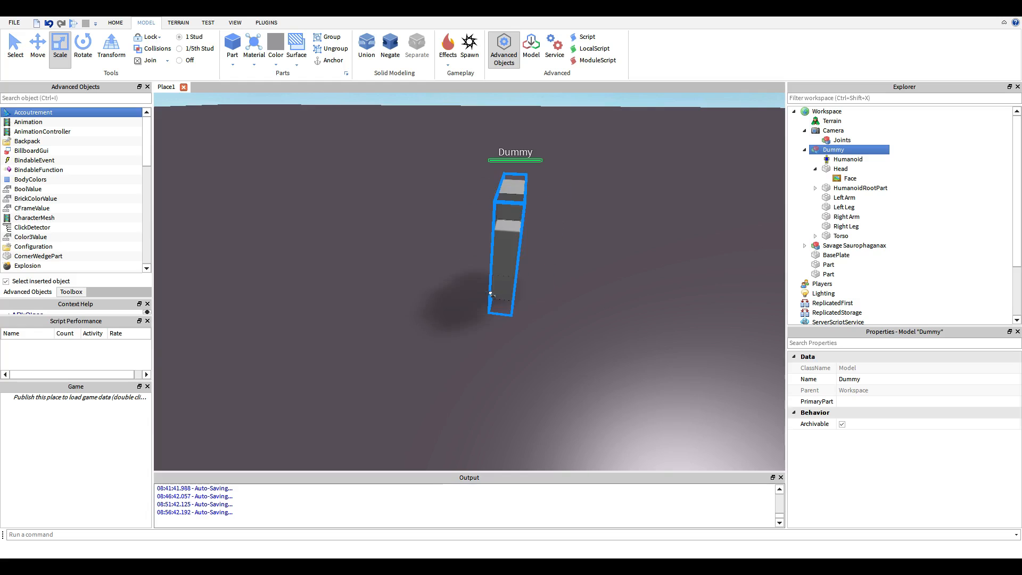
Turn the Dummy model upside down and reposition it on the baseplate
left_click(549, 342)
left_click(487, 261)
key("f")
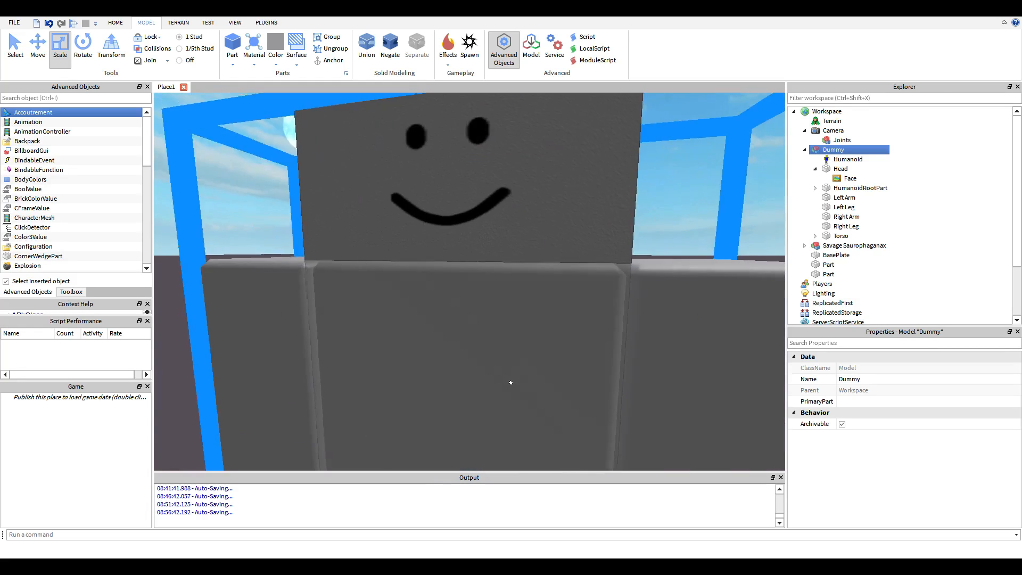
scroll(520, 387, "down", 5)
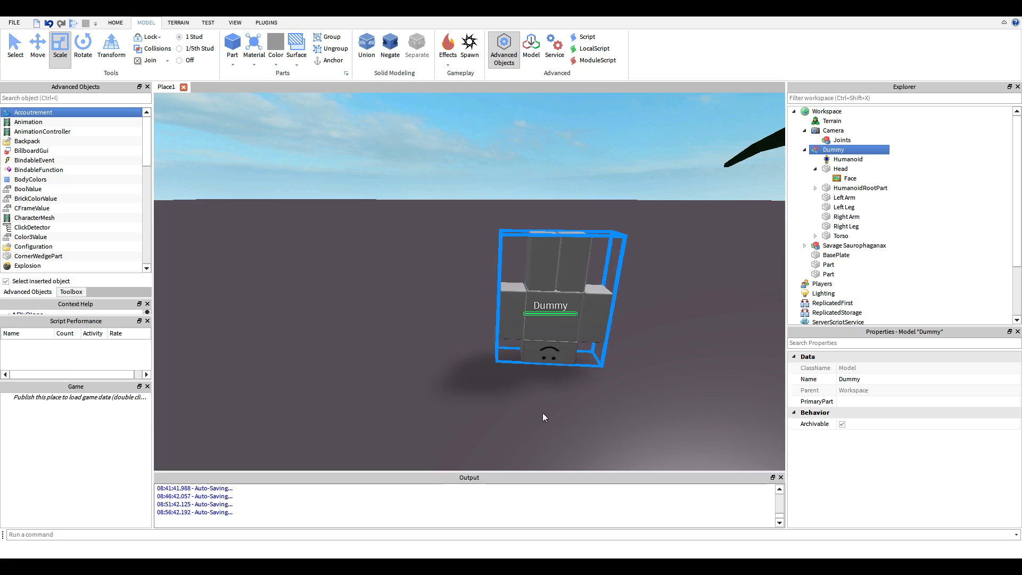
left_click(559, 421)
scroll(573, 430, "up", 5)
scroll(574, 430, "down", 5)
scroll(573, 430, "up", 5)
scroll(573, 430, "down", 5)
scroll(572, 363, "down", 3)
left_click(471, 223)
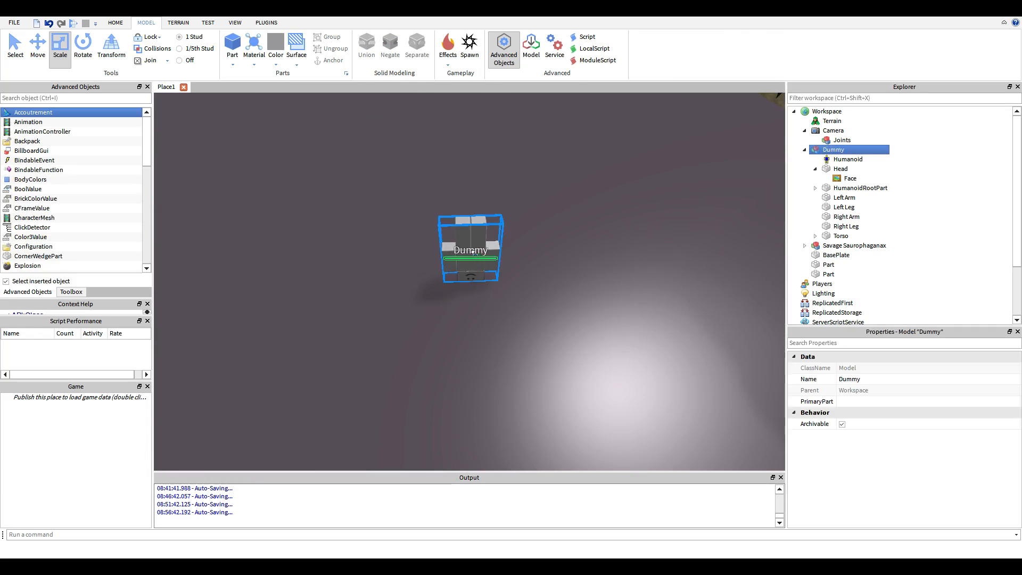
right_click_drag(470, 257, 526, 333)
left_click_drag(470, 257, 422, 134)
scroll(527, 332, "down", 3)
left_click(433, 279)
Examine the two small adjoining blocks on the baseplate from several angles
mouse_move(432, 280)
right_mouse_down()
mouse_move(414, 243)
mouse_move(392, 289)
mouse_move(415, 289)
mouse_move(404, 276)
mouse_move(413, 285)
right_mouse_up()
scroll(415, 289, "up", 3)
scroll(404, 276, "down", 3)
scroll(413, 286, "up", 5)
scroll(413, 285, "down", 5)
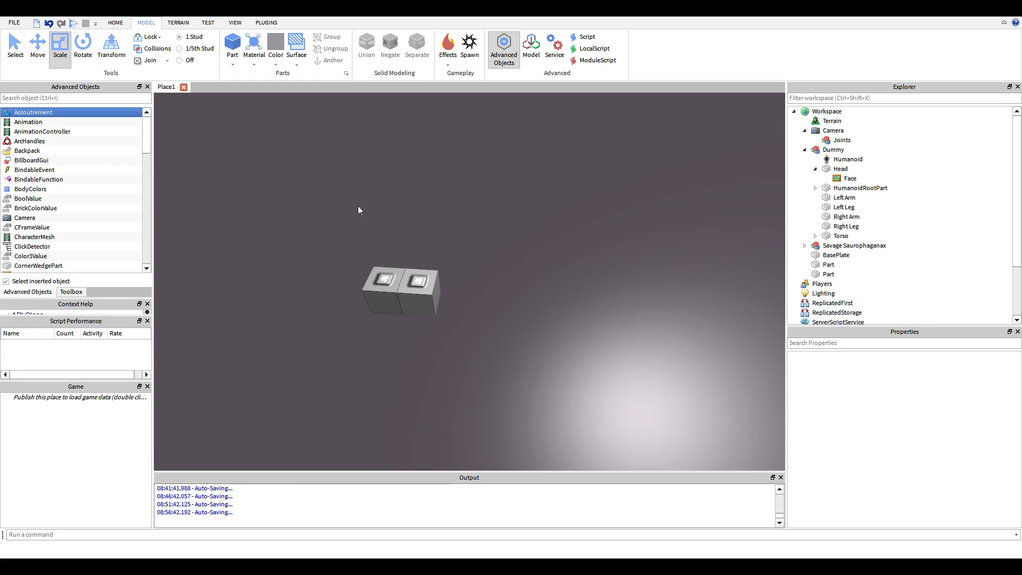
scroll(420, 235, "up", 5)
left_click(538, 298)
scroll(491, 334, "up", 3)
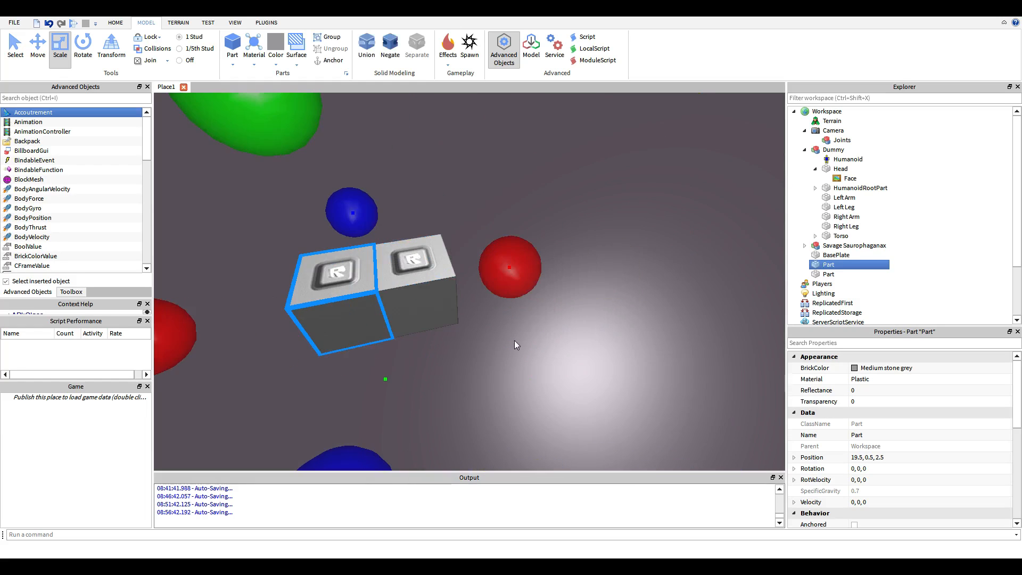
left_click(546, 352)
right_click_drag(546, 351, 341, 297)
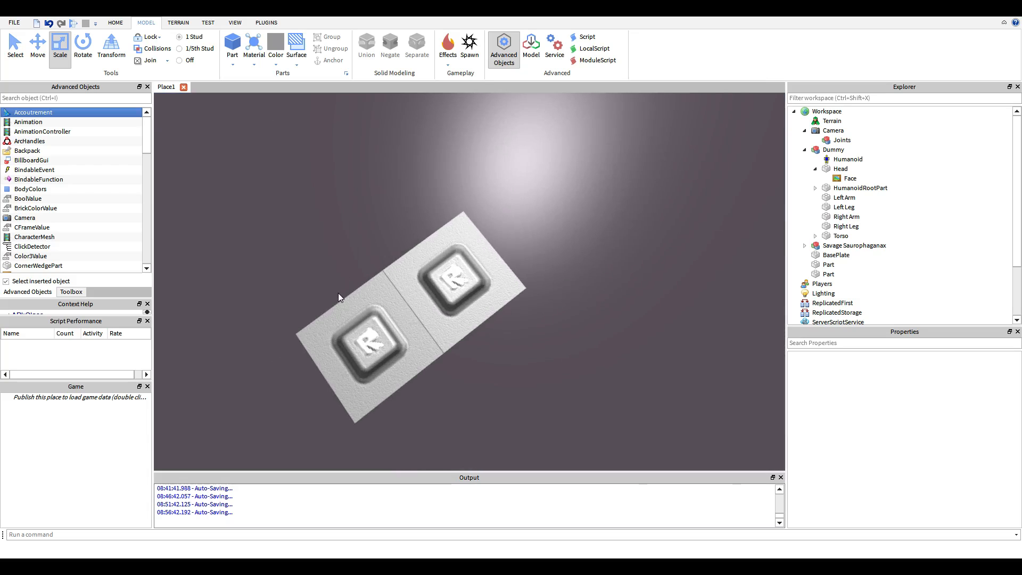
left_click(397, 315)
left_click(548, 363)
scroll(503, 347, "down", 5)
right_click_drag(547, 363, 390, 250)
scroll(388, 270, "up", 4)
left_click(469, 320)
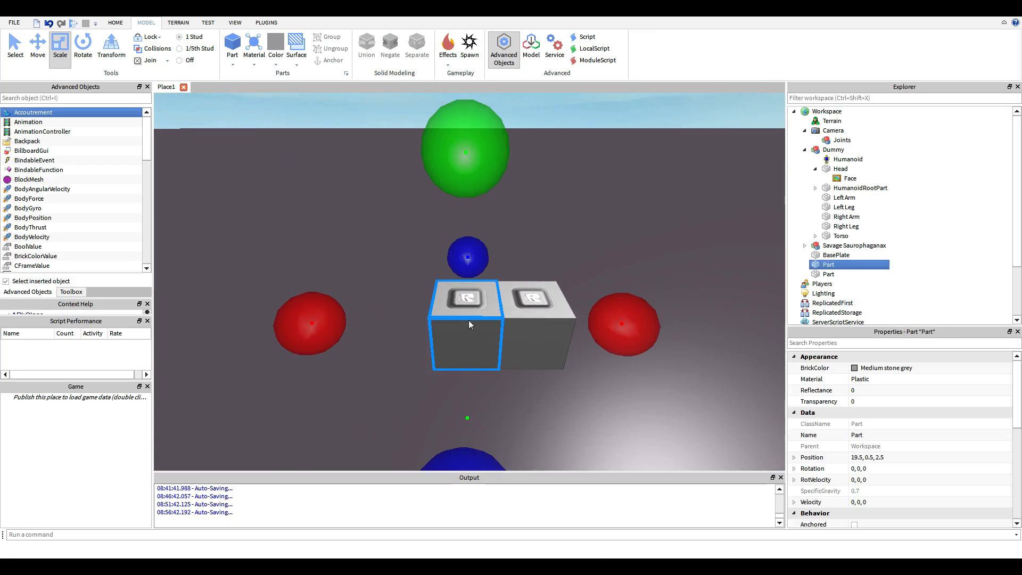
Inspect the BasePlate and the left block, including the studs on top of both blocks
left_click(878, 259)
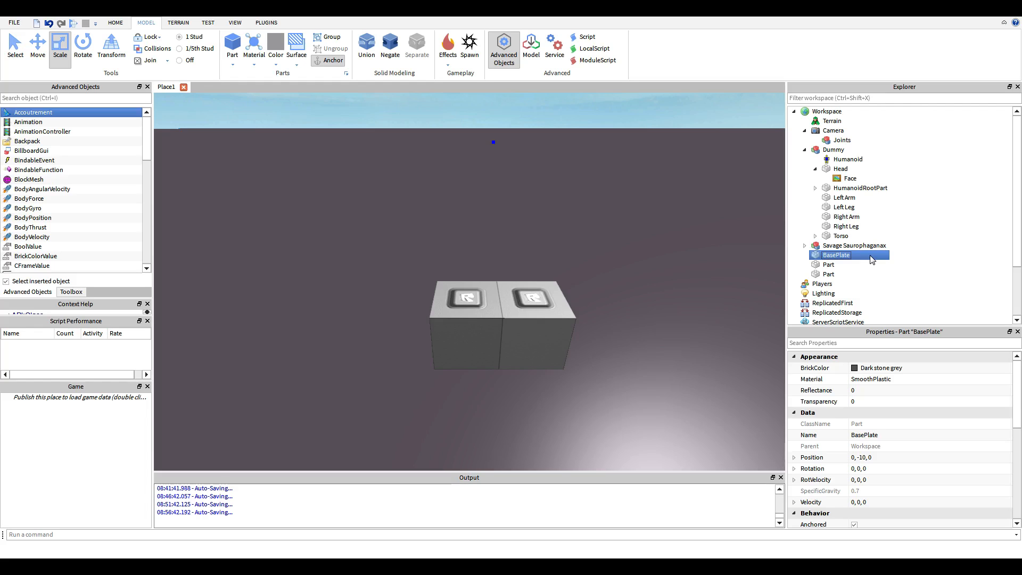
left_click(596, 254)
left_click_drag(463, 325, 432, 320)
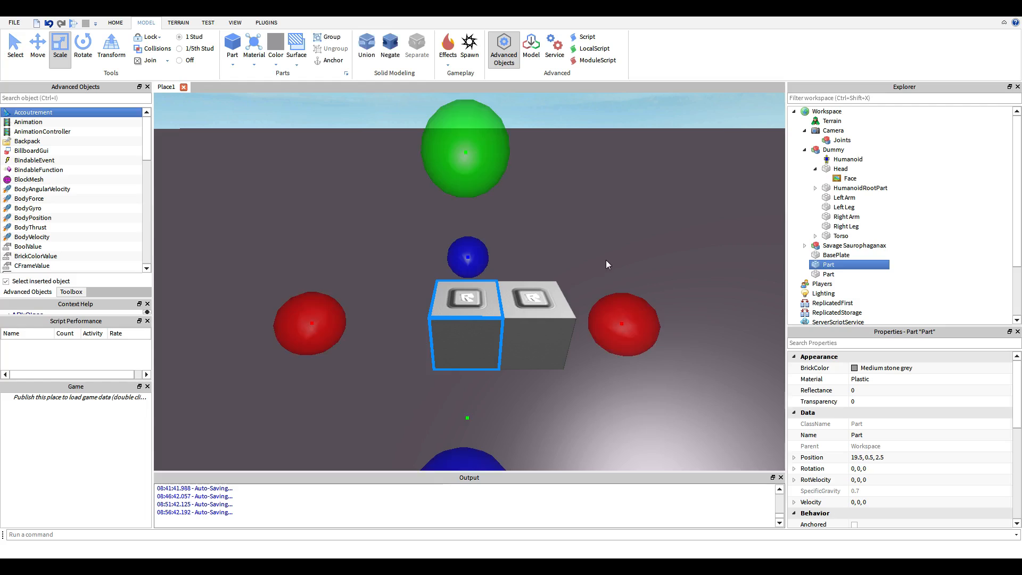
left_click(607, 258)
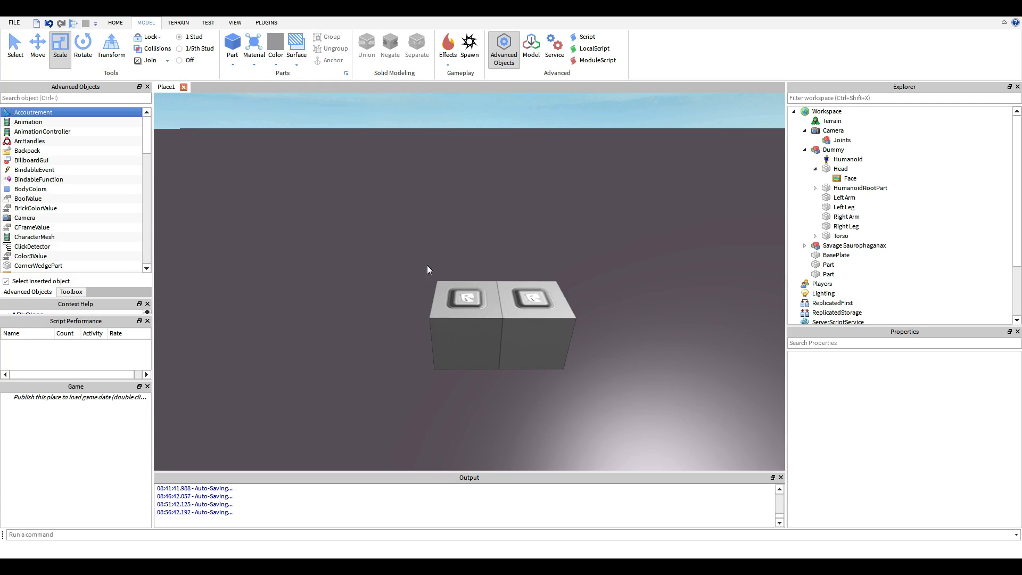
scroll(427, 265, "down", 5)
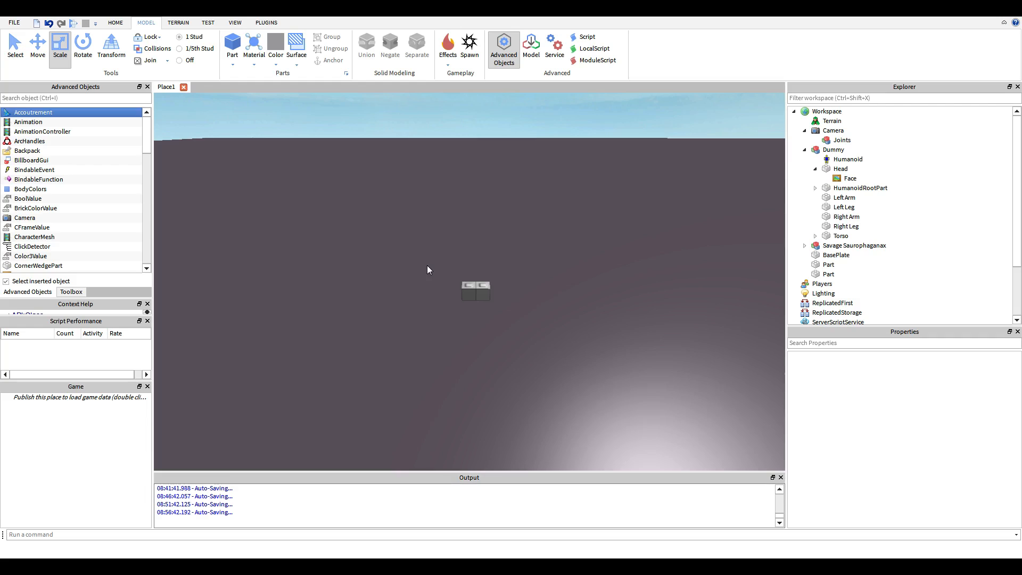
scroll(427, 265, "up", 5)
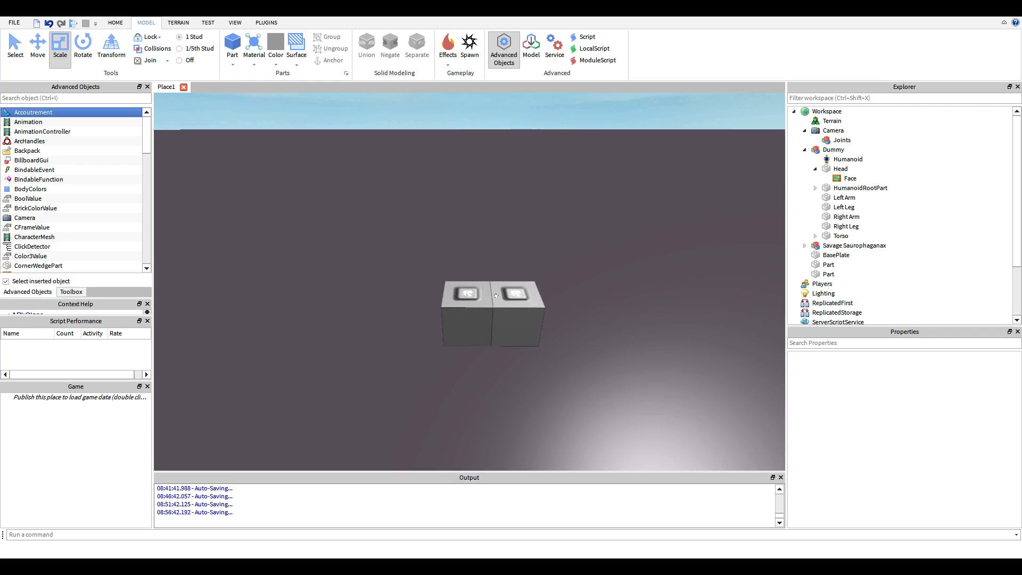
scroll(598, 308, "up", 5)
scroll(599, 311, "down", 3)
scroll(599, 311, "up", 2)
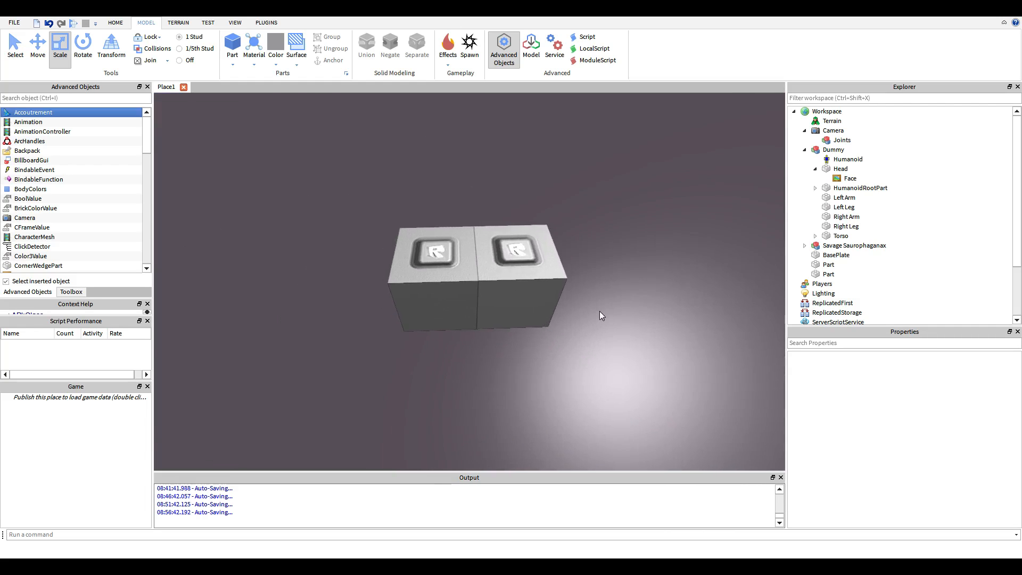
scroll(599, 311, "down", 2)
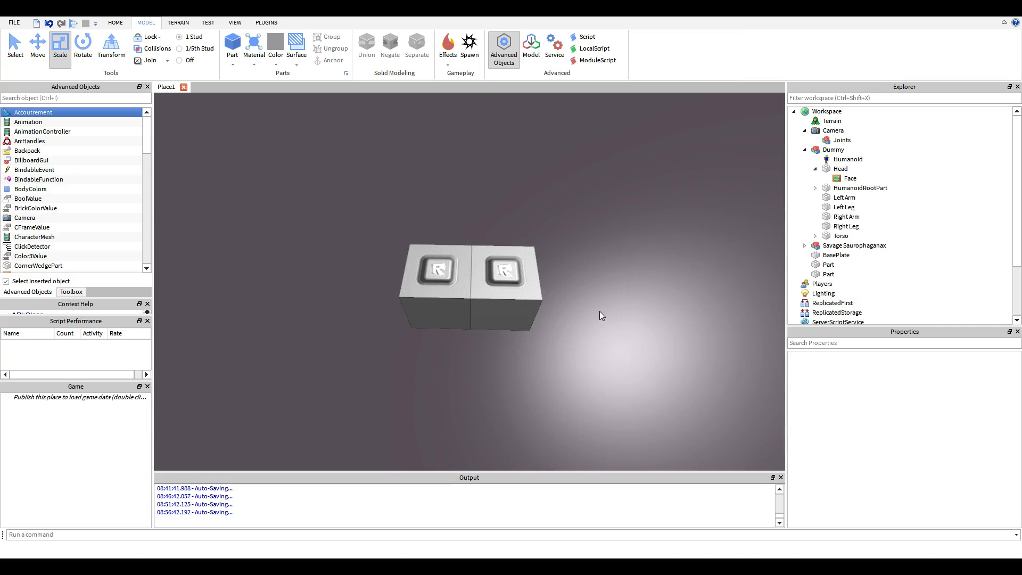
Set the left block's front and top surfaces to SteppingMotor
left_click(443, 293)
scroll(996, 269, "down", 1)
scroll(896, 465, "down", 6)
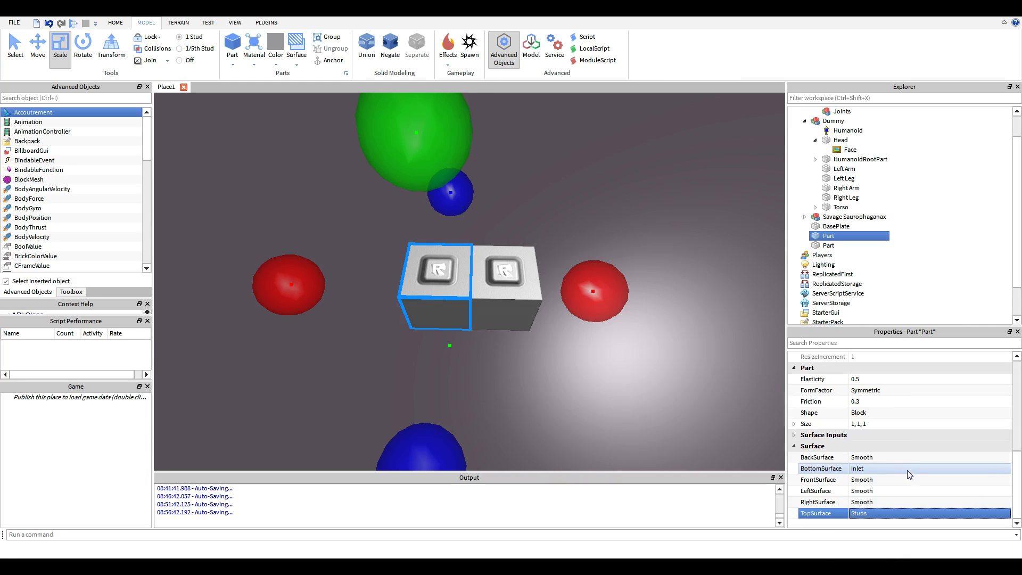
left_click(932, 261)
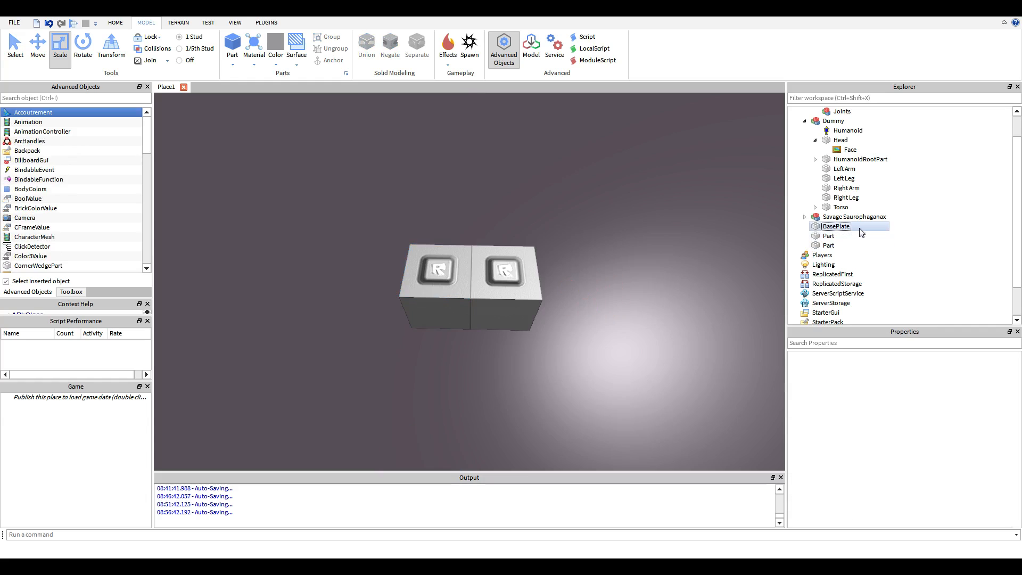
left_click(855, 237)
scroll(948, 474, "down", 6)
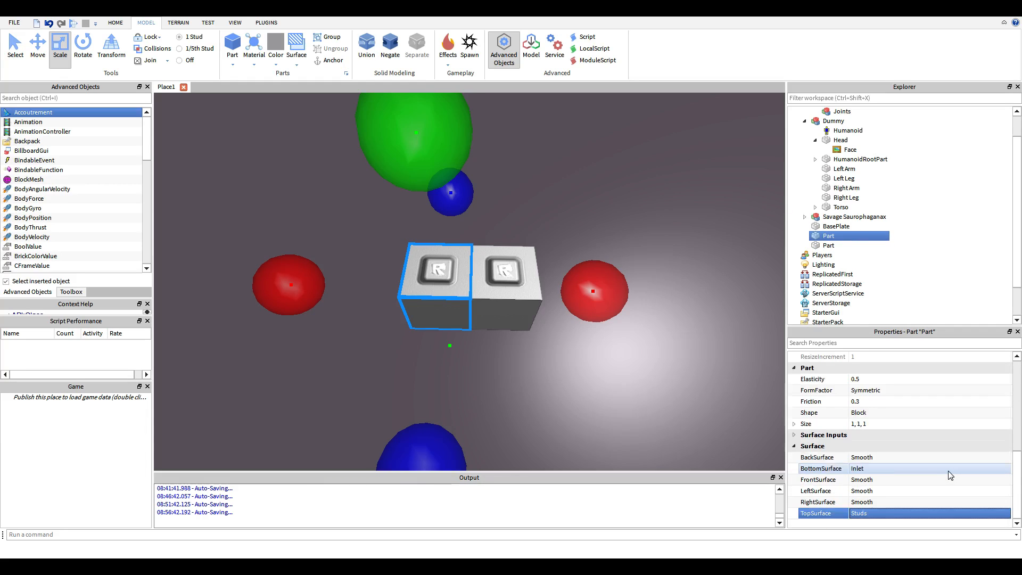
left_click(981, 483)
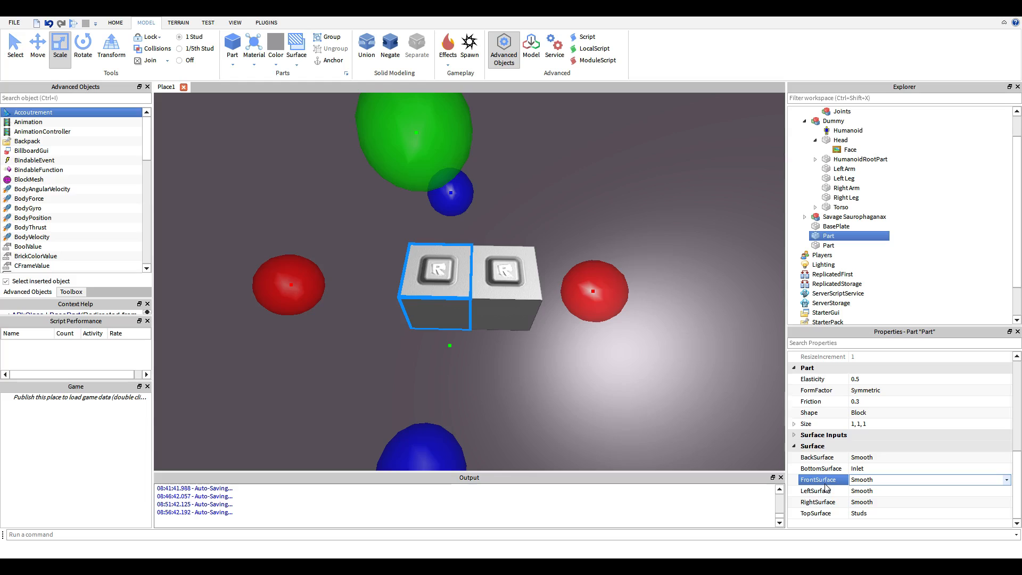
key("Up")
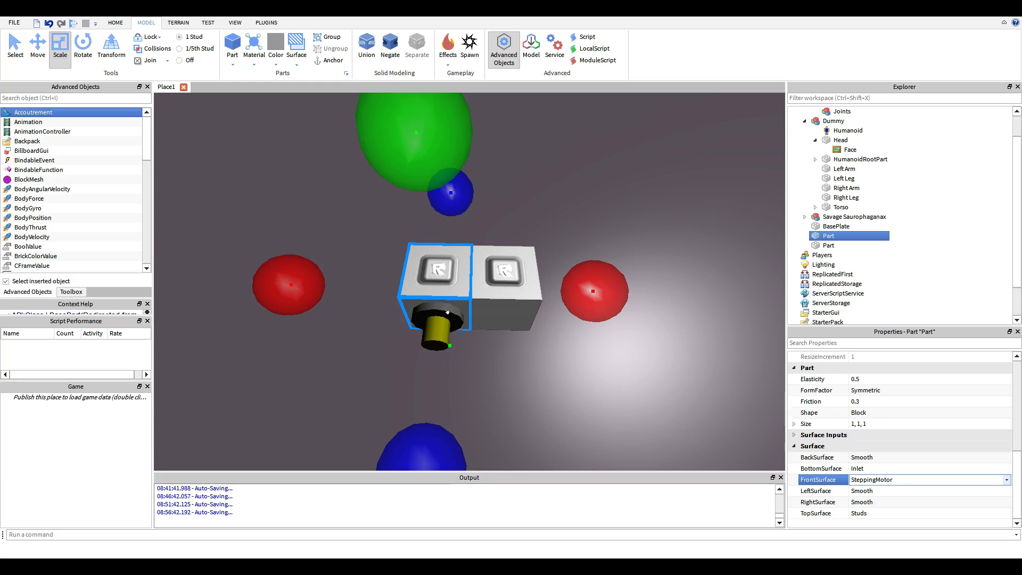
left_click(912, 513)
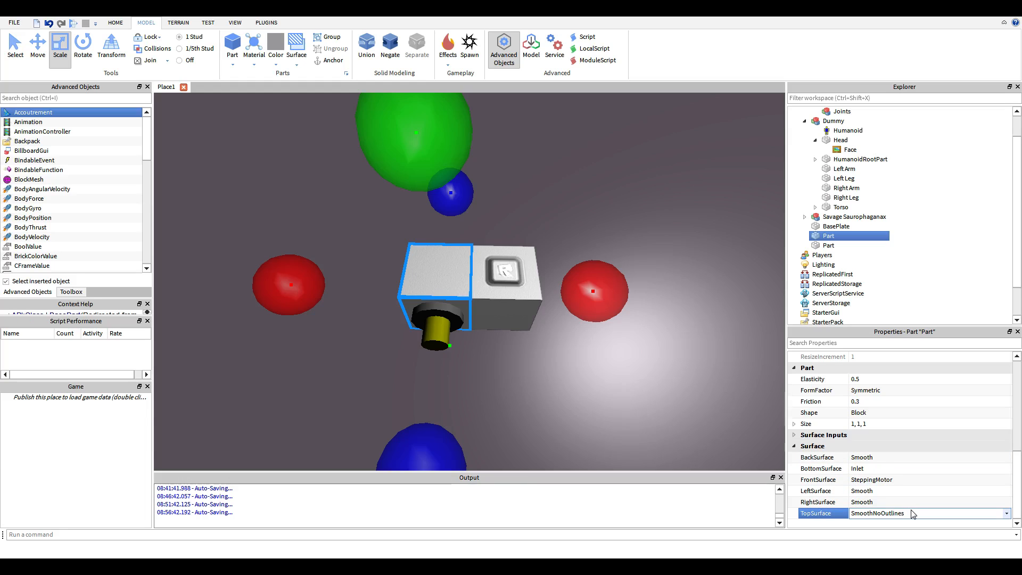
key("Up")
left_click_drag(737, 467, 532, 411)
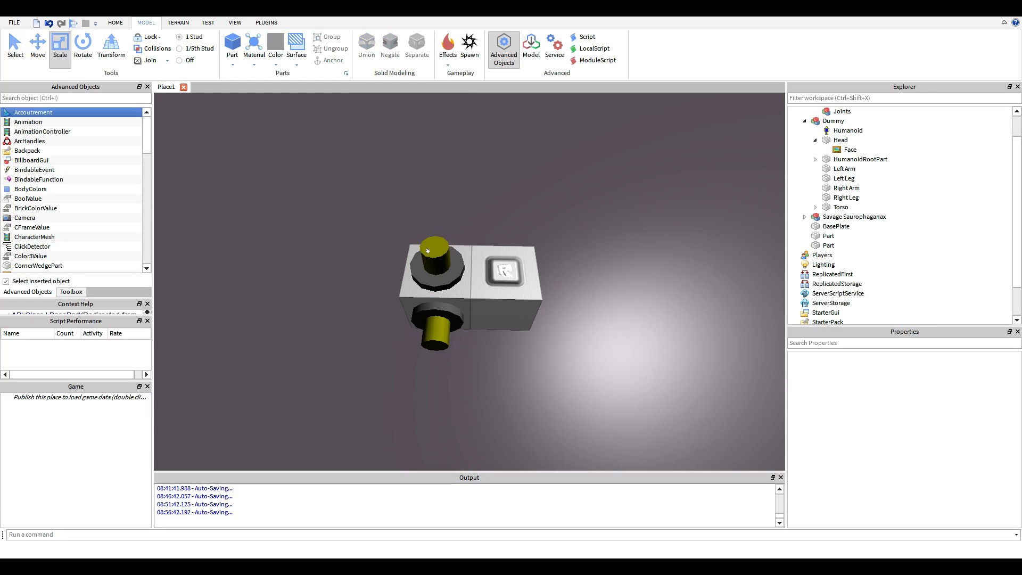
Examine the motor surfaces on the left block up close and from different sides
left_click(427, 303)
left_click_drag(342, 201, 624, 374)
mouse_move(624, 375)
right_mouse_down()
mouse_move(611, 368)
mouse_move(624, 376)
right_mouse_up()
scroll(624, 376, "up", 5)
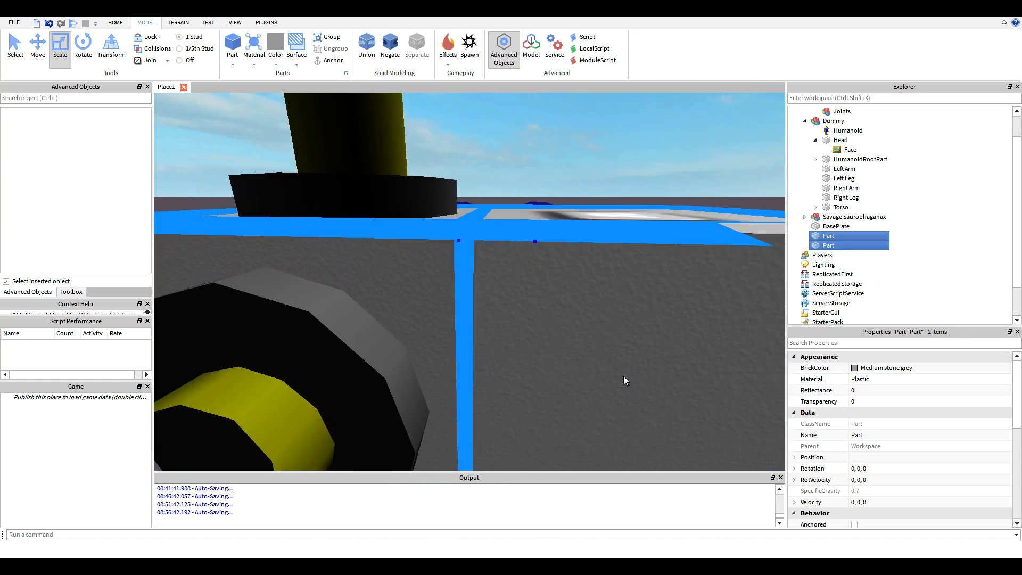
scroll(624, 375, "down", 5)
left_click(623, 376)
scroll(527, 250, "down", 3)
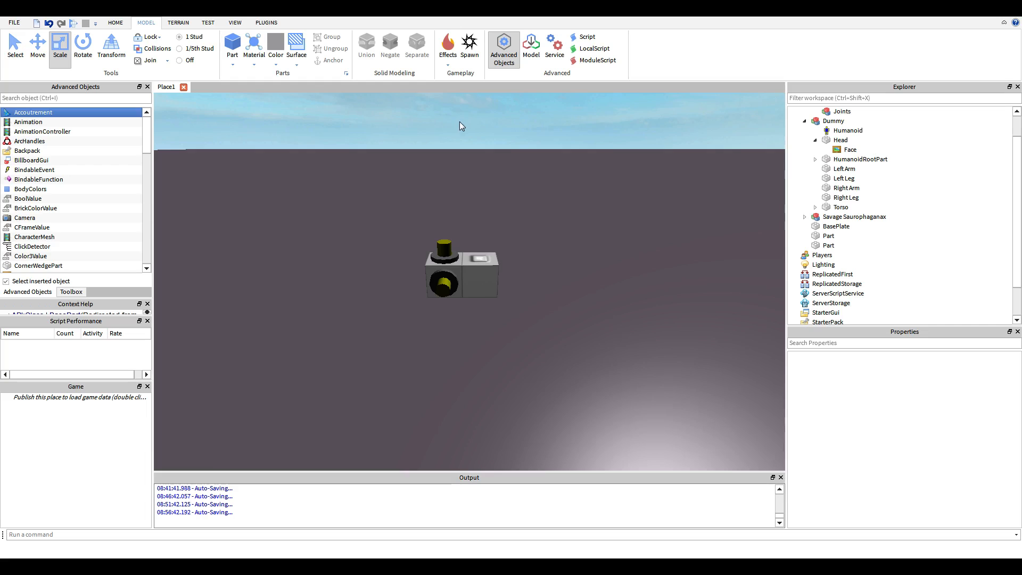
right_click_drag(461, 123, 603, 180)
scroll(604, 180, "up", 3)
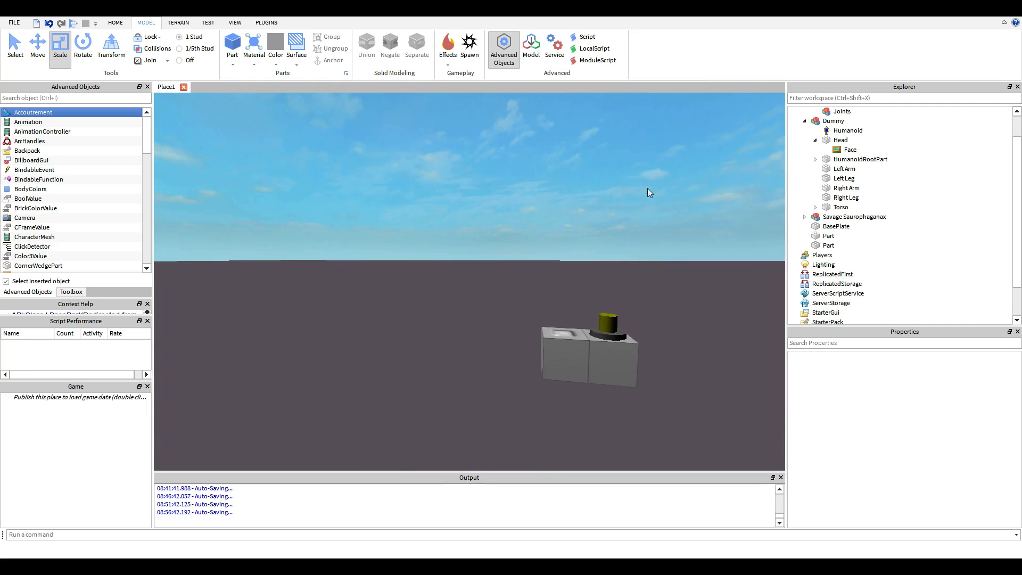
right_click_drag(544, 200, 541, 204)
Set the bottom, front and top surfaces of both blocks to Smooth
left_click_drag(394, 206, 592, 337)
scroll(894, 481, "down", 8)
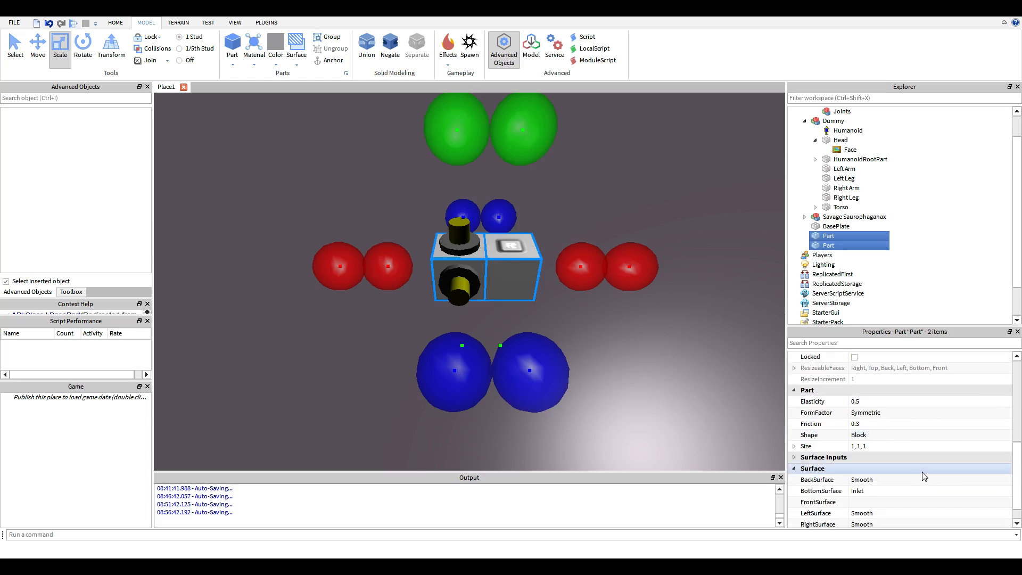
left_click(918, 465)
left_click(916, 477)
left_click(916, 478)
left_click(911, 489)
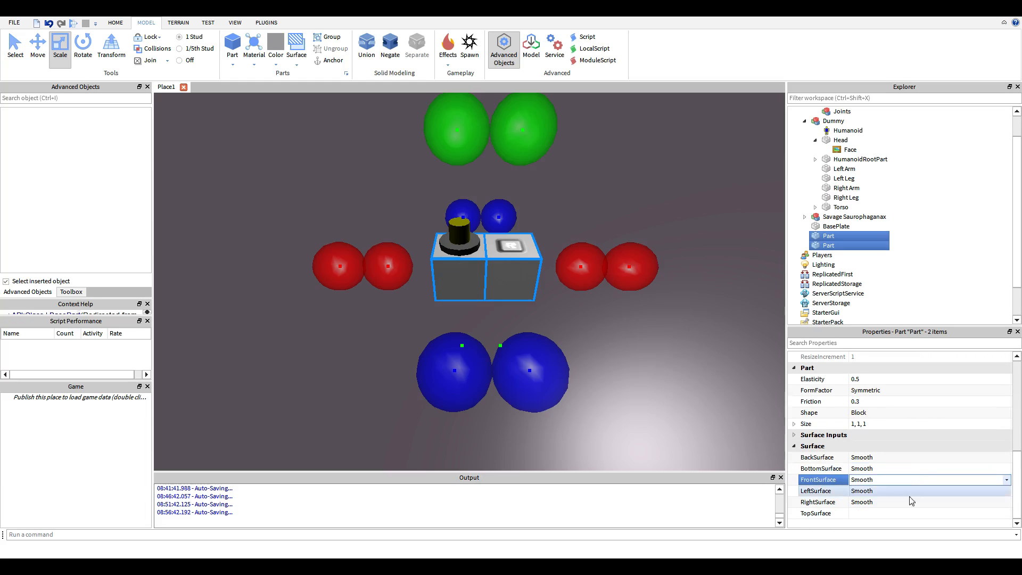
left_click(899, 515)
left_click(899, 516)
left_click(587, 326)
scroll(592, 296, "up", 5)
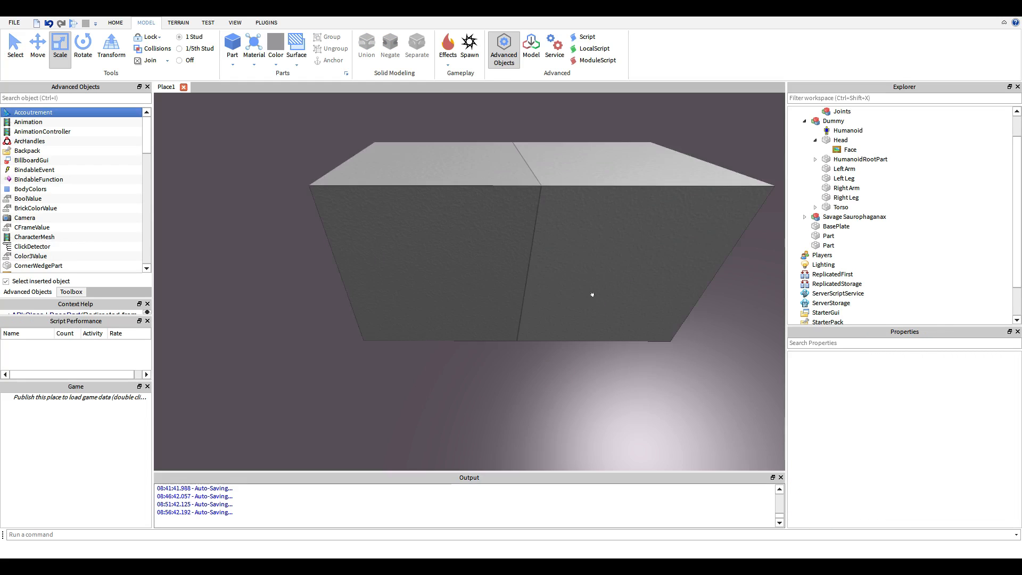
Duplicate the left block on top of itself and stretch the copy across both blocks to form the body
right_click_drag(445, 243, 445, 243)
left_click(445, 244)
scroll(440, 240, "down", 5)
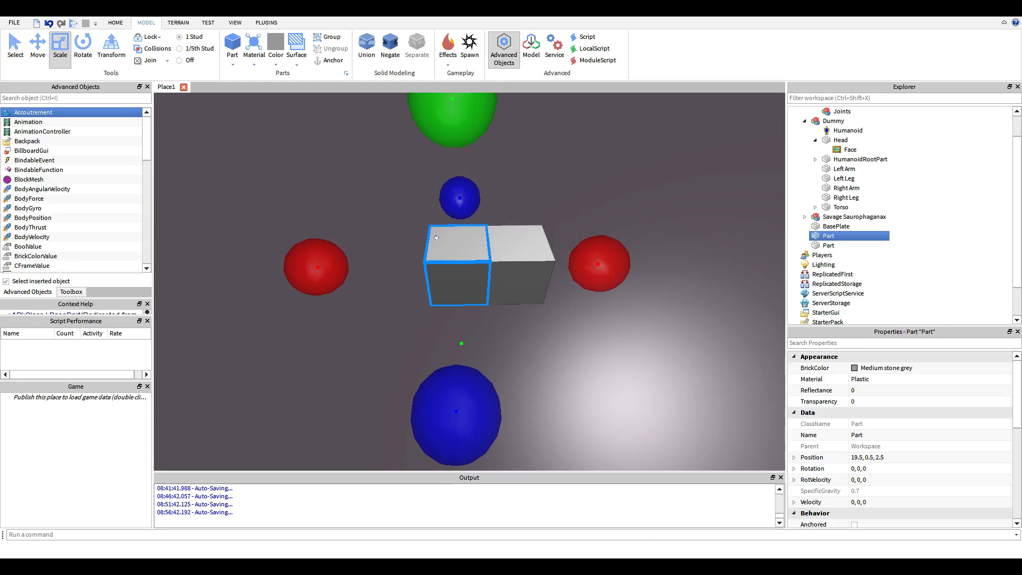
key("ctrl+d")
left_click(647, 369)
left_click(437, 198)
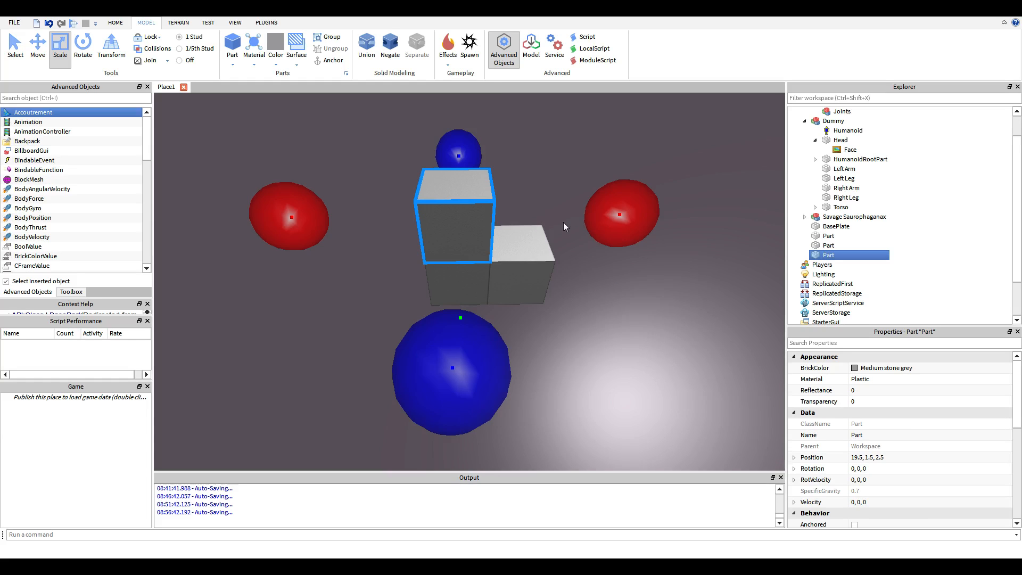
key("d")
left_click_drag(454, 220, 516, 228)
left_click(487, 388)
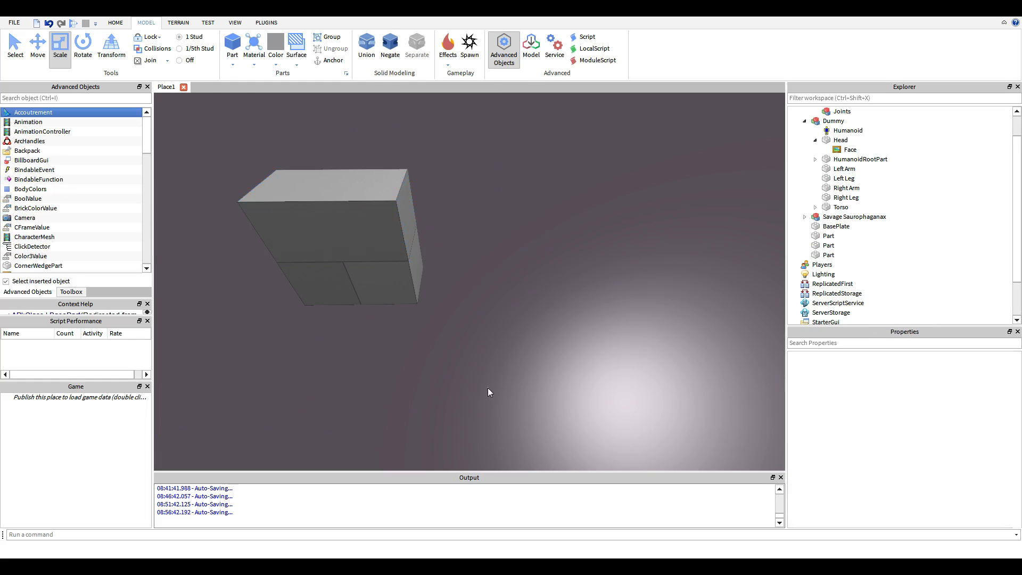
Duplicate the two lower blocks and place the copies under the other end of the body as a second pair of legs
right_click_drag(487, 388, 488, 367)
scroll(486, 362, "down", 3)
left_click(400, 301)
left_click(430, 304, "ctrl")
key("ctrl+v")
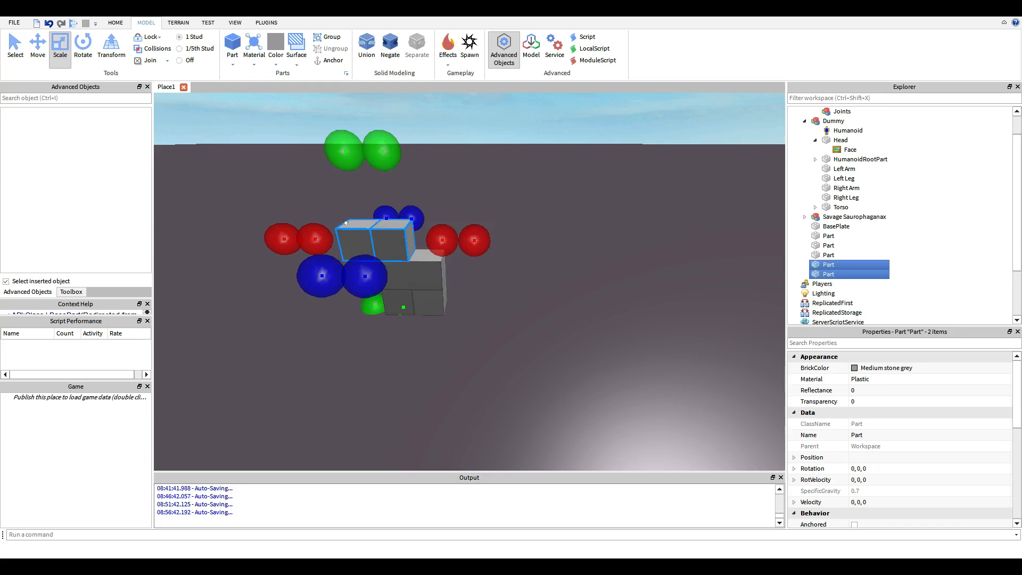
right_click_drag(482, 312, 482, 313)
scroll(482, 313, "down", 3)
left_click_drag(427, 228, 510, 314)
left_click(576, 348)
Copy a block and place it centred on top of one end of the body as the head
scroll(480, 253, "up", 2)
left_click(450, 217)
left_click(480, 331)
left_click(455, 231)
key("ctrl+c")
key("ctrl+v")
left_click_drag(409, 150, 433, 182)
mouse_move(356, 260)
left_mouse_down()
mouse_move(388, 241)
mouse_move(394, 253)
mouse_move(374, 261)
left_mouse_up()
left_click_drag(541, 197, 531, 201)
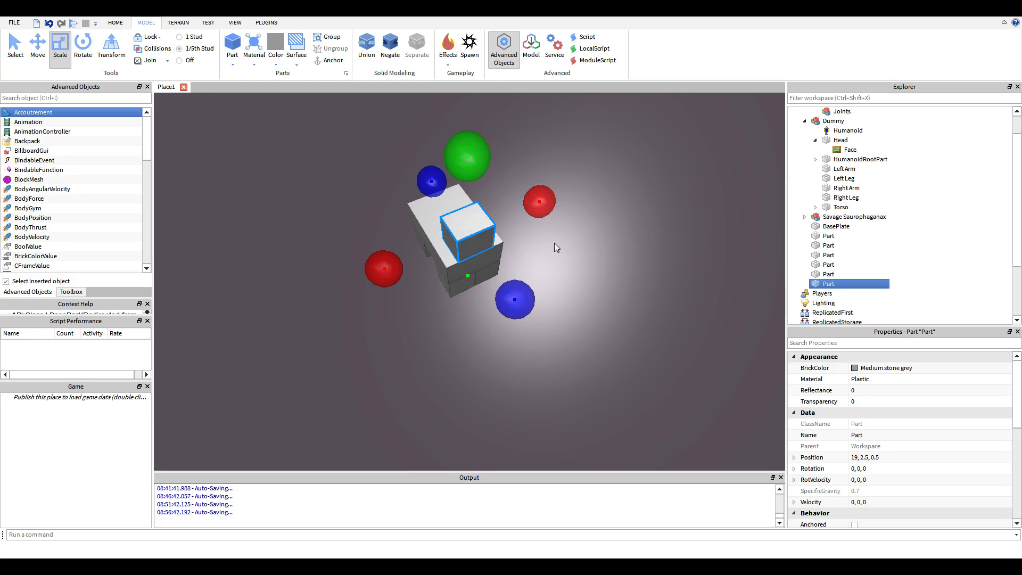
left_click(556, 245)
scroll(556, 244, "up", 3)
right_click_drag(556, 244, 471, 276)
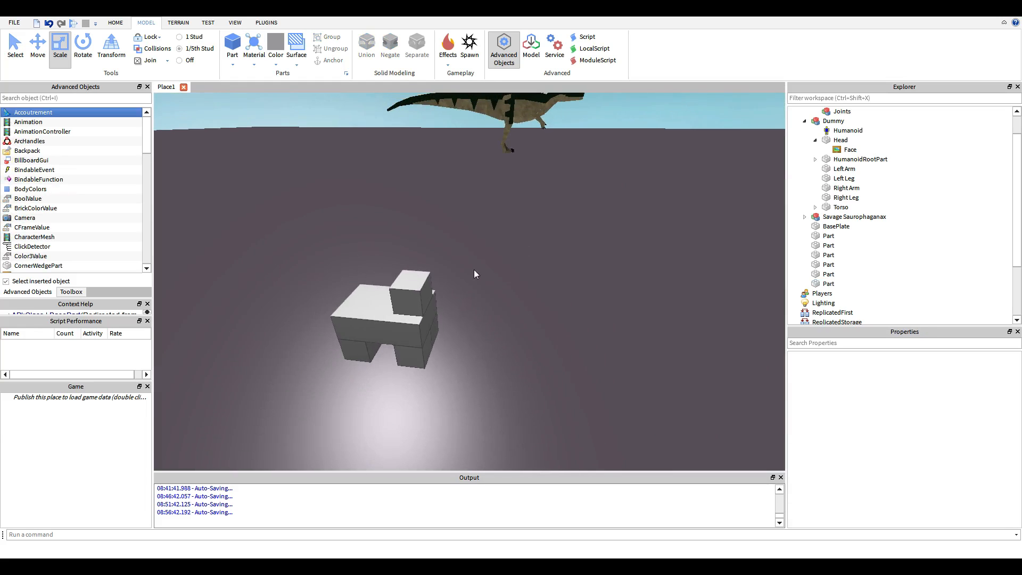
Stretch the block standing on the body upward to form a tall neck
left_click(468, 274)
left_click_drag(453, 212, 451, 182)
left_click(480, 269)
left_click(469, 272)
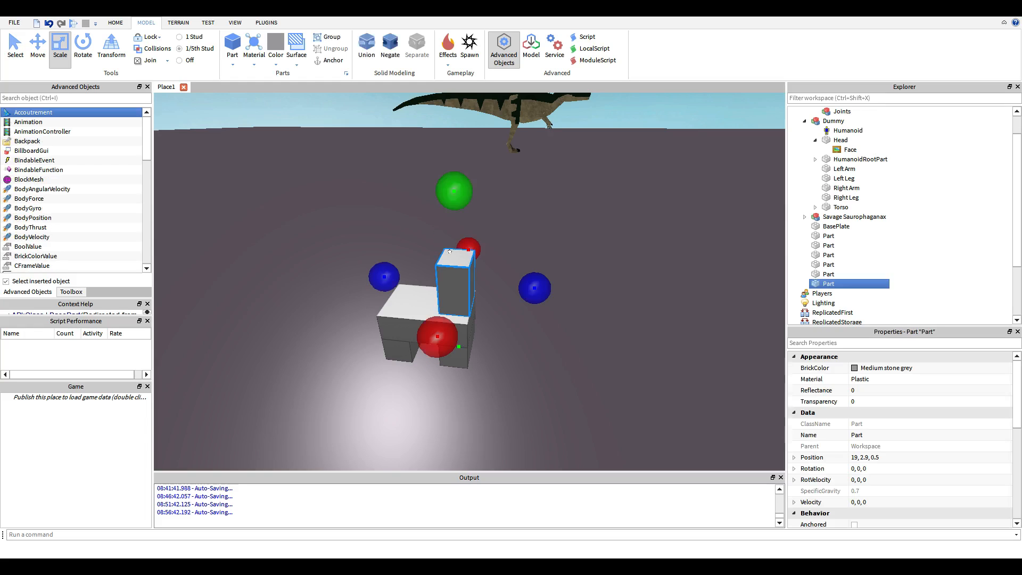
Duplicate the neck block, shorten the copy on top of the neck and extend it forward as the head
key("ctrl+d")
left_click_drag(459, 124, 459, 153)
left_click_drag(534, 253, 579, 263)
left_click(580, 342)
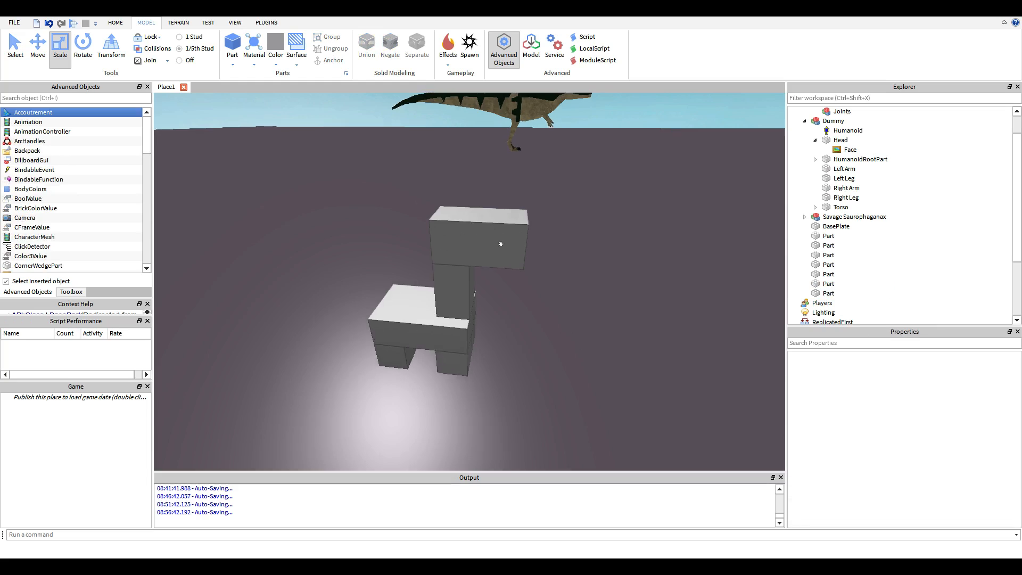
Duplicate the head block and shrink the copy to a thin, short slab at the head's lower front
right_click_drag(500, 242, 529, 262)
scroll(530, 262, "down", 1)
left_click(502, 264)
scroll(509, 272, "up", 3)
left_click(610, 361)
right_click_drag(610, 361, 615, 365)
left_click(534, 277)
key("ctrl+d")
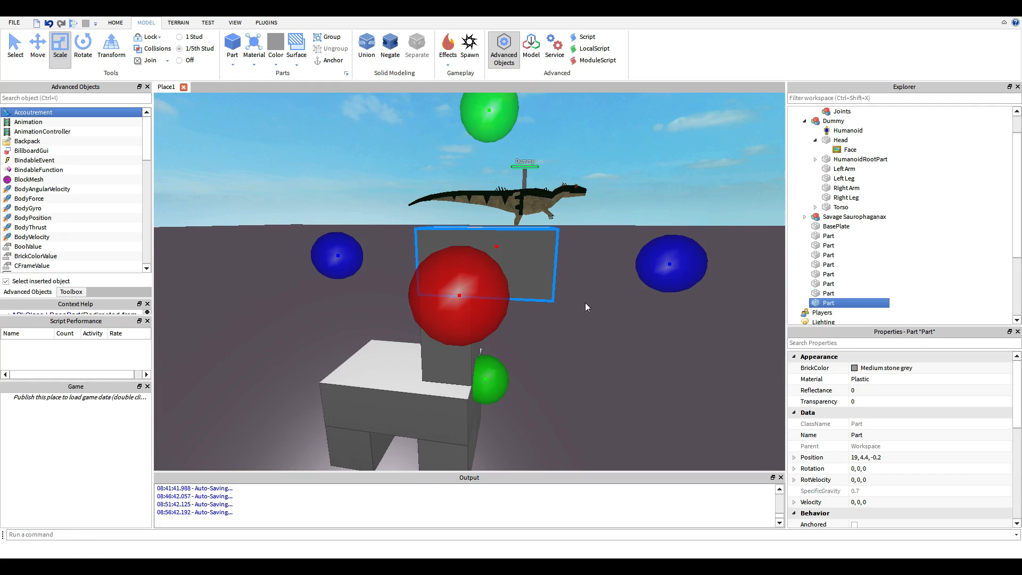
left_click_drag(489, 111, 488, 172)
left_click_drag(341, 256, 390, 270)
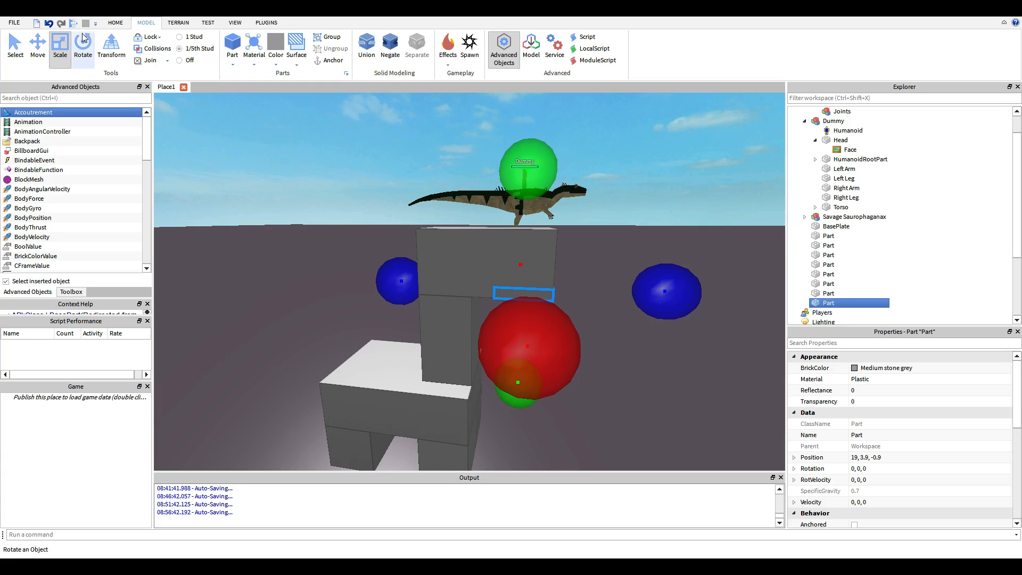
Move the thin slab down to just below the front of the head as the lower jaw
left_click(39, 46)
right_click_drag(604, 333, 370, 386)
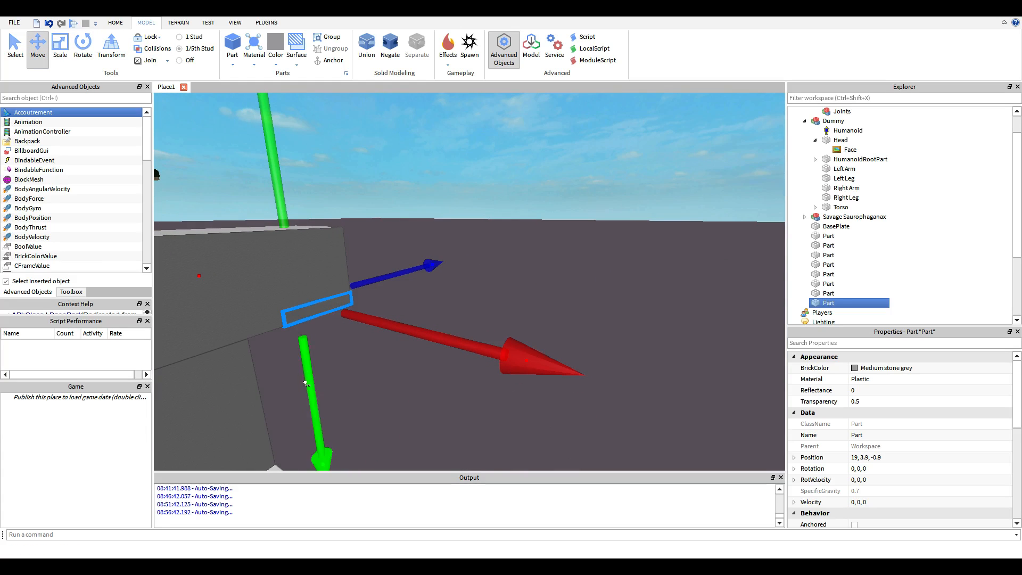
left_click_drag(306, 384, 307, 392)
left_click(445, 322)
right_click_drag(445, 321, 433, 315)
scroll(433, 314, "down", 3)
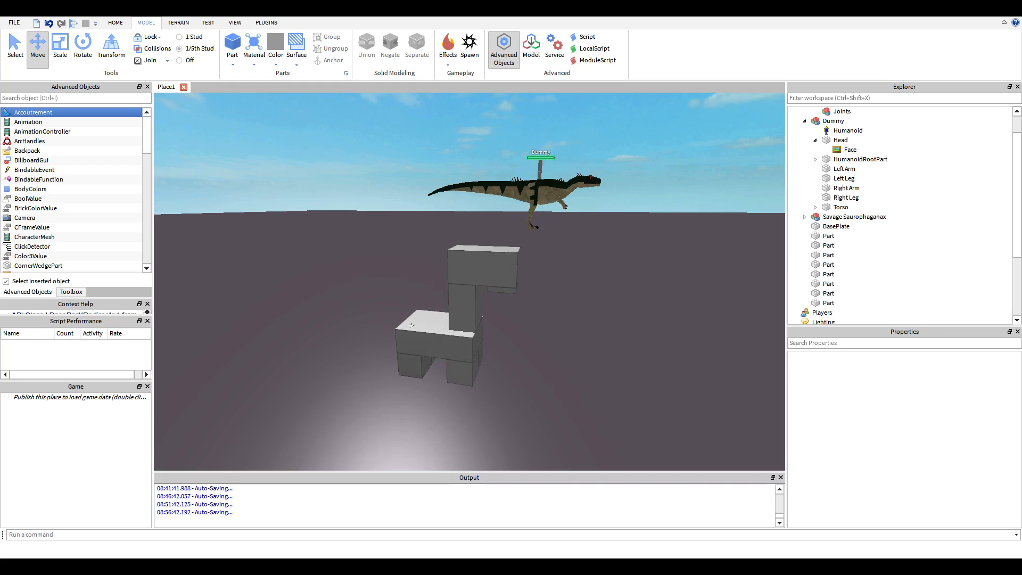
Duplicate the body block and move the copy 3 studs backward behind the body
left_click(401, 323)
left_click(449, 385)
scroll(450, 385, "up", 3)
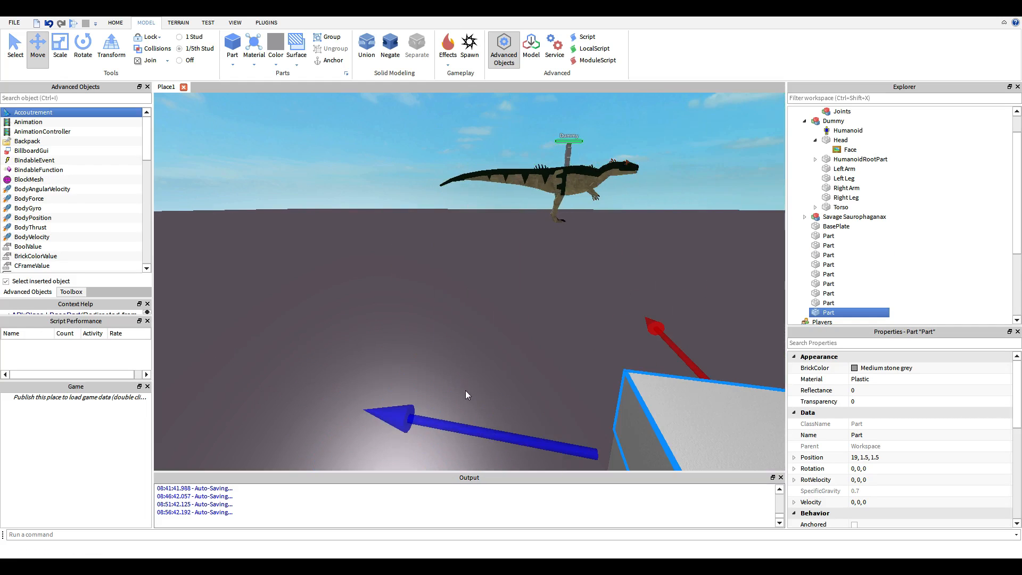
scroll(467, 388, "down", 1)
left_click_drag(474, 351, 363, 333)
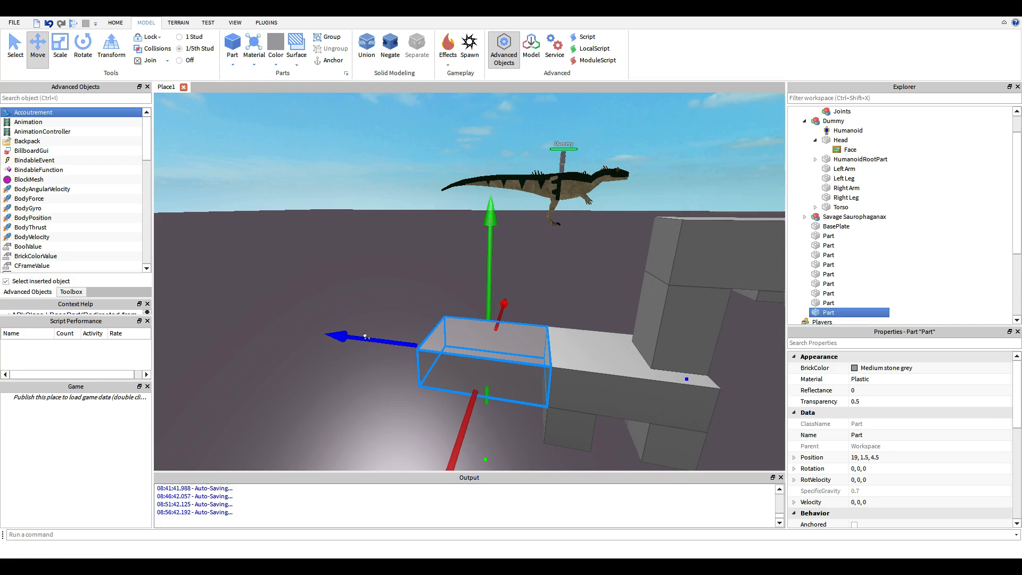
Narrow and shorten the block behind the body, keeping it centred, to form the first tail segment
left_click(65, 40)
right_click_drag(396, 267, 396, 267)
scroll(396, 268, "down", 3)
mouse_move(392, 288)
left_mouse_down()
mouse_move(408, 293)
mouse_move(395, 292)
left_mouse_up()
left_click_drag(568, 334, 553, 331)
left_click_drag(442, 413, 464, 354)
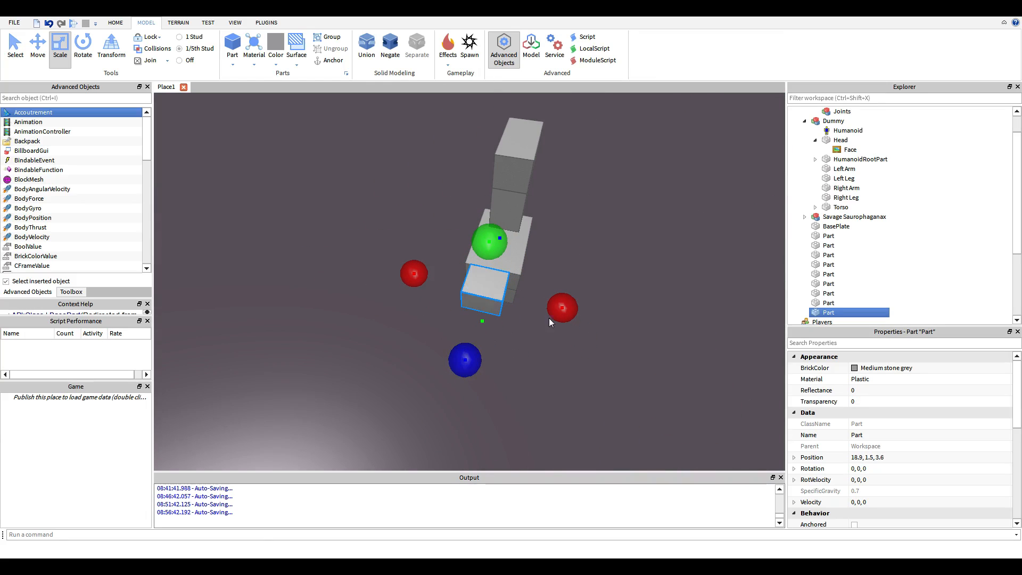
left_click(544, 360)
left_click(510, 299)
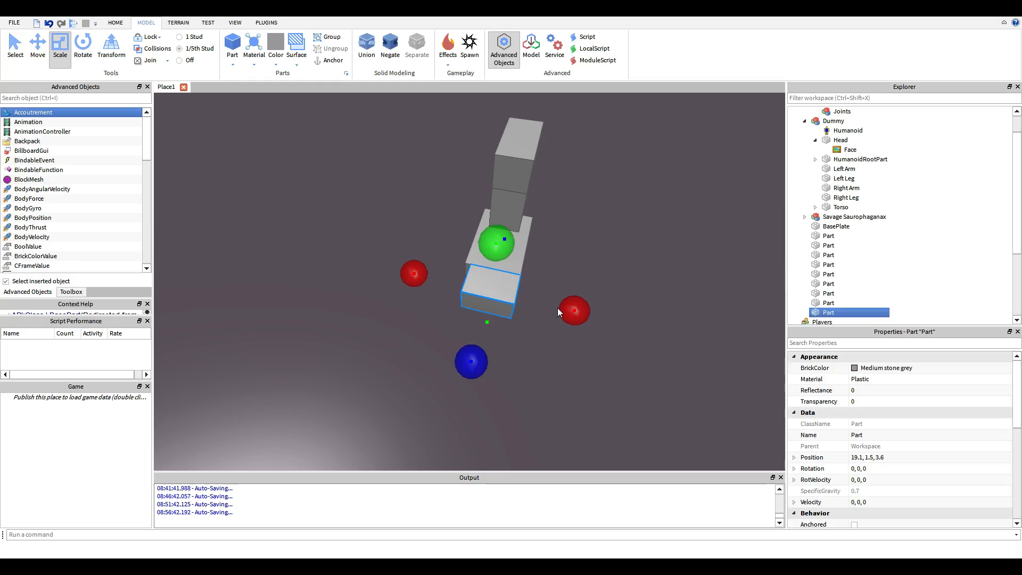
left_click_drag(565, 305, 553, 301)
left_click(551, 344)
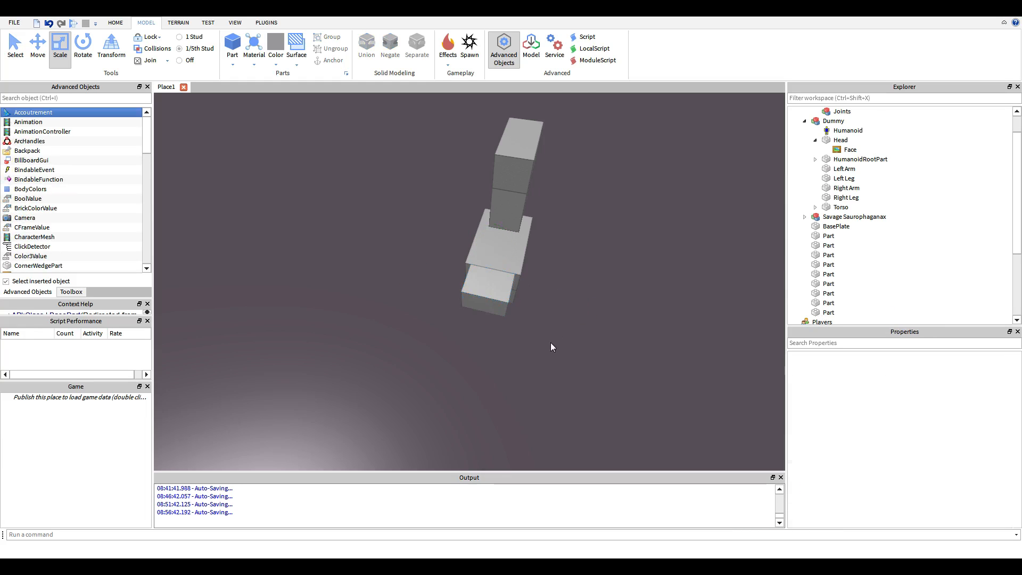
Duplicate the first tail segment and resize the copy into a narrower, centred second segment behind it
scroll(550, 344, "up", 5)
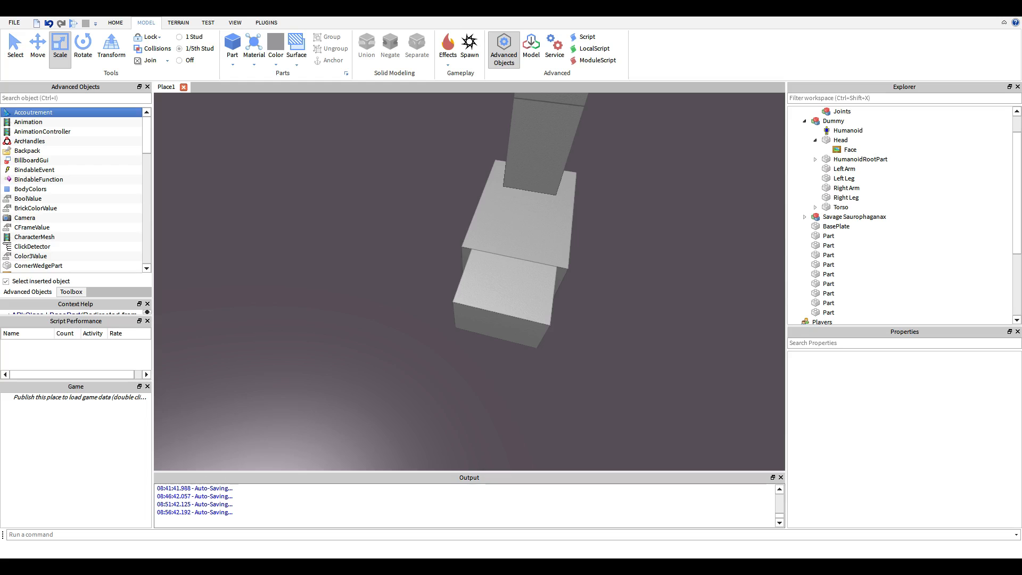
scroll(553, 406, "up", 4)
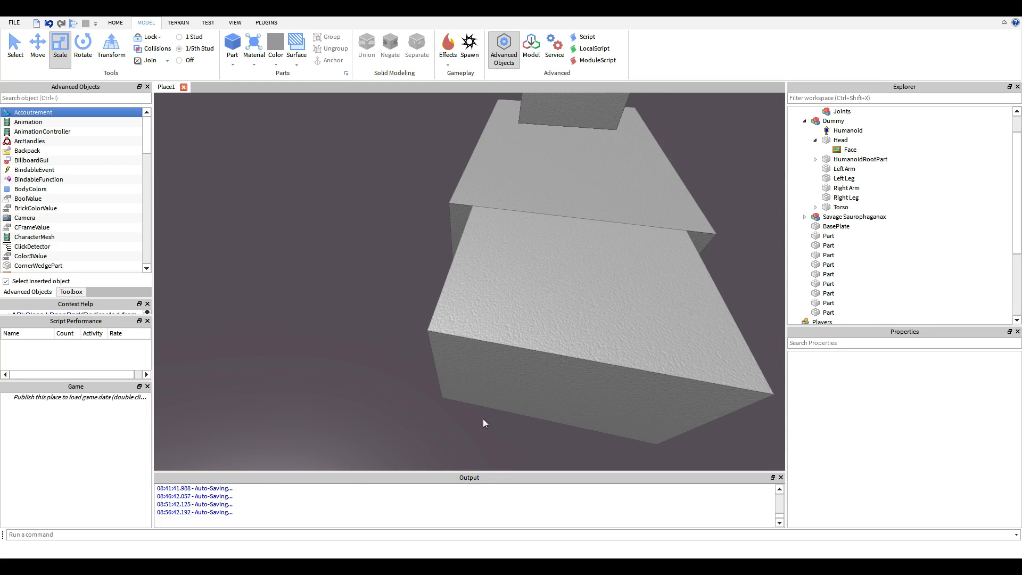
left_click(477, 321)
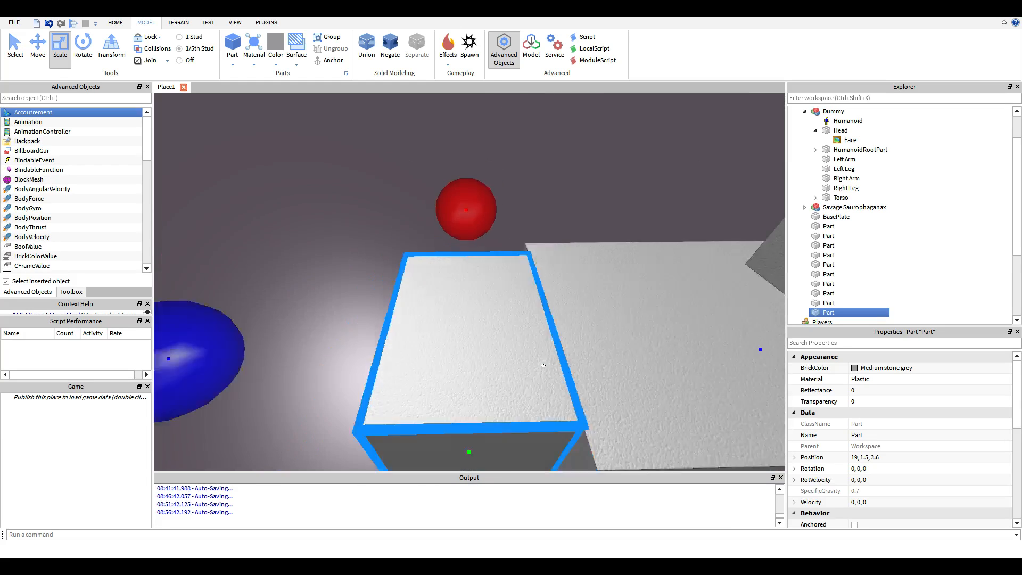
left_click_drag(264, 308, 264, 307)
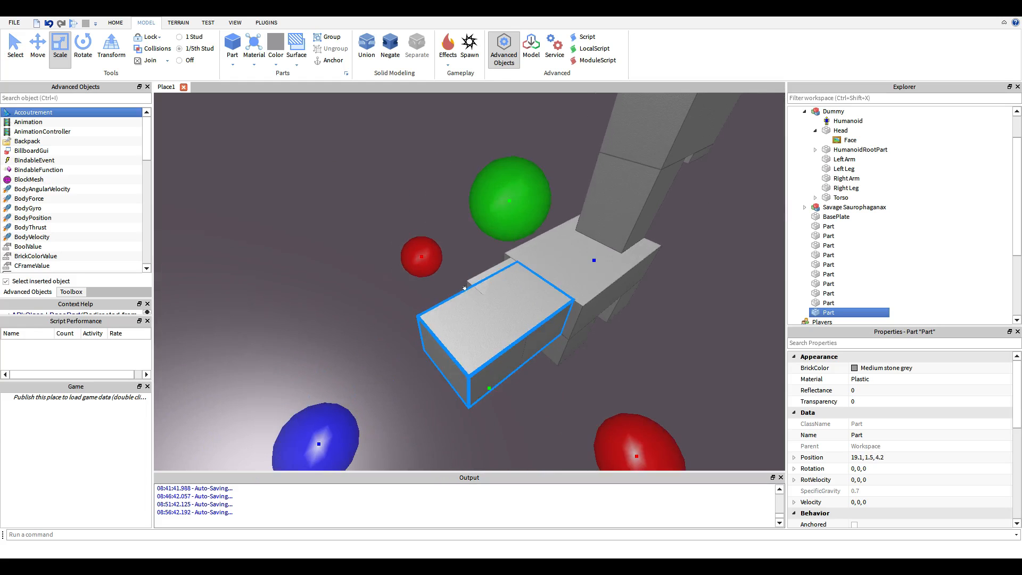
mouse_move(618, 446)
left_mouse_down()
mouse_move(597, 426)
mouse_move(607, 436)
left_mouse_up()
left_click_drag(584, 263, 493, 277)
left_click(470, 334)
right_click_drag(430, 298, 430, 298)
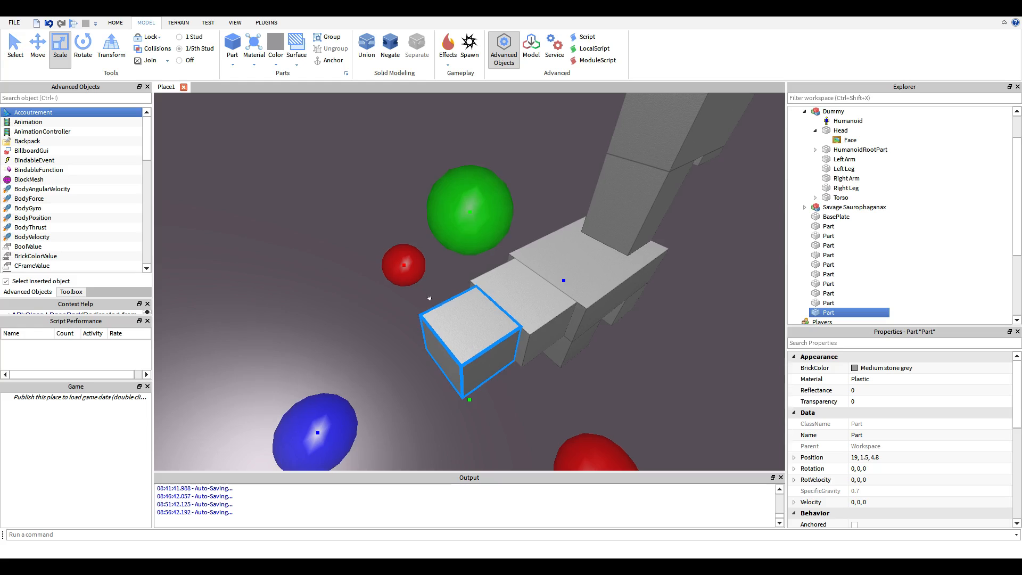
Duplicate the second tail segment and resize the copy into a still narrower end segment behind it
left_click(508, 386)
scroll(507, 385, "down", 3)
left_click_drag(378, 358, 341, 370)
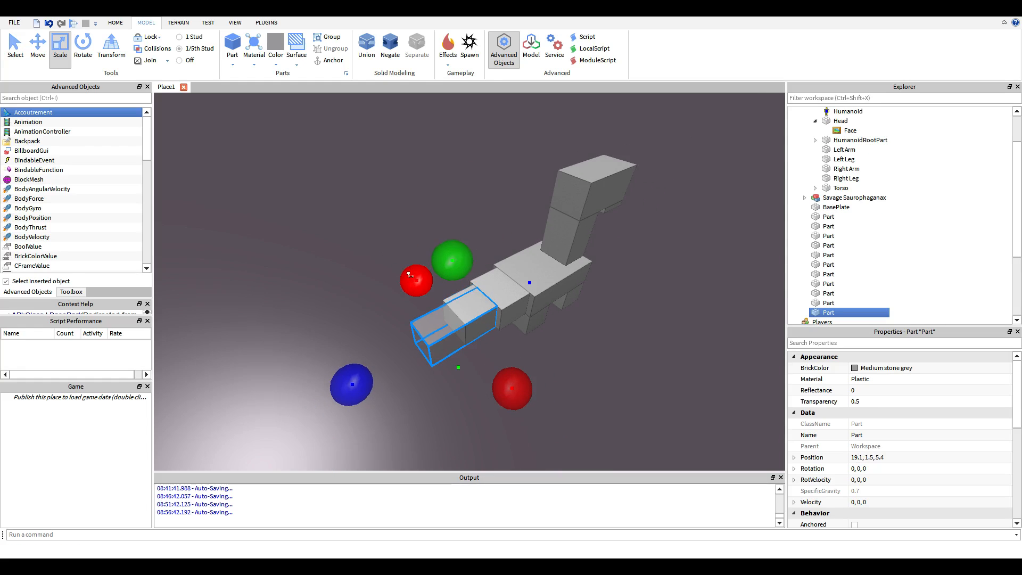
left_click_drag(503, 384, 492, 373)
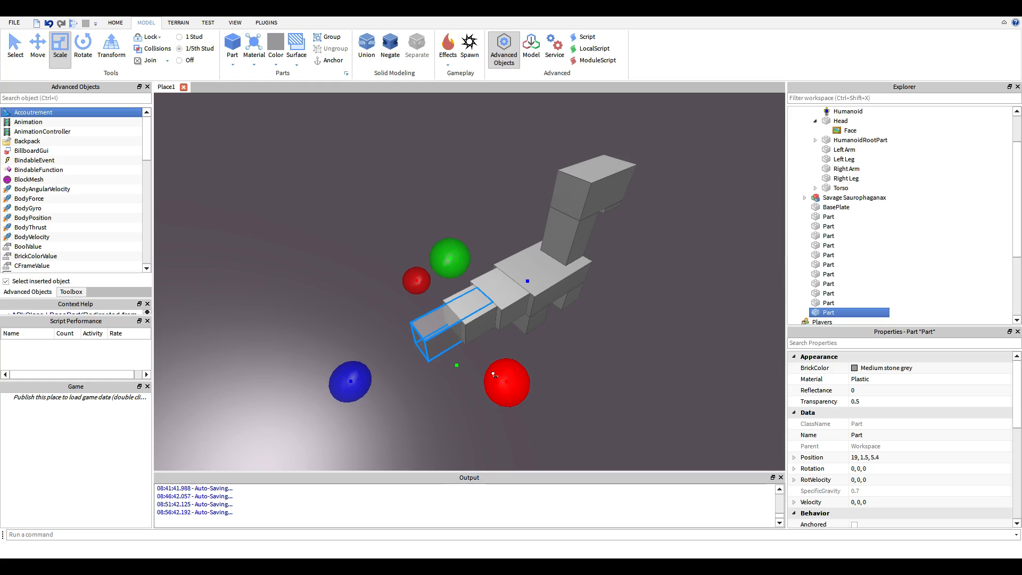
left_click_drag(526, 279, 499, 295)
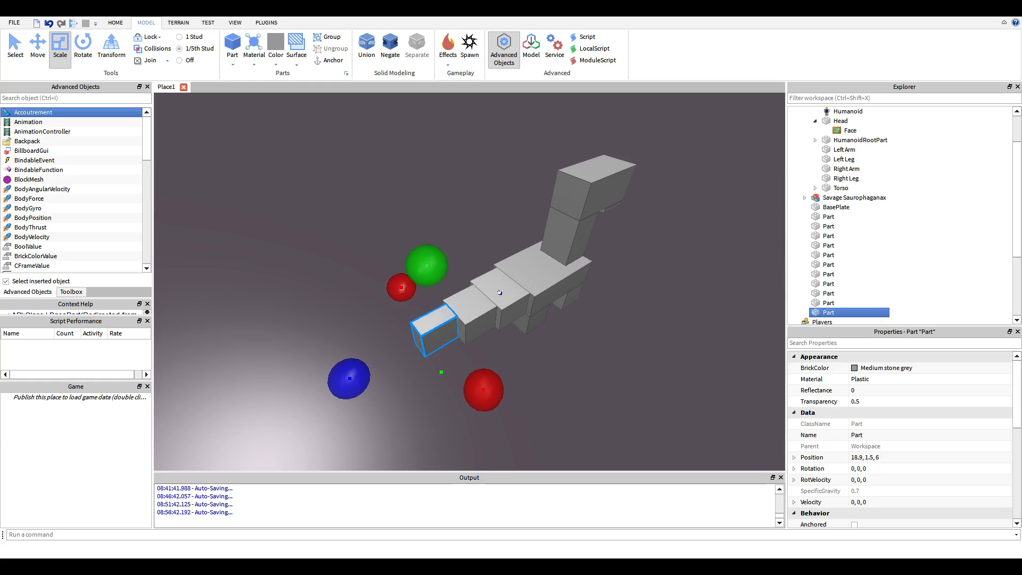
right_click_drag(468, 369, 518, 374)
left_click_drag(530, 314, 539, 316)
left_click(555, 265)
Group all of the creature's parts into one model and collapse the Dummy's contents in the object hierarchy
right_click_drag(554, 265, 510, 292)
scroll(552, 293, "down", 3)
scroll(551, 293, "up", 5)
right_click_drag(510, 292, 519, 302)
scroll(519, 300, "down", 2)
left_click(16, 46)
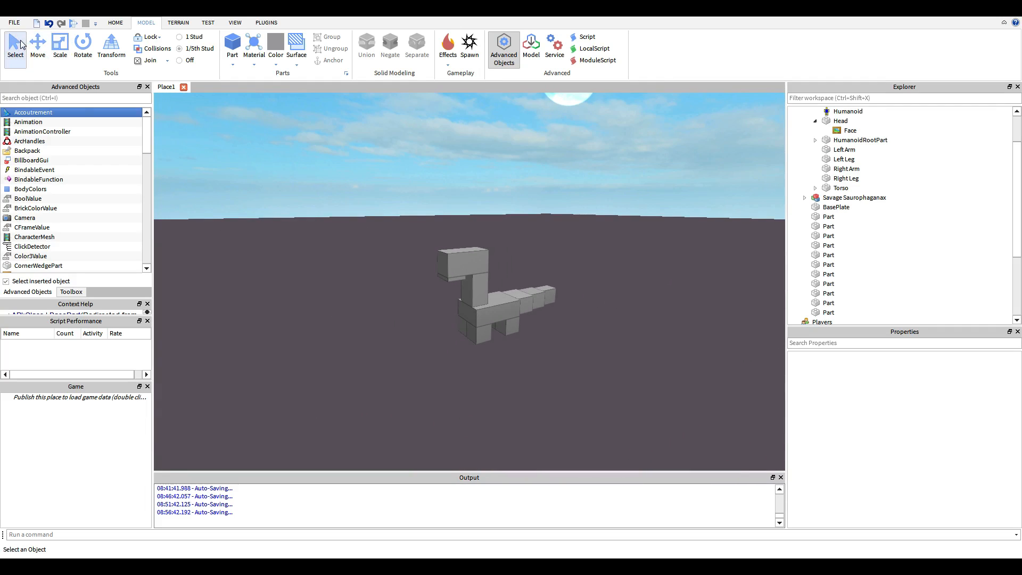
scroll(595, 367, "up", 3)
scroll(469, 298, "down", 5)
left_click_drag(345, 190, 588, 356)
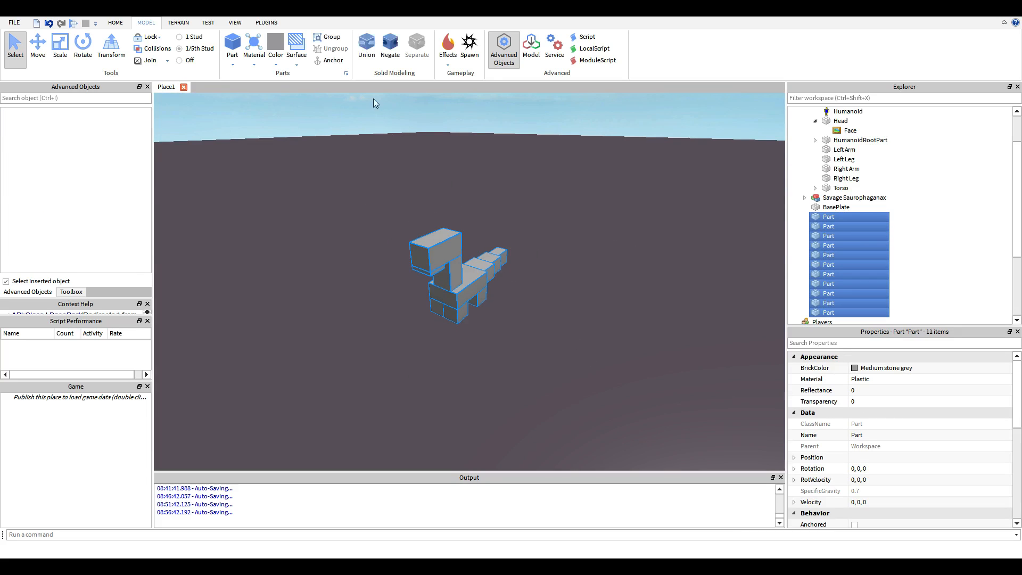
left_click(331, 36)
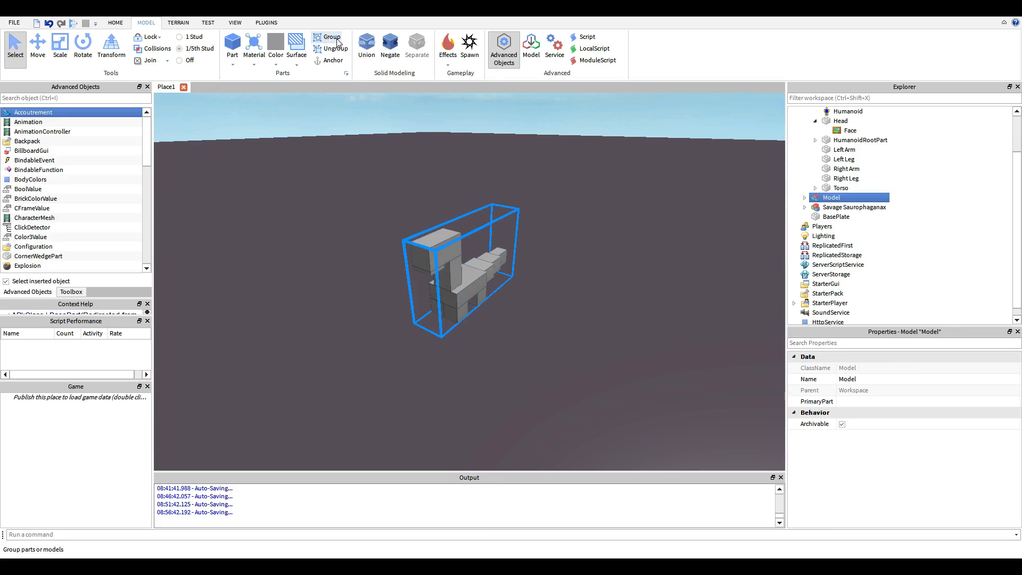
left_click(932, 228)
left_click(805, 150)
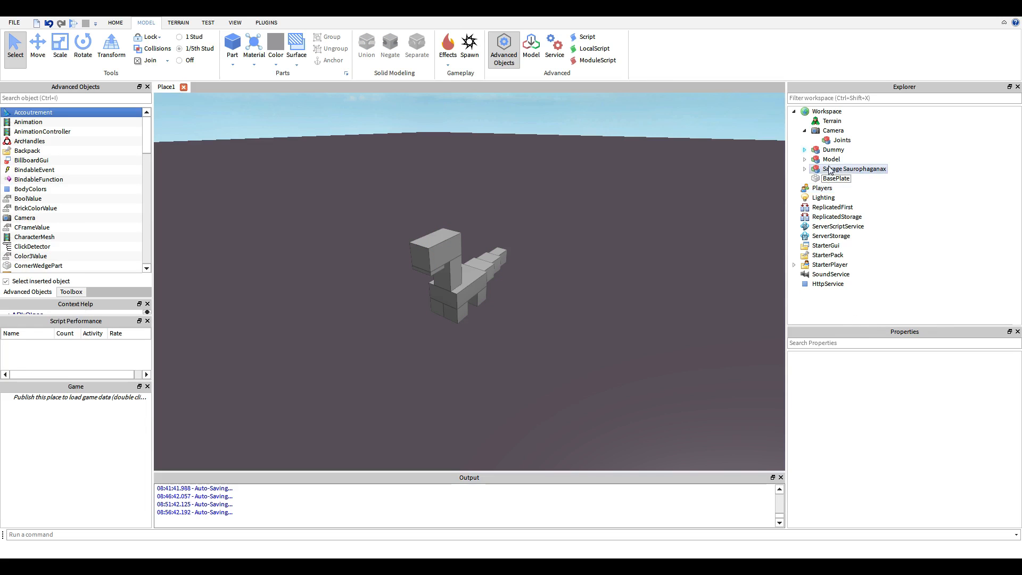
Select only the body block inside the new model and change its FrontSurface to a hinge-type joint surface
left_click(831, 159)
scroll(599, 266, "up", 10)
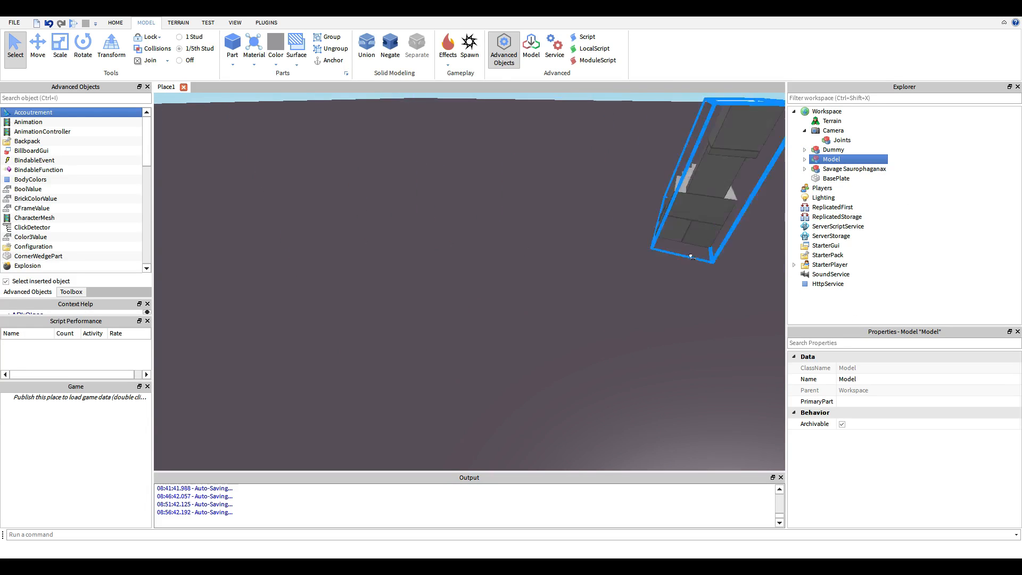
right_click_drag(639, 381, 554, 265)
left_click(608, 383)
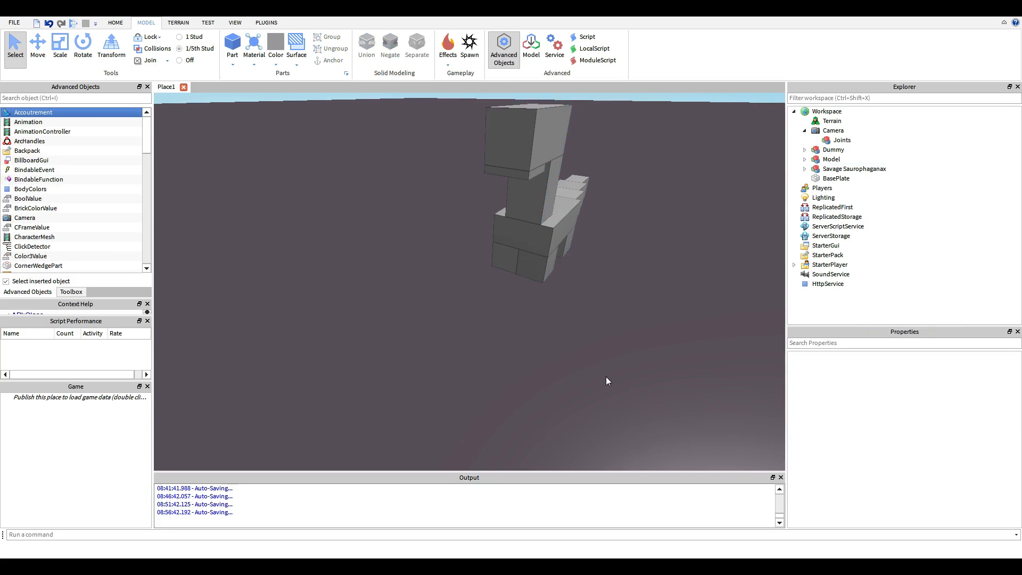
scroll(544, 205, "up", 3)
right_click_drag(605, 350, 606, 346)
scroll(474, 298, "up", 3)
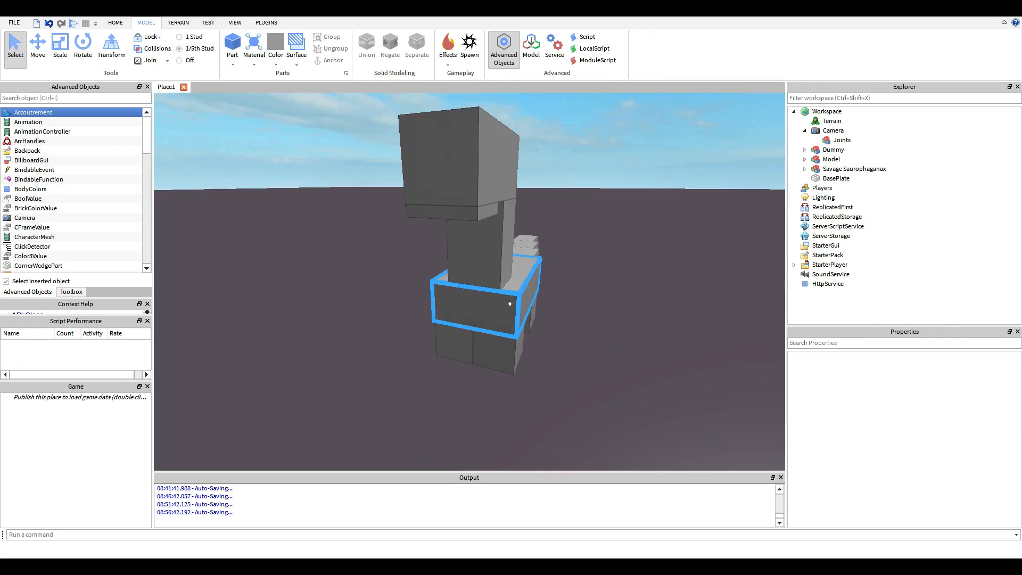
left_click(475, 311, "alt")
scroll(941, 496, "down", 5)
scroll(941, 496, "down", 1)
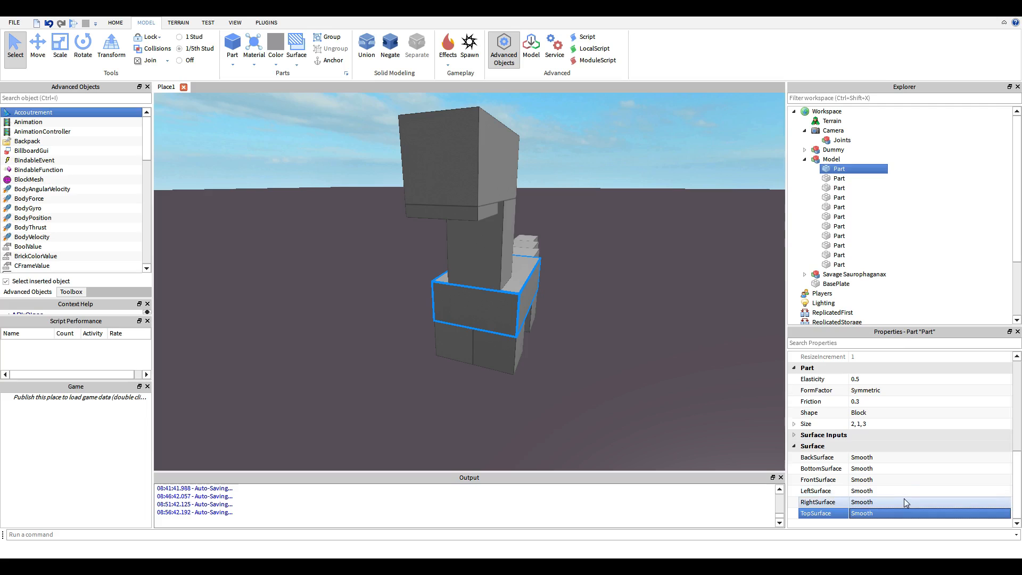
left_click(910, 480)
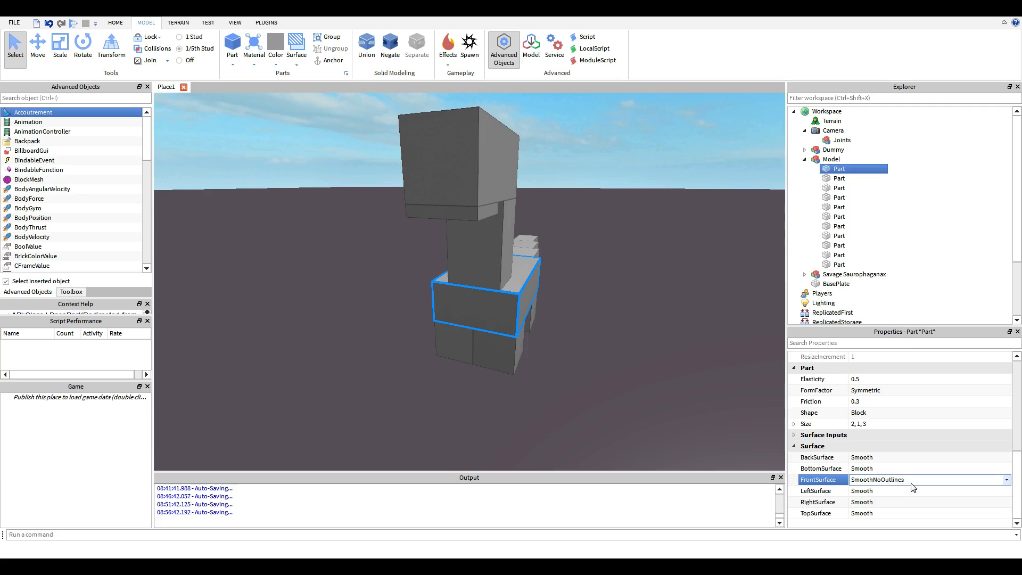
scroll(912, 484, "up", 1)
left_click(471, 320)
key("f")
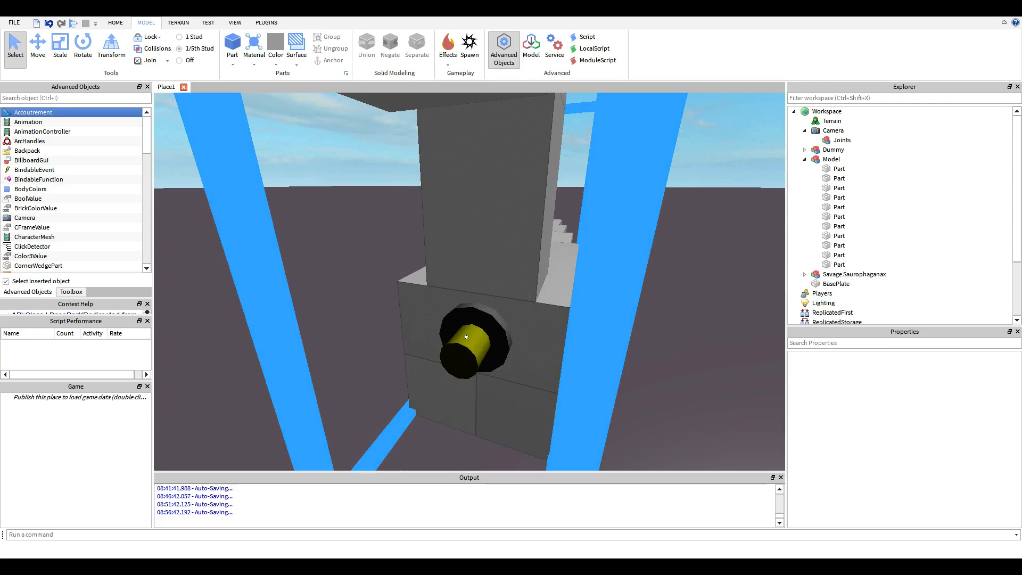
Rotate the body block to -90° about the vertical axis so the joint surface faces sideways
scroll(373, 160, "down", 5)
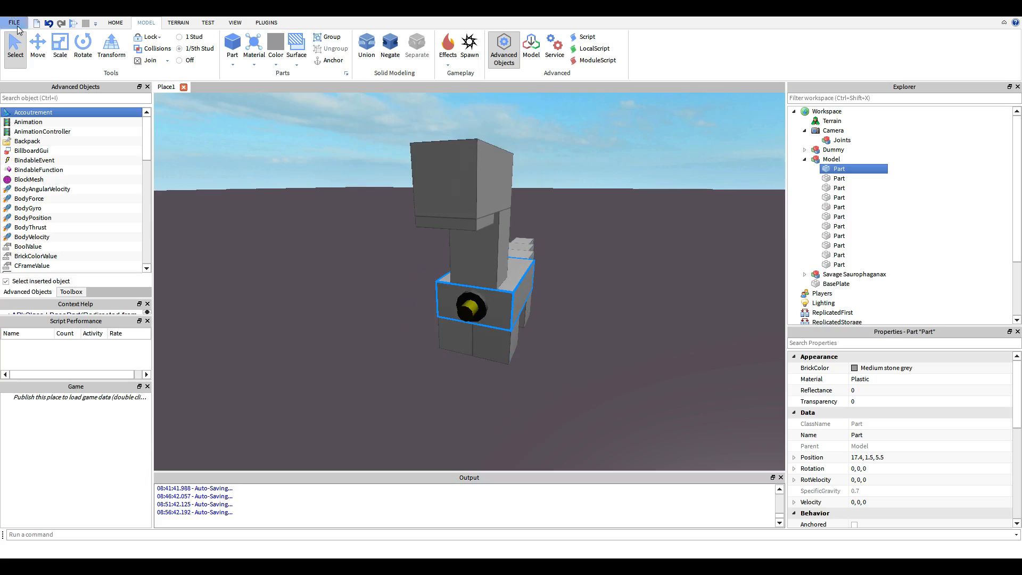
left_click(84, 45)
scroll(601, 295, "up", 2)
scroll(639, 304, "down", 3)
left_click_drag(622, 305, 445, 303)
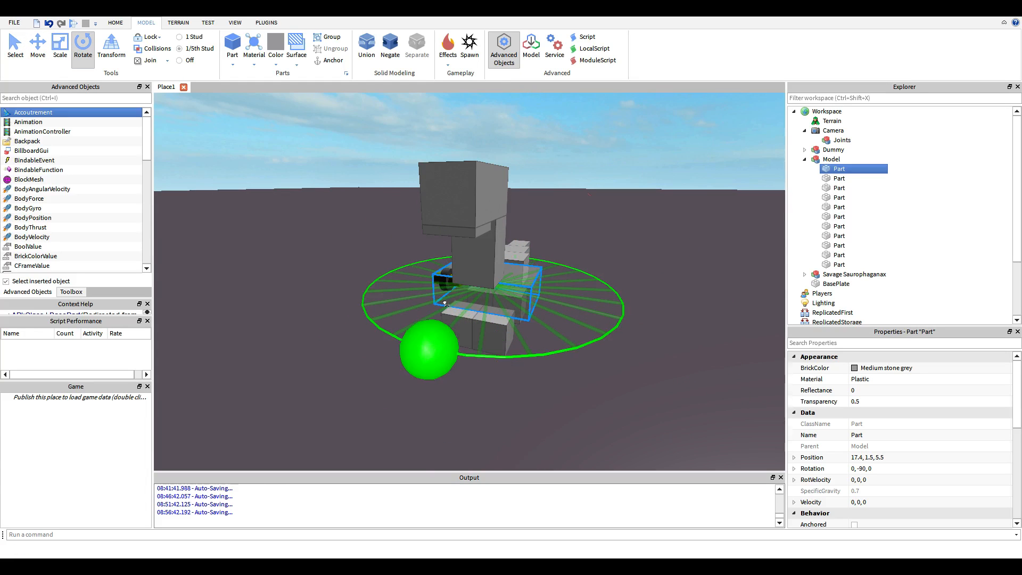
Examine the hinge joint surface on the body block's side from several angles and distances
left_click(61, 45)
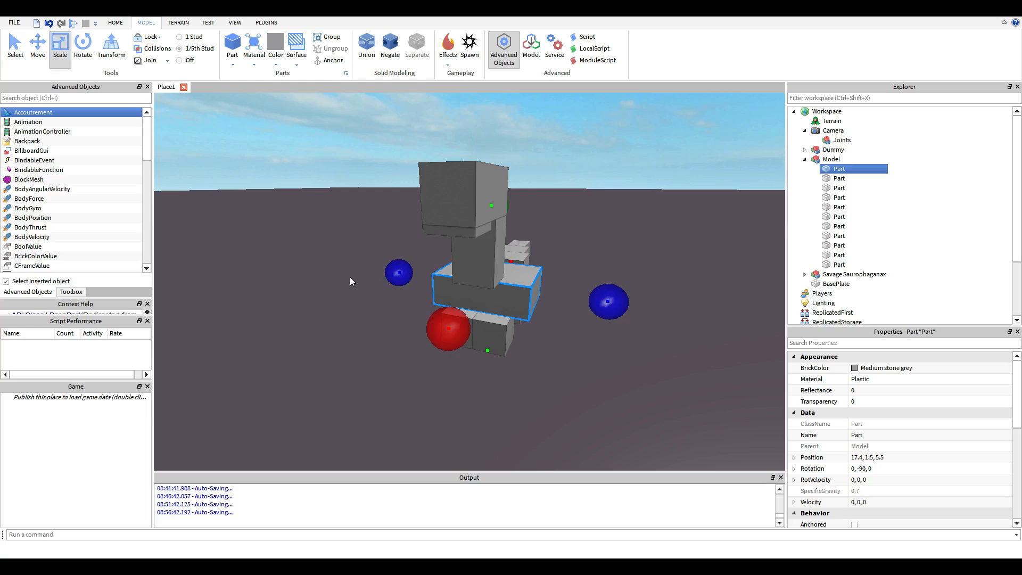
scroll(538, 366, "up", 2)
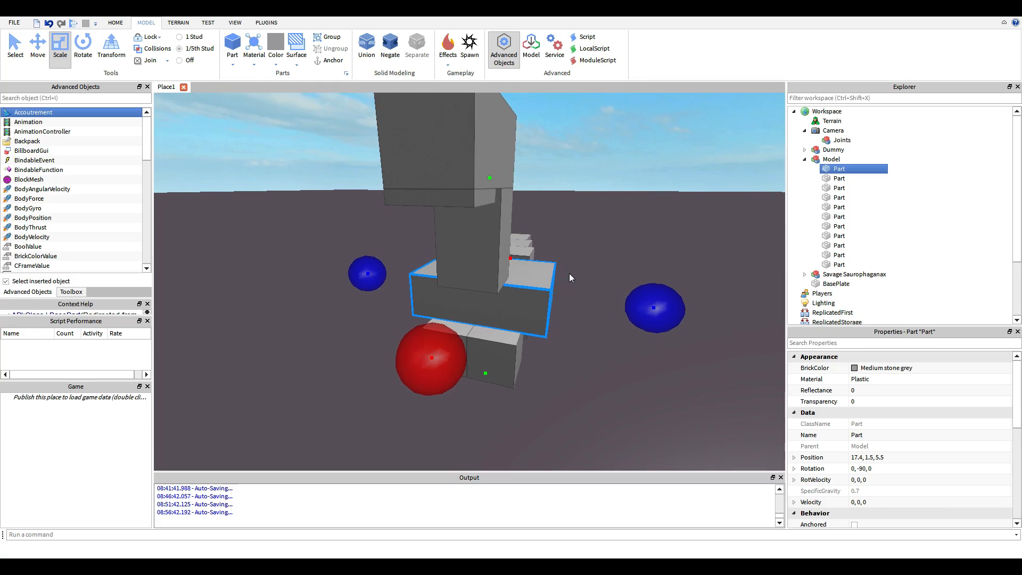
scroll(569, 273, "up", 5)
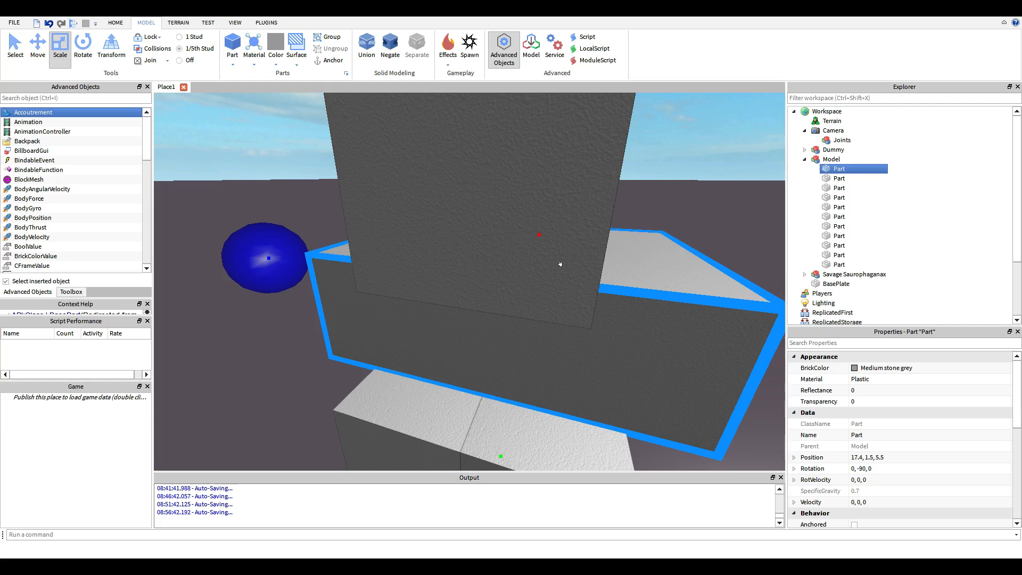
scroll(560, 264, "down", 8)
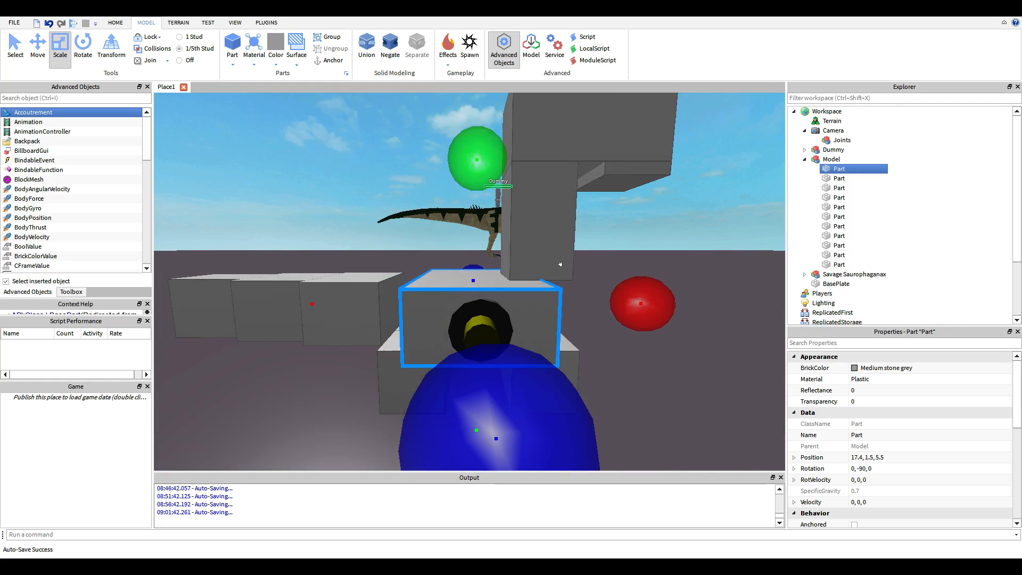
right_click_drag(560, 264, 570, 273)
scroll(570, 273, "up", 4)
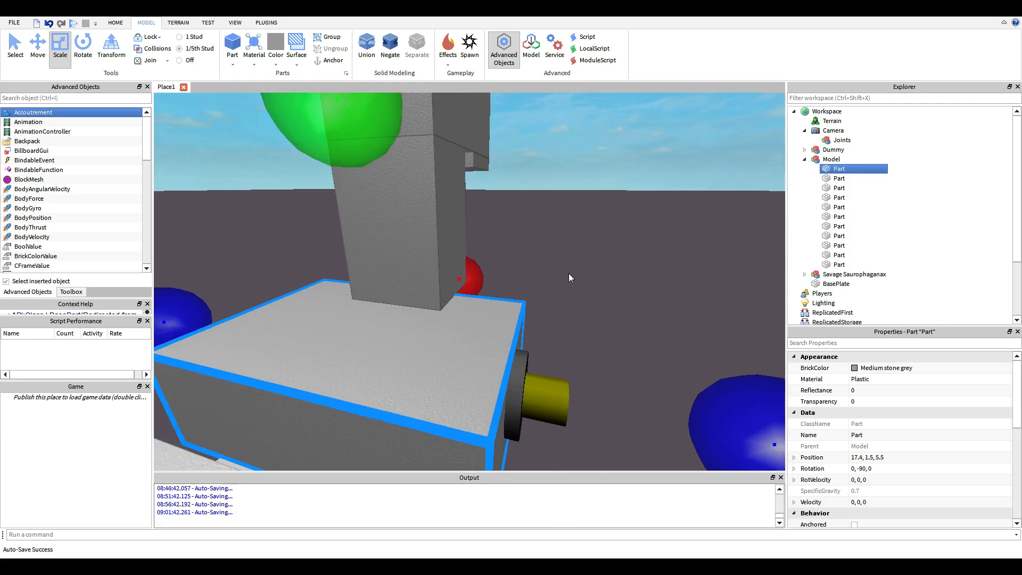
scroll(568, 273, "down", 4)
scroll(656, 275, "up", 5)
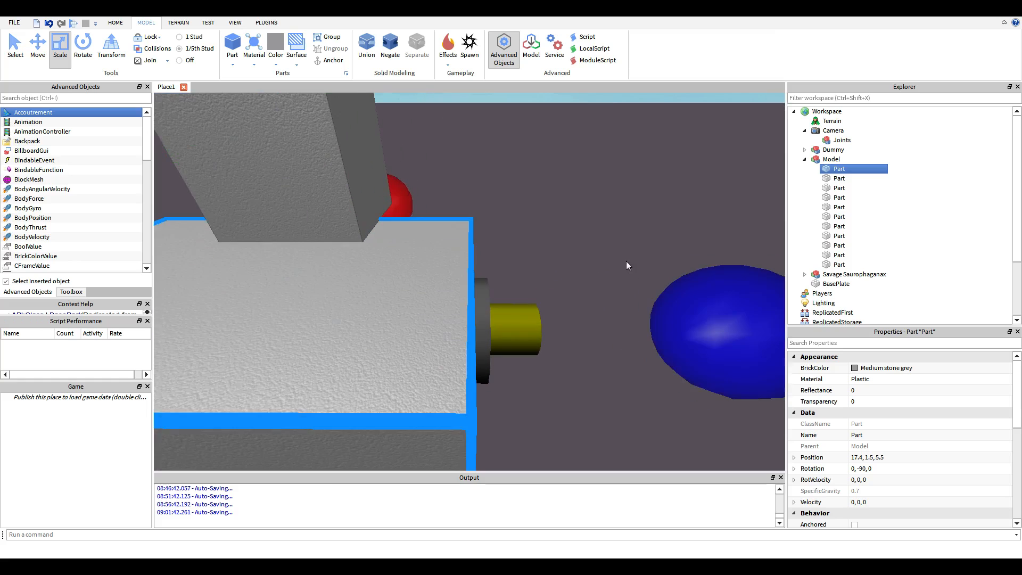
scroll(581, 227, "down", 6)
scroll(494, 360, "up", 3)
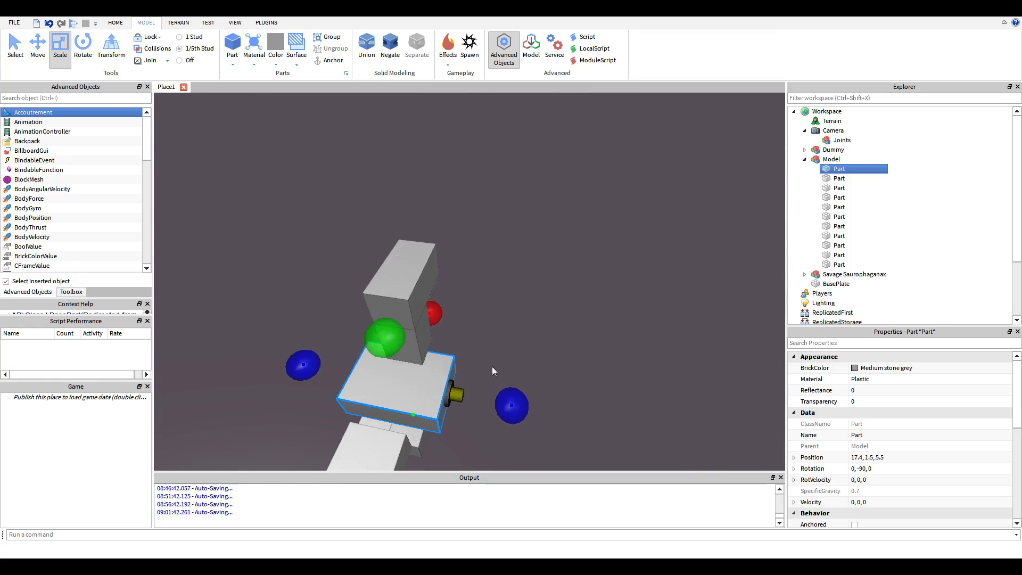
right_click_drag(471, 394, 474, 381)
scroll(465, 371, "up", 4)
scroll(466, 371, "down", 4)
Rotate only the body block back to 0° about the vertical axis
left_click(535, 251)
right_click_drag(534, 250, 449, 384)
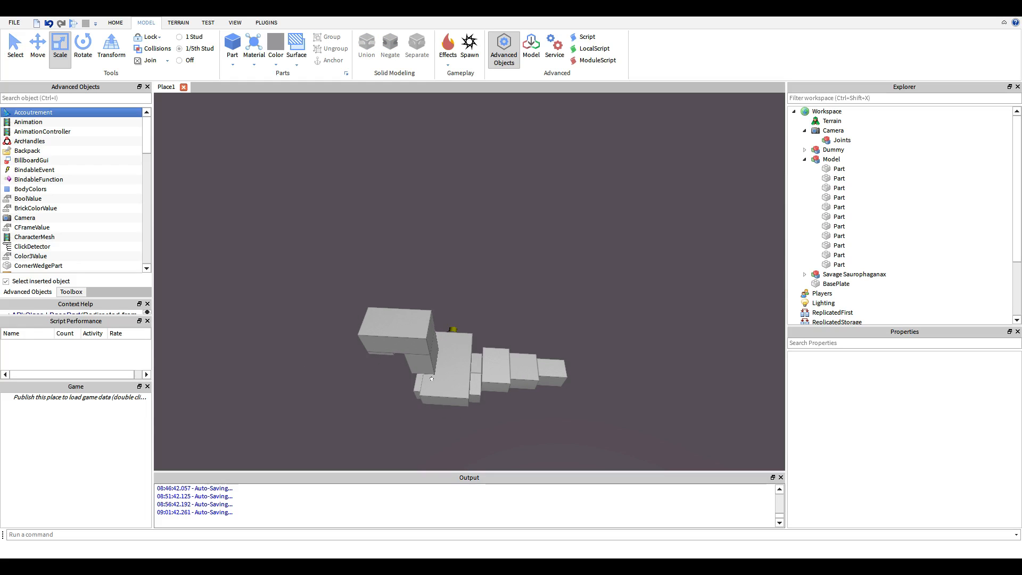
left_click(495, 362)
left_click(447, 367)
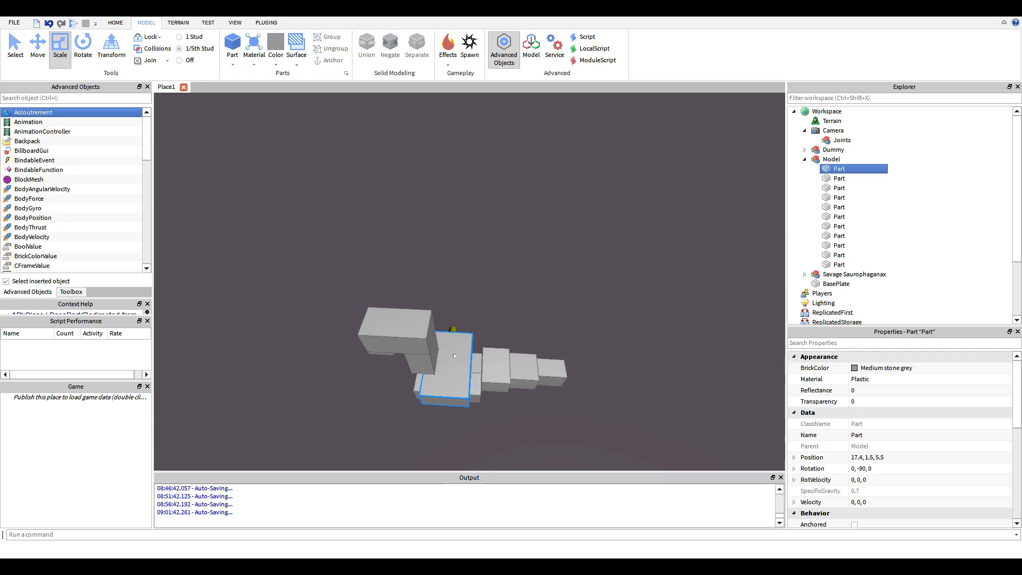
left_click(82, 47)
left_click_drag(531, 353, 468, 270)
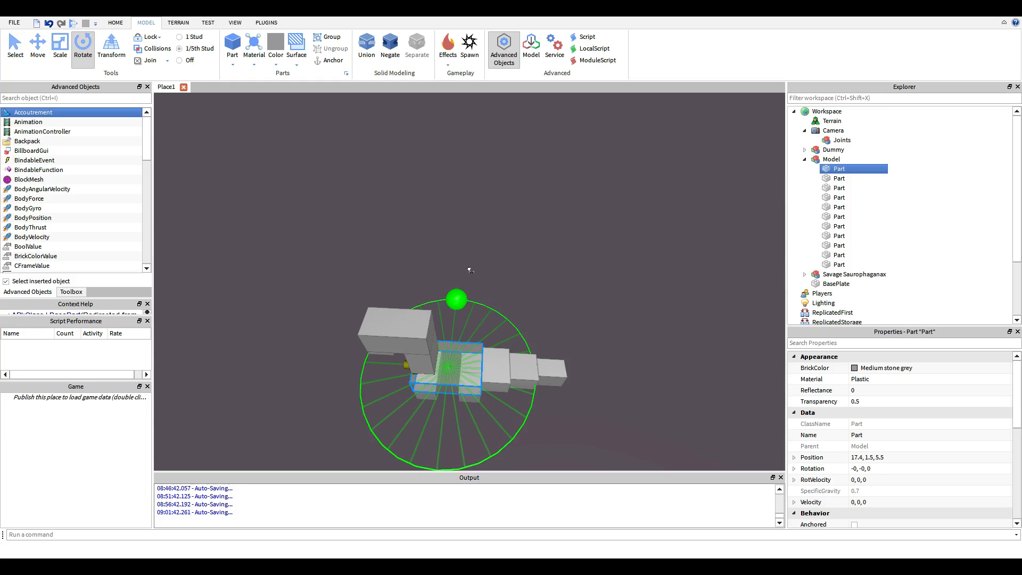
Set the body block's FrontSurface to Smooth and deselect the block
scroll(922, 443, "down", 8)
left_click(897, 504)
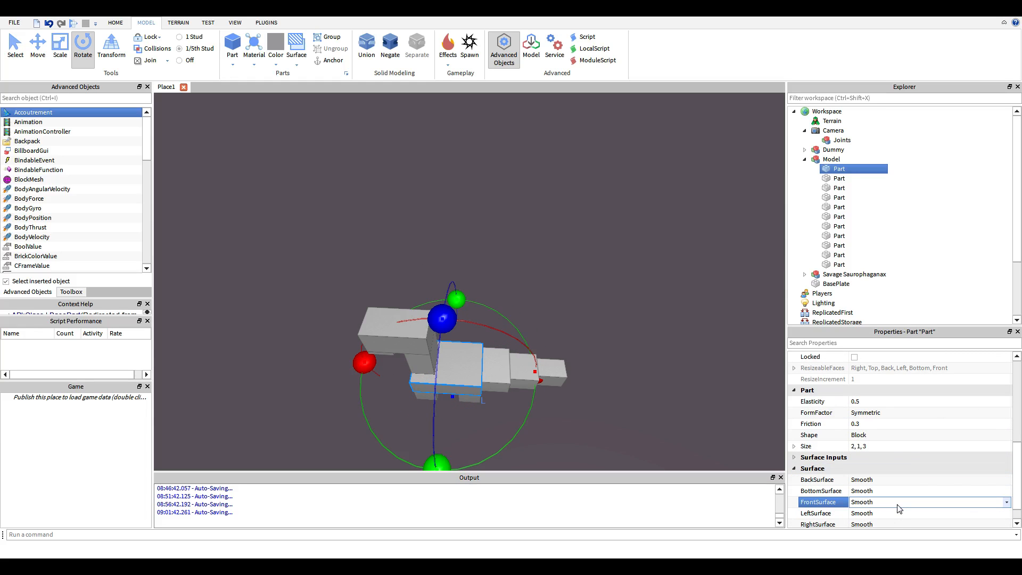
left_click(605, 243)
mouse_move(587, 250)
right_mouse_down()
mouse_move(587, 231)
mouse_move(591, 257)
right_mouse_up()
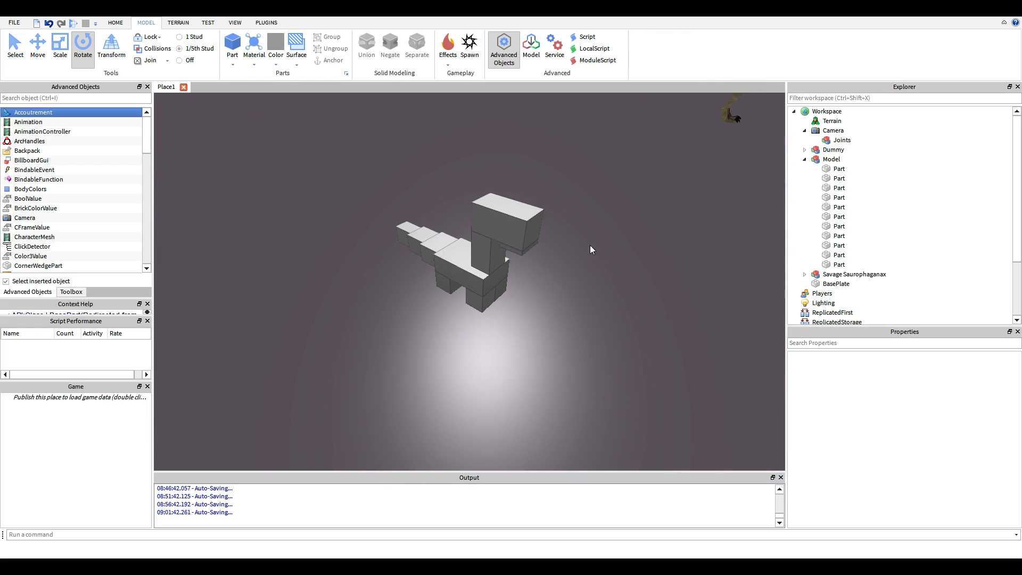
Select only the body block inside the model and rename it Torso
left_click(503, 229)
right_click_drag(468, 238, 465, 237)
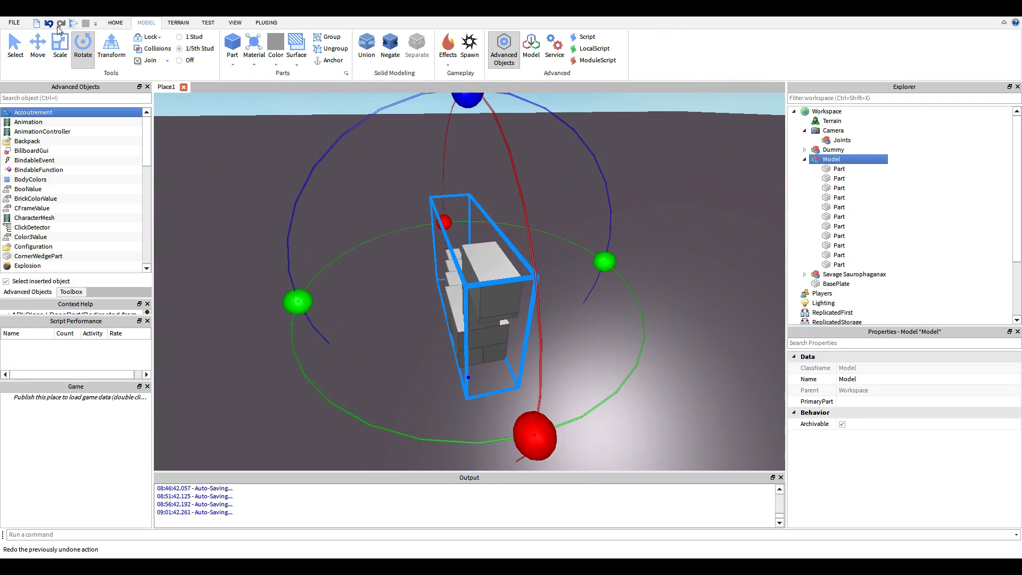
left_click(15, 47)
left_click(639, 330)
right_click_drag(616, 280, 616, 280)
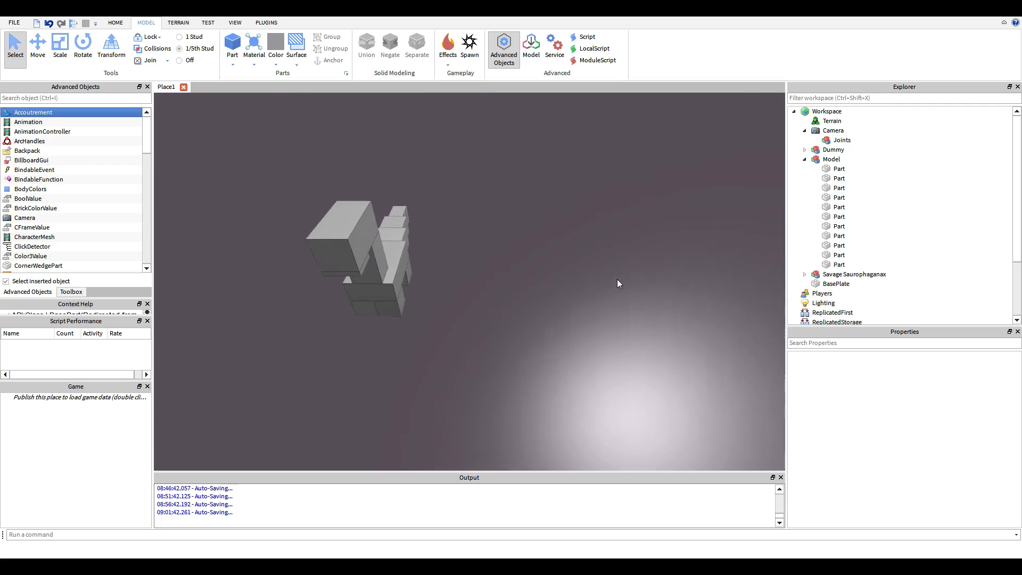
scroll(446, 331, "up", 5)
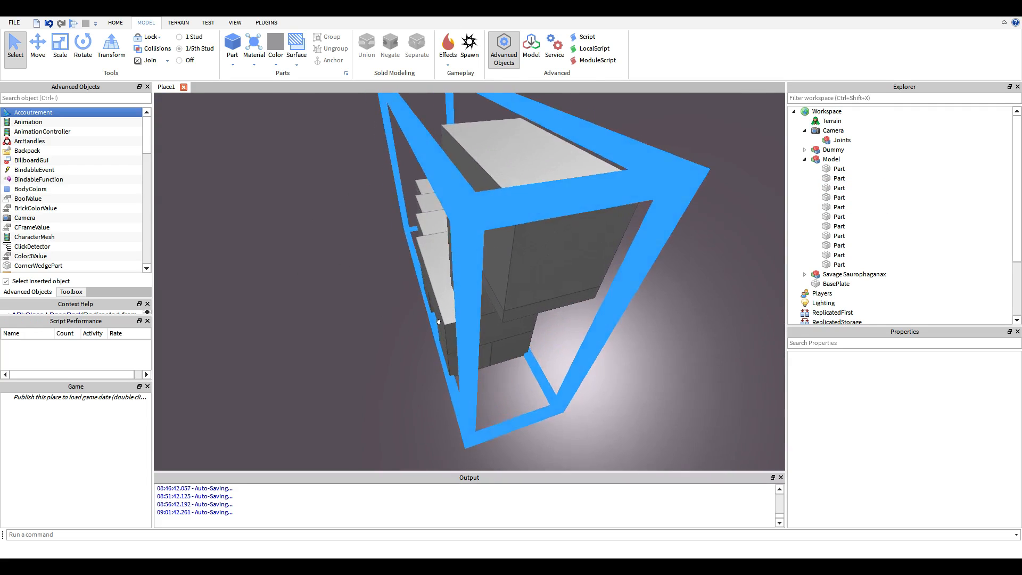
scroll(448, 331, "up", 4)
left_click(453, 214, "alt")
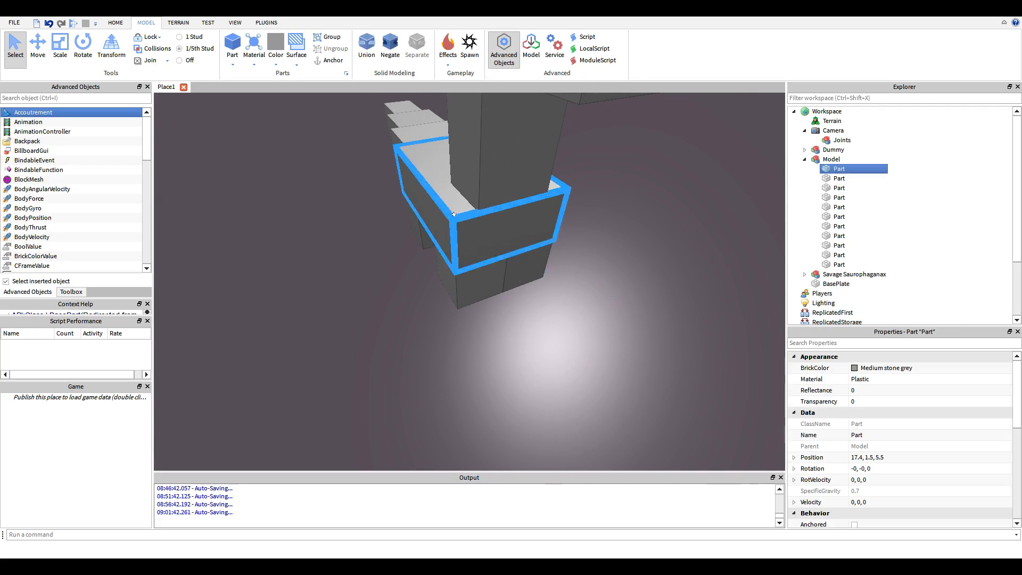
left_click(839, 170)
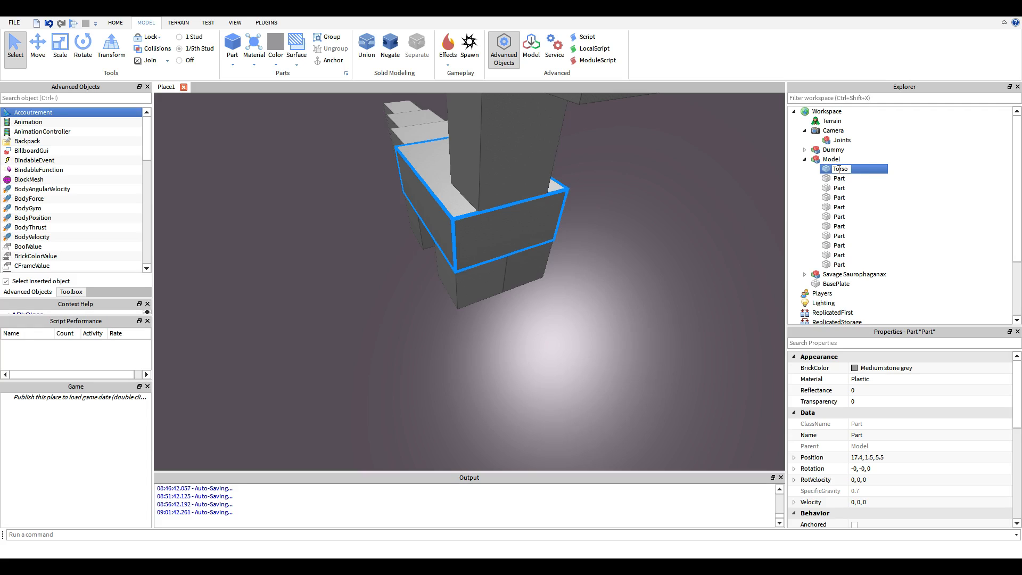
left_click(915, 186)
Select the front leg block beside the other front leg, at X 17.9, and rename it Lg1Pt1
left_click(469, 280, "alt")
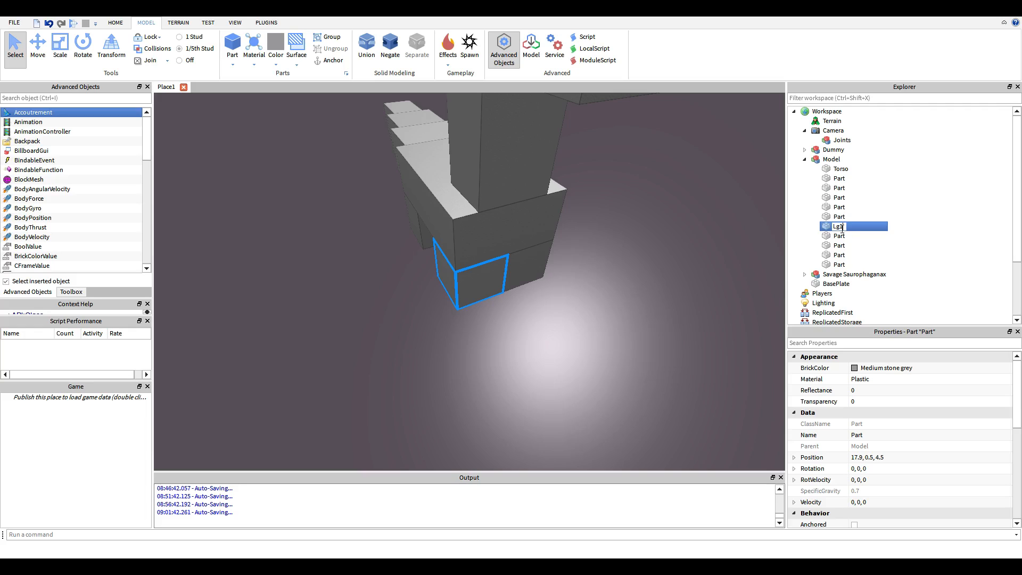
left_click(908, 248)
left_click(842, 228)
left_click(567, 332)
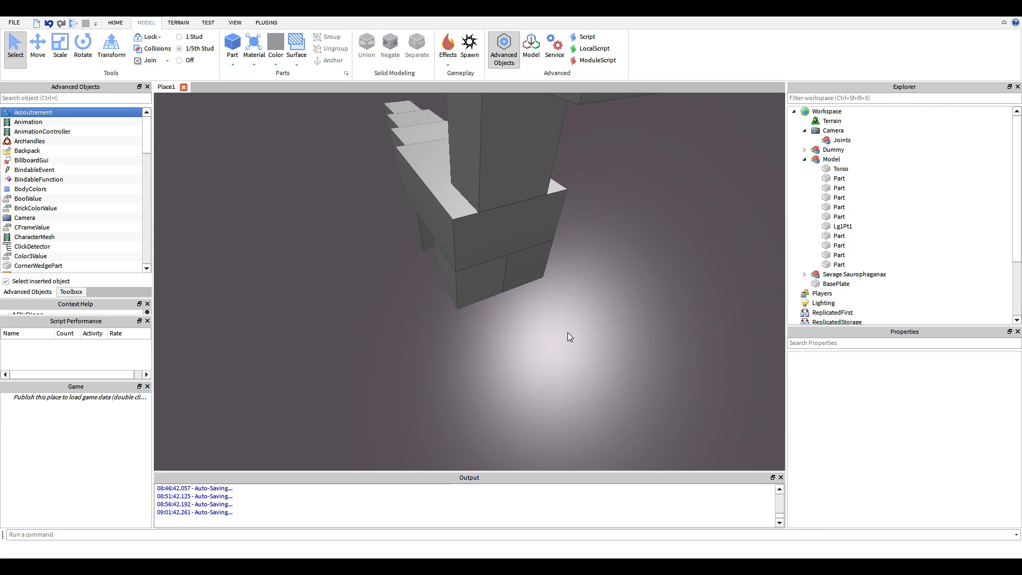
Raise the whole dinosaur model by 1 stud
left_click(467, 283)
left_click(467, 284)
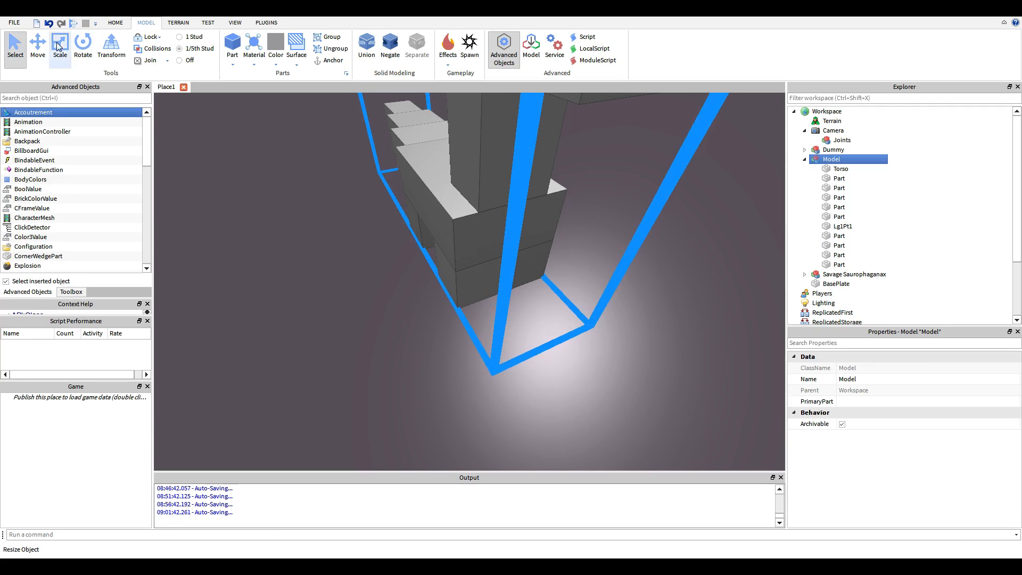
key("ctrl+2")
scroll(371, 235, "down", 3)
right_click_drag(372, 235, 375, 181)
left_click_drag(465, 393, 465, 378)
left_click(583, 405)
Duplicate the Lg1Pt1 leg block and move the copy down 1 stud, directly beneath the original
left_click(471, 313)
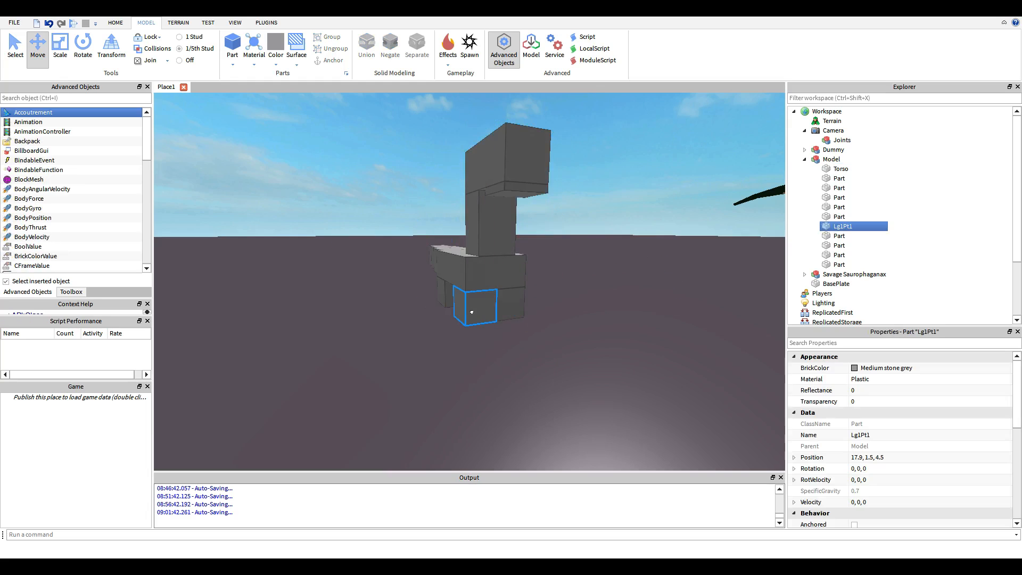
right_click(473, 312)
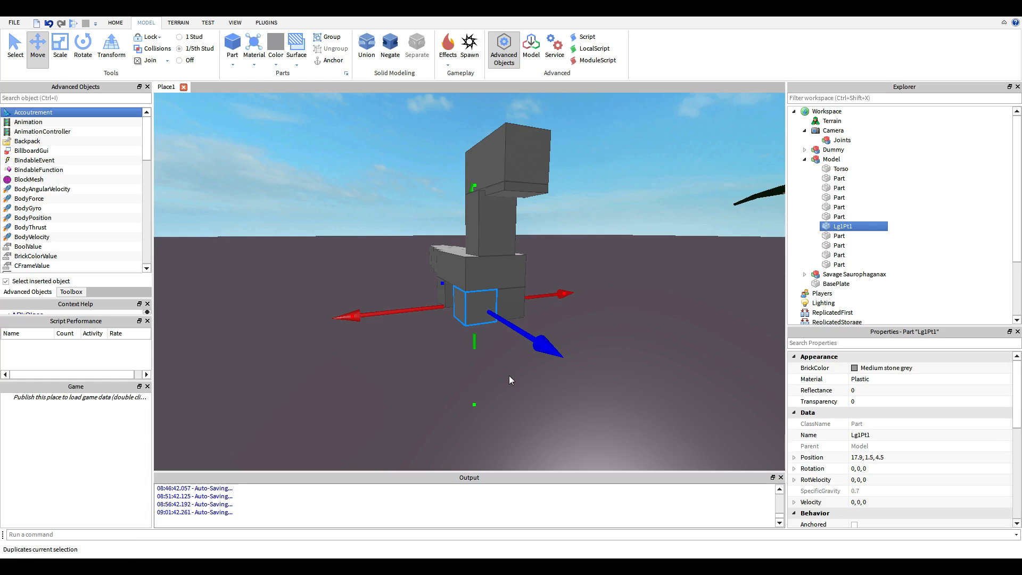
left_click(509, 376)
left_click_drag(472, 359, 472, 384)
left_click(549, 355)
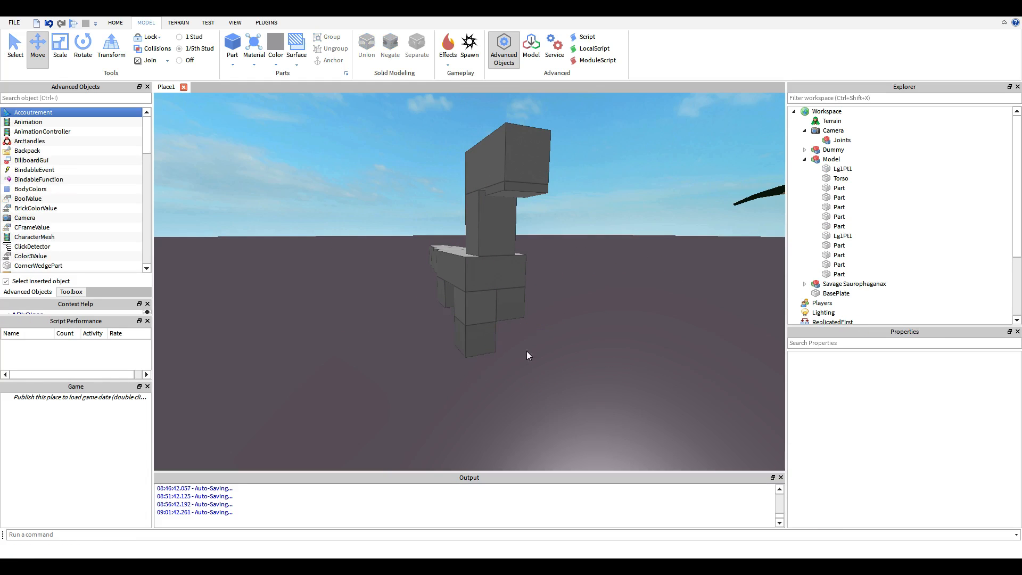
left_click(461, 299)
left_click(576, 361)
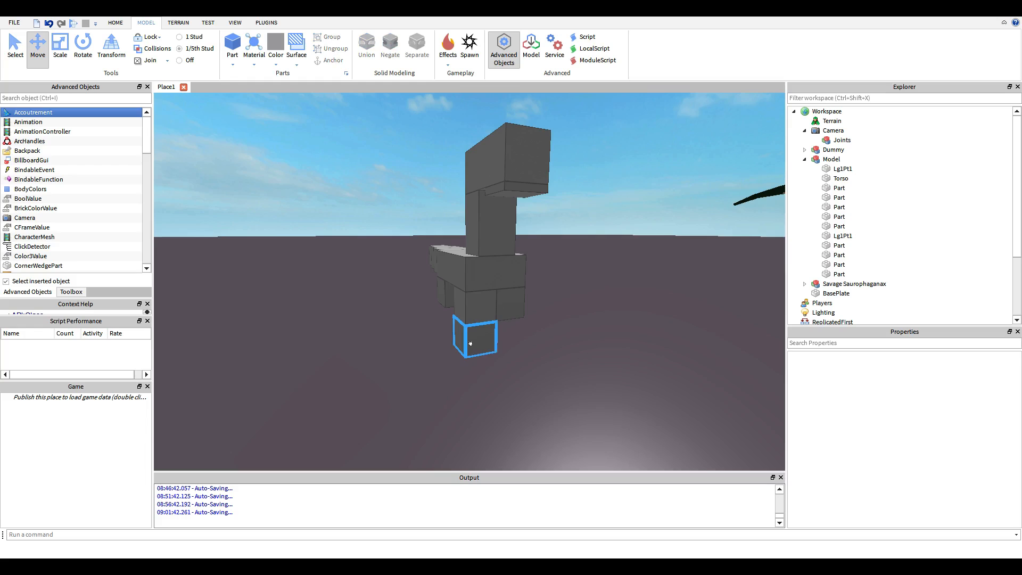
Delete the duplicated lower leg block and lower the whole model by 1 stud
left_click(472, 339)
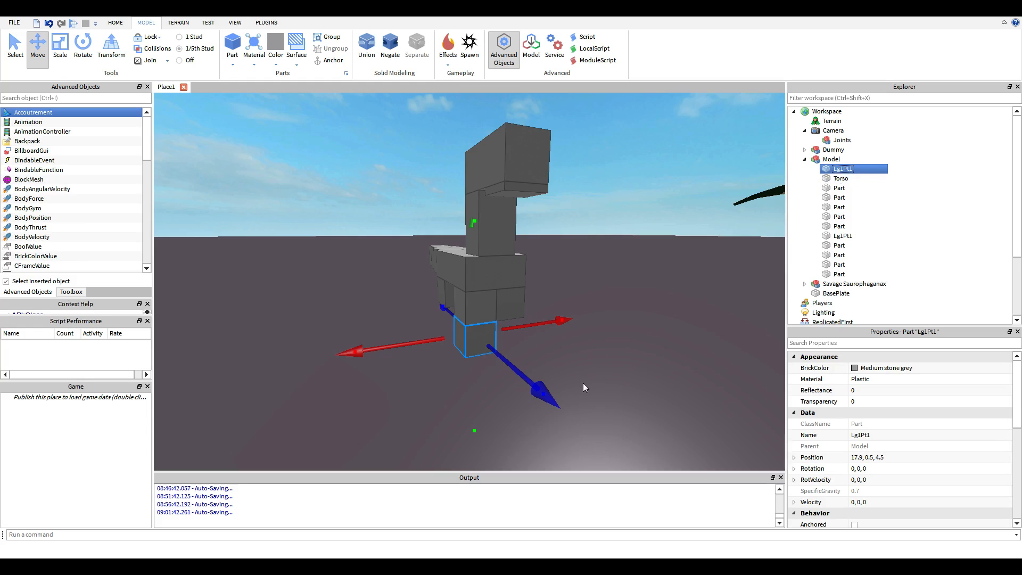
left_click(584, 382)
left_click(456, 341)
key("Delete")
left_click(486, 287)
left_click_drag(500, 328, 452, 386)
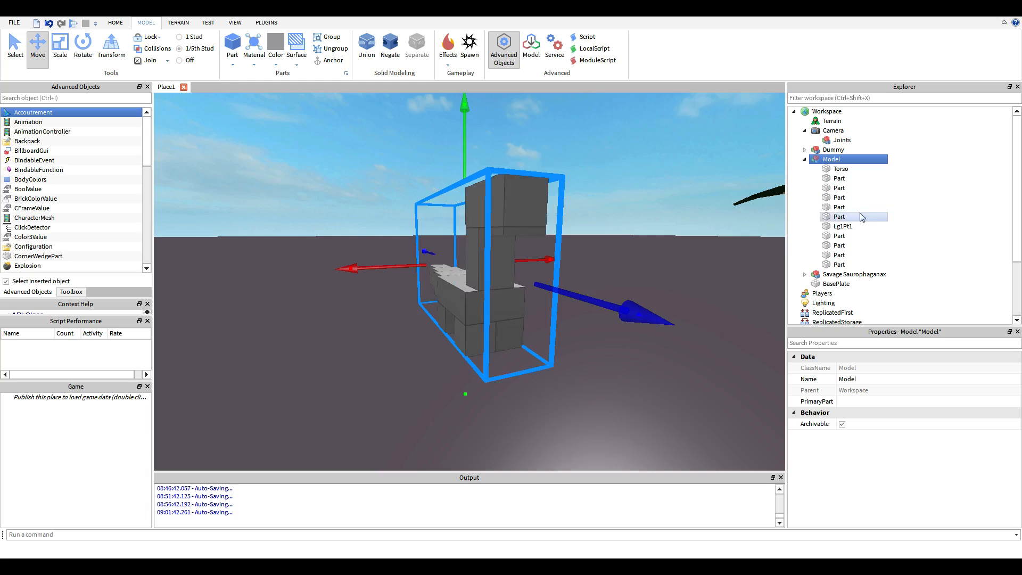
Rename the other front leg block, next to Lg1Pt1, as Lg2Pt1
left_click(851, 229)
left_click(592, 377)
right_click_drag(592, 377, 590, 376)
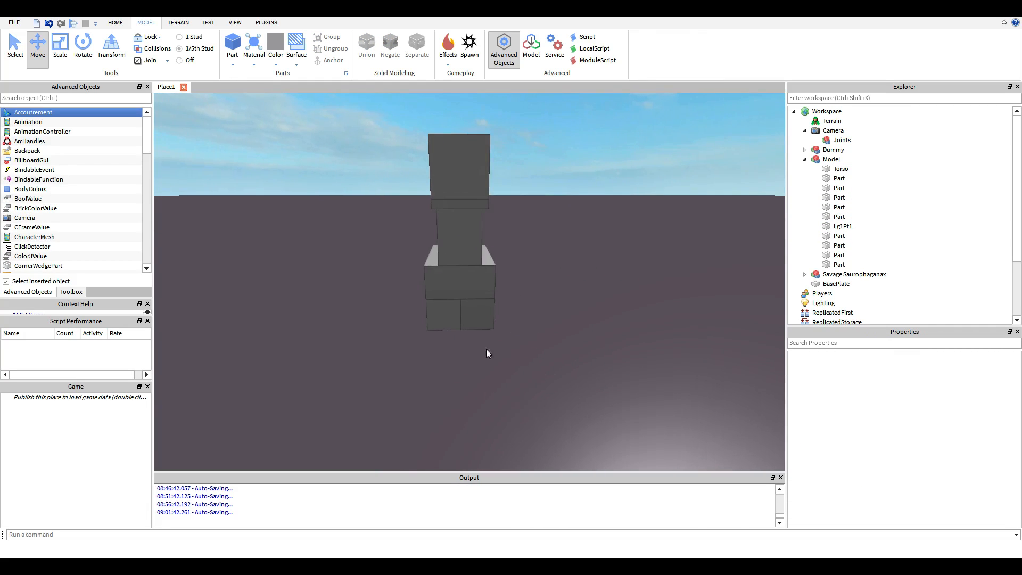
left_click(470, 318)
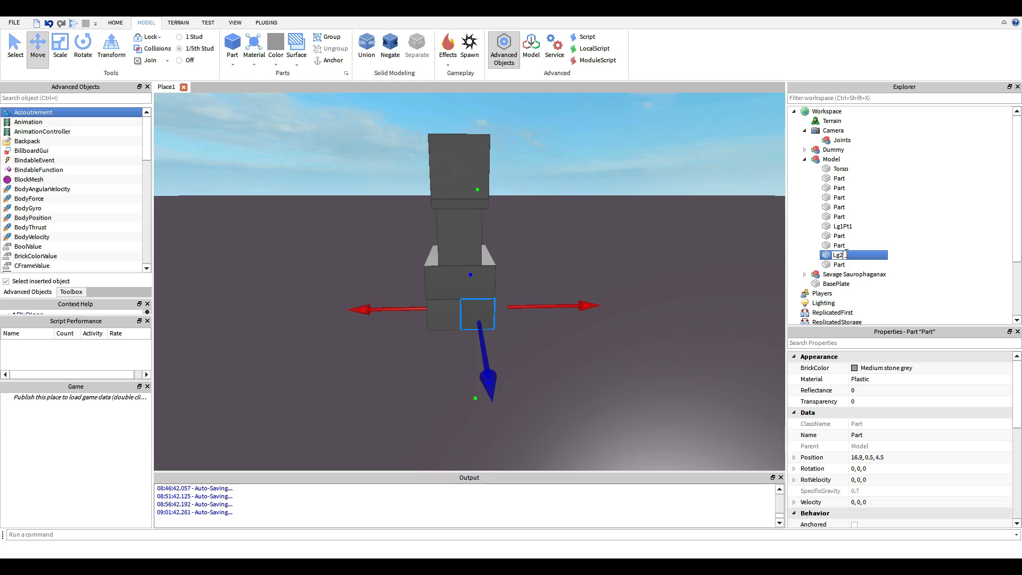
left_click(594, 346)
Rename the rear leg block on the same side as Lg1Pt1 as Lg3Pt1
right_click_drag(594, 346, 594, 343)
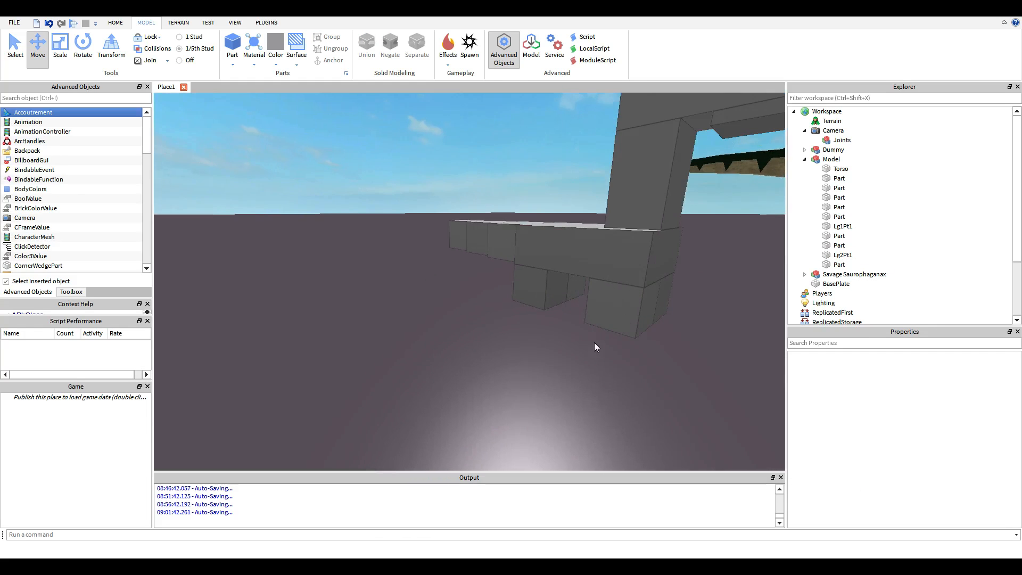
left_click(851, 207)
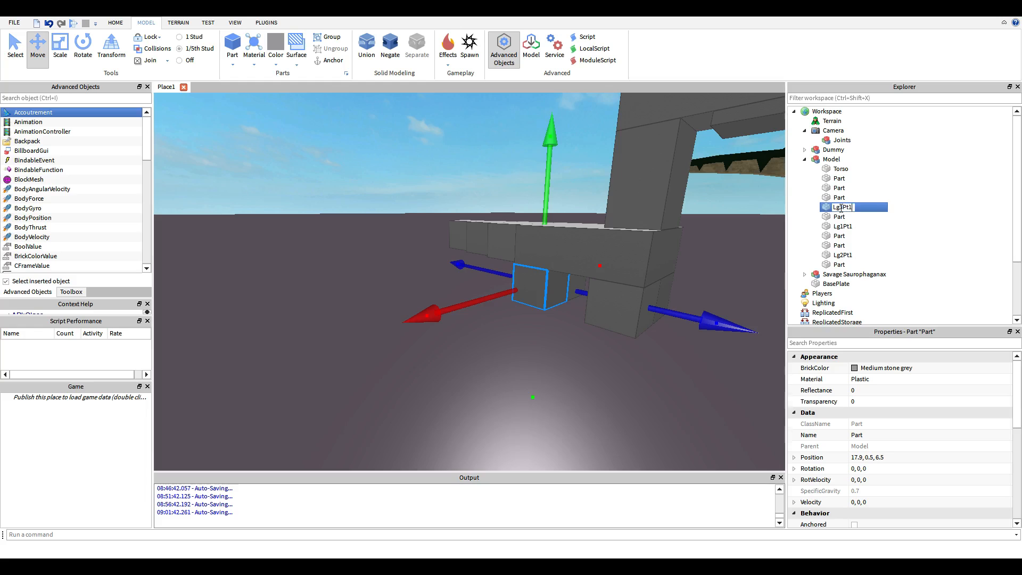
right_click_drag(637, 313, 587, 336)
left_click(586, 336)
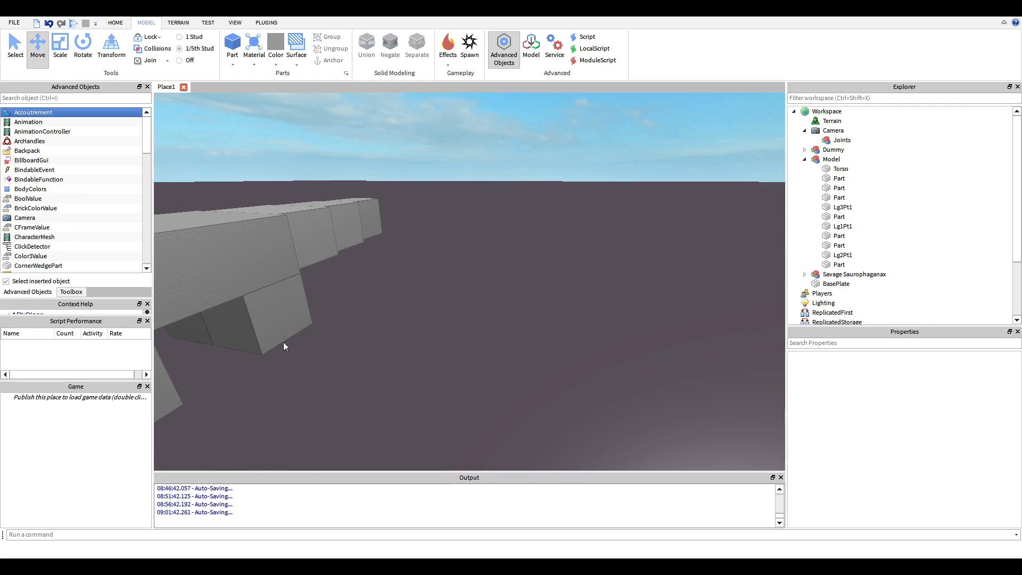
Rename the remaining rear leg block, on the Lg2Pt1 side, as Lg4Pt1
left_click(839, 179)
left_click(839, 178)
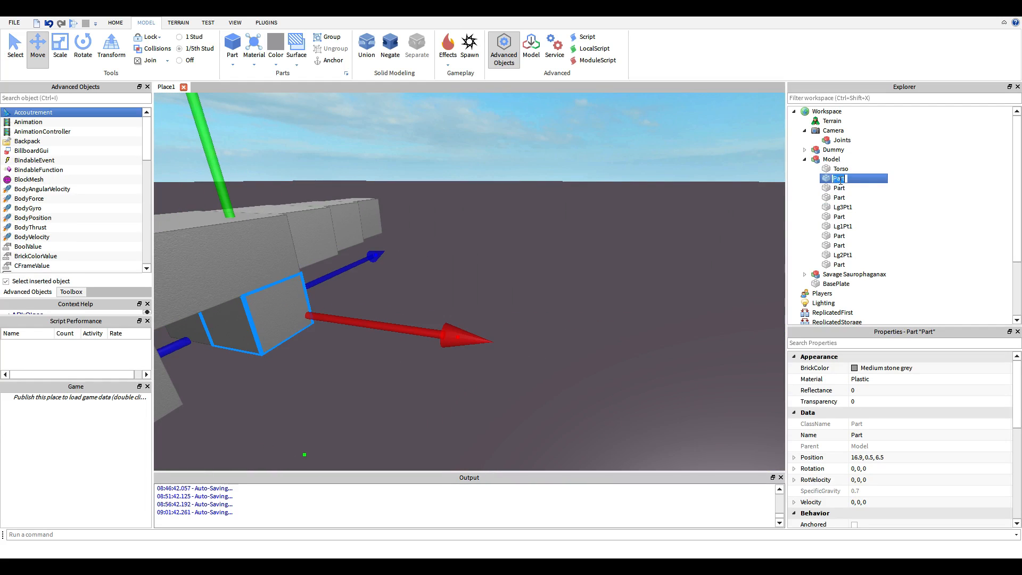
type("Lg4Pt1")
key("Return")
left_click(496, 231)
Select the upright block between the torso and head and rename it Neck
right_click_drag(497, 232, 480, 224)
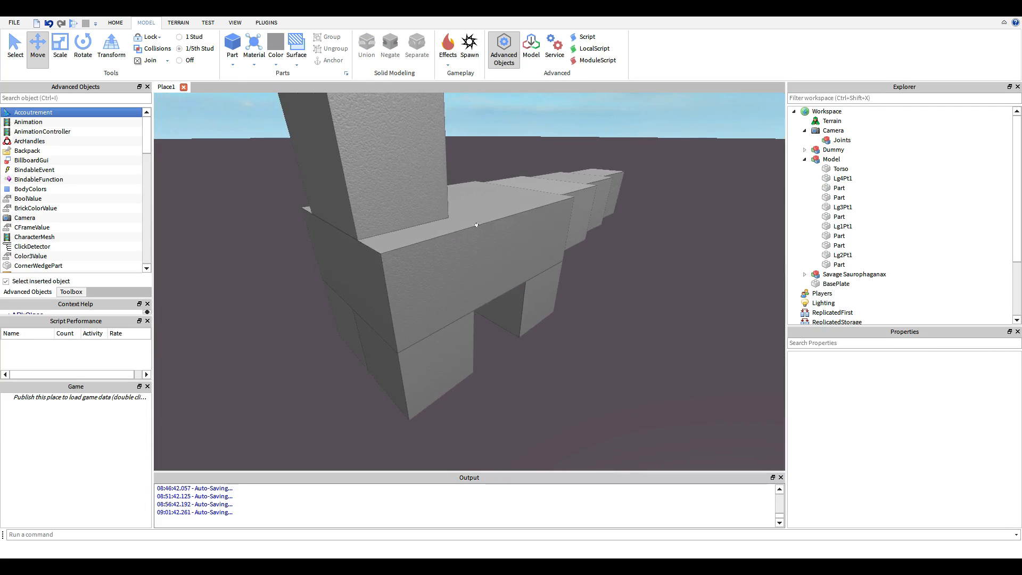
left_click(481, 223)
left_click(411, 165)
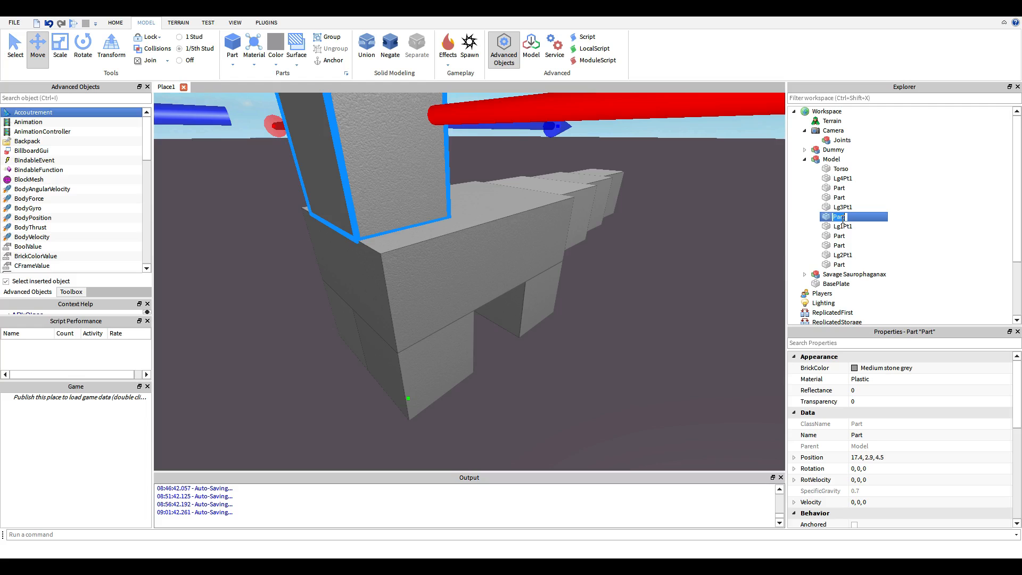
left_click(843, 218)
type("Neck")
key("Return")
Select the large head block above the neck and rename it FakeHead
scroll(538, 221, "down", 4)
left_click(584, 119)
left_click(461, 140)
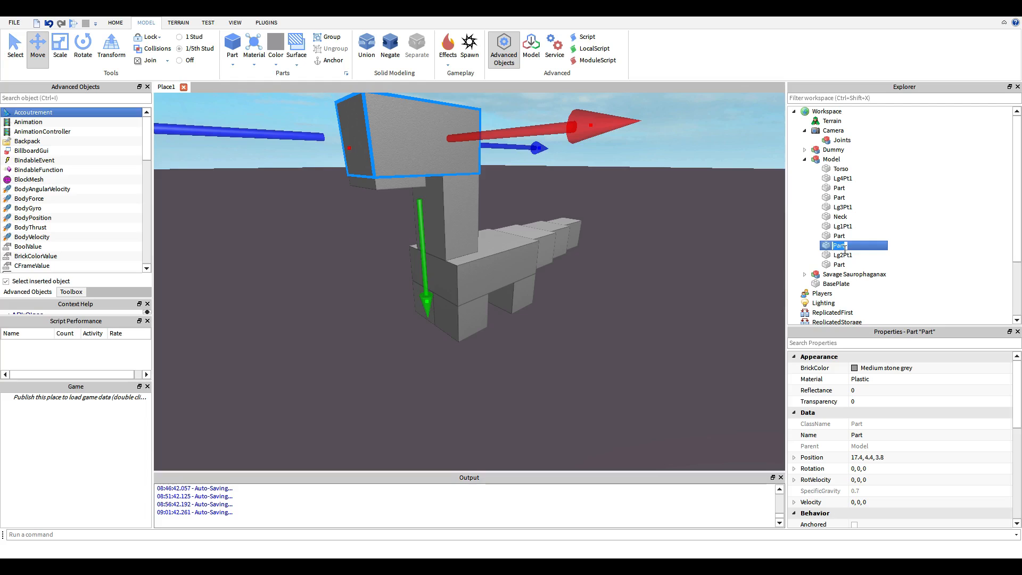
type("FakeHead")
key("Return")
Rename the thin block beneath the head as BottomJaw
left_click(775, 289)
left_click(404, 180)
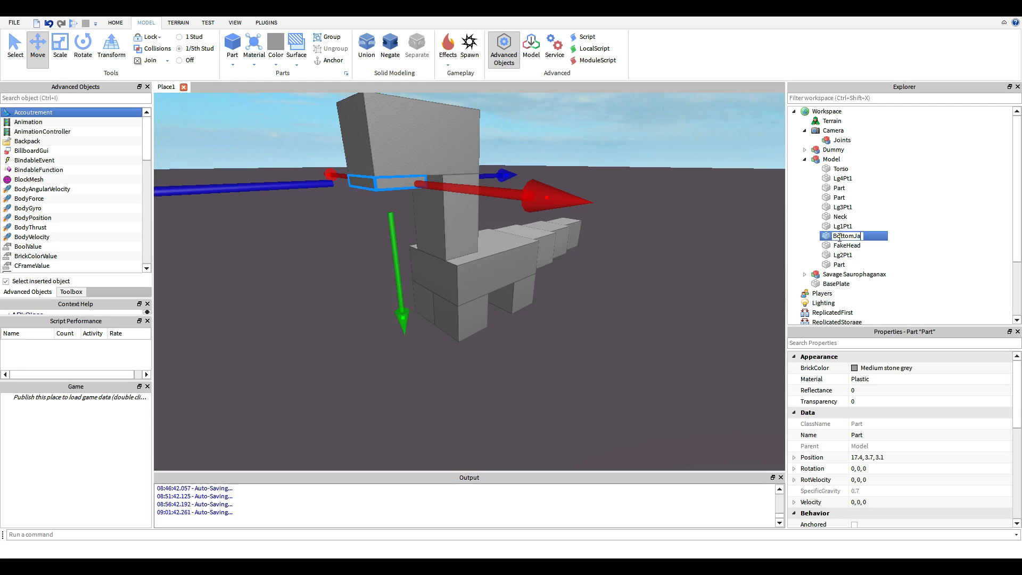
left_click(633, 168)
Rename the tail block directly behind the torso as Tail1
right_click_drag(628, 168, 457, 272)
left_click(429, 234)
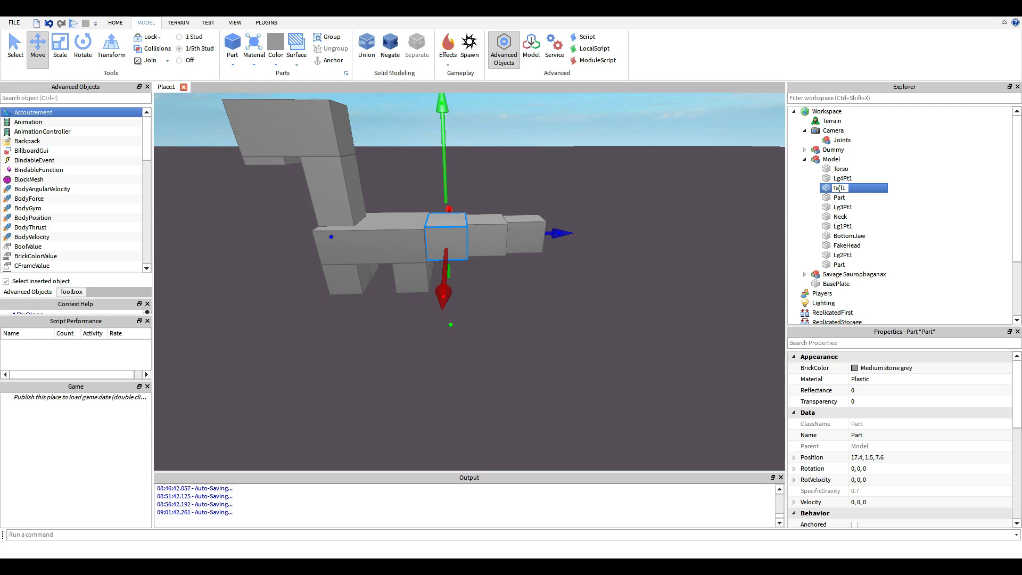
left_click(520, 345)
Rename the middle tail block as Tail2
left_click(487, 234)
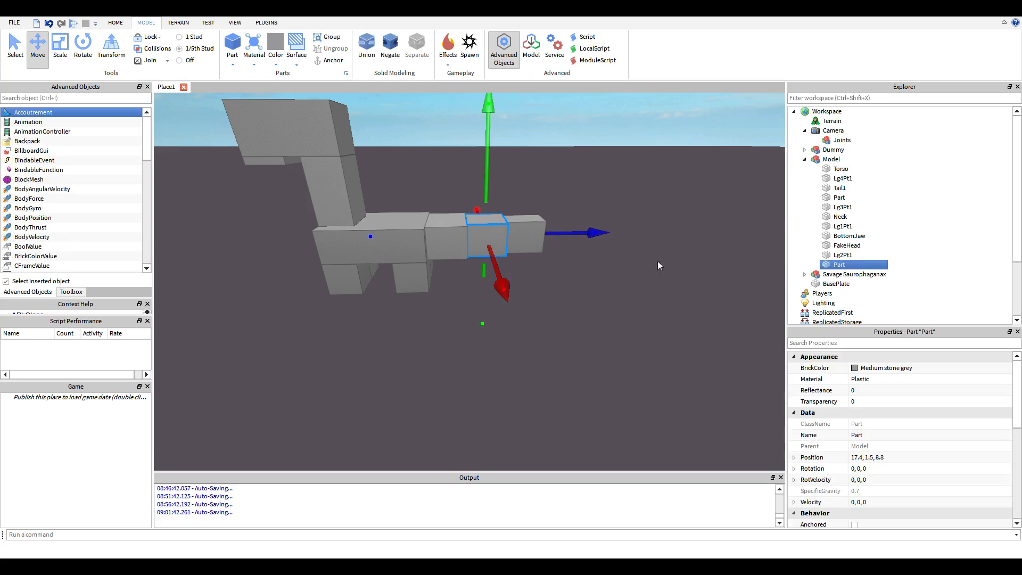
left_click(839, 267)
type("Tail2")
left_click(561, 284)
Rename the last block at the tail's tip as Tail3
left_click(511, 216)
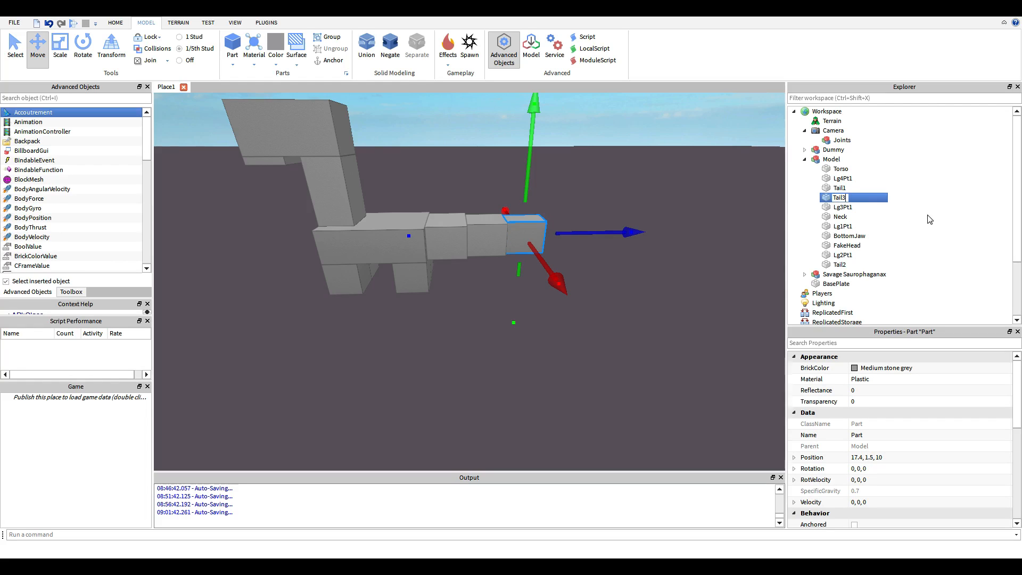
left_click(929, 179)
left_click_drag(899, 187, 875, 263)
right_click_drag(634, 299, 635, 299)
scroll(634, 300, "down", 5)
left_click(619, 326)
left_click(434, 256)
left_click(567, 298)
key("a")
key("w")
right_click_drag(564, 290, 564, 289)
scroll(564, 289, "down", 5)
left_click(484, 290)
left_click(604, 260)
Select the grouped dinosaur model and rename it Dino
left_click(487, 277)
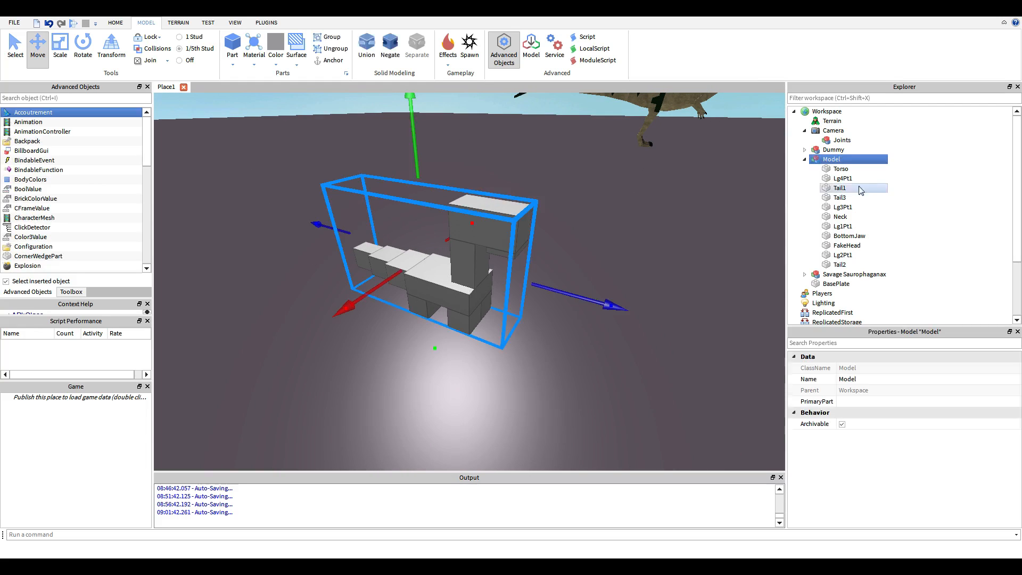
left_click(832, 159)
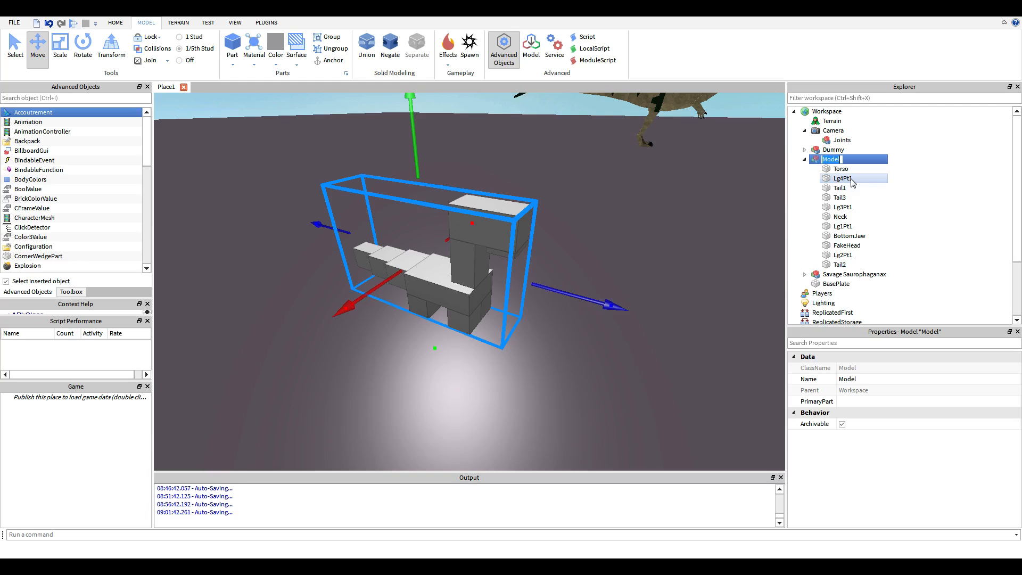
left_click(919, 171)
right_click_drag(687, 305, 542, 337)
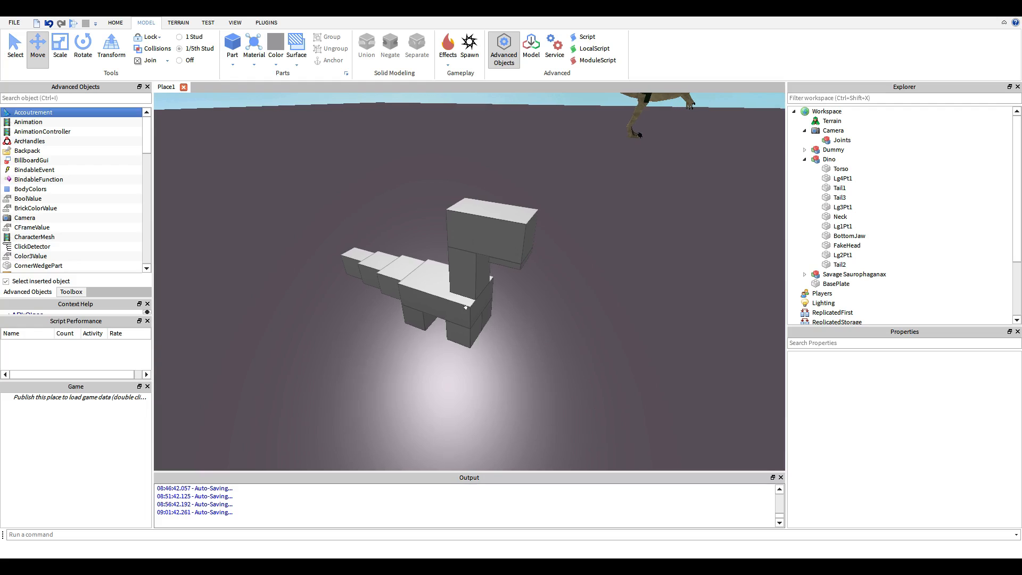
left_click(459, 314)
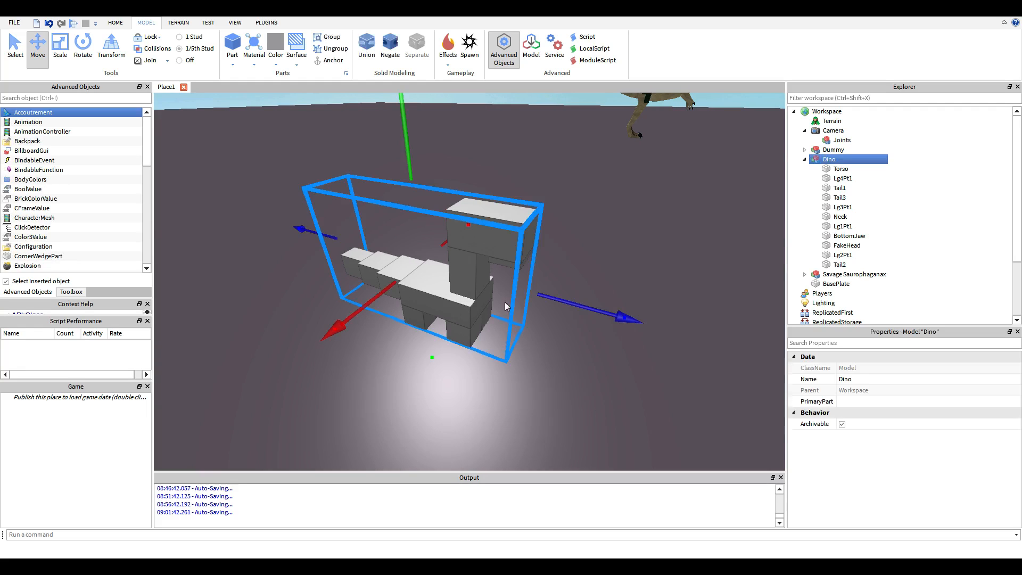
left_click(574, 239)
left_click(449, 266)
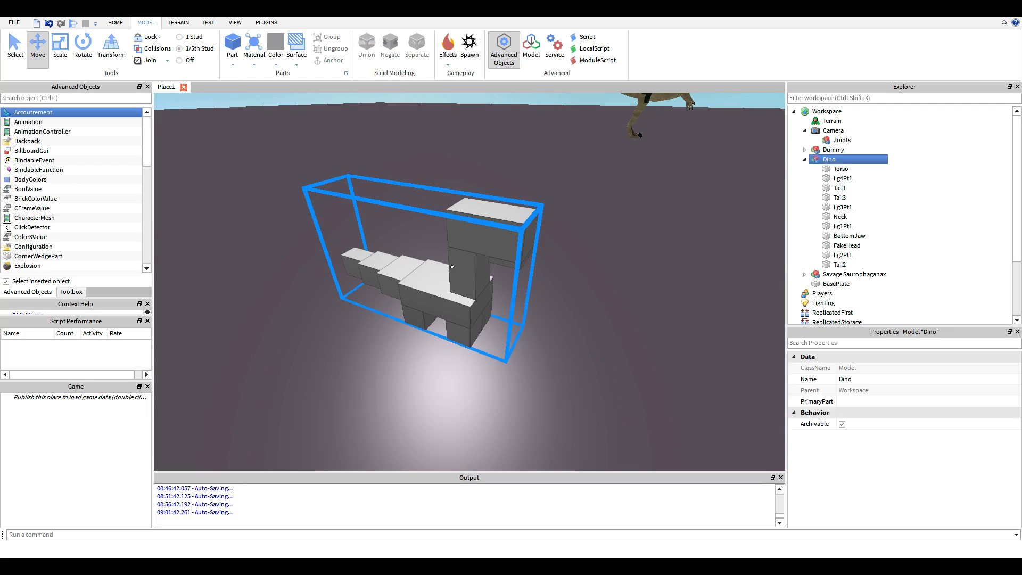
left_click(277, 25)
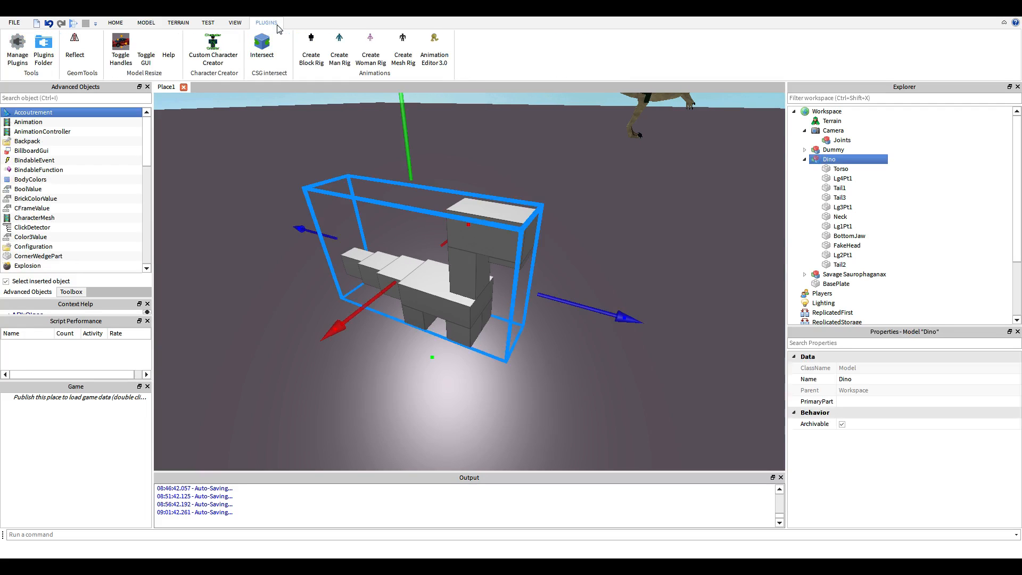
left_click(263, 128)
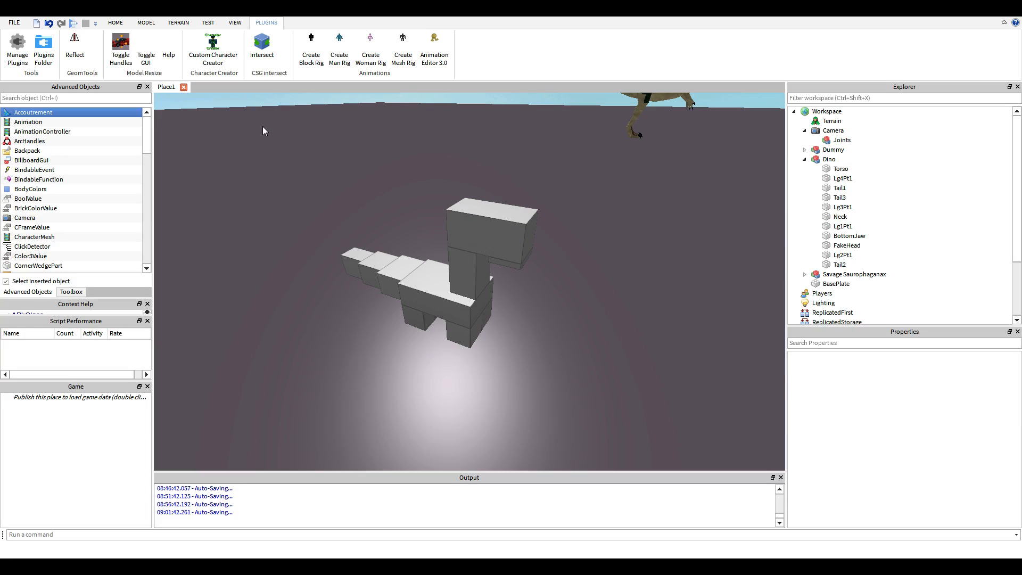
left_click(459, 256)
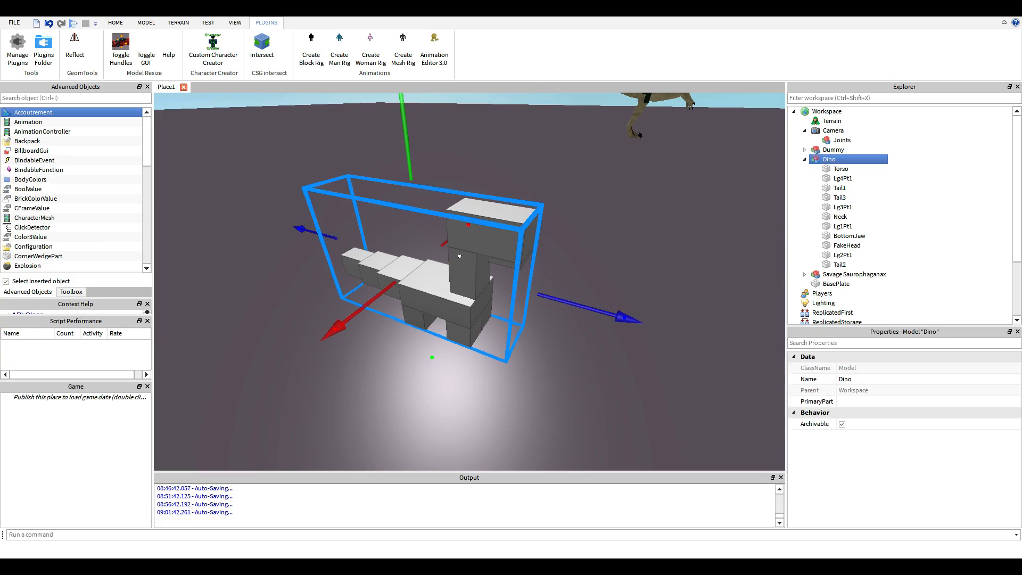
left_click(116, 22)
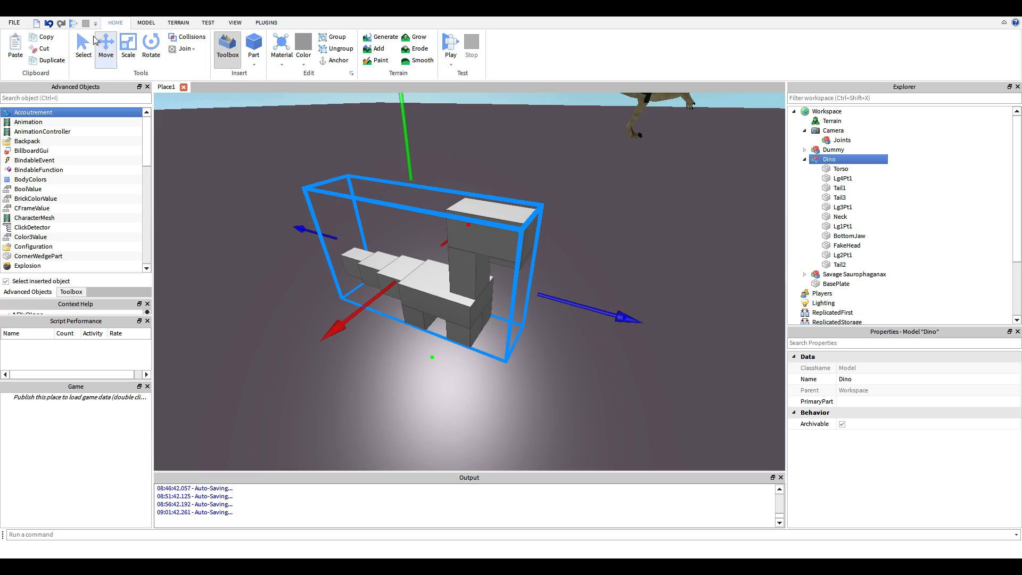
left_click(107, 48)
left_click(267, 23)
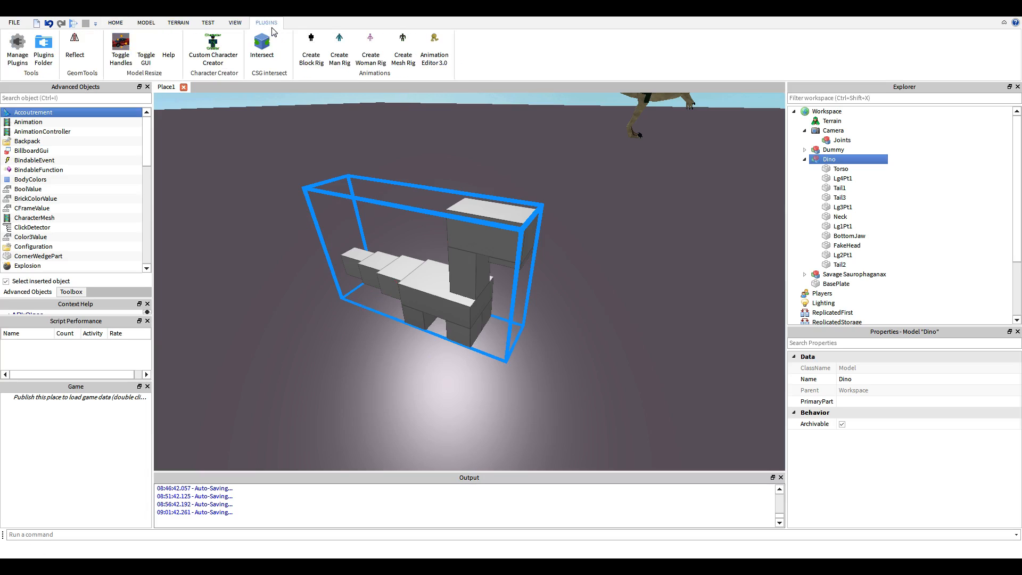
left_click(223, 63)
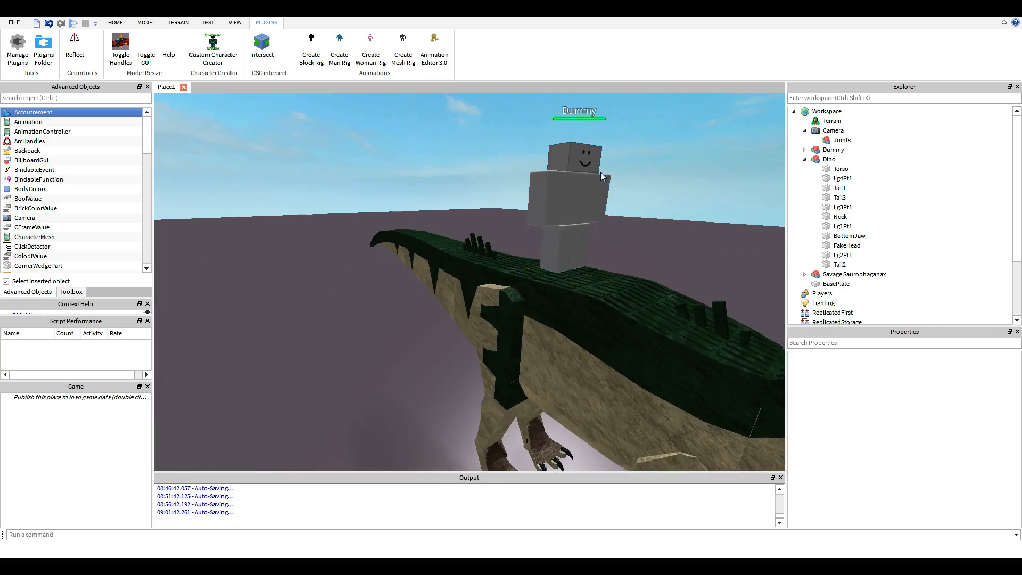
Select the Dummy character and open its joints for editing in the Custom Character Creator plugin
left_click(602, 171)
scroll(592, 172, "down", 3)
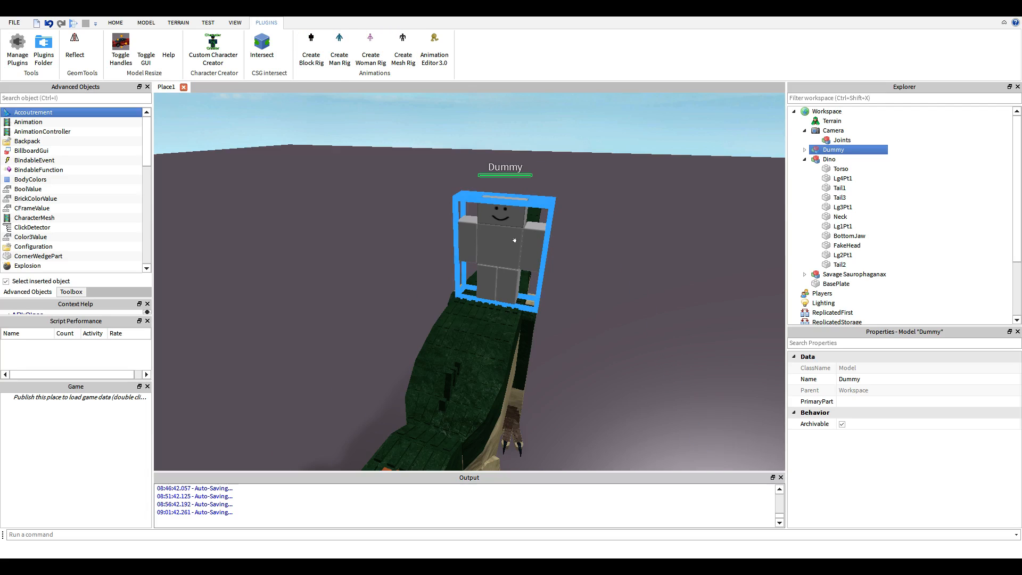
left_click(632, 237)
key("ctrl+z")
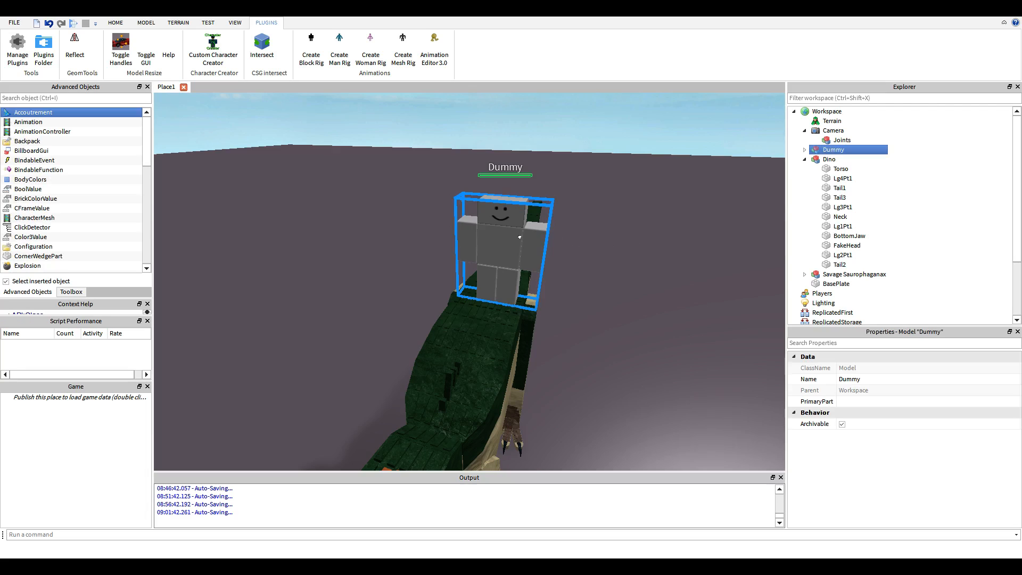
left_click(213, 49)
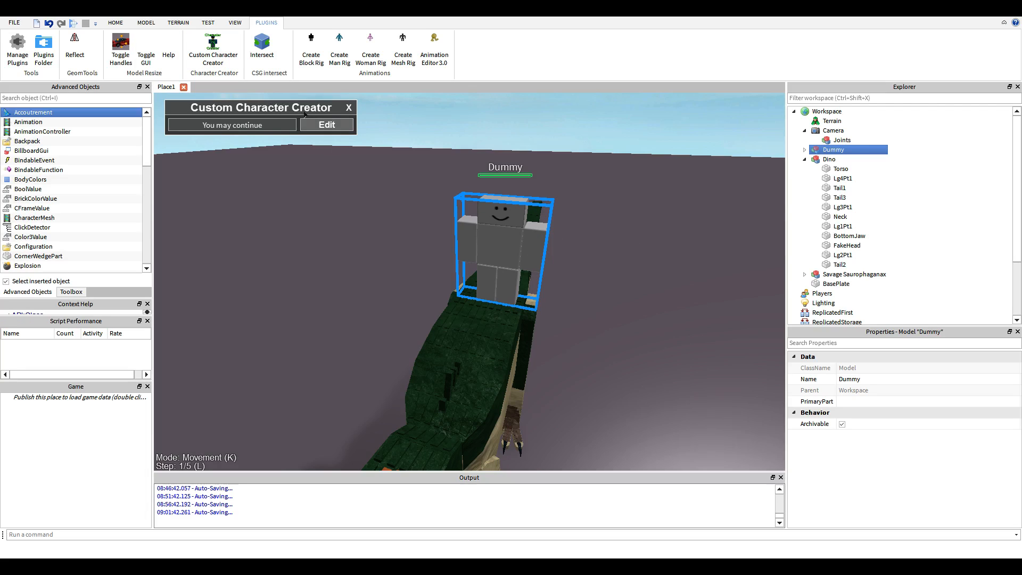
left_click(327, 125)
left_click(247, 120)
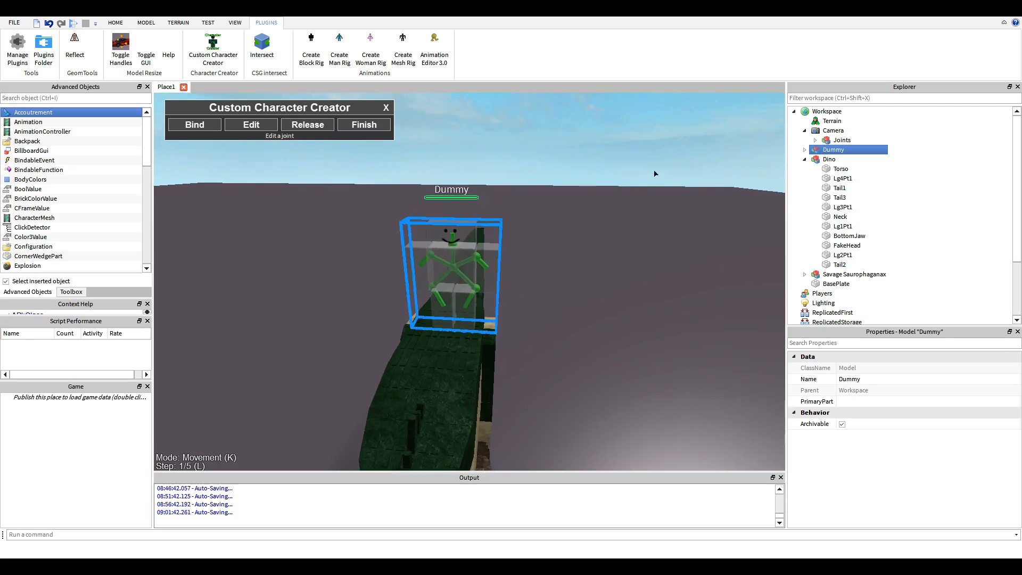
Examine the green joints linking the Dummy's body parts, and finish and close the joint editor
scroll(431, 248, "up", 5)
right_click_drag(432, 248, 564, 269)
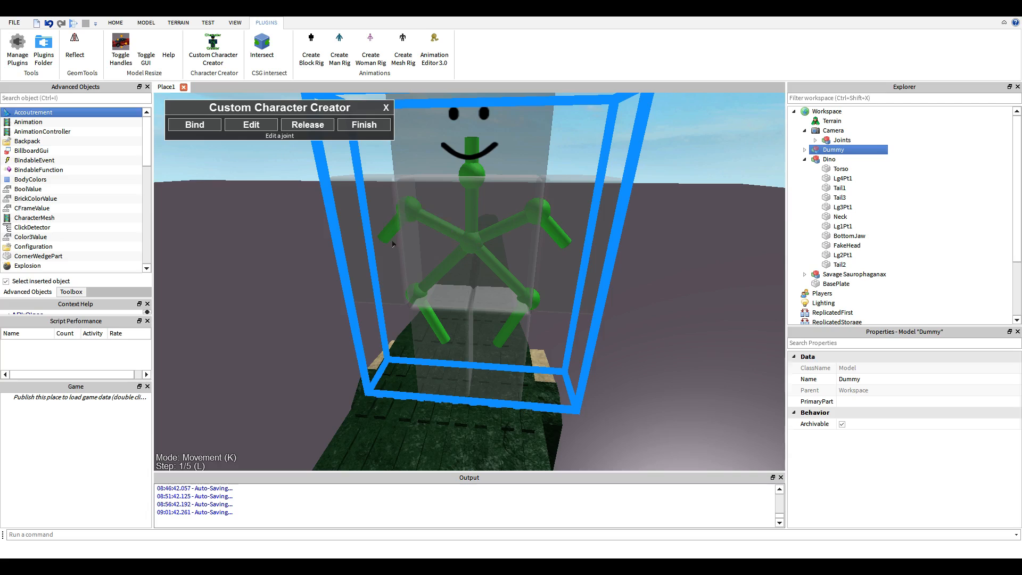
scroll(535, 302, "down", 5)
left_click(364, 125)
left_click(349, 108)
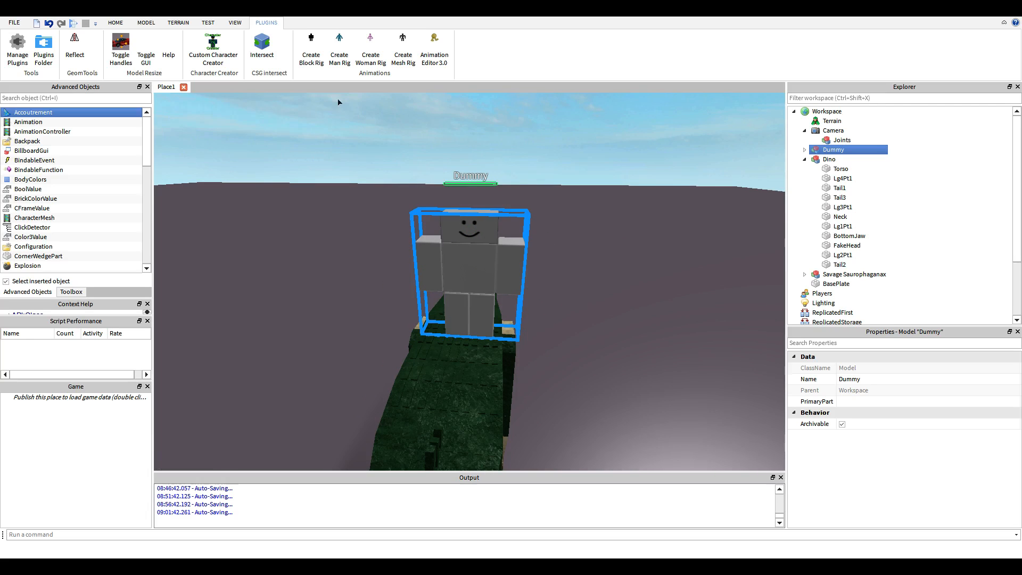
Select the Dino model and open it for joint editing in the Custom Character Creator plugin
right_click_drag(436, 166, 396, 163)
key("f")
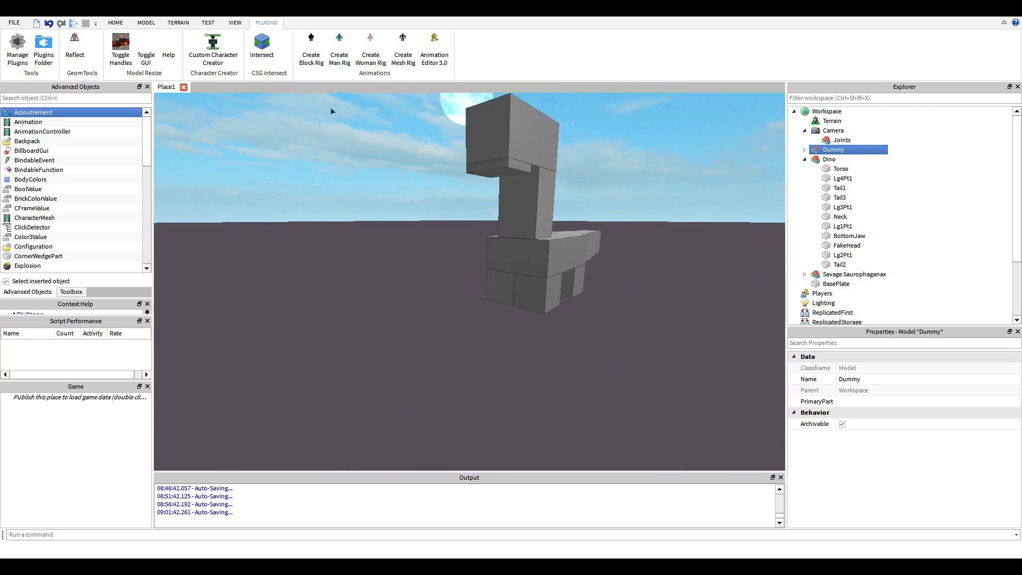
left_click(116, 22)
left_click(84, 47)
left_click(518, 213)
scroll(518, 213, "up", 8)
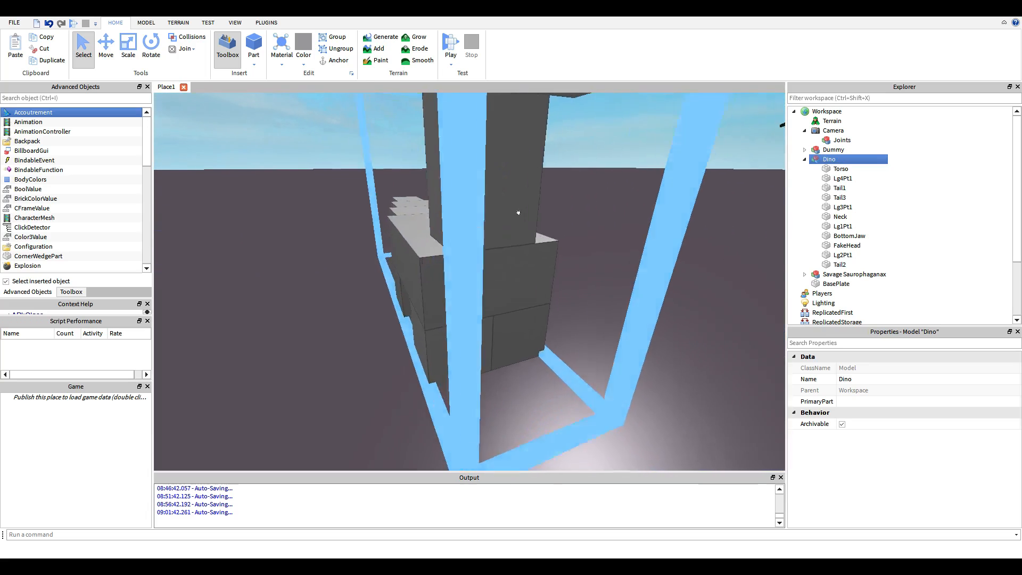
scroll(518, 213, "down", 8)
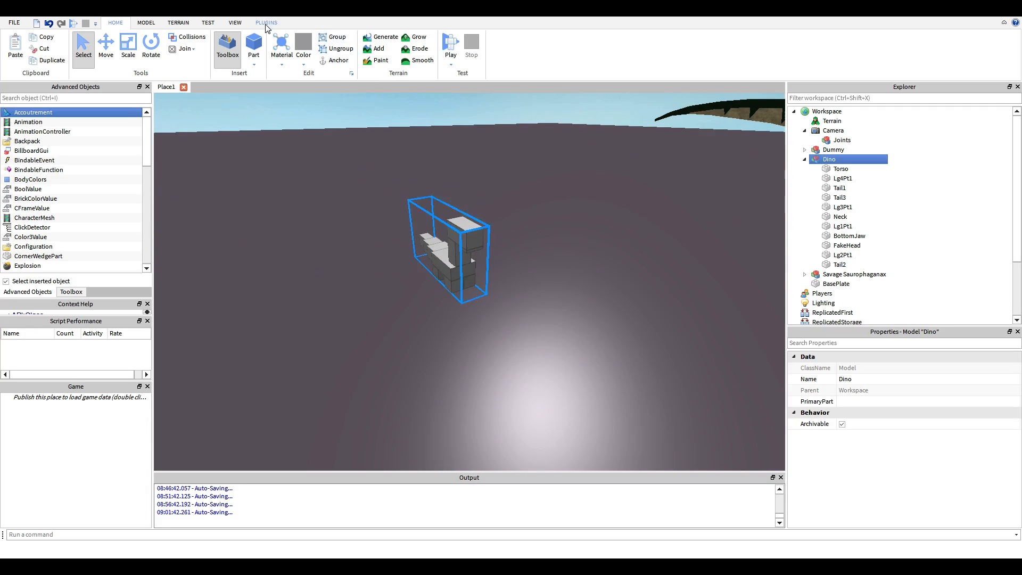
left_click(266, 22)
left_click(213, 45)
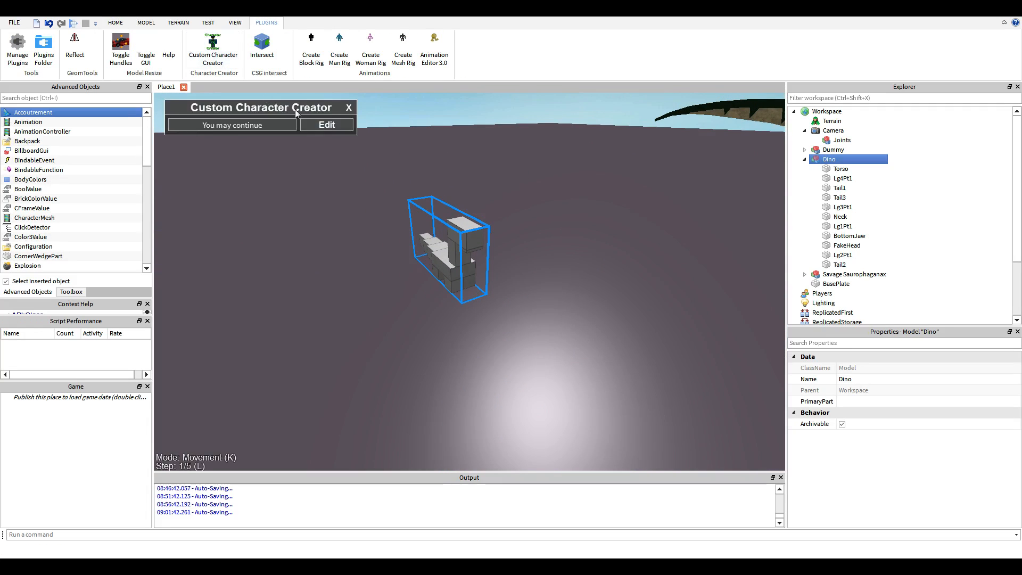
left_click(336, 125)
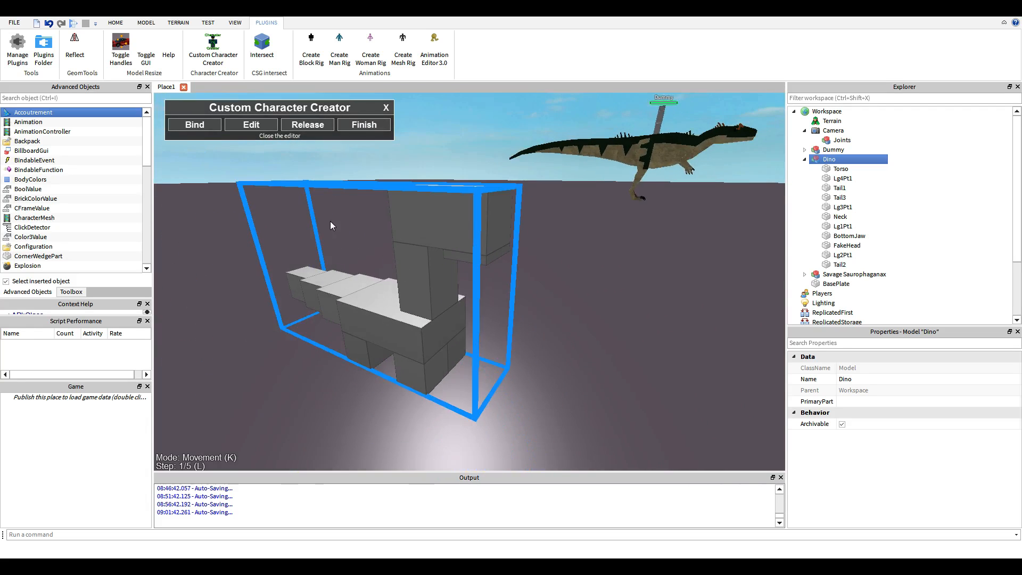
Bind the dinosaur's right front leg to the torso, using the torso as the base part
left_click(197, 125)
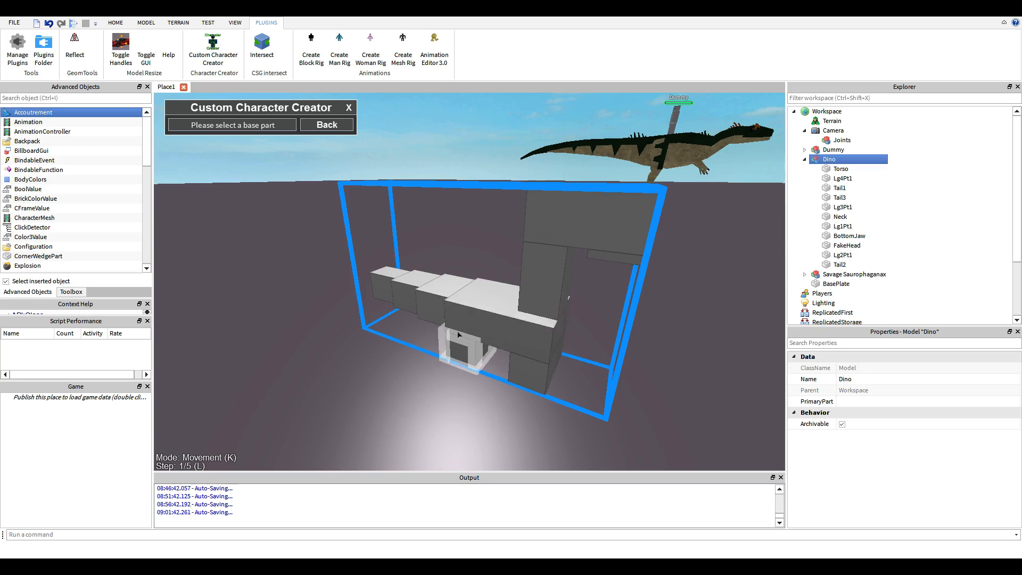
left_click(484, 314)
left_click(530, 367)
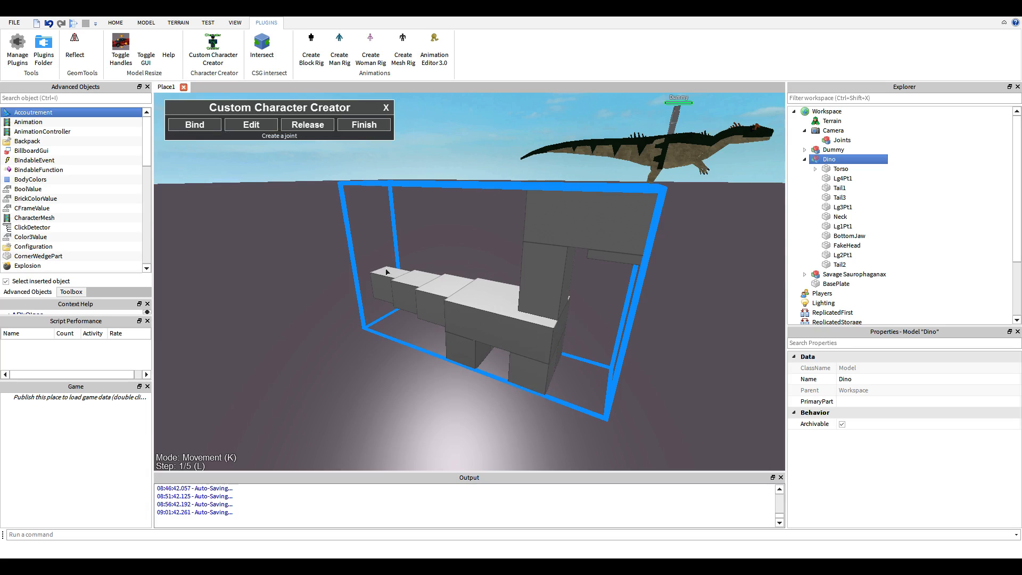
Bind the opposite front leg to the torso, again with the torso as the base part
left_click(202, 126)
left_click(477, 304)
key("d")
right_click_drag(477, 303, 554, 325)
left_click(409, 341)
key("a")
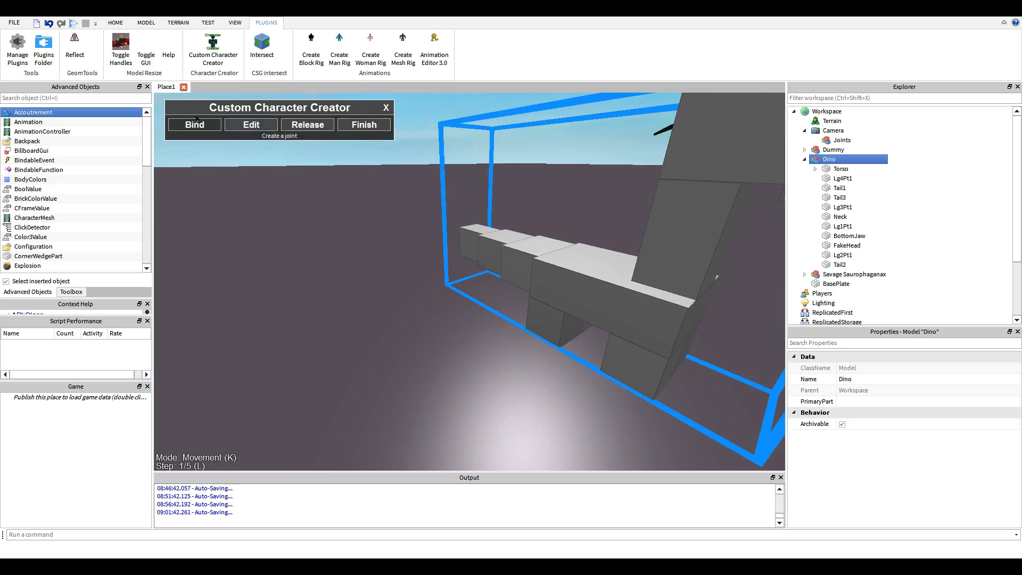
Bind the dinosaur's right rear leg to the torso as base part
left_click(201, 126)
left_click(597, 275)
left_click(513, 321)
right_click_drag(513, 322, 522, 318)
Bind the dinosaur's left rear leg to the torso as base part
left_click(183, 125)
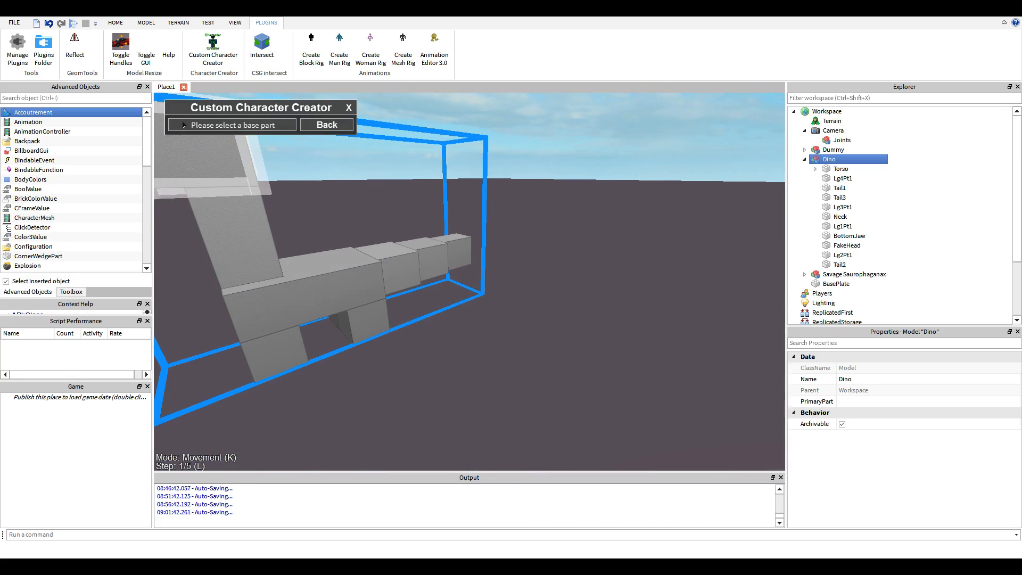
left_click(312, 269)
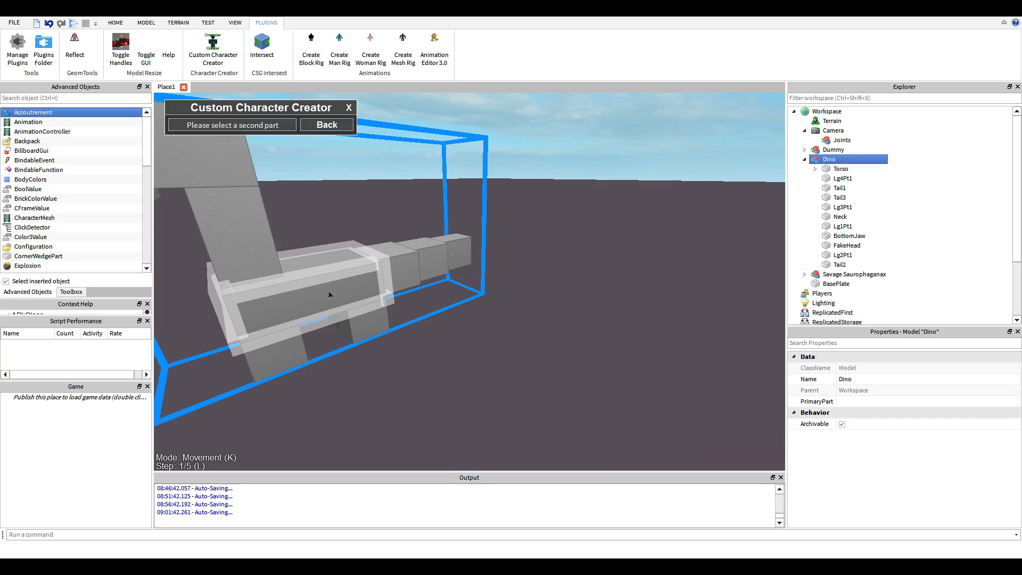
left_click(379, 312)
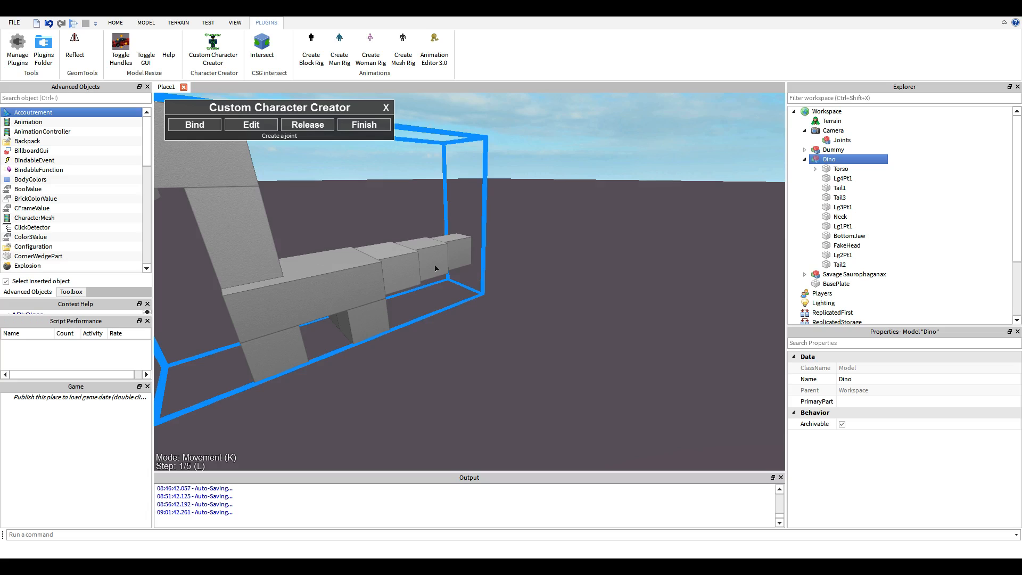
Bind the first tail segment to the dinosaur's torso, using the torso as the base part
right_click_drag(473, 263, 471, 262)
scroll(472, 263, "down", 2)
scroll(439, 245, "up", 2)
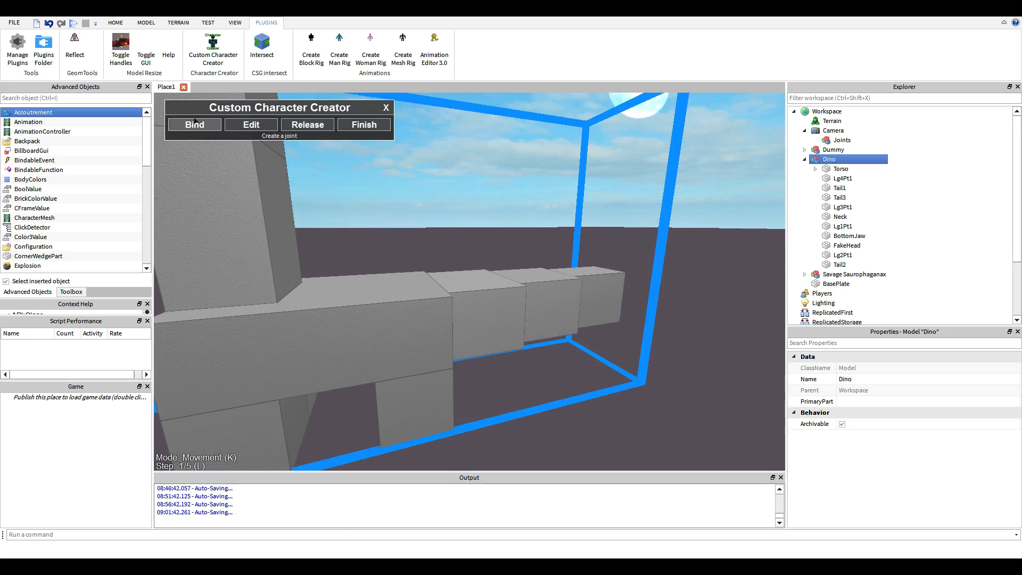
left_click(200, 124)
scroll(508, 178, "down", 1)
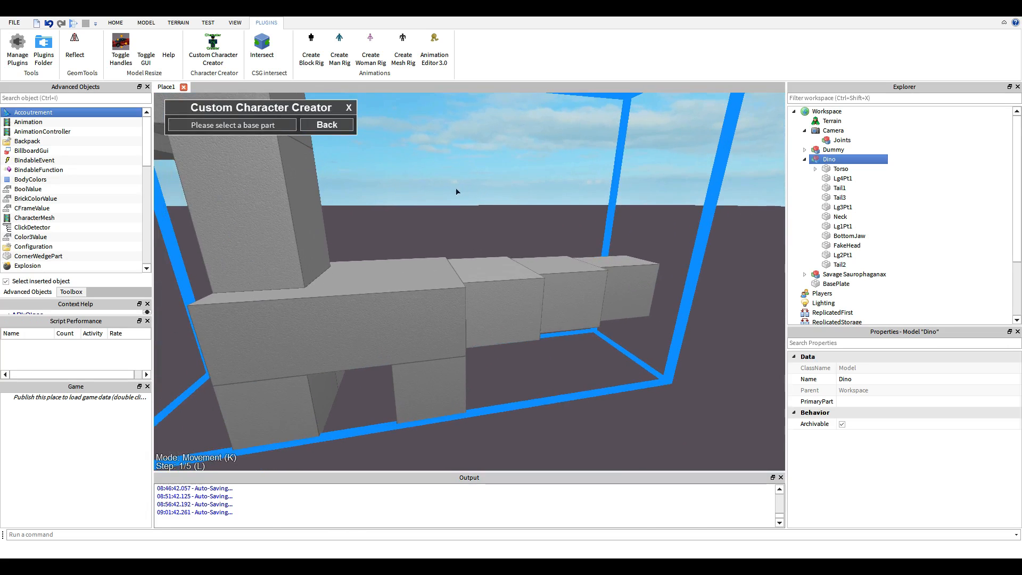
left_click(409, 288)
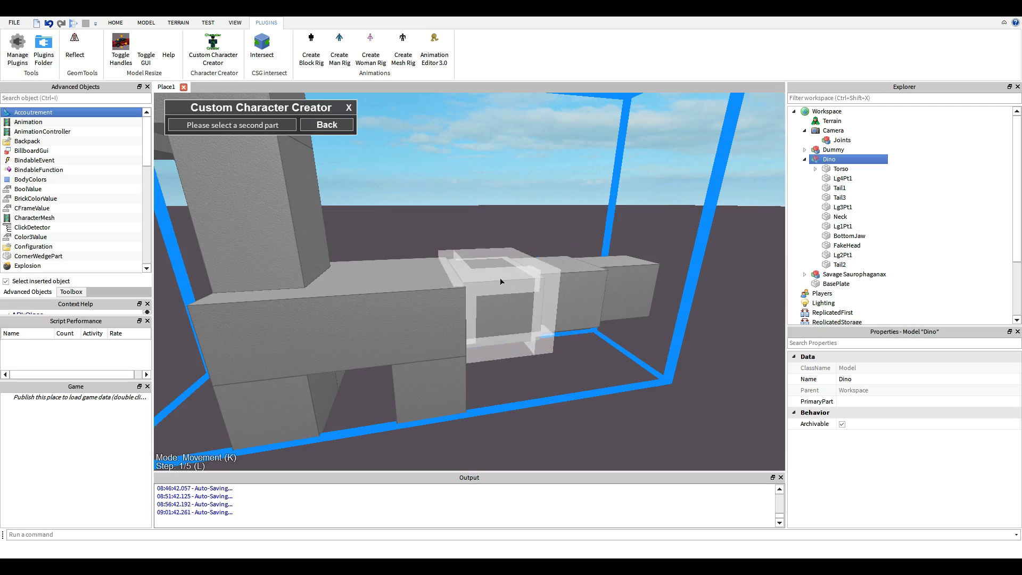
left_click(501, 281)
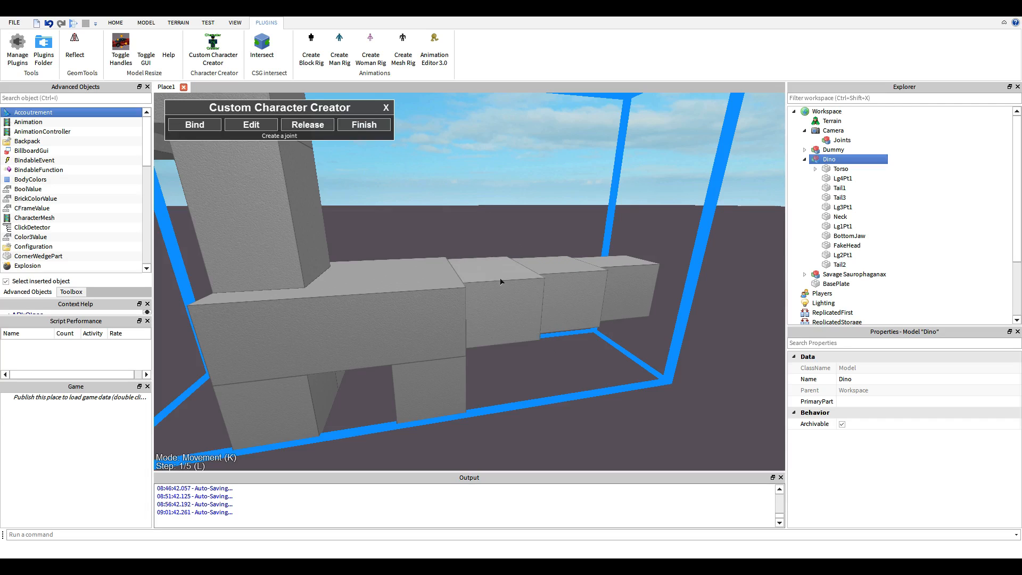
Bind the second tail segment to the first, using the first tail segment as the base part
left_click(245, 128)
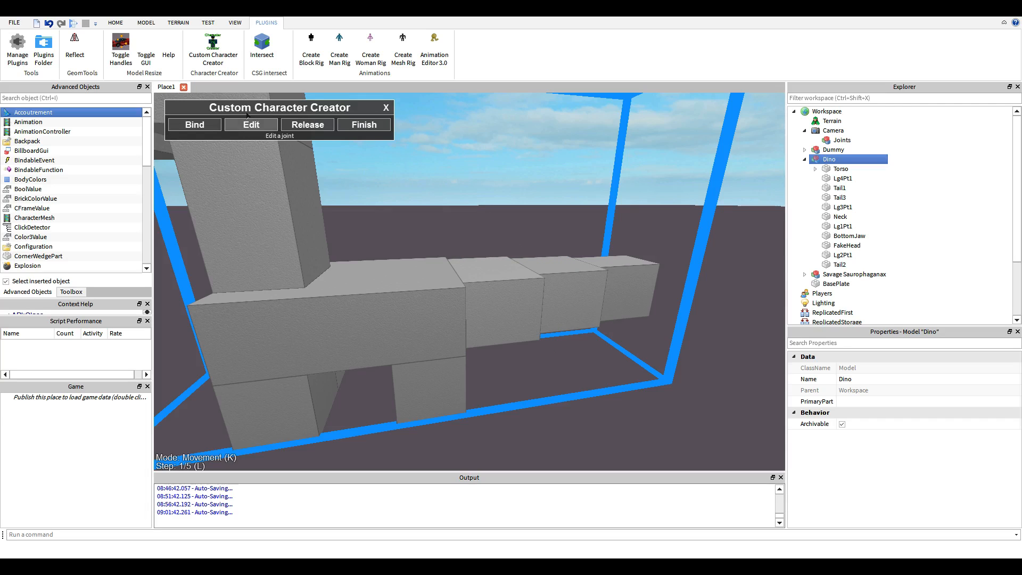
right_click_drag(449, 330, 450, 331)
key("w")
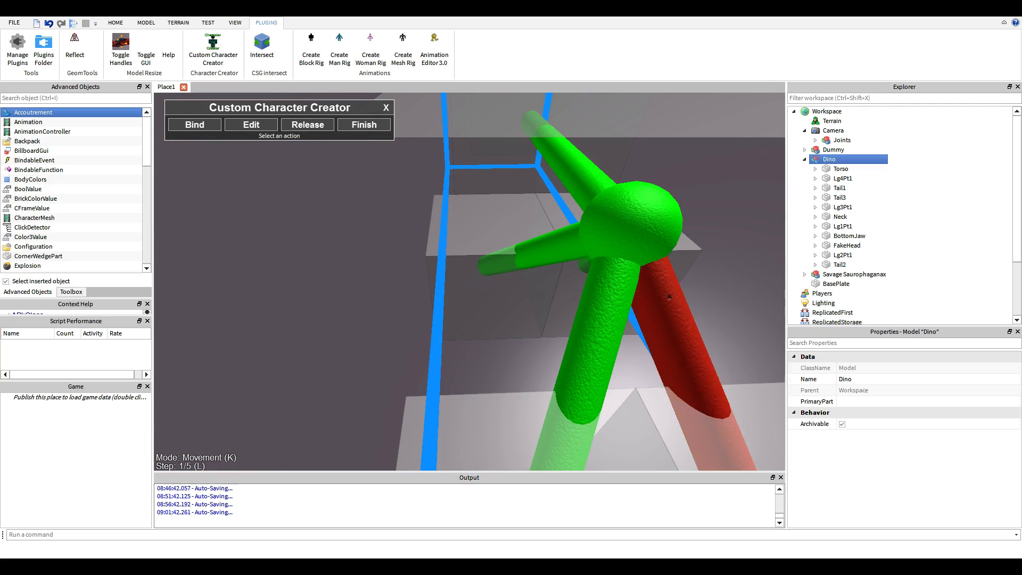
right_click_drag(682, 313, 682, 312)
scroll(681, 313, "down", 4)
scroll(448, 258, "up", 4)
scroll(448, 258, "down", 5)
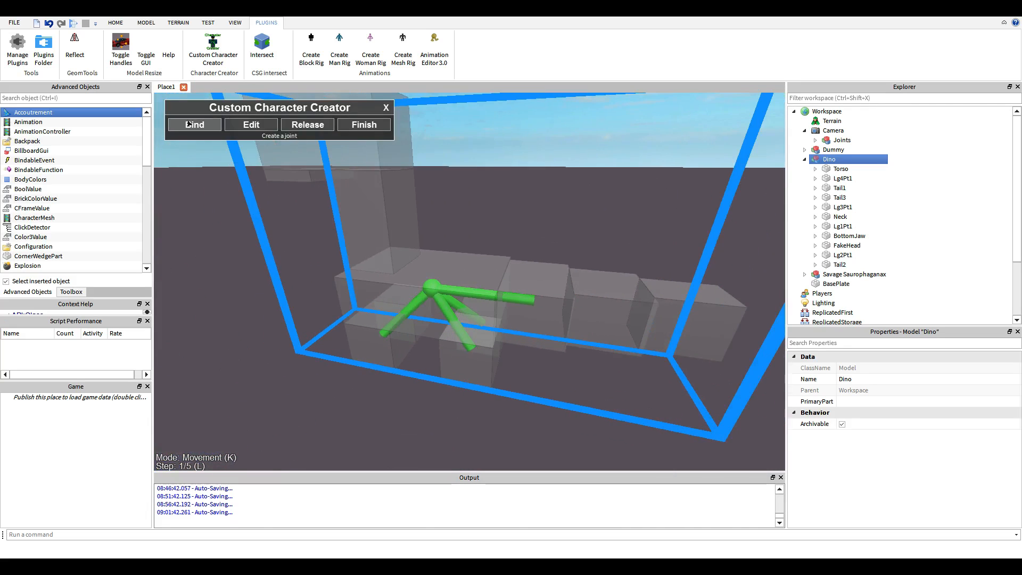
left_click(188, 124)
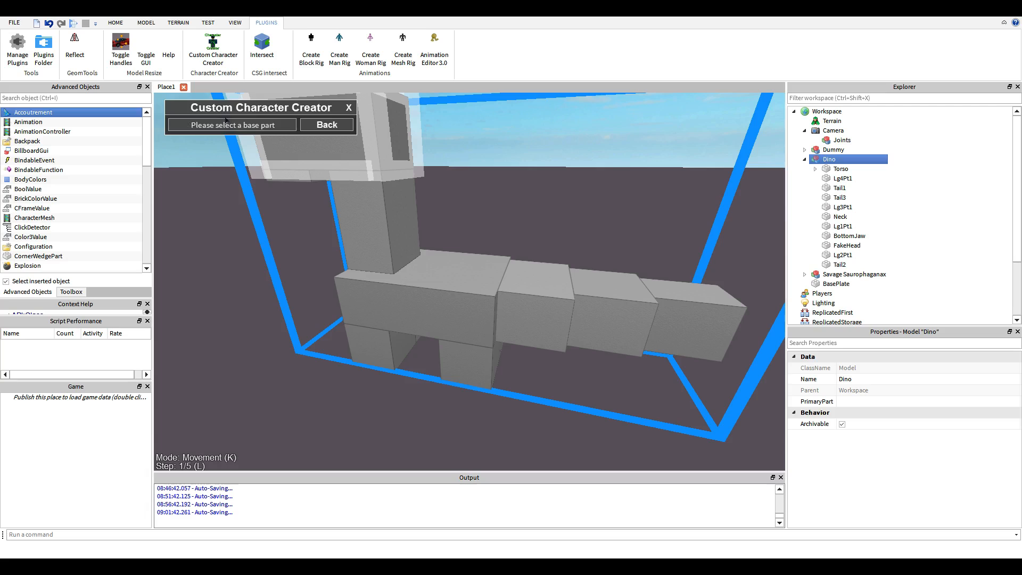
scroll(437, 289, "up", 6)
scroll(450, 290, "down", 1)
key("a")
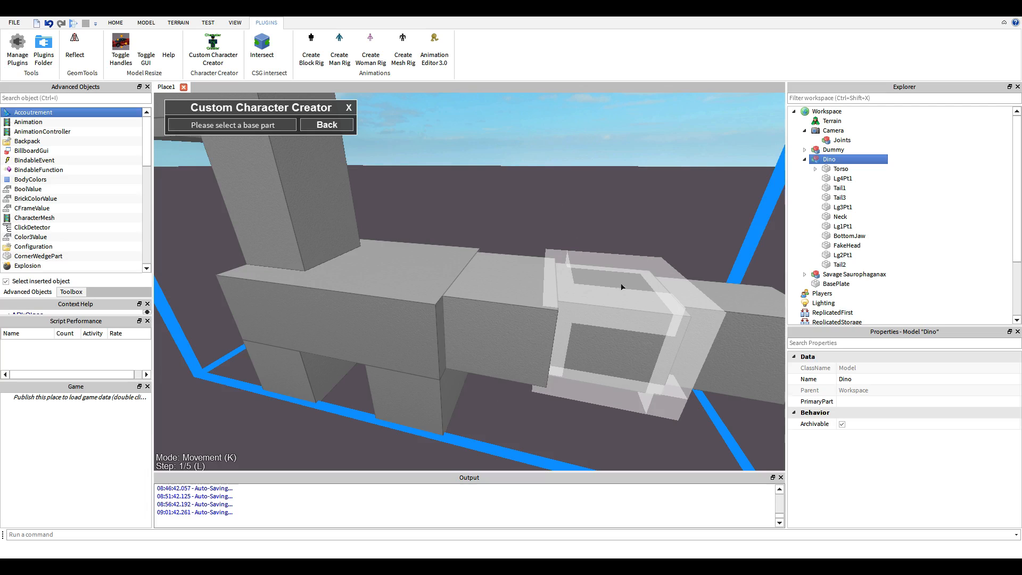
left_click(500, 293)
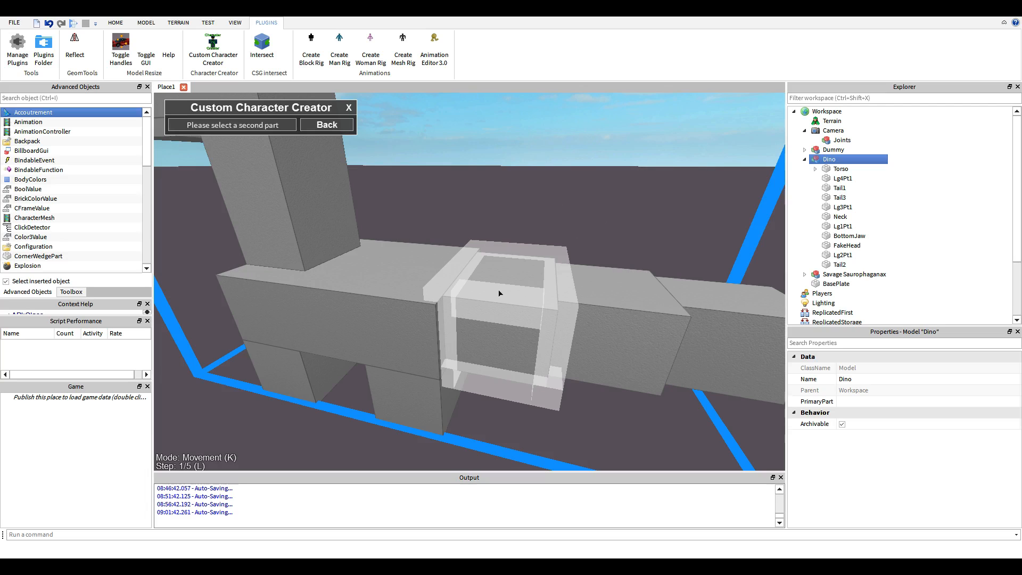
left_click(633, 290)
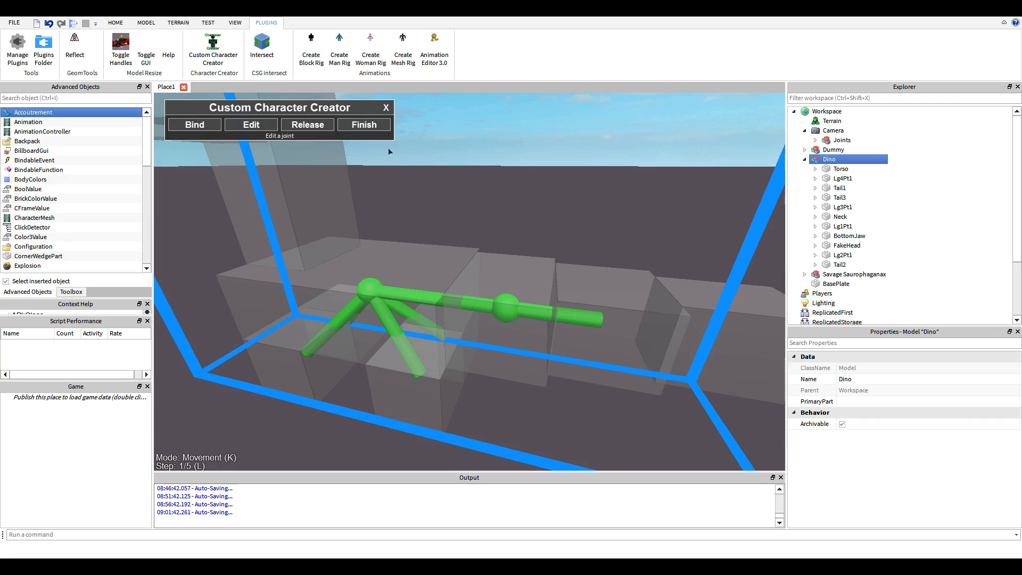
Bind the last tail segment to the second one, using the second tail segment as the base part
left_click(364, 122)
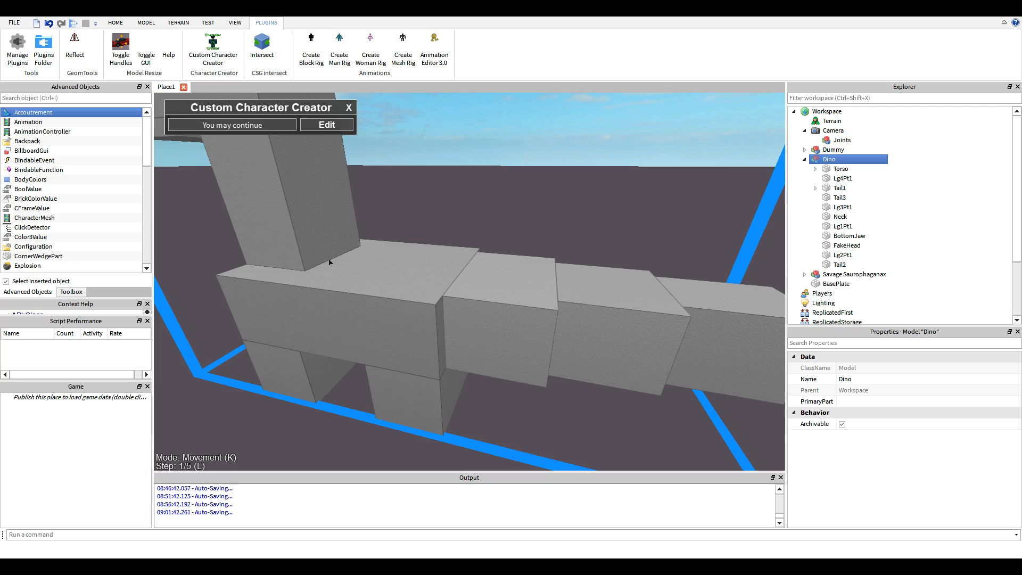
left_click(318, 126)
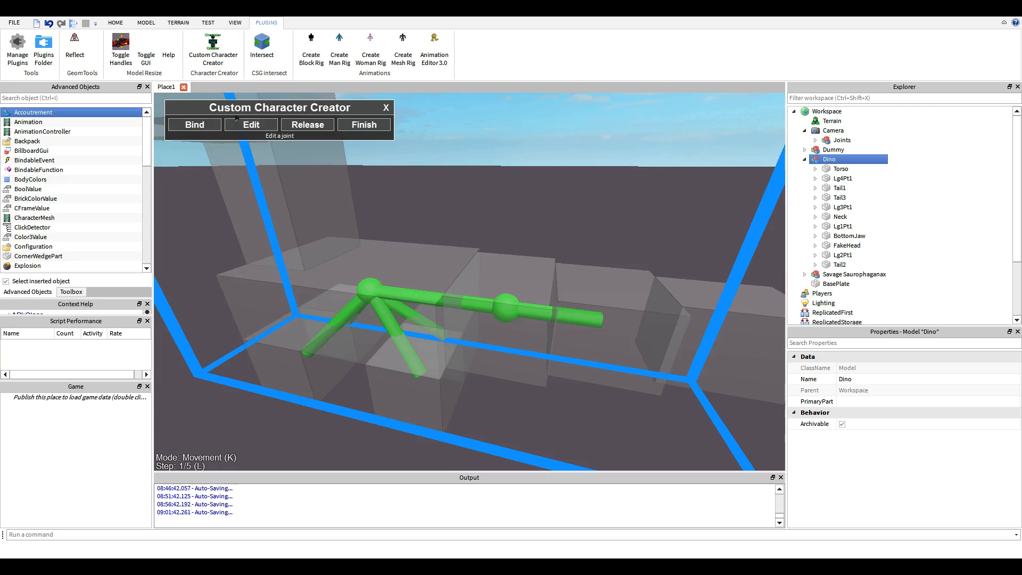
right_click_drag(605, 244, 362, 205)
key("d")
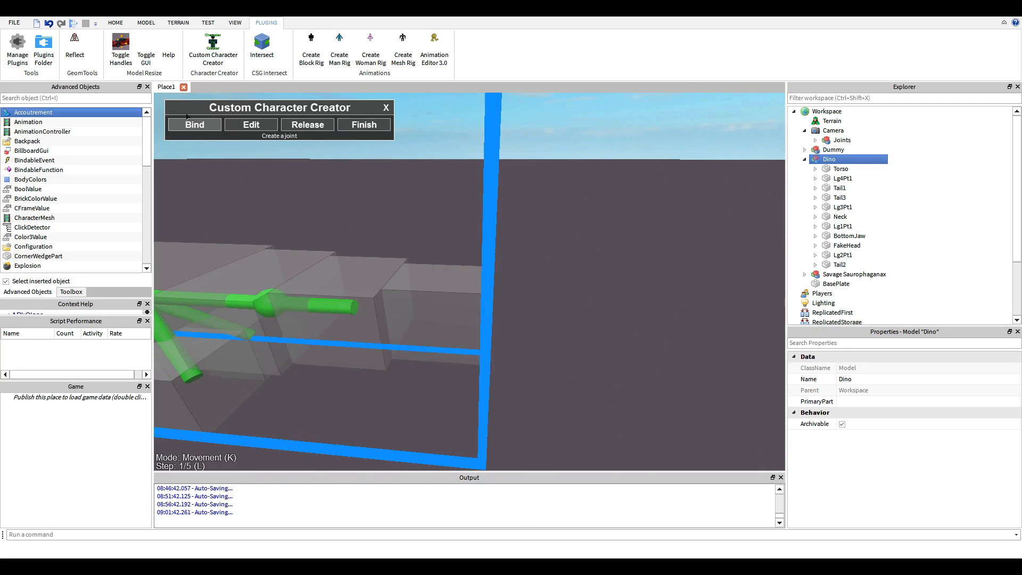
left_click(195, 126)
key("a")
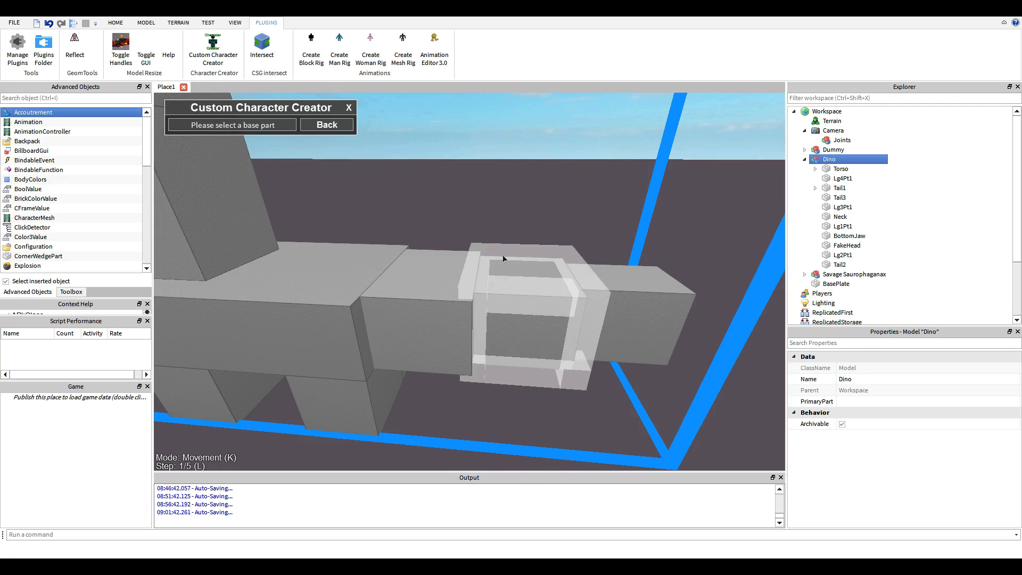
left_click(508, 272)
left_click(630, 271)
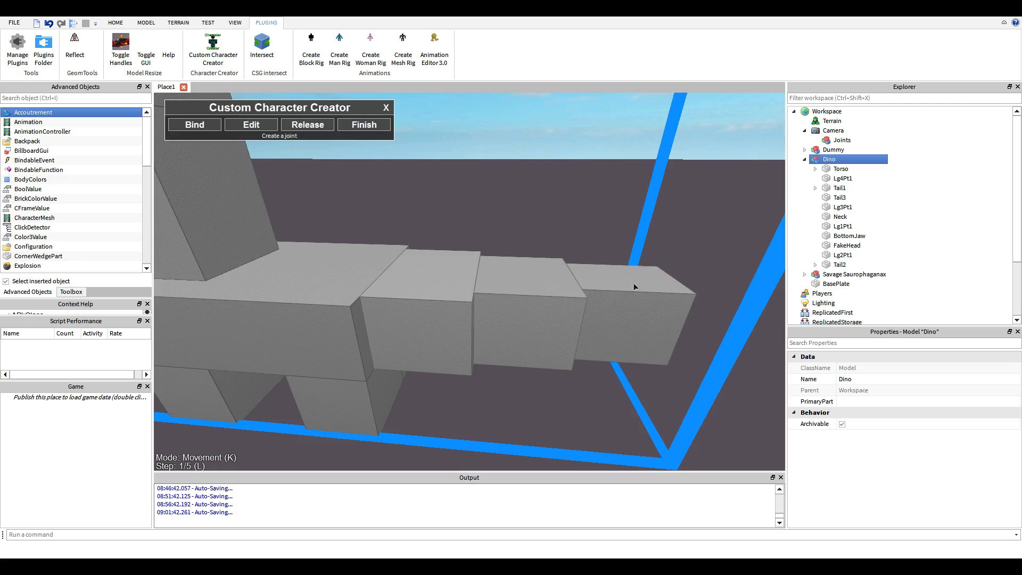
Bind the neck to the torso, with the torso as the base part
right_click_drag(587, 251, 566, 208)
scroll(566, 208, "up", 2)
scroll(566, 208, "down", 4)
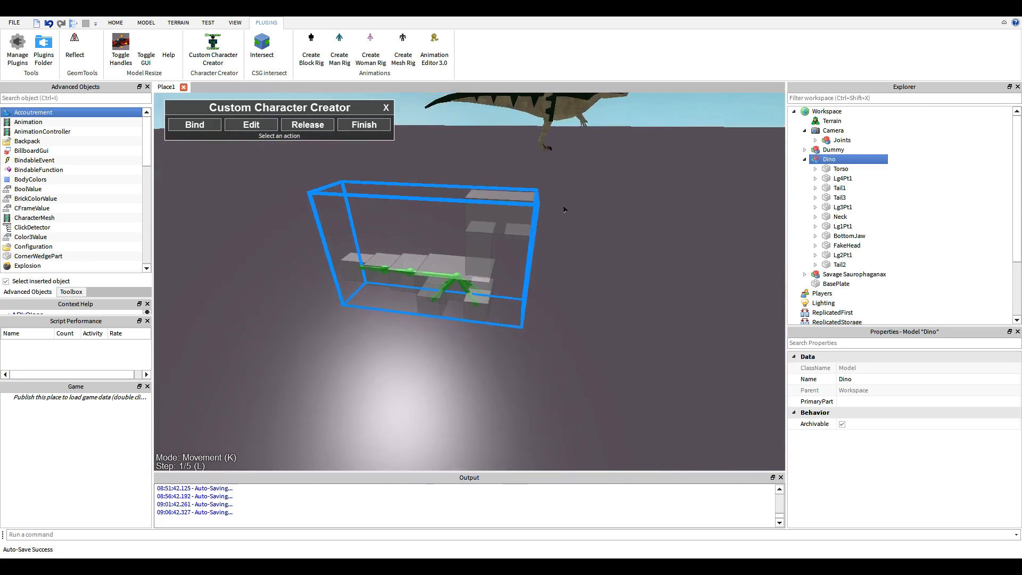
scroll(565, 208, "up", 3)
left_click(196, 122)
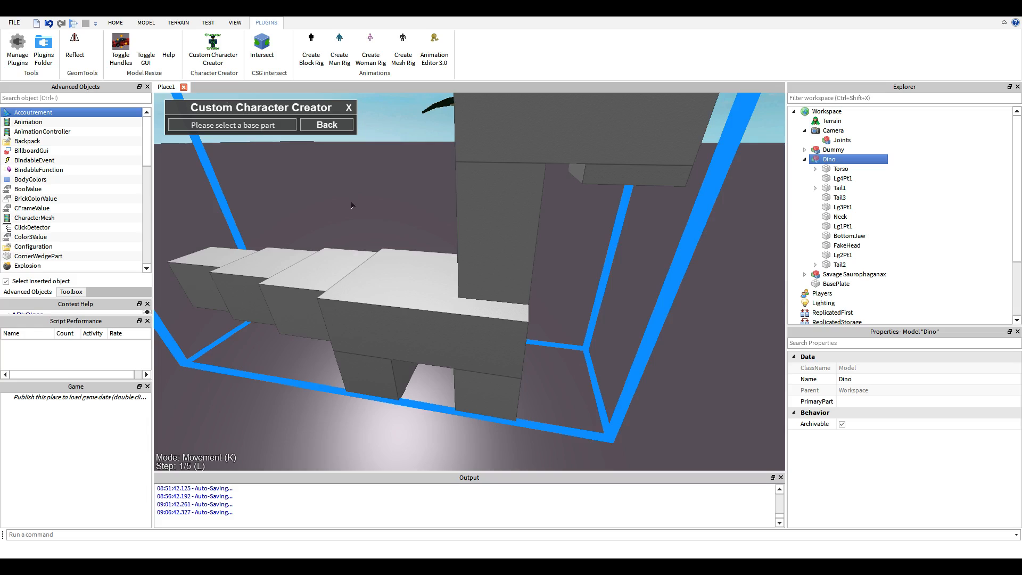
left_click(446, 300)
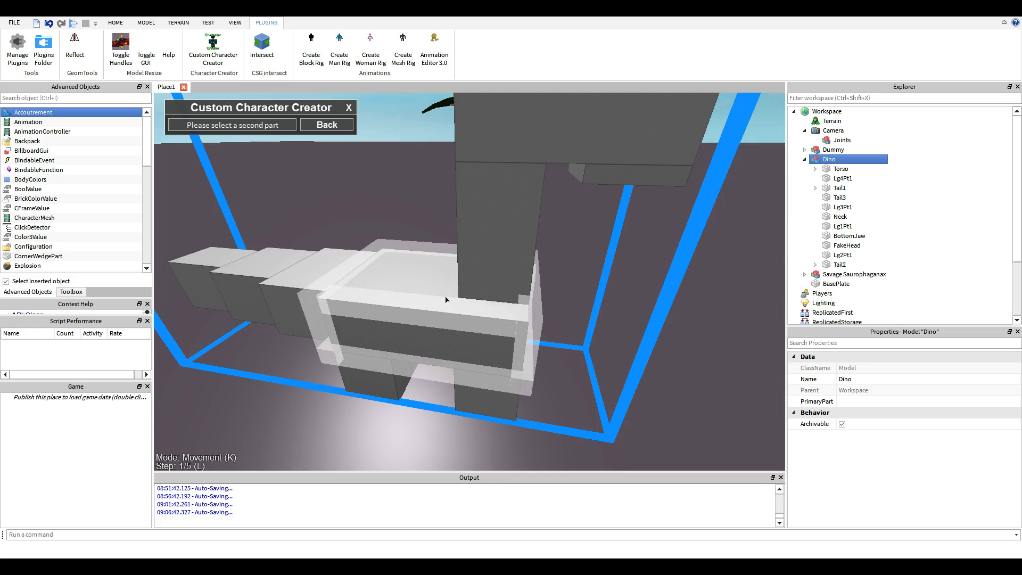
left_click(481, 205)
Bind the head block to the neck, with the neck as the base part
left_click(196, 123)
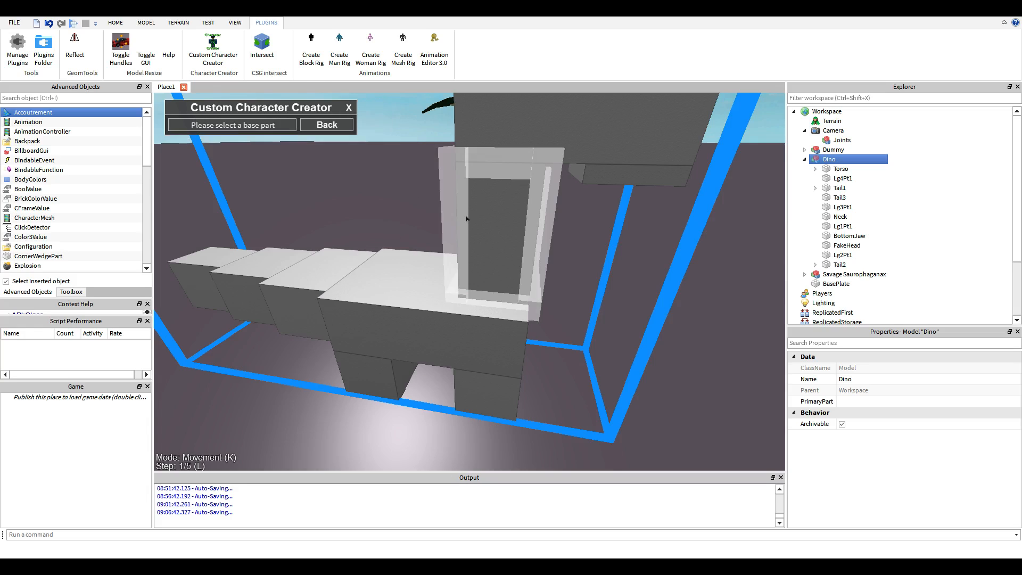
left_click(469, 219)
scroll(410, 213, "down", 2)
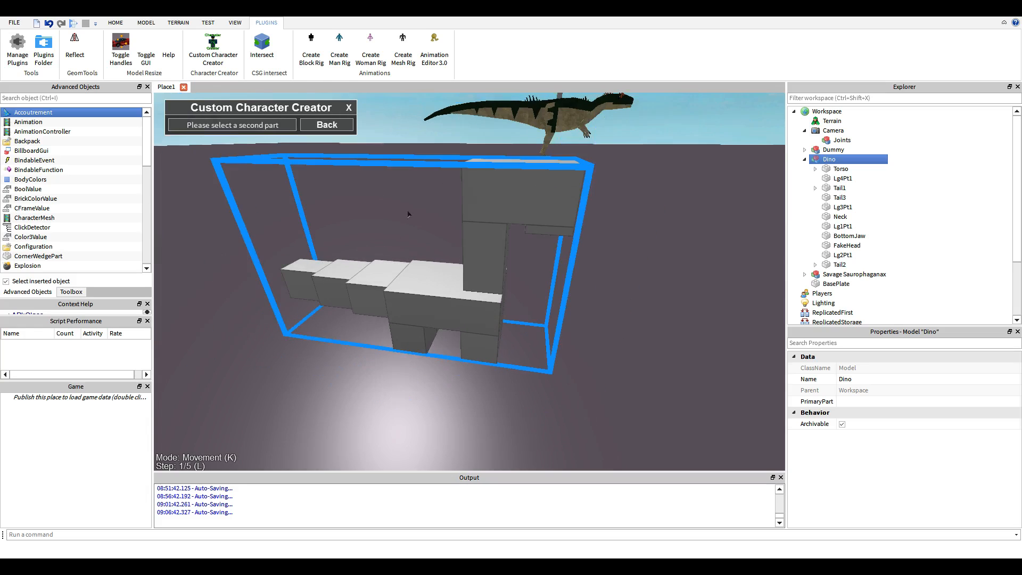
left_click(496, 174)
Bind the bottom jaw to the head block, with the head as the base part
left_click(195, 125)
left_click(579, 169)
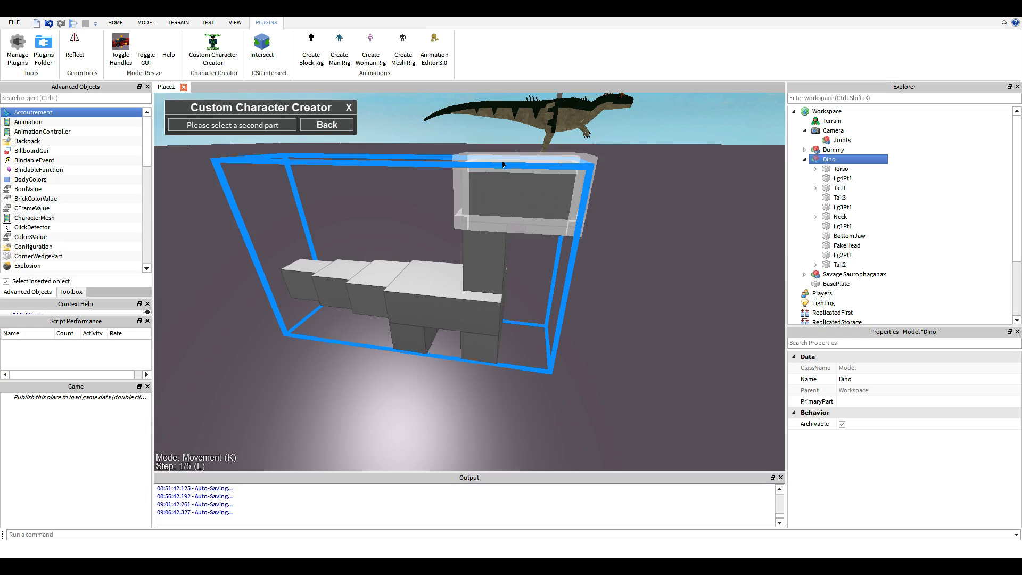
left_click(562, 225)
Edit the joint of the last tail segment, moving its pivot to the seam with the second tail segment
left_click(251, 123)
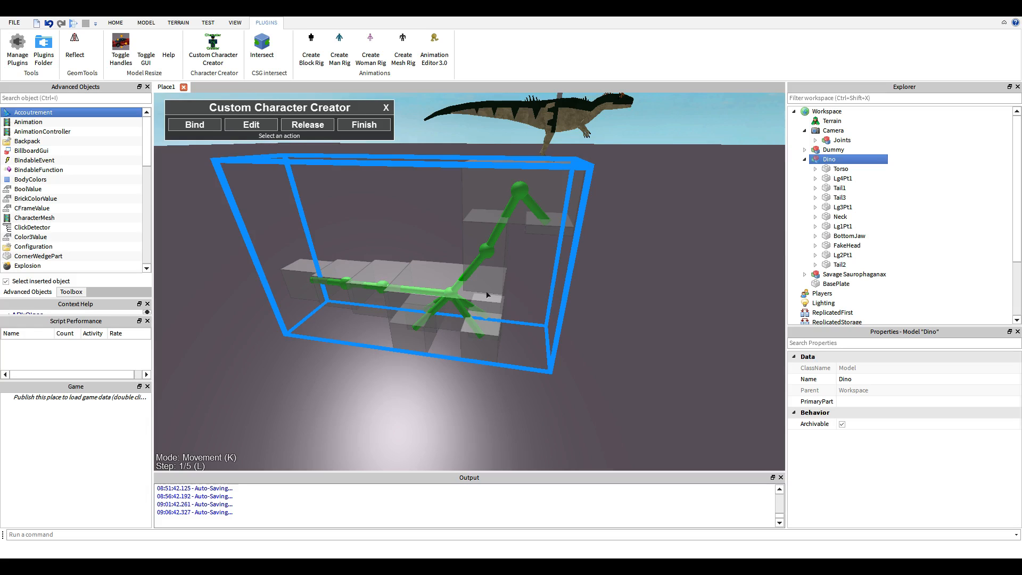
scroll(484, 293, "up", 2)
key("a")
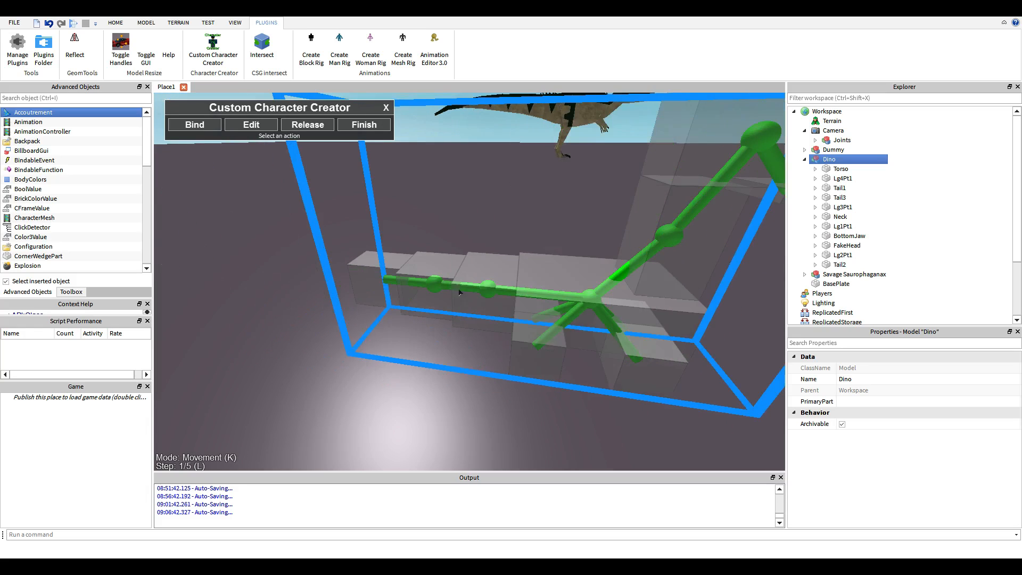
left_click(509, 288)
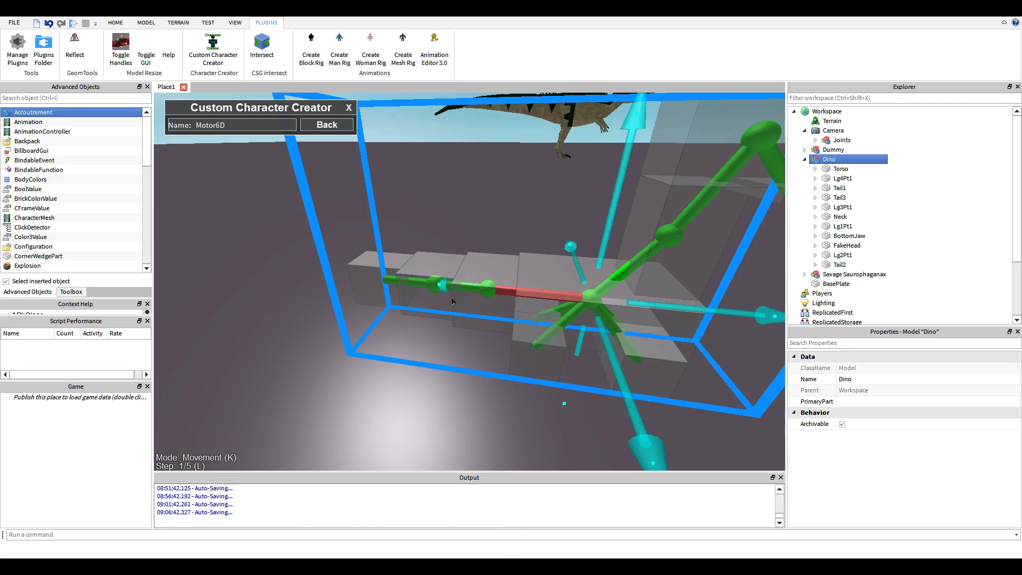
left_click(426, 283)
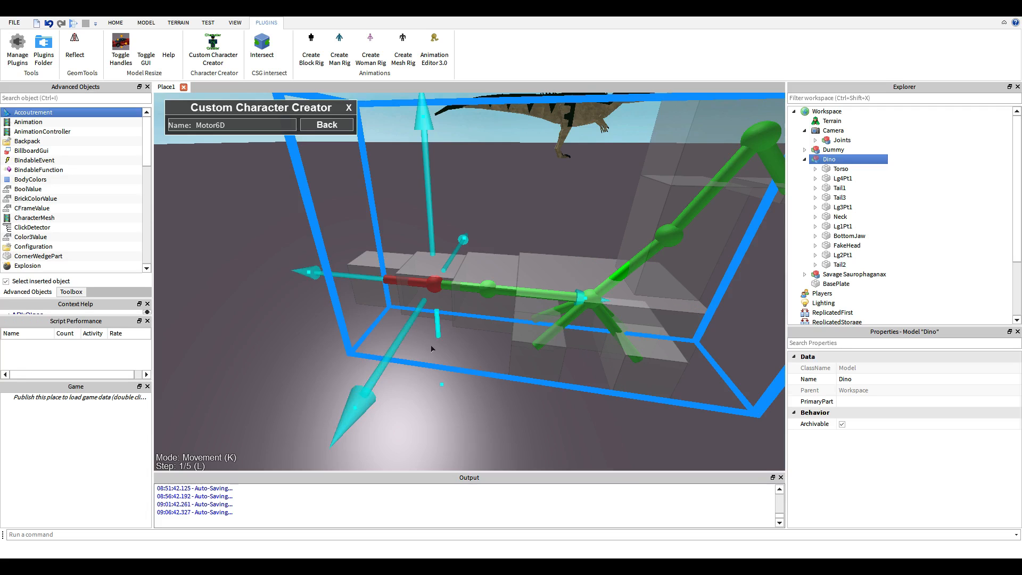
scroll(431, 349, "up", 1)
scroll(431, 349, "up", 5)
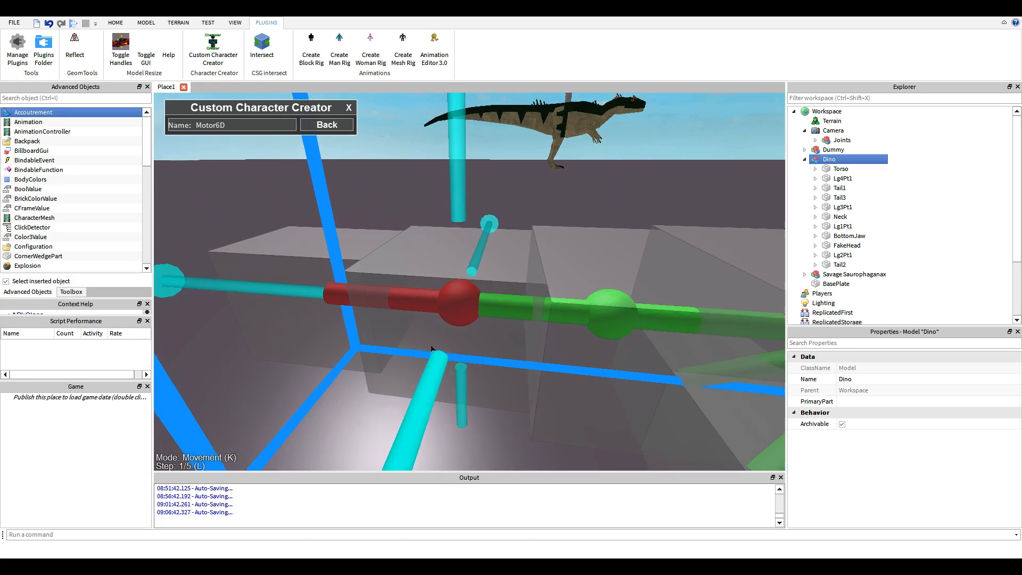
right_click_drag(431, 349, 434, 346)
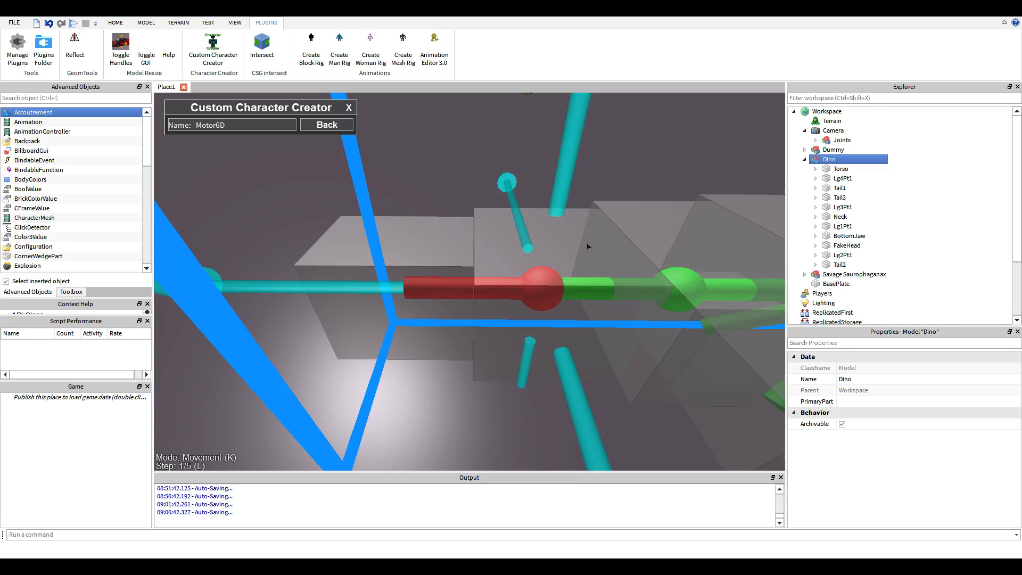
left_click_drag(349, 282, 255, 261)
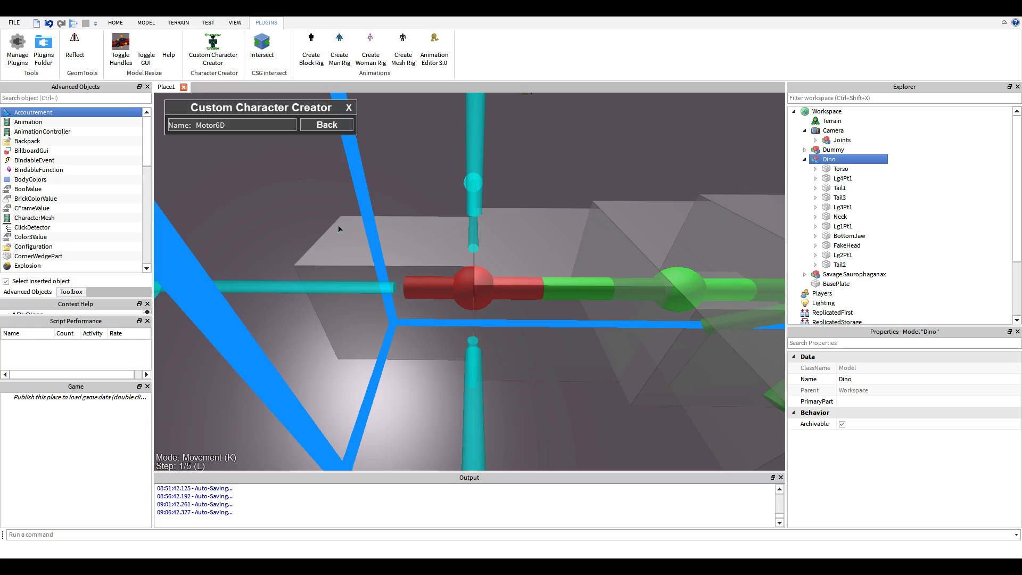
Move the pivot of the joint between the first and second tail segments to the seam where they meet
right_click_drag(339, 229, 463, 253)
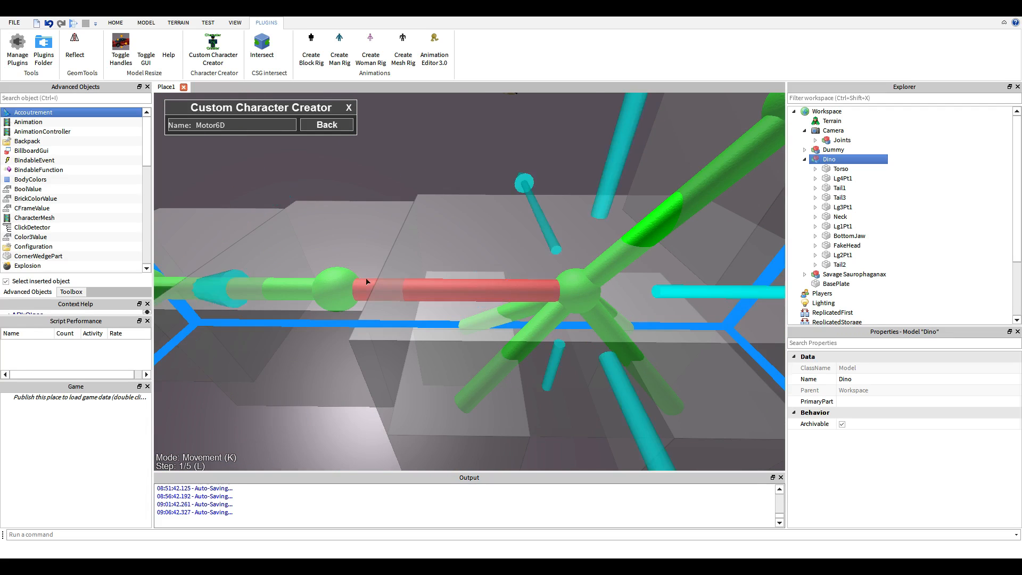
key("a")
left_click_drag(381, 287, 333, 286)
key("d")
right_click_drag(466, 214, 465, 214)
key("a")
key("d")
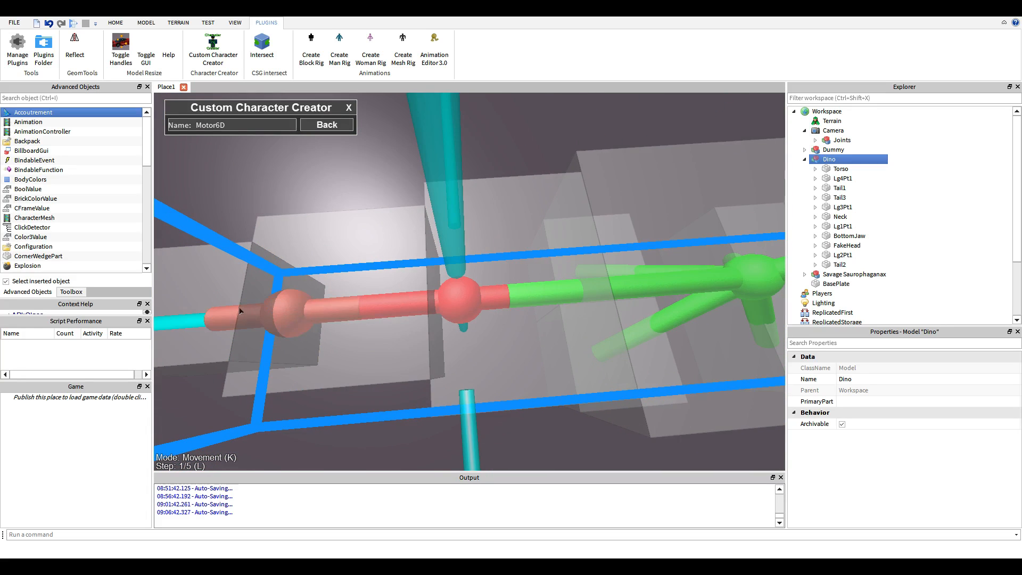
left_click(244, 310)
right_click_drag(472, 277, 473, 277)
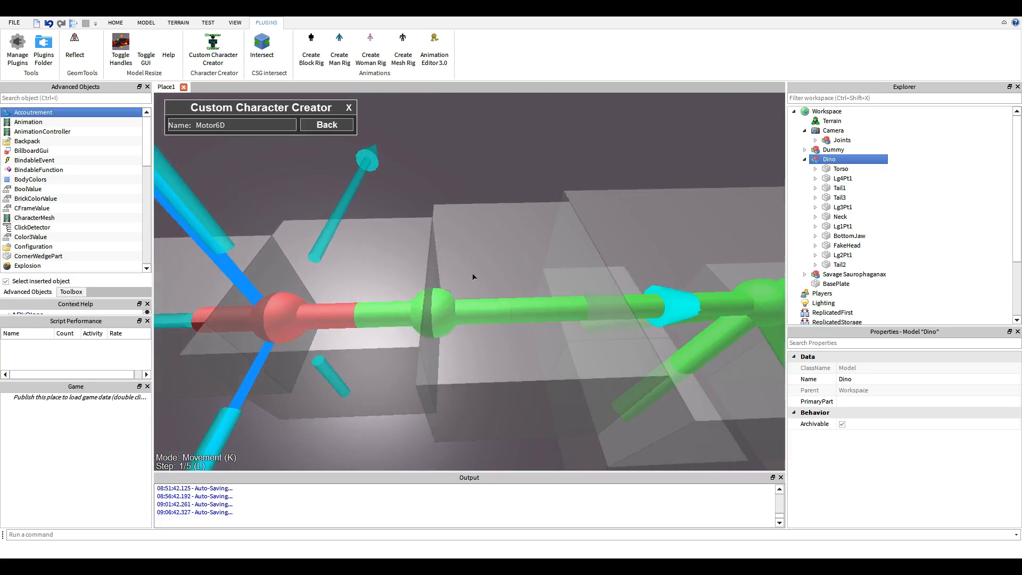
Move the pivot of the joint between the torso and first tail segment to the back end of the torso
left_click(592, 305)
scroll(524, 306, "down", 2)
left_click_drag(425, 292, 339, 296)
Move the pivot of the right rear leg's joint from the torso's centre toward the top of that leg
left_click(558, 309)
right_click_drag(559, 311, 559, 312)
left_click(288, 273)
right_click_drag(524, 349, 524, 349)
left_click(377, 307)
left_click_drag(376, 307, 498, 361)
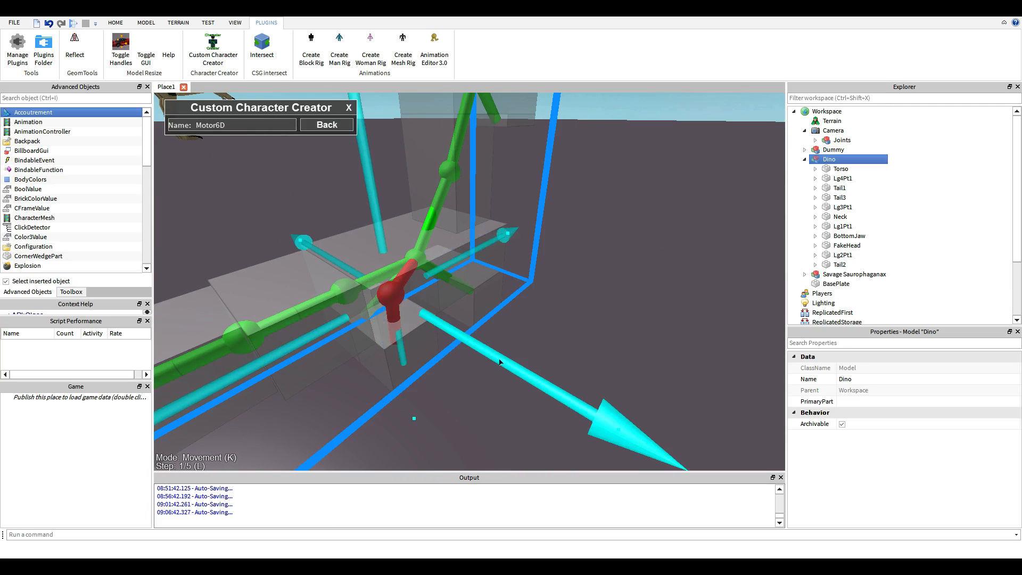
scroll(543, 335, "up", 3)
right_click_drag(543, 335, 543, 336)
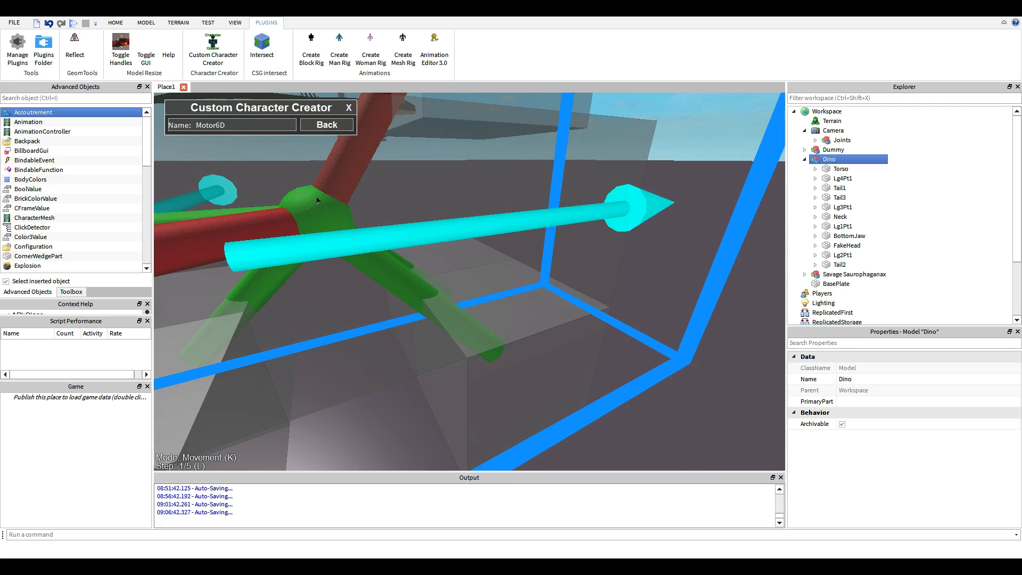
Shift the pivot of the right rear leg's joint onto the top of that leg
scroll(323, 206, "down", 4)
right_click_drag(323, 206, 394, 239)
scroll(304, 228, "up", 2)
scroll(304, 228, "down", 3)
scroll(313, 236, "up", 2)
left_click_drag(397, 241, 289, 290)
Move the pivot of the left rear leg's joint from the torso's centre to the top of that leg
right_click_drag(320, 281, 401, 254)
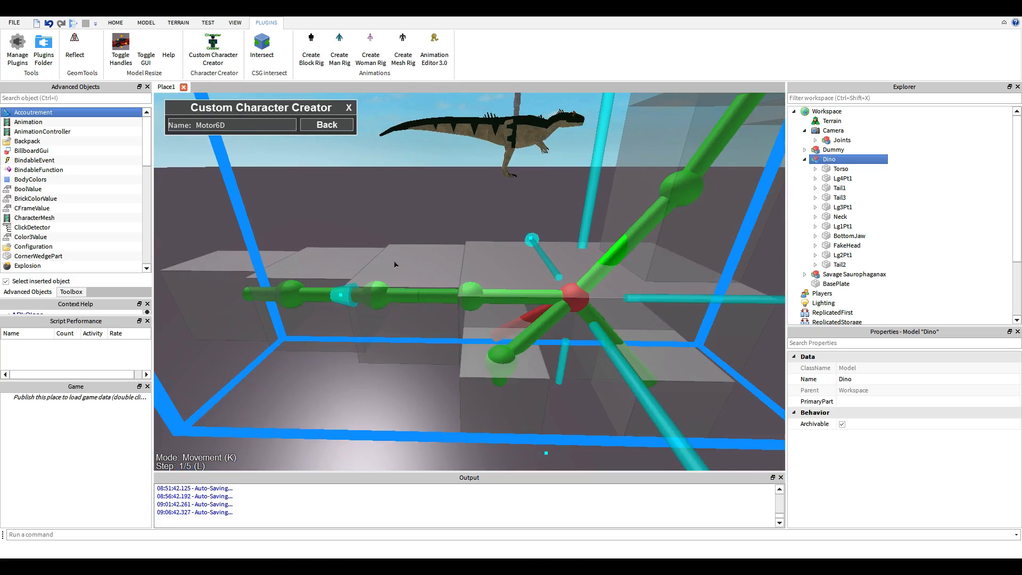
left_click_drag(358, 290, 277, 282)
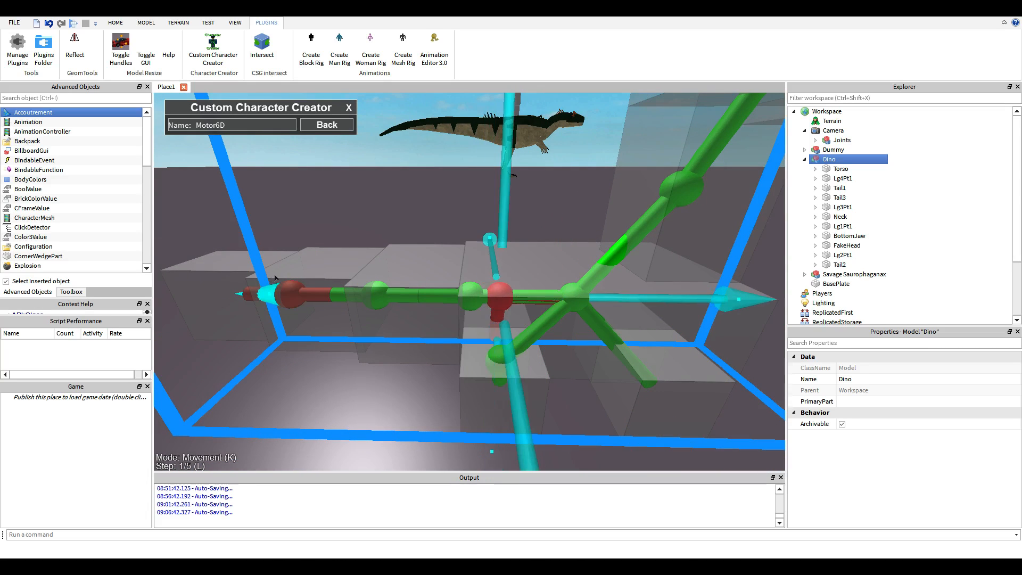
left_click(278, 282)
left_click(492, 291)
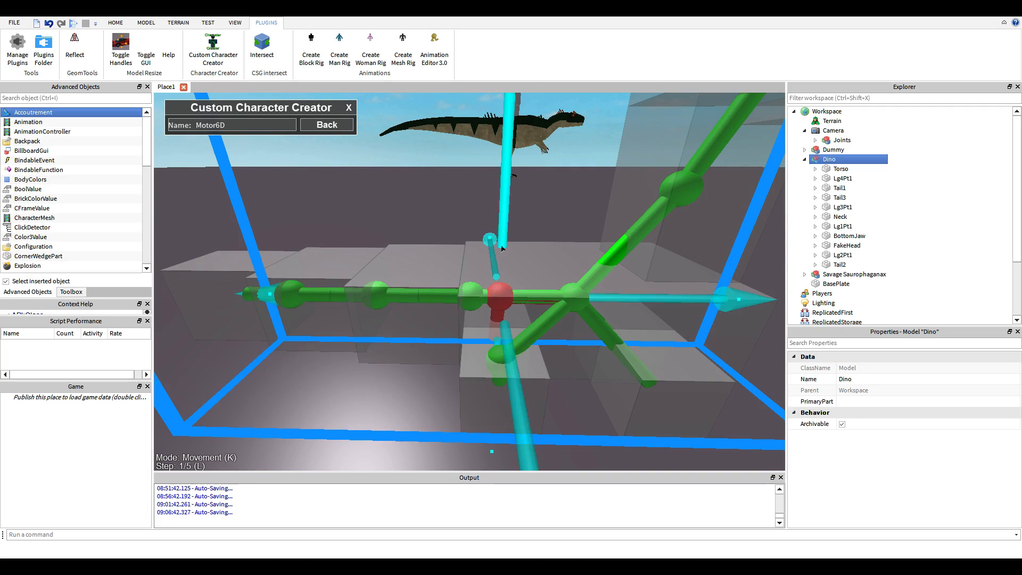
right_click_drag(499, 230, 490, 270)
left_click_drag(491, 269, 402, 250)
right_click_drag(400, 249, 437, 230)
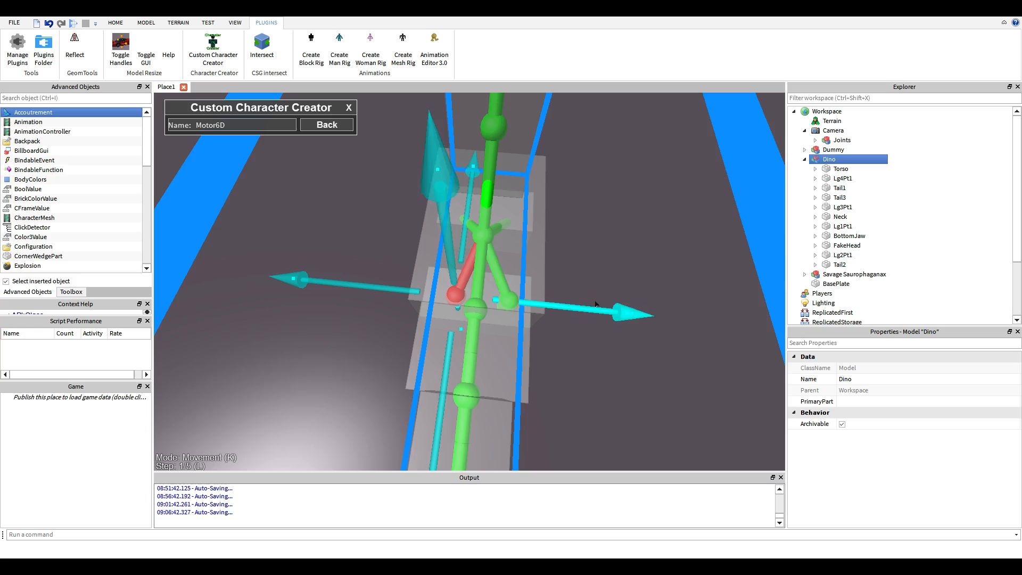
left_click_drag(597, 304, 593, 303)
right_click_drag(589, 303, 589, 251)
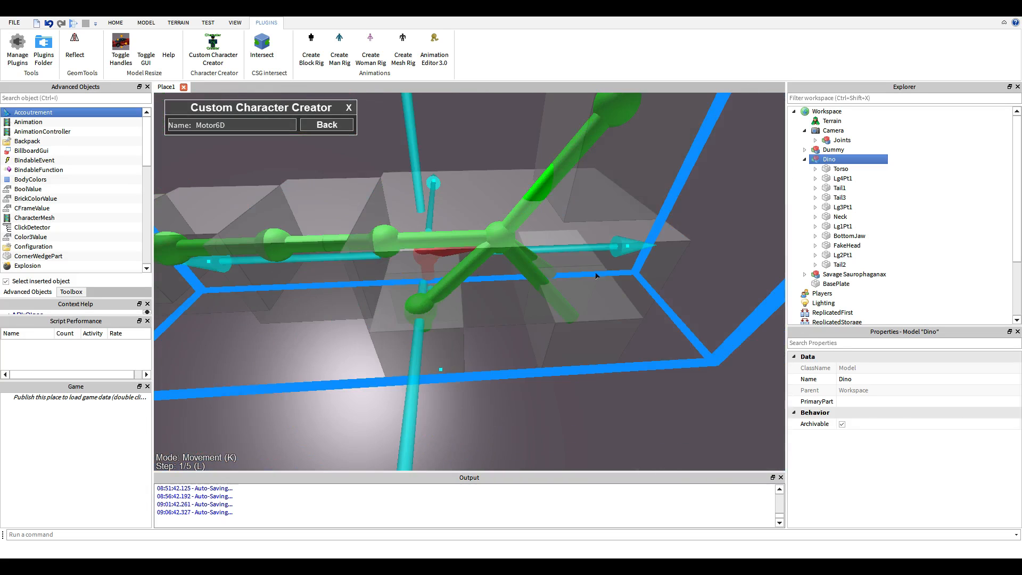
Move the pivot of the right front leg's joint forward and sideways to the top of that leg
left_click_drag(590, 250, 678, 247)
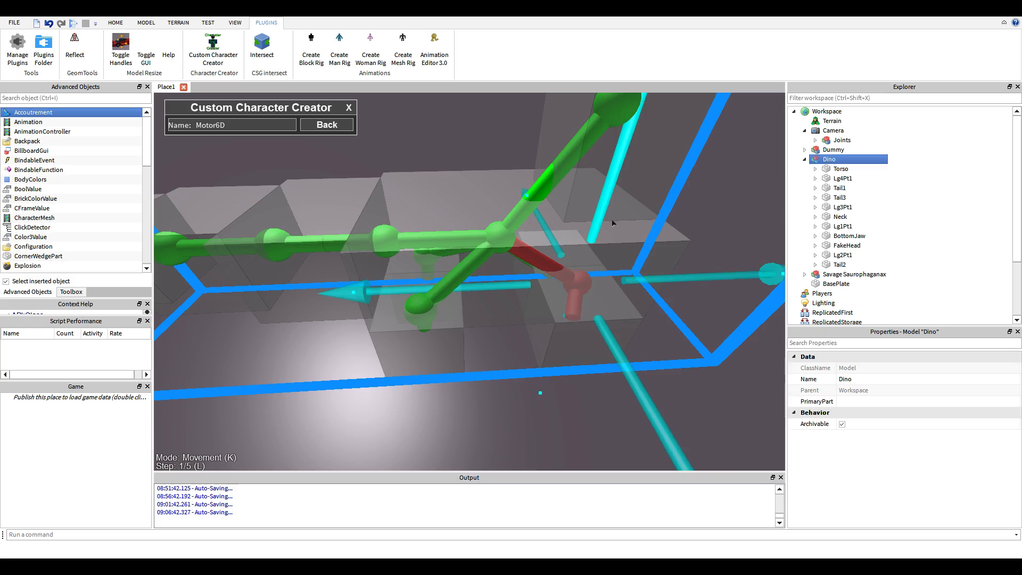
right_click_drag(599, 316, 596, 336)
left_click_drag(596, 336, 609, 280)
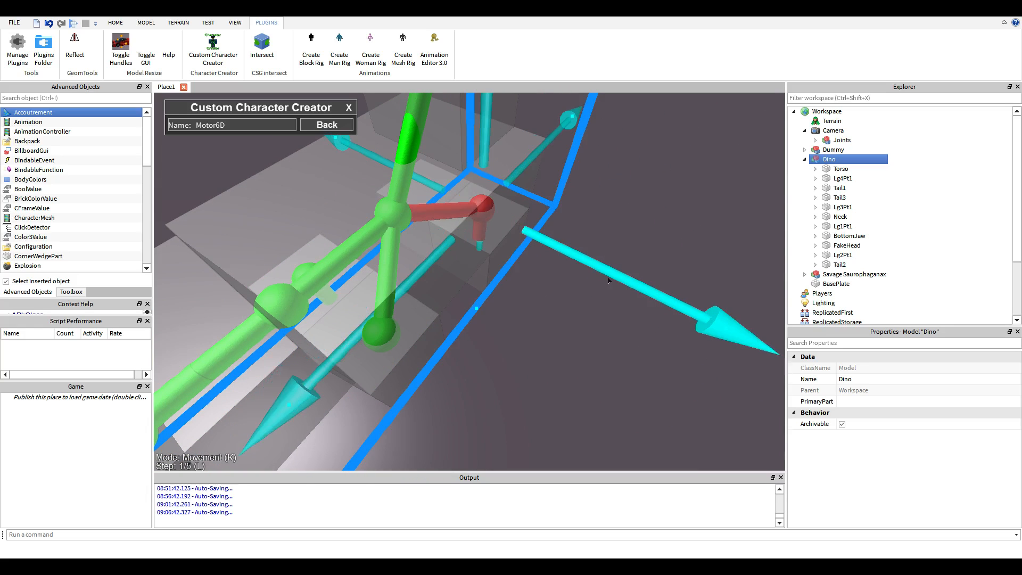
right_click_drag(570, 307, 498, 285)
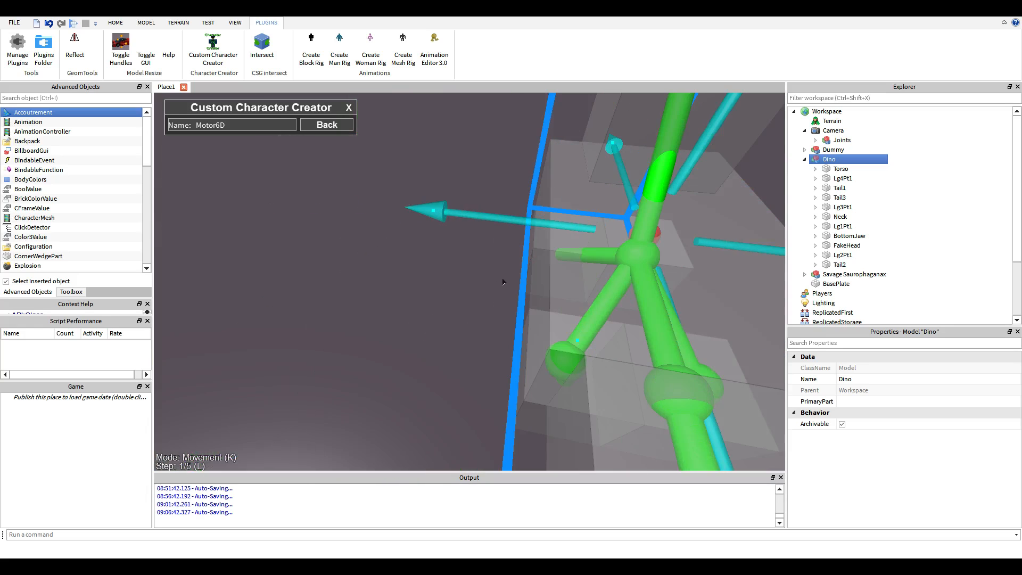
Move the pivot of the left front leg's joint forward, down and sideways to the top of that leg
right_click_drag(580, 249, 415, 316)
left_click_drag(394, 307, 326, 305)
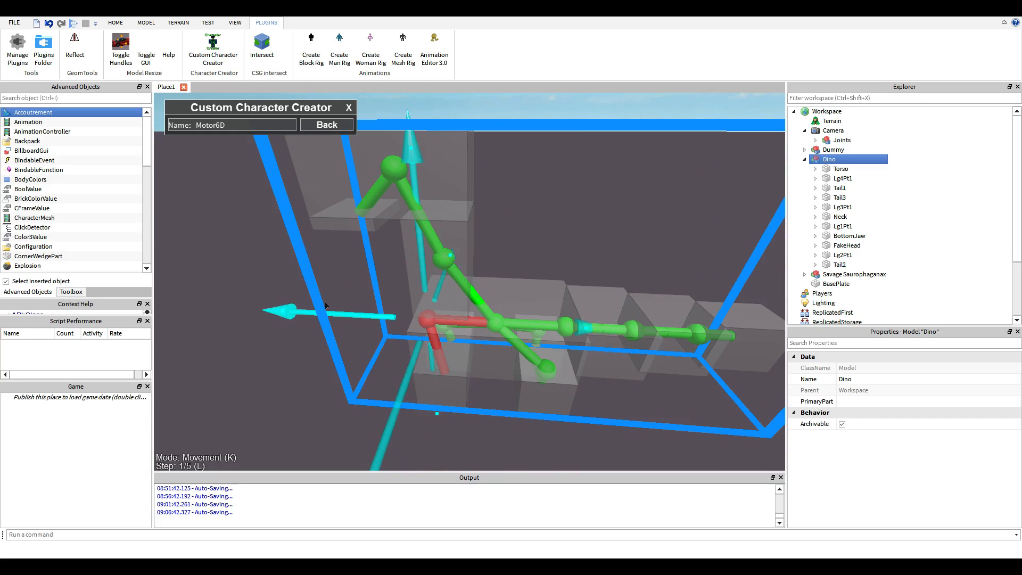
left_click_drag(410, 272, 418, 304)
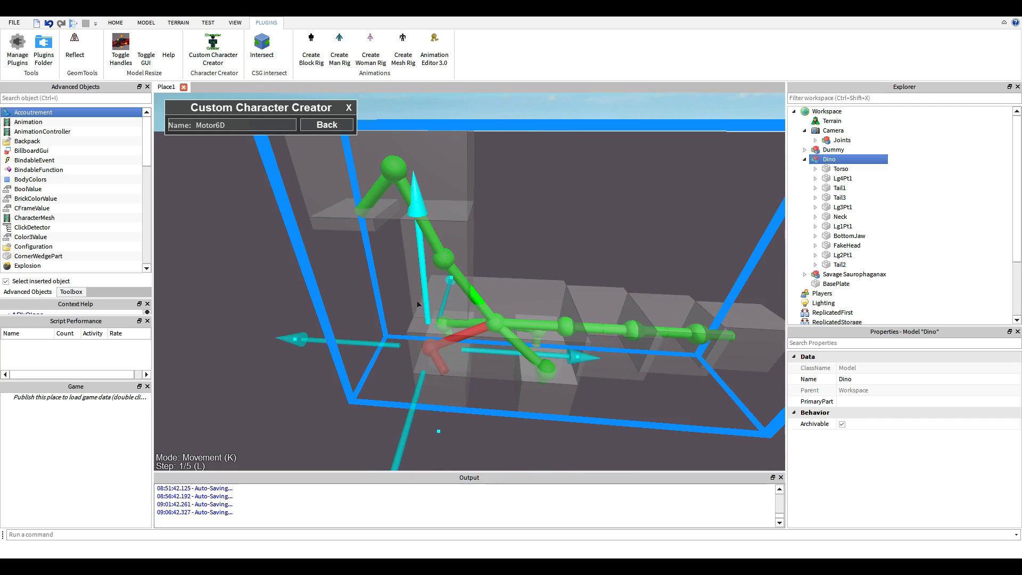
right_click_drag(457, 329, 431, 371)
left_click_drag(418, 353, 400, 308)
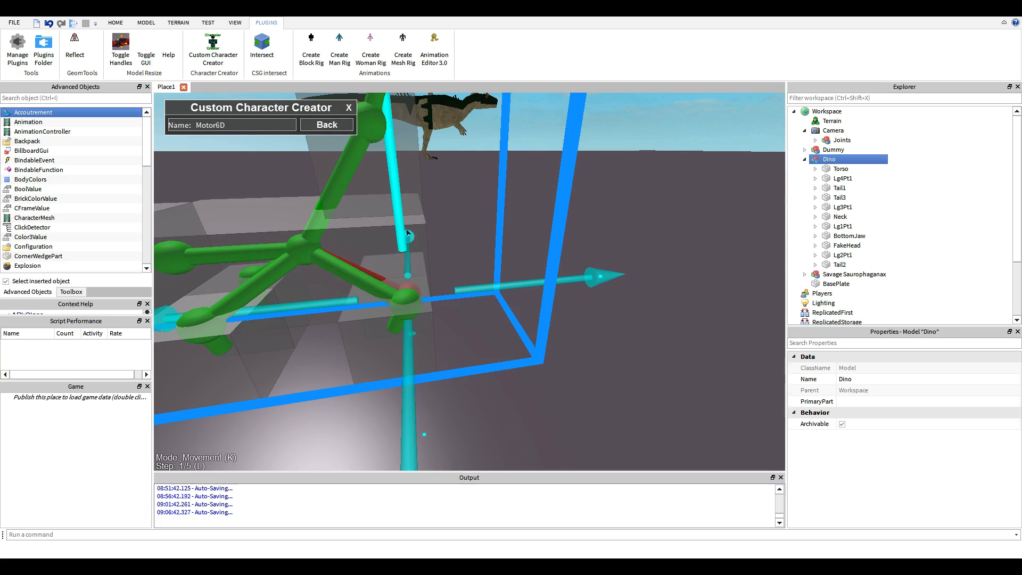
scroll(426, 224, "up", 5)
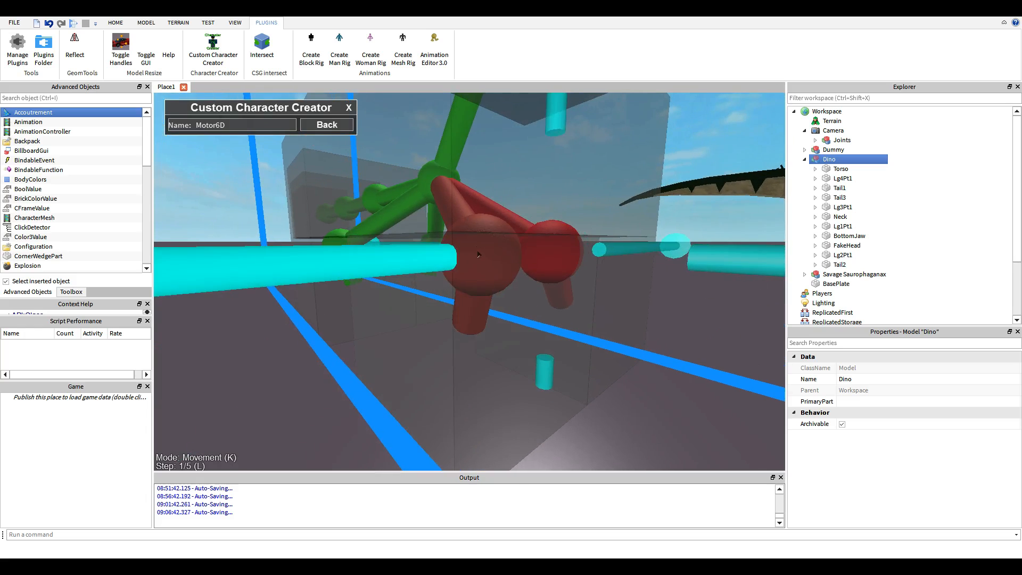
right_click_drag(454, 246, 583, 304)
left_click_drag(568, 315, 622, 315)
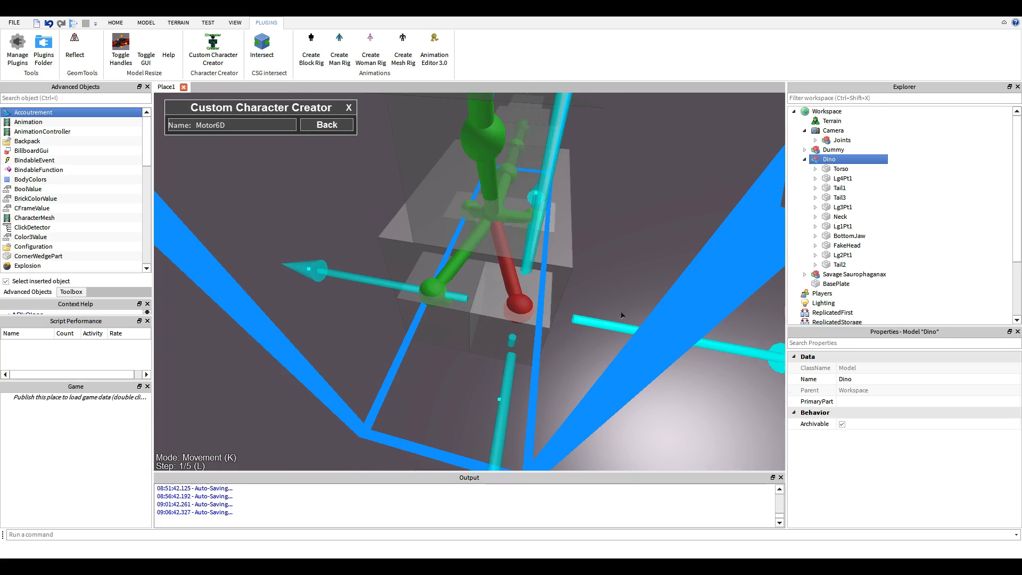
right_click_drag(633, 313, 575, 298)
scroll(410, 333, "up", 4)
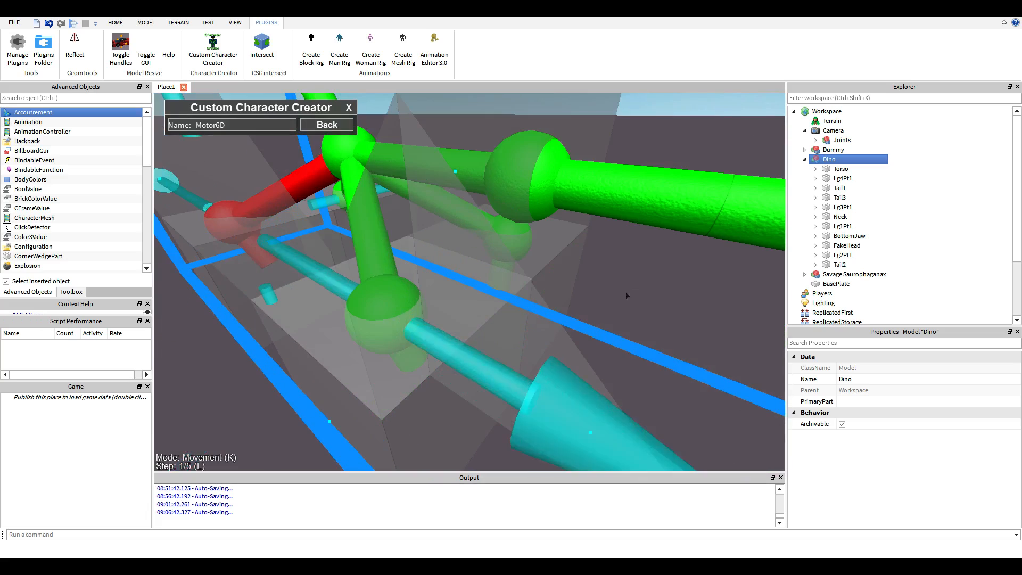
scroll(463, 298, "down", 5)
right_click_drag(520, 365, 435, 320)
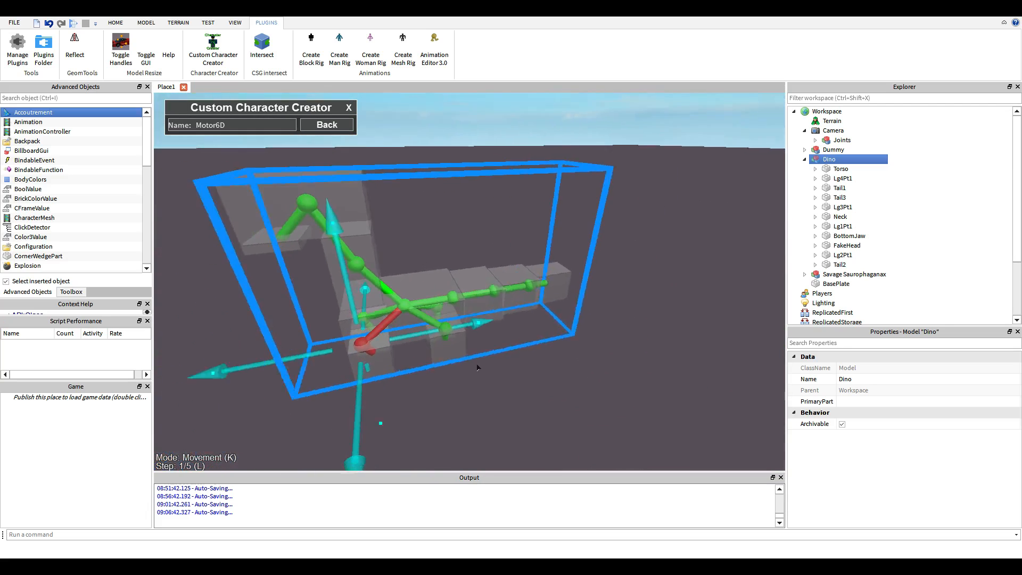
Move the pivot of the neck joint from the torso's centre forward and up to the base of the neck
left_click(409, 289)
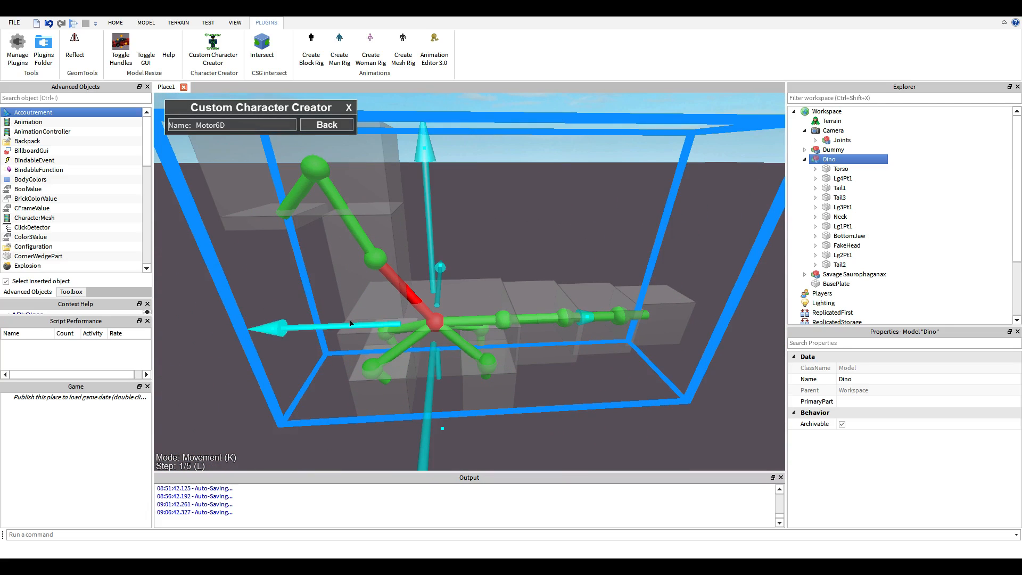
left_click(350, 226)
left_click(299, 190)
left_click(349, 219)
left_click(396, 280)
left_click_drag(339, 318, 276, 318)
right_click_drag(376, 279, 441, 246)
scroll(397, 259, "down", 3)
scroll(397, 258, "up", 3)
left_click_drag(460, 207, 471, 157)
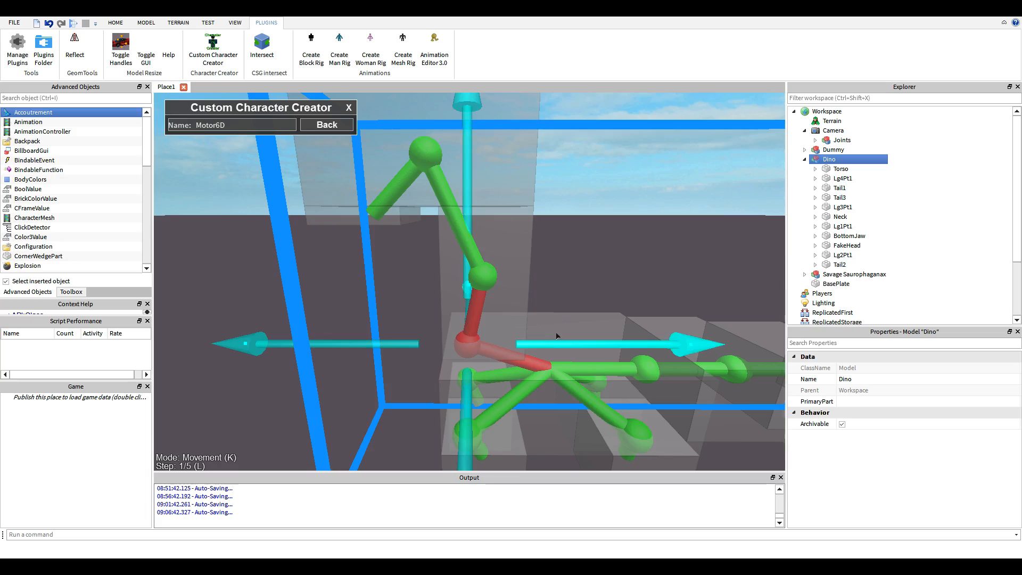
left_click_drag(557, 335, 582, 334)
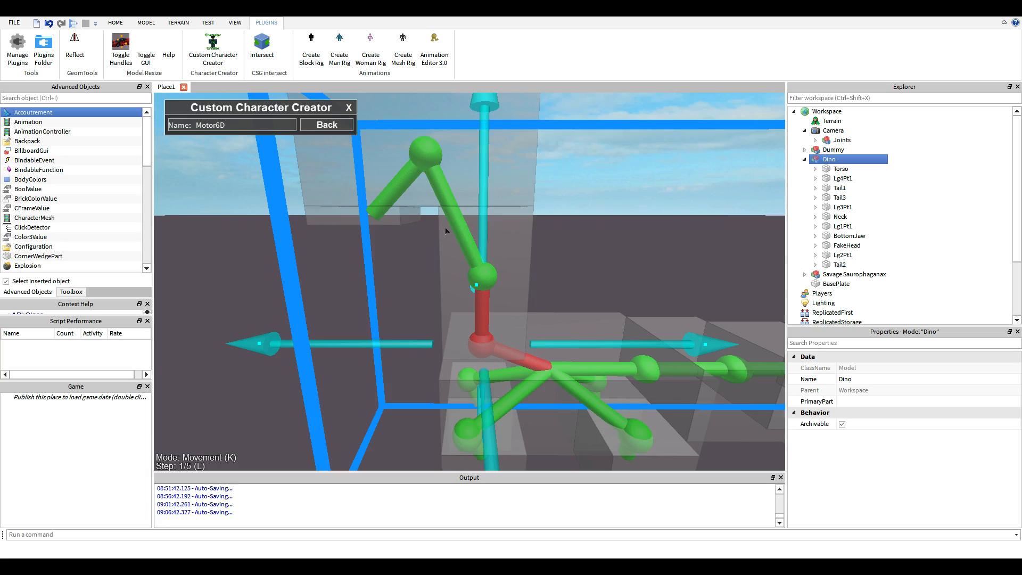
Raise the pivot of the joint between the neck and head to the upper part of the neck
scroll(445, 232, "down", 5)
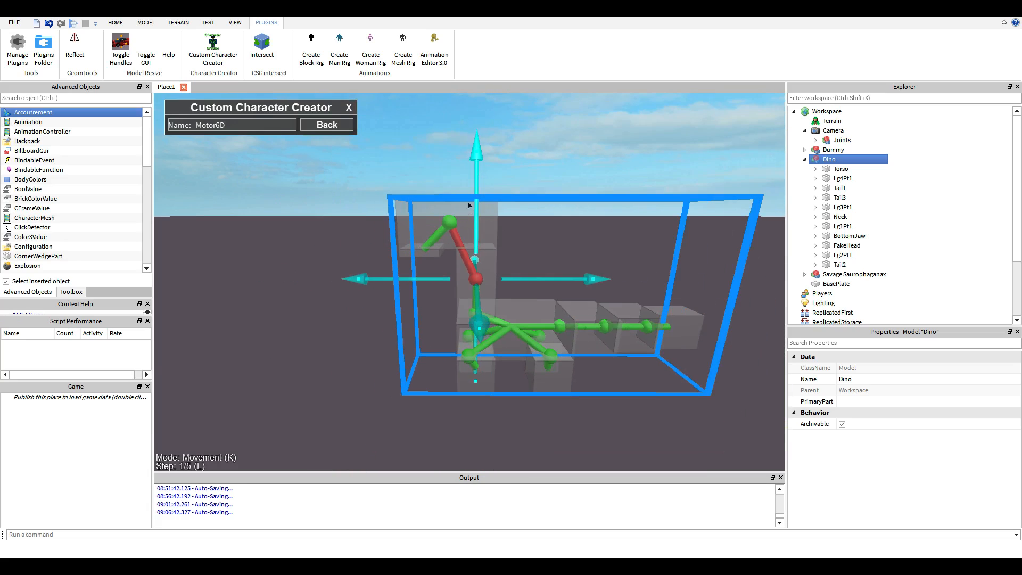
left_click_drag(469, 205, 475, 179)
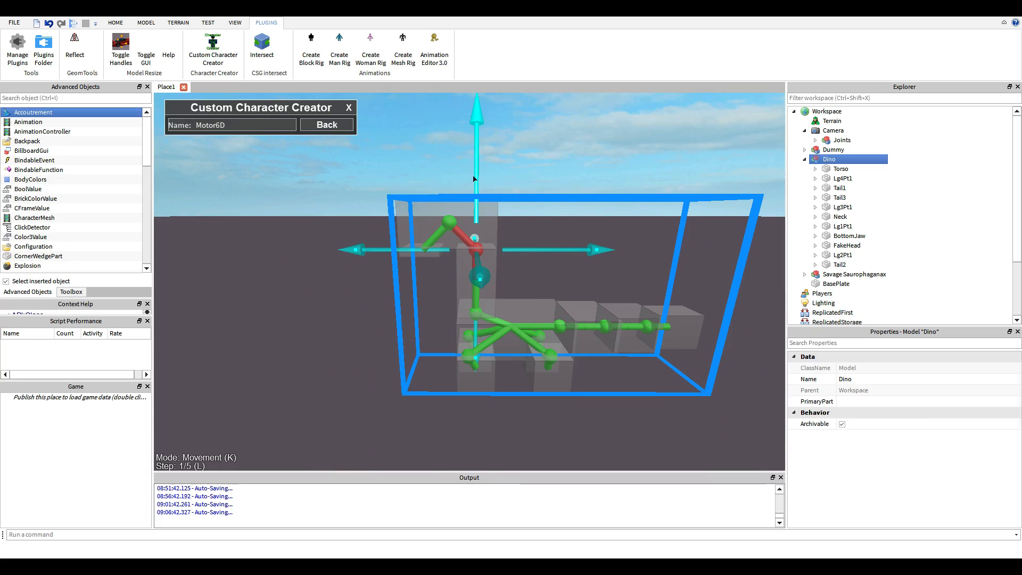
Move the pivot of the bottom jaw's joint down to jaw level and toward the back end of the jaw
left_click(431, 221)
left_click_drag(377, 219, 361, 219)
right_click_drag(417, 292, 421, 295)
key("w")
key("s")
key("w")
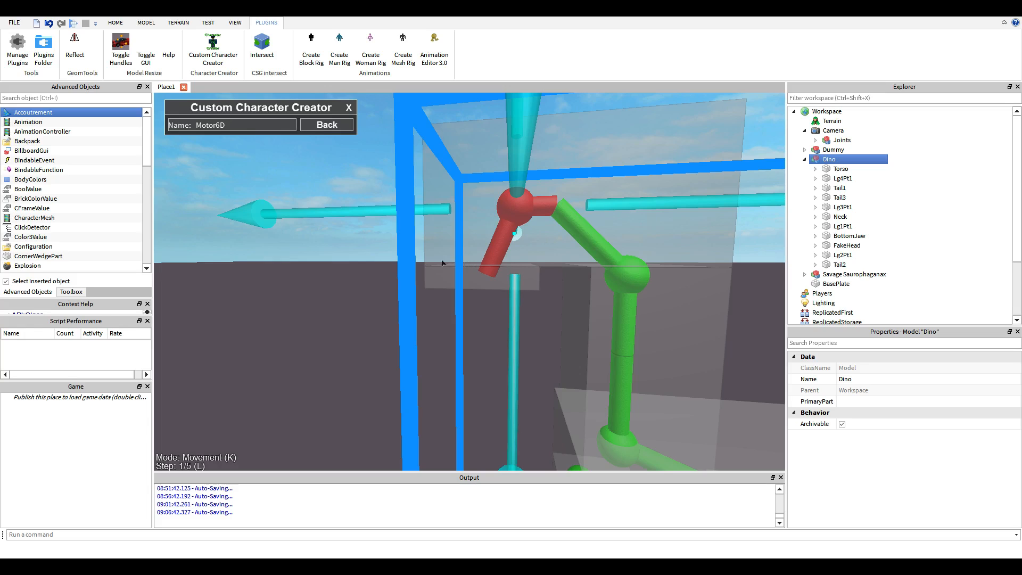
left_click_drag(417, 214, 323, 220)
left_click_drag(437, 297, 425, 358)
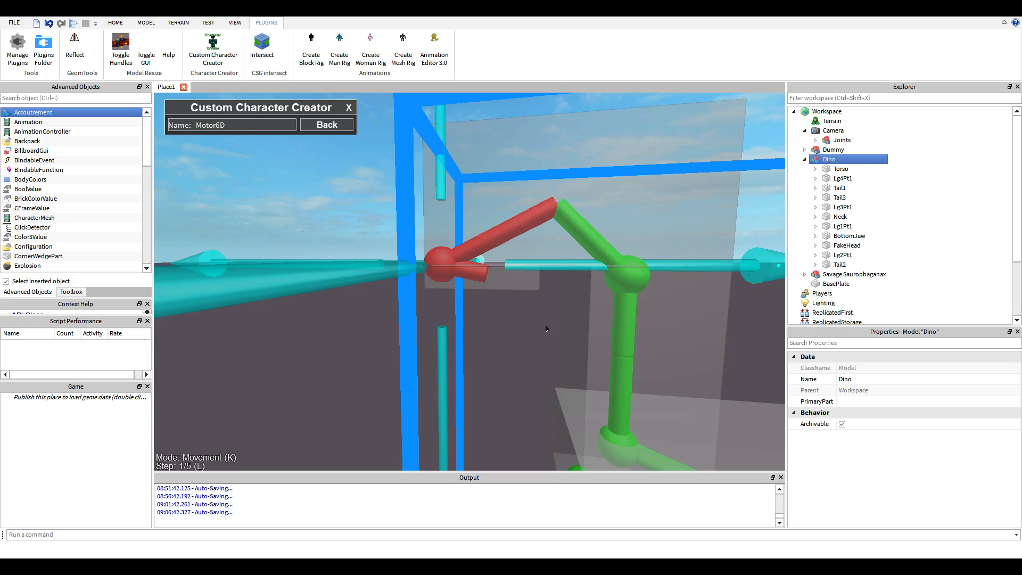
left_click_drag(530, 265, 633, 272)
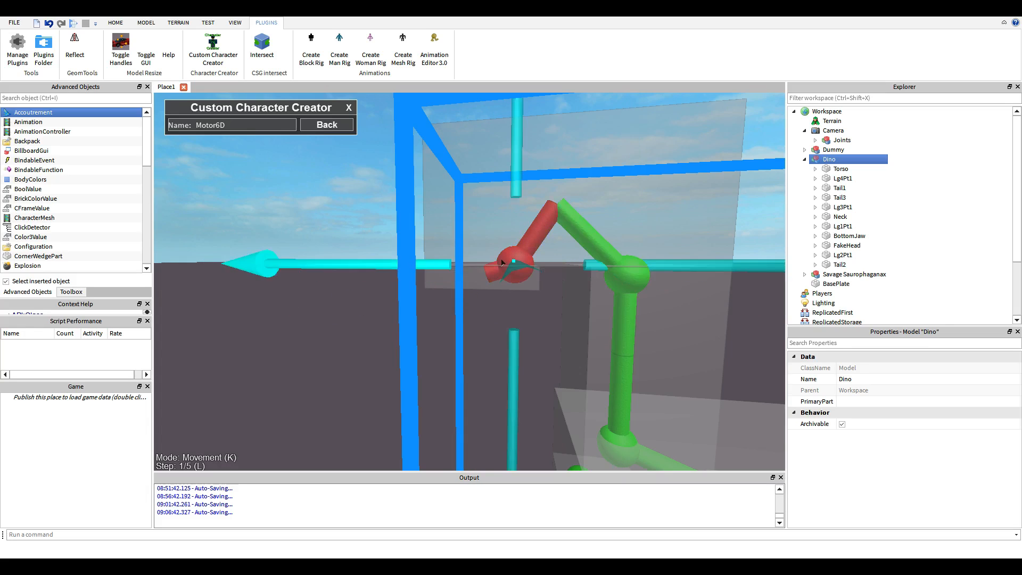
left_click_drag(553, 260, 701, 290)
right_click_drag(395, 155, 395, 156)
Leave joint editing, close Custom Character Creator, and deselect the dinosaur model
scroll(395, 156, "down", 6)
left_click(318, 125)
left_click(360, 125)
right_click_drag(470, 171, 440, 152)
scroll(441, 152, "up", 3)
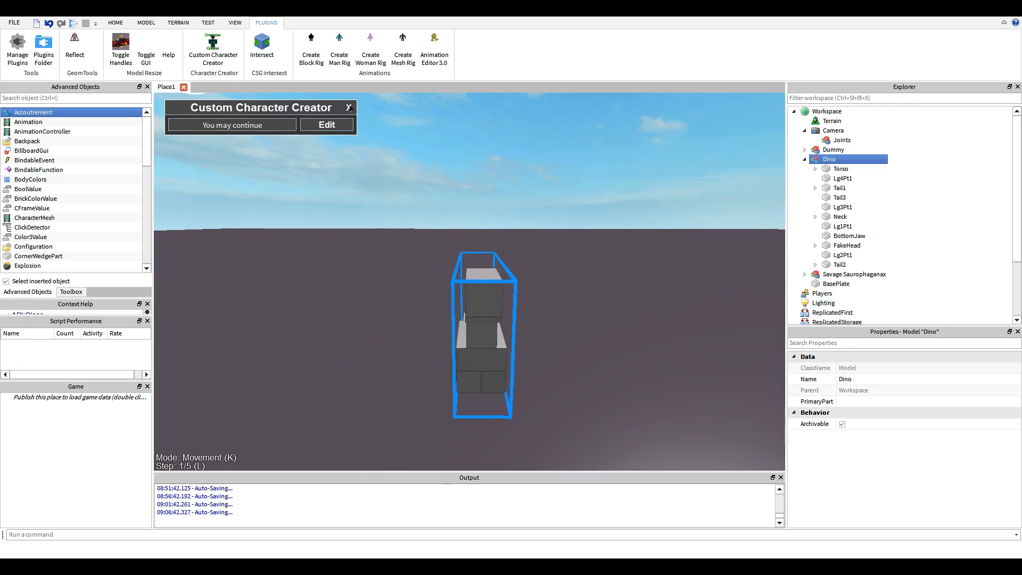
left_click(349, 107)
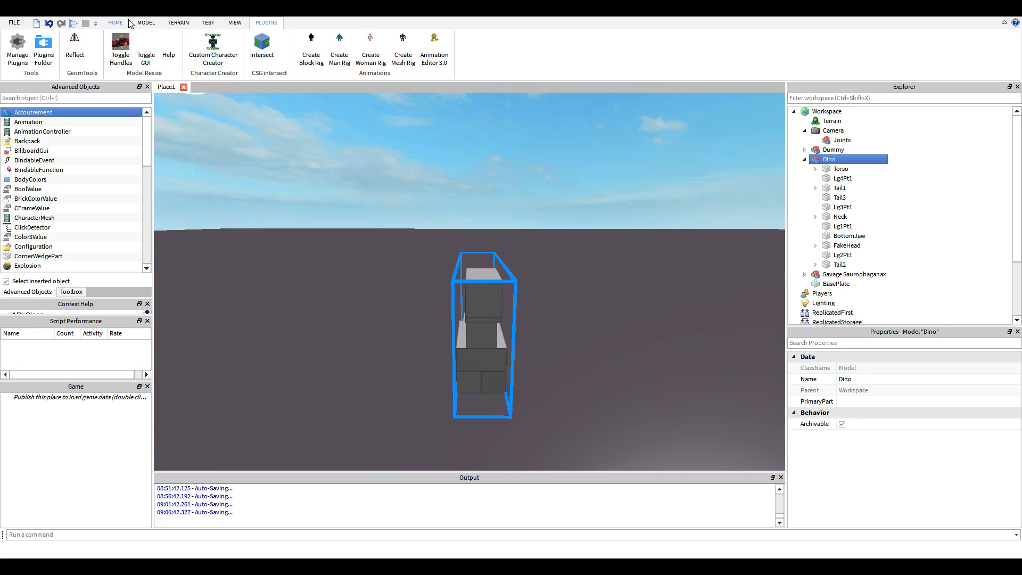
left_click(116, 23)
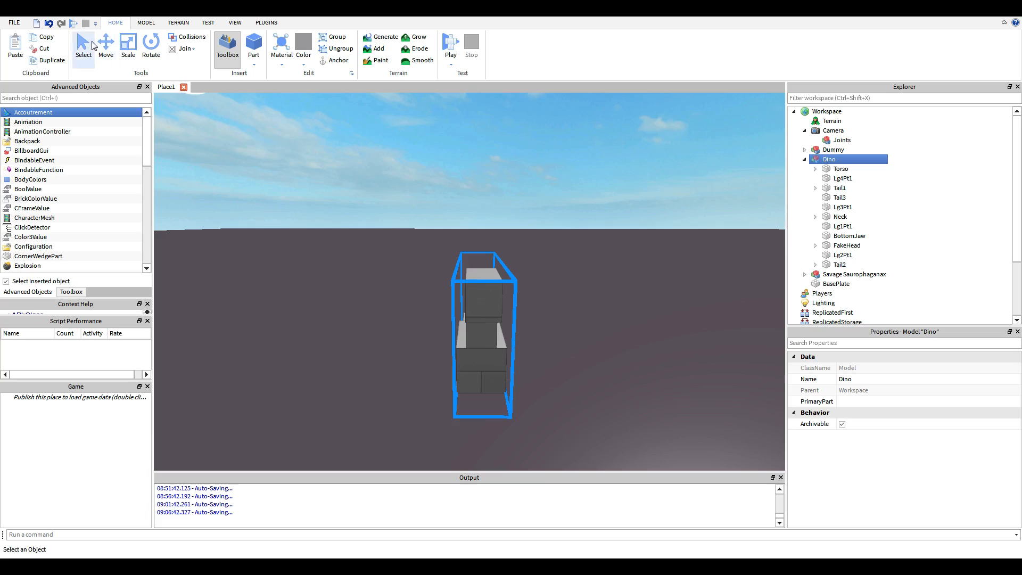
left_click(286, 134)
right_click_drag(286, 133, 302, 143)
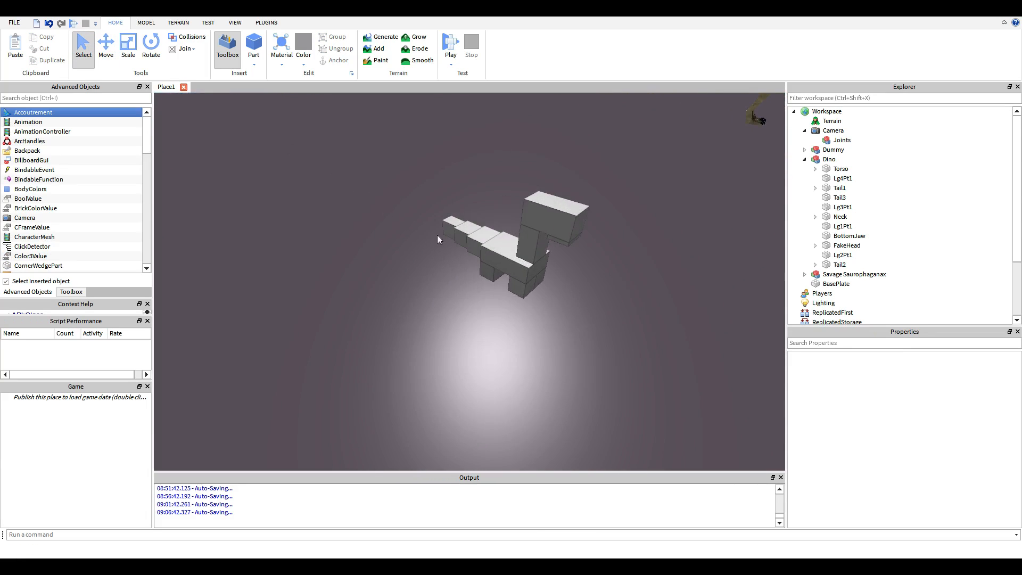
left_click(513, 220)
left_click(660, 264)
Insert a new part into the workspace beside the dinosaur and rename it HumanoidRootPart
scroll(45, 232, "down", 15)
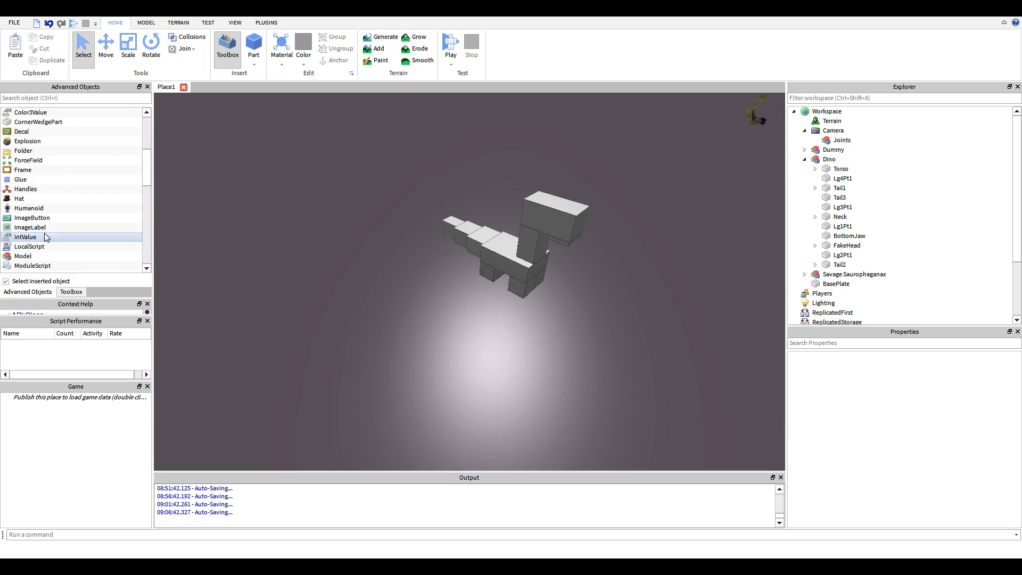
scroll(58, 232, "up", 1)
left_click_drag(32, 140, 587, 301)
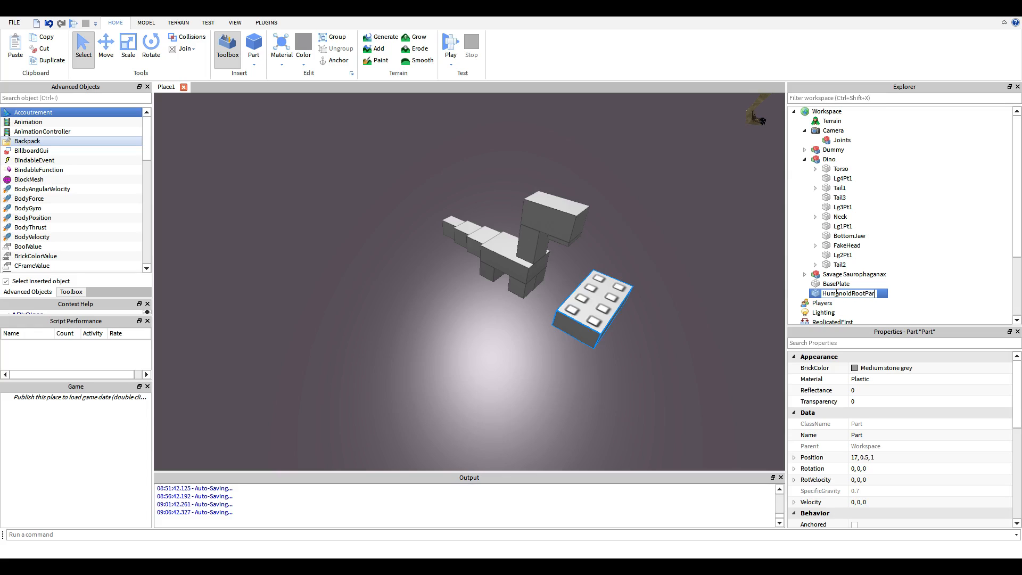
left_click(750, 332)
Remove the studs from the top surface of the HumanoidRootPart by changing its surface type
key("d")
key("w")
left_click(511, 296)
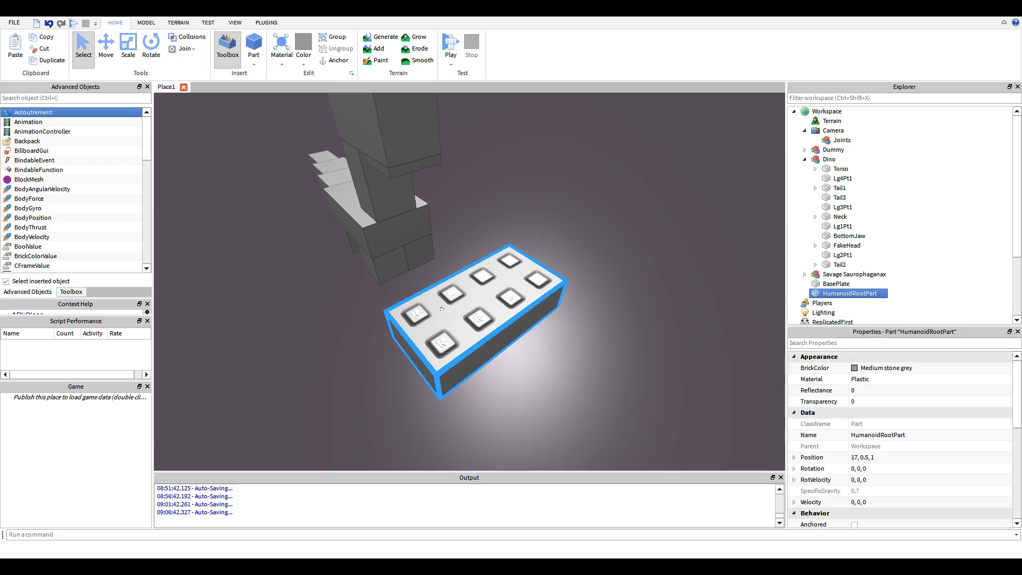
right_click_drag(417, 198, 461, 312)
scroll(937, 455, "down", 10)
left_click(846, 480)
left_click(878, 469)
left_click(882, 480)
left_click(886, 513)
left_click(878, 433)
Examine the HumanoidRootPart's size and placement relative to the Dino model, selecting each and focusing on the dinosaur
left_click(641, 348)
key("d")
right_click_drag(646, 346, 641, 340)
left_click(463, 286)
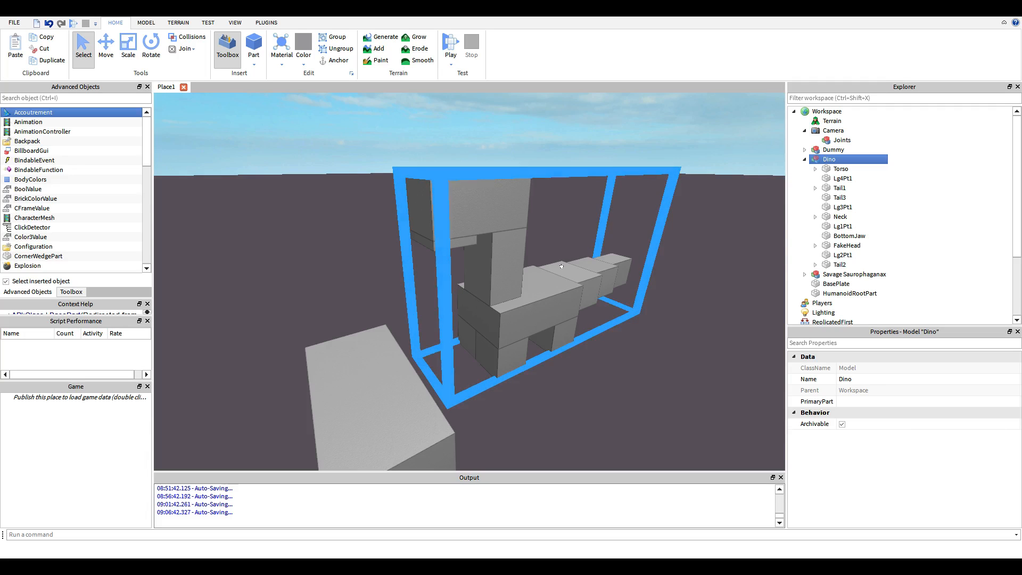
right_click_drag(584, 357, 589, 356)
left_click(476, 329)
scroll(475, 329, "up", 4)
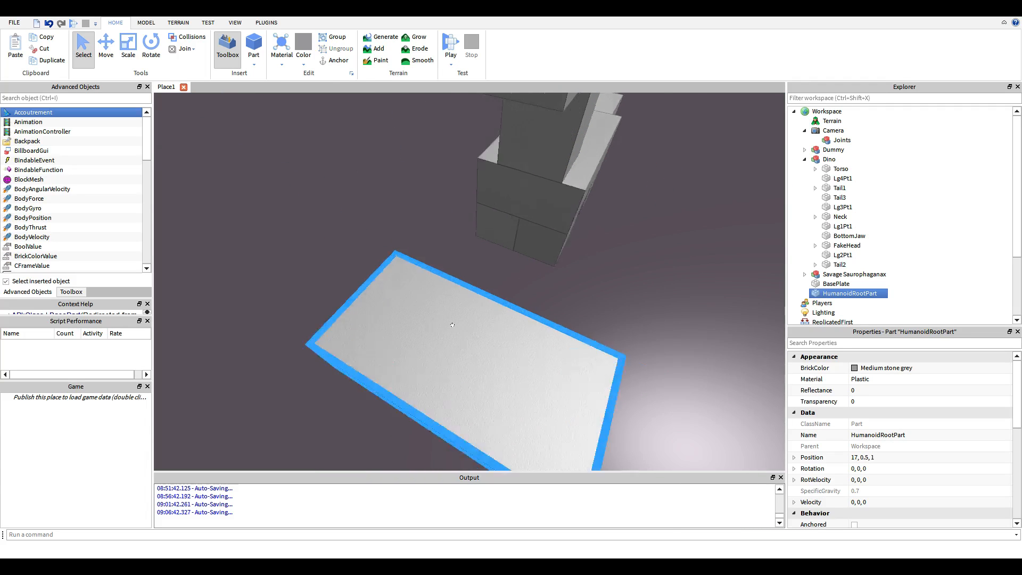
scroll(475, 330, "down", 4)
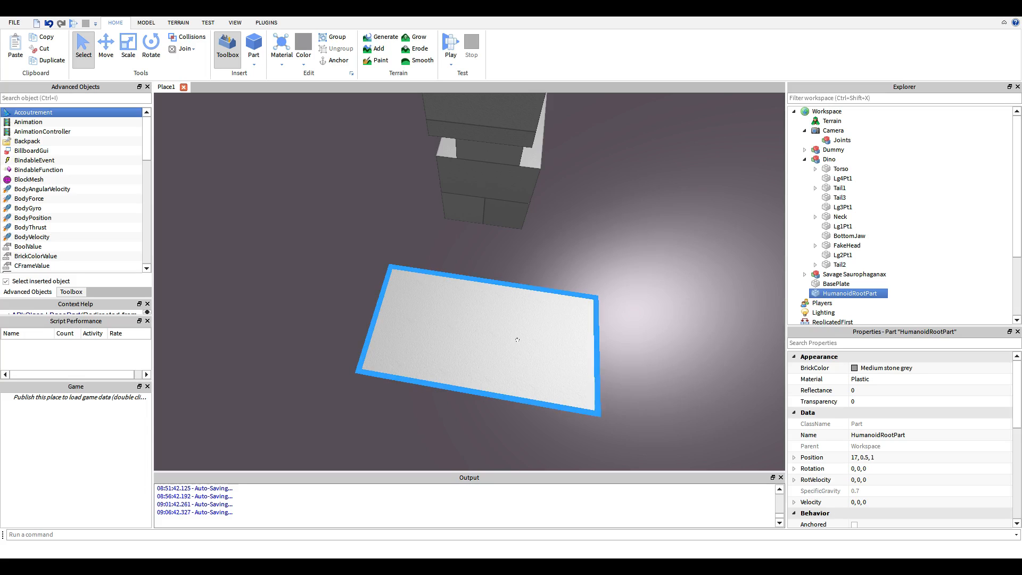
right_click_drag(576, 258, 576, 257)
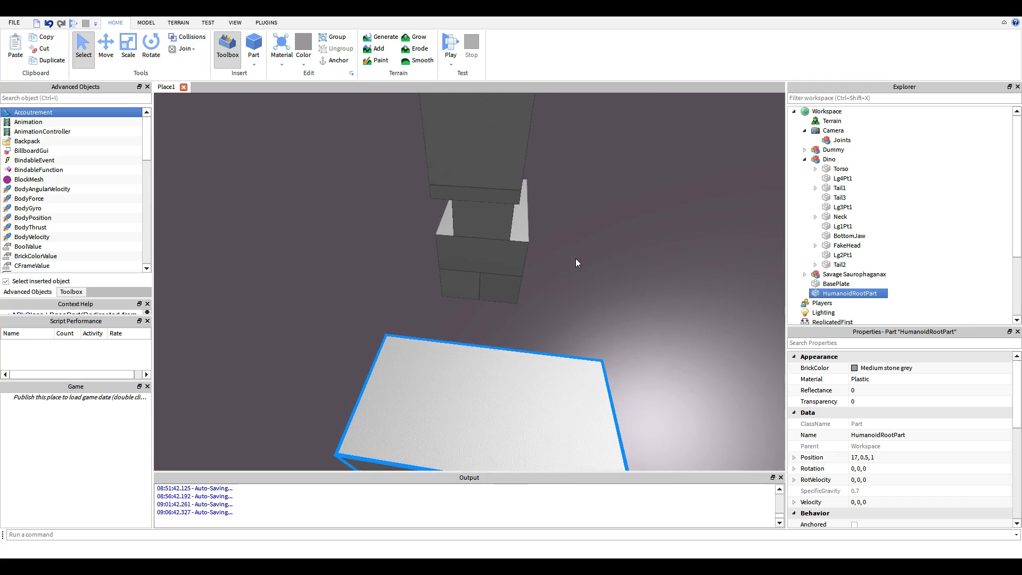
left_click(575, 258)
left_click(487, 223)
key("f")
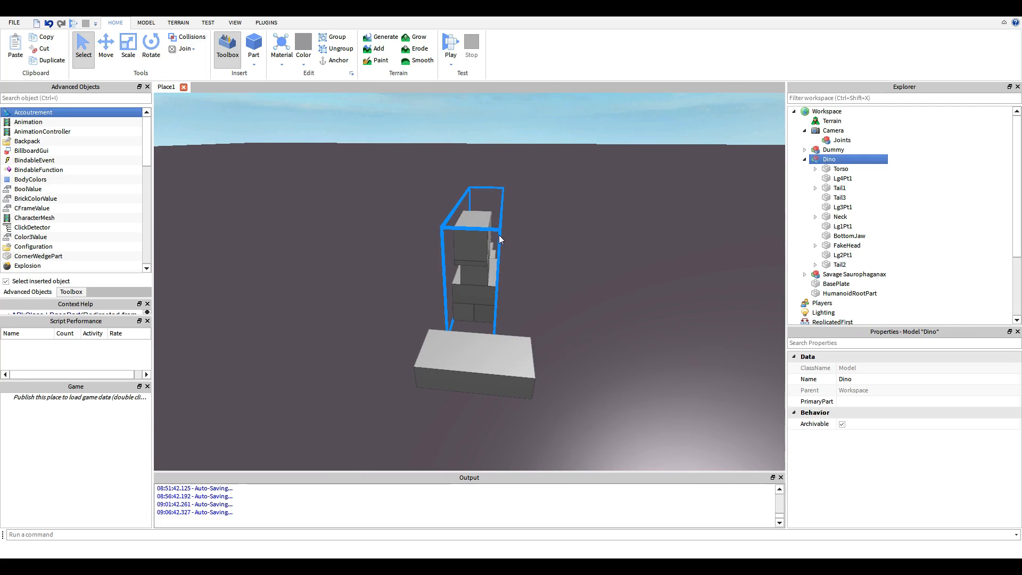
Shift the HumanoidRootPart in front of the dinosaur to position 16.4, 0.5, 1.6, with the Scale tool active
left_click(543, 285)
left_click(497, 354)
right_click_drag(498, 354, 477, 341)
left_click_drag(477, 340, 549, 424)
left_click(607, 403)
right_click_drag(607, 402, 610, 401)
left_click_drag(408, 379, 505, 335)
left_click(128, 45)
left_click(145, 23)
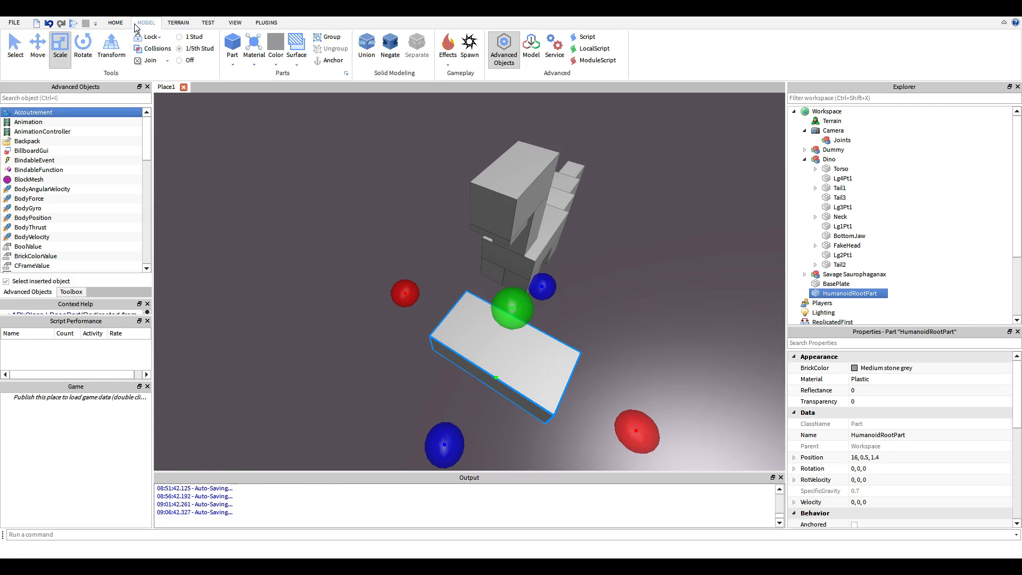
right_click_drag(312, 141, 314, 142)
scroll(314, 142, "up", 3)
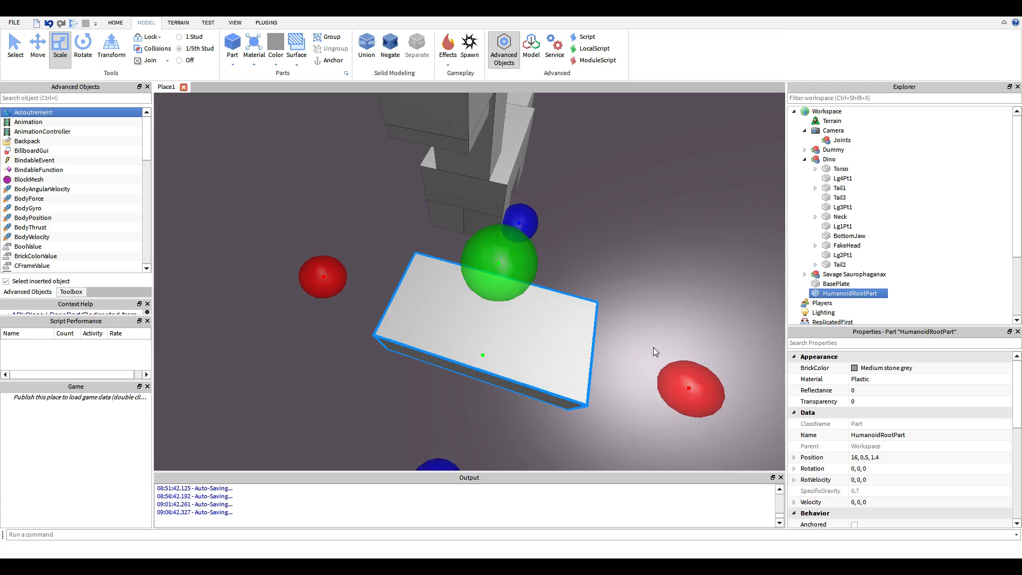
left_click(647, 349)
left_click_drag(483, 305, 451, 292)
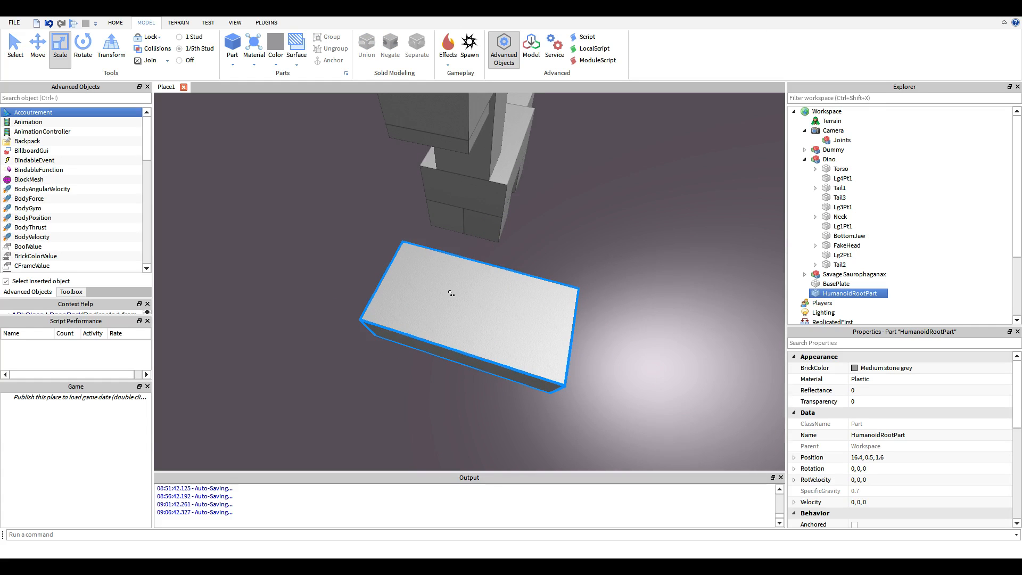
left_click(563, 241)
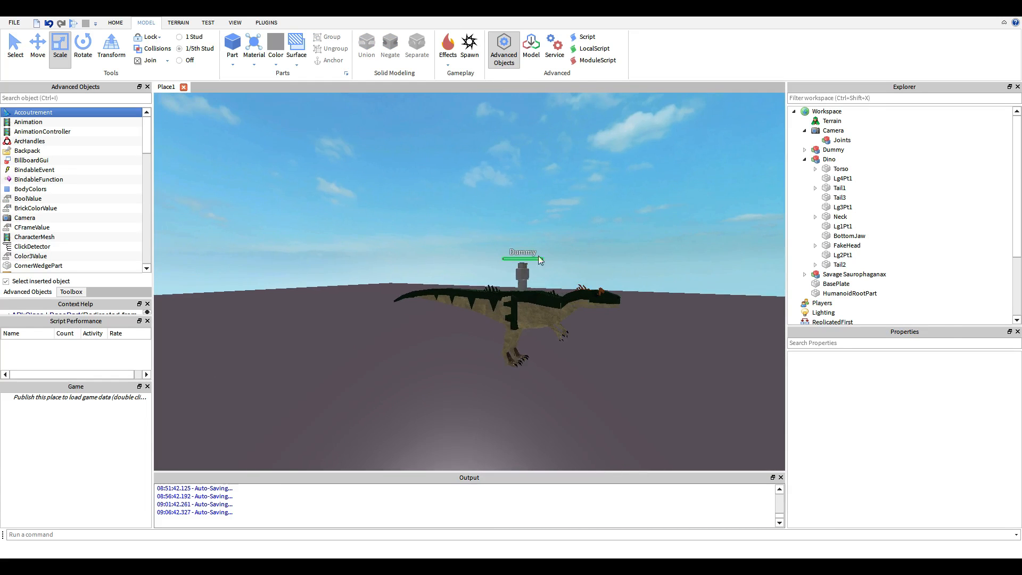
Examine the Dummy's parts, comparing its HumanoidRootPart with its Torso and checking the legs
left_click(543, 256)
key("f")
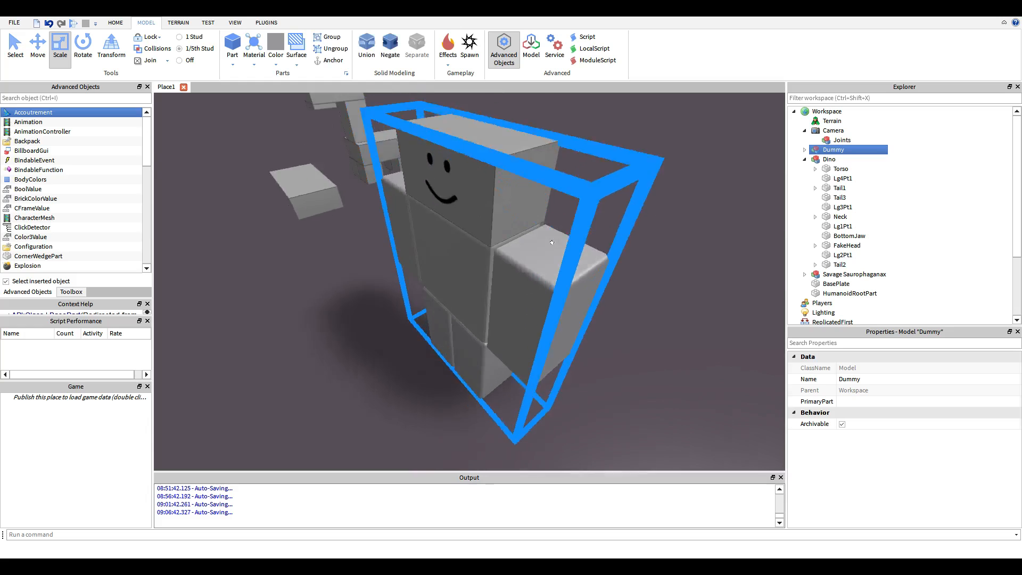
right_click_drag(552, 242, 557, 260)
left_click(470, 266, "alt")
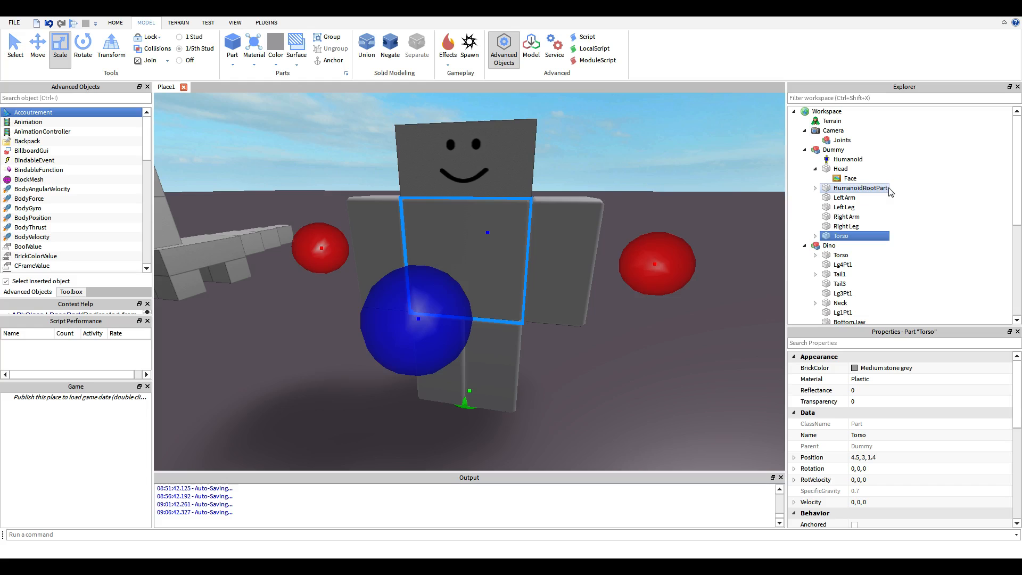
left_click(860, 188)
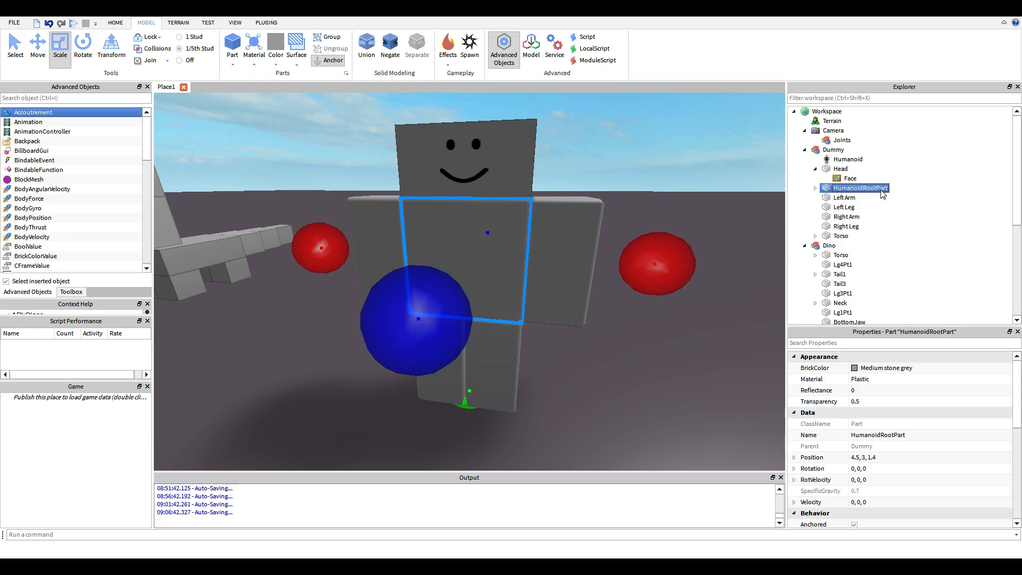
right_click_drag(504, 236, 458, 237)
left_click(852, 236)
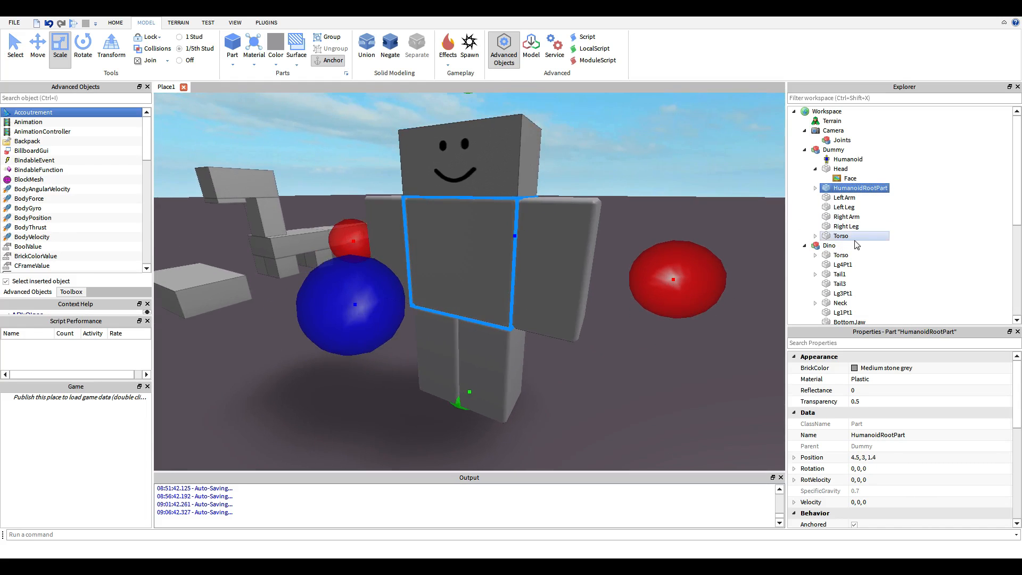
left_click(874, 192)
left_click(922, 206)
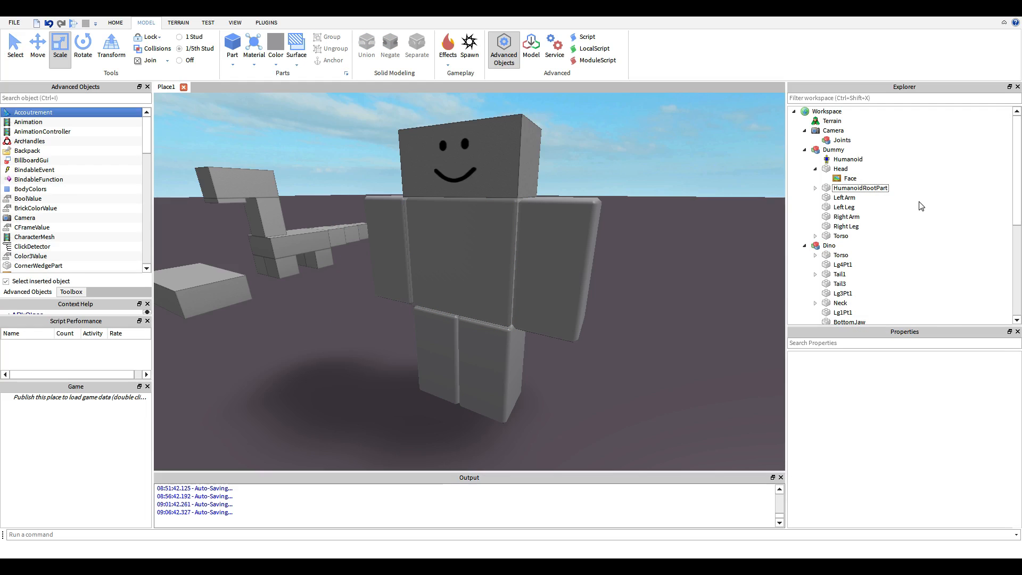
left_click(881, 196)
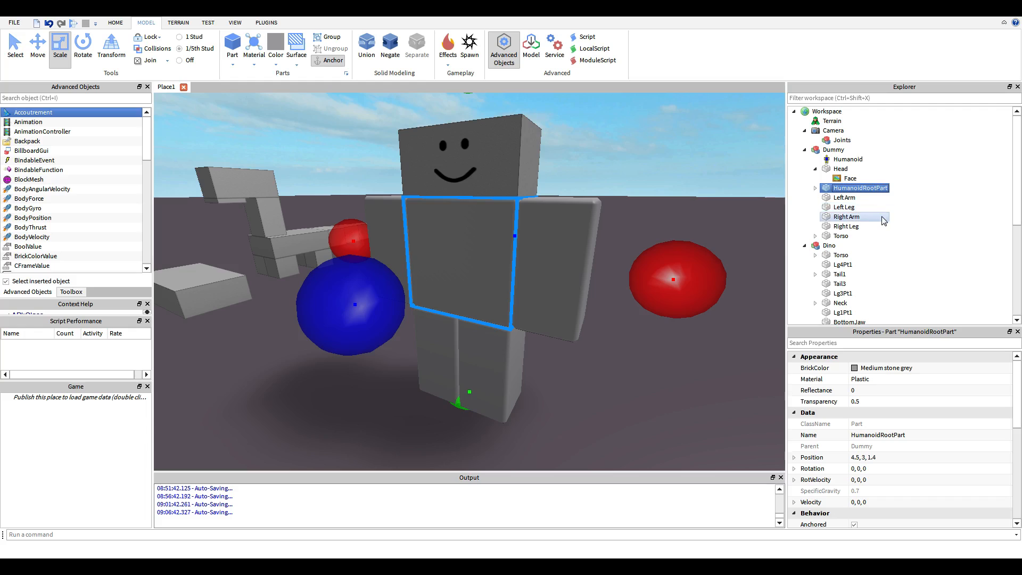
left_click(873, 227)
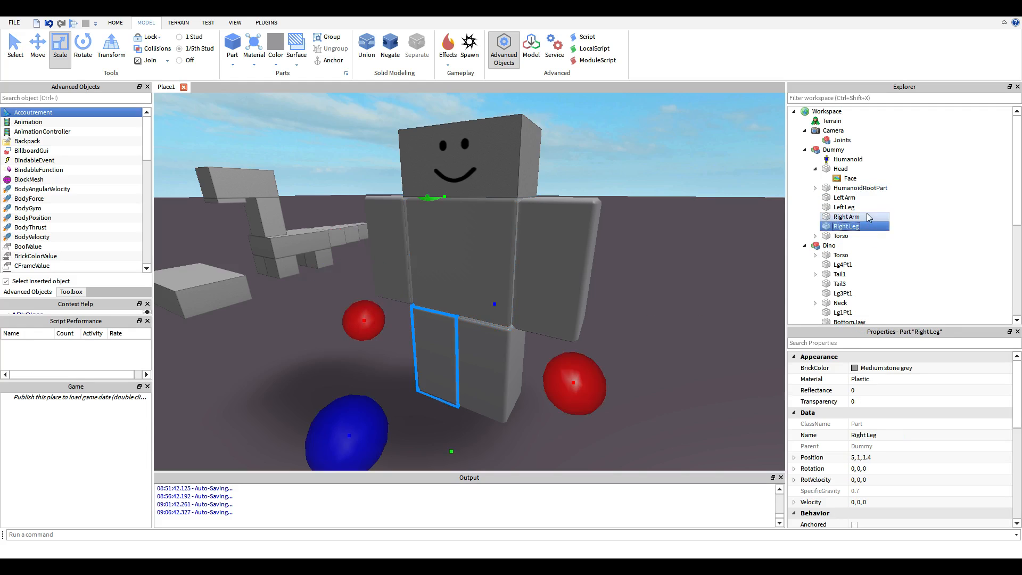
left_click(869, 210)
left_click(909, 220)
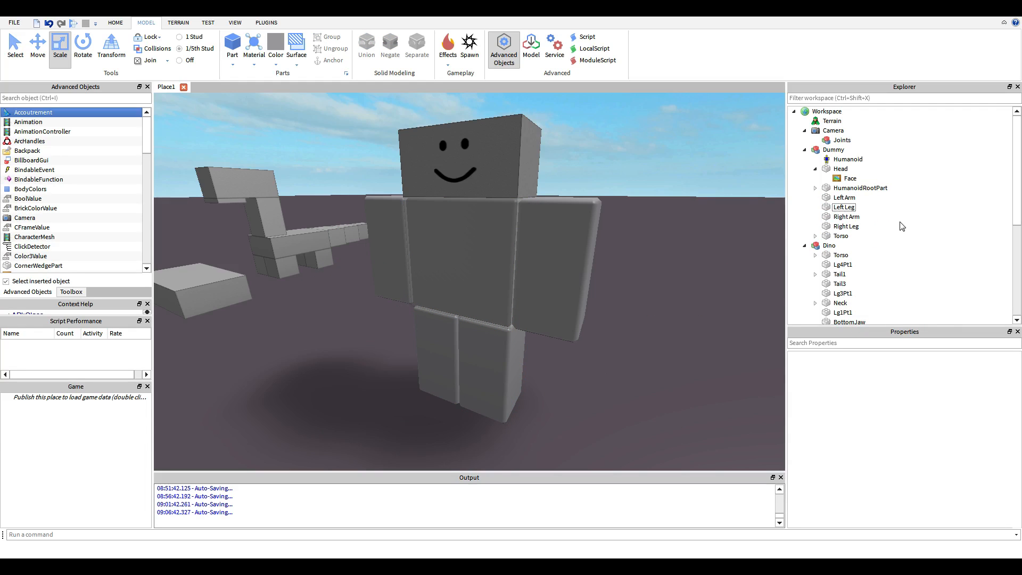
Examine how the dinosaur's front leg Lg2Pt1 sits against the ground compared with the Dummy
left_click(488, 259)
key("ctrl+4")
key("ctrl+2")
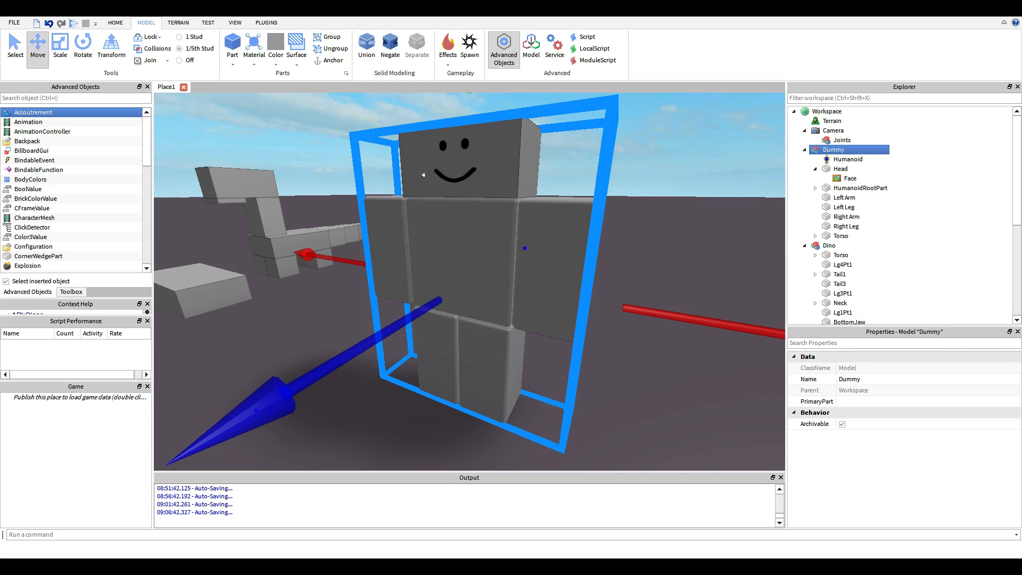
key("f")
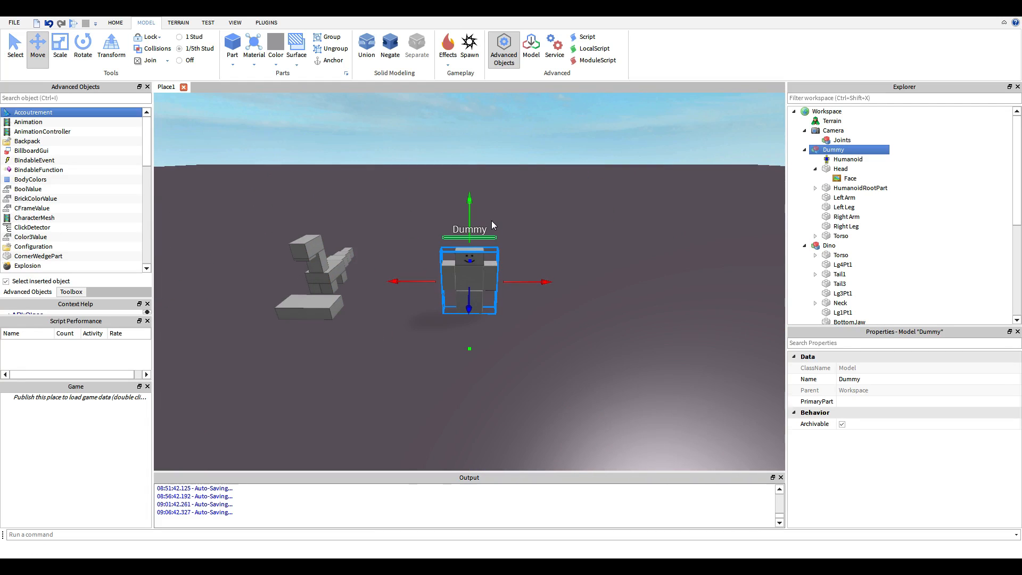
scroll(491, 221, "up", 5)
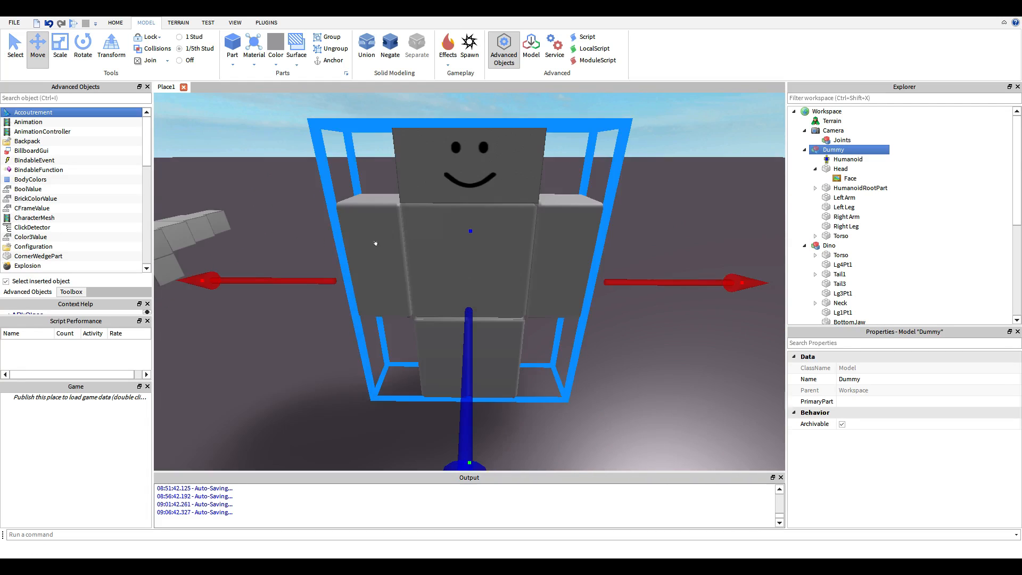
right_click_drag(484, 210, 489, 218)
scroll(500, 239, "down", 5)
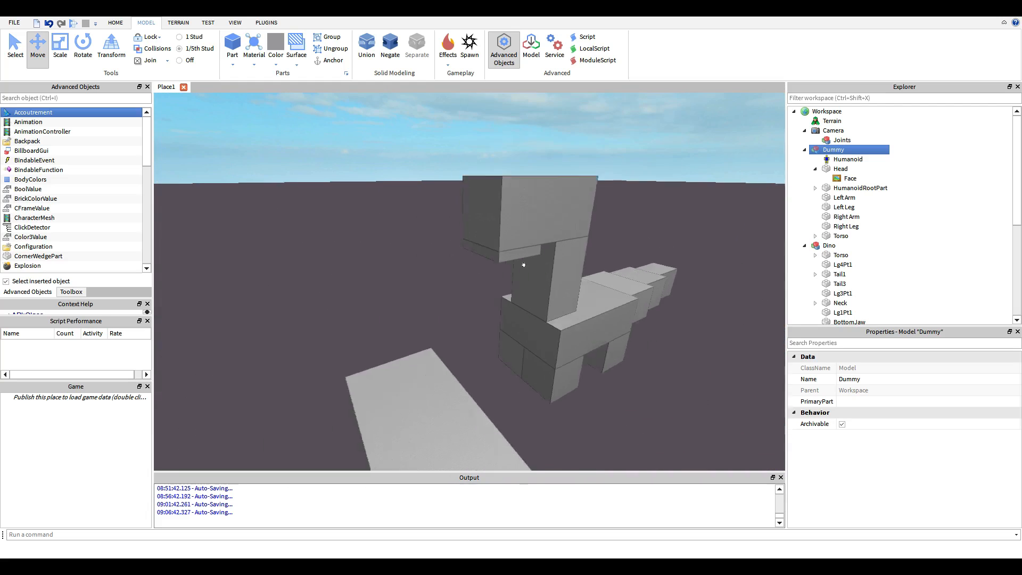
scroll(524, 261, "up", 10)
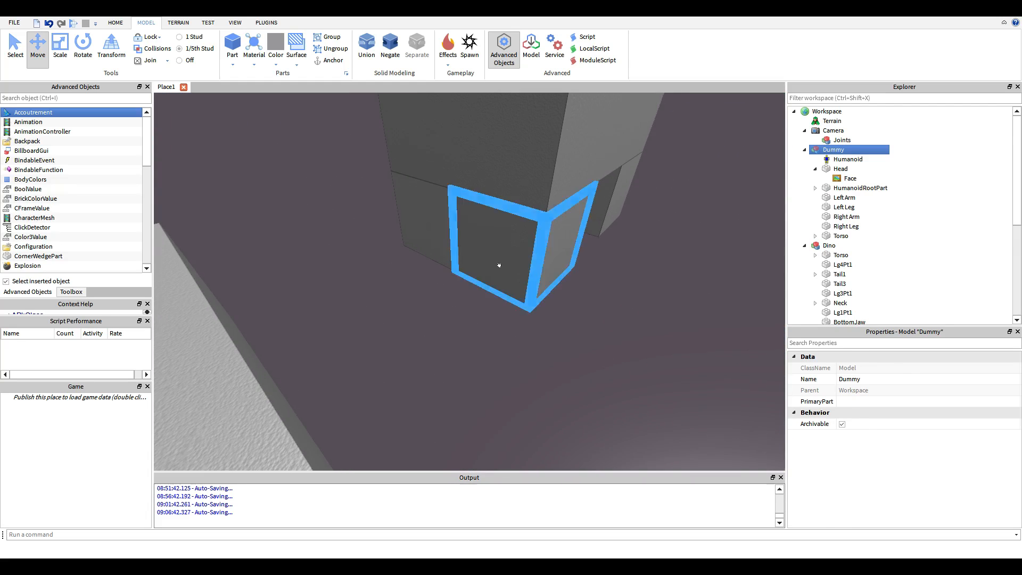
left_click(499, 265)
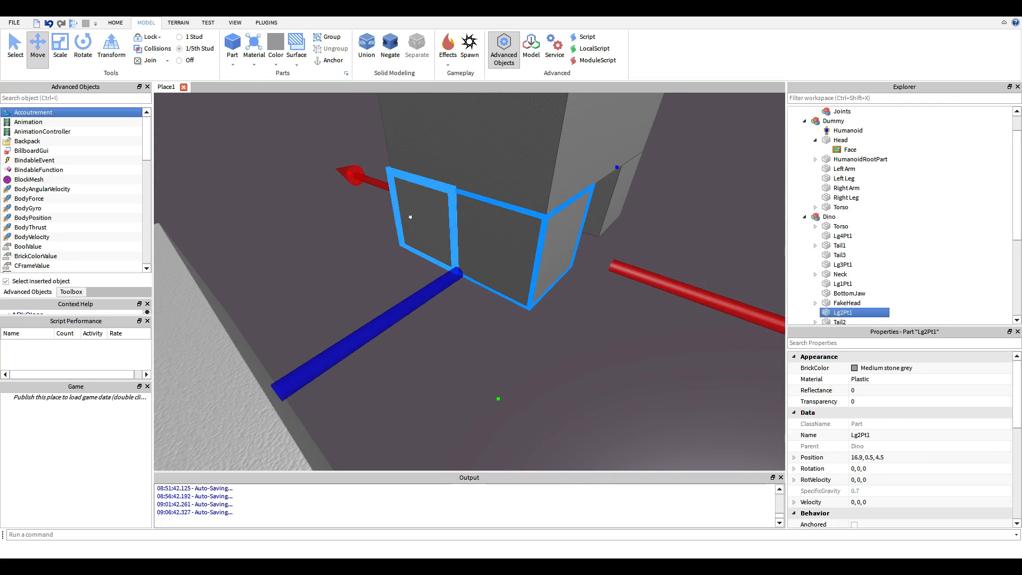
scroll(410, 218, "down", 6)
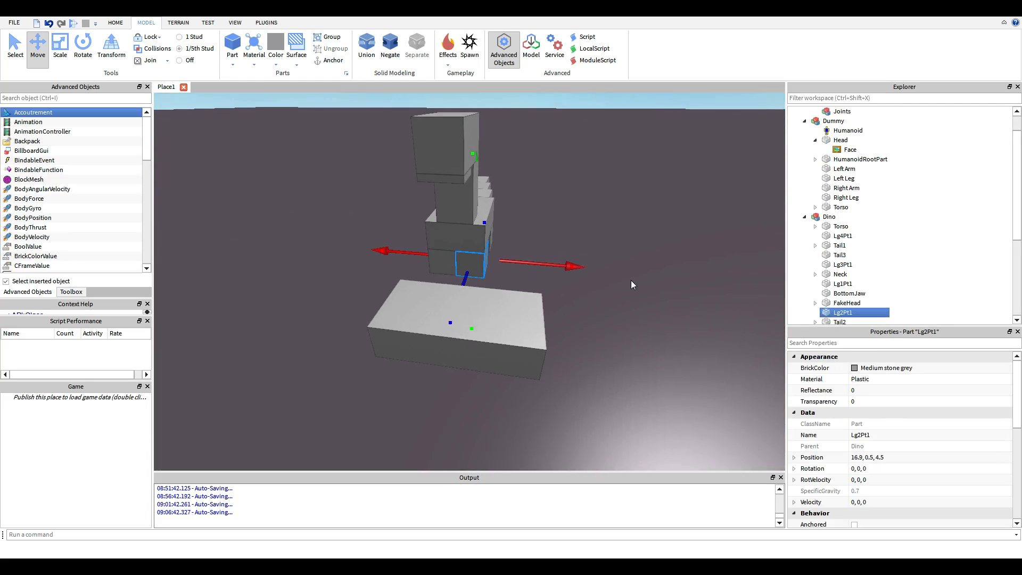
key("ctrl+z")
Examine the Dummy's Left Leg and Right Leg and their distance from the ground
key("f")
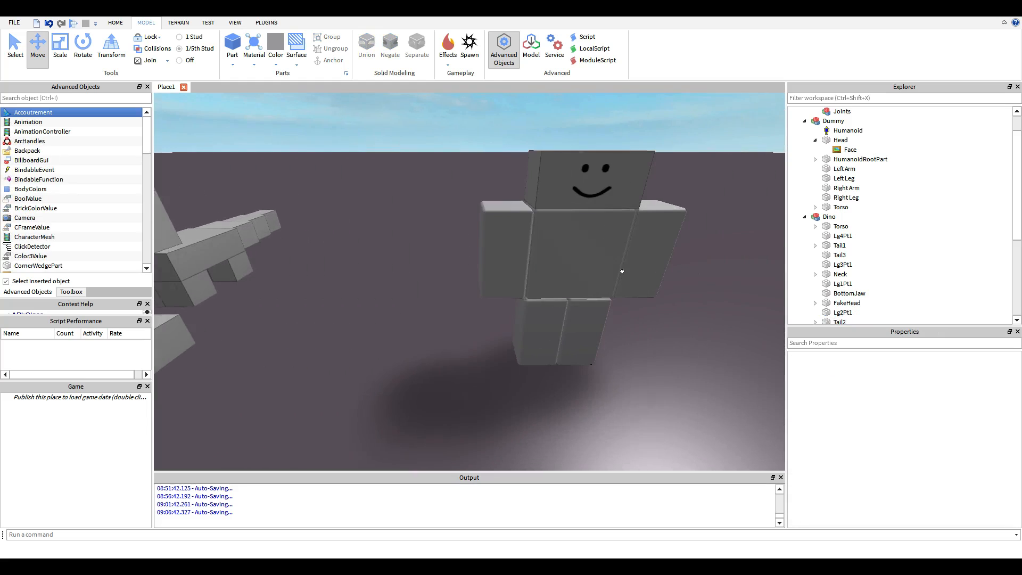
scroll(612, 329, "up", 8)
scroll(612, 328, "down", 8)
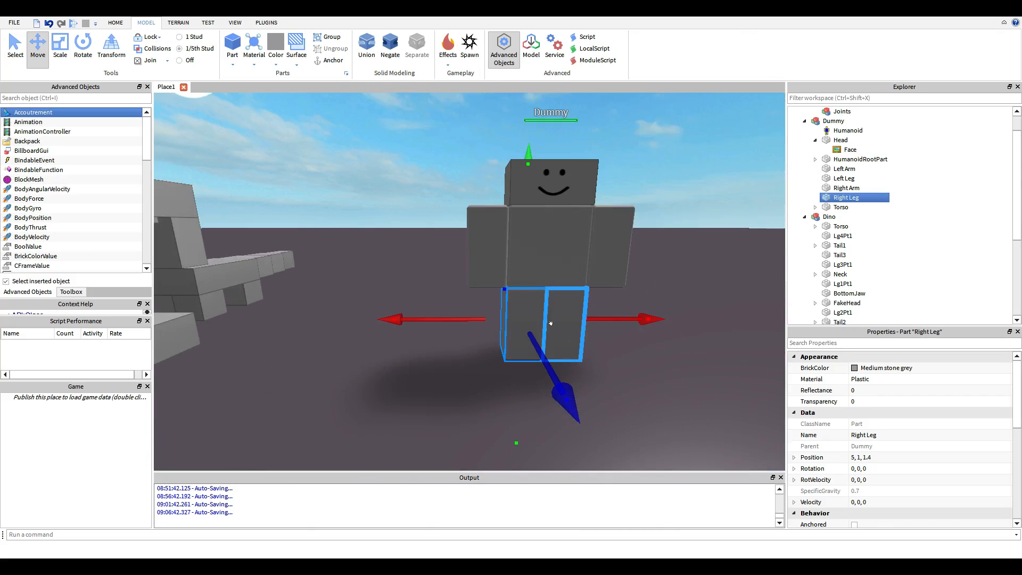
left_click(564, 326)
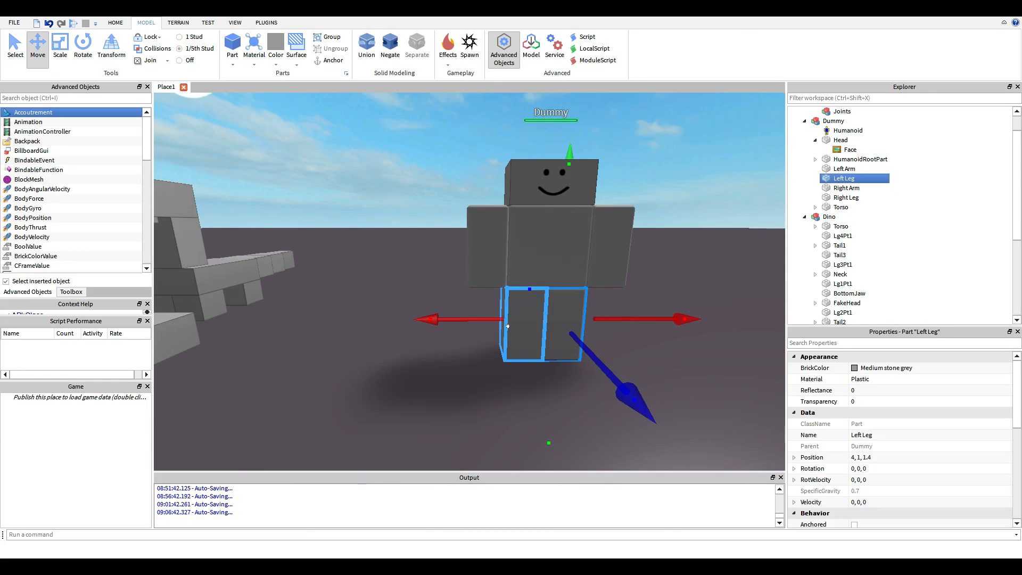
left_click(507, 326)
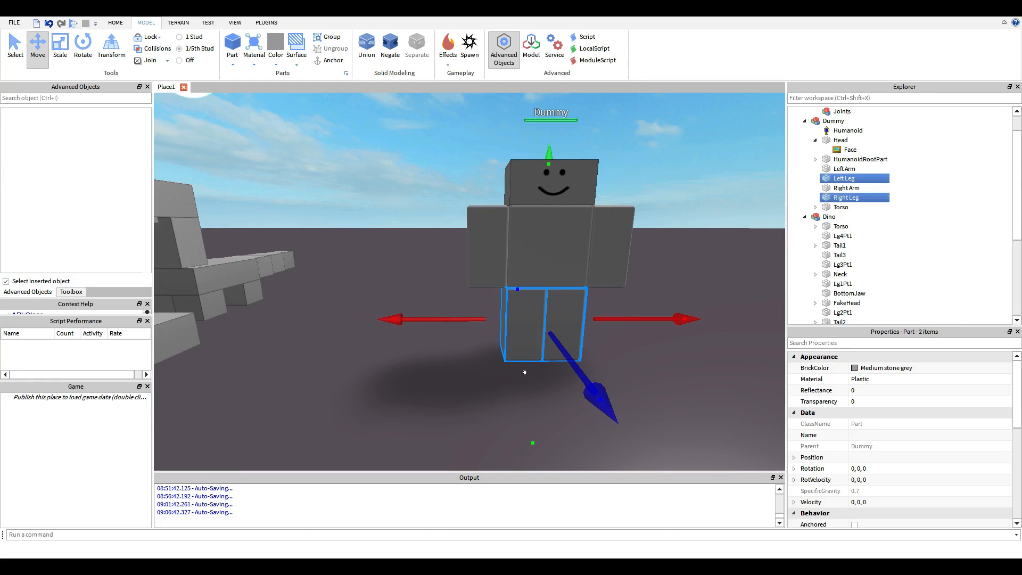
left_click(519, 386)
scroll(519, 386, "up", 5)
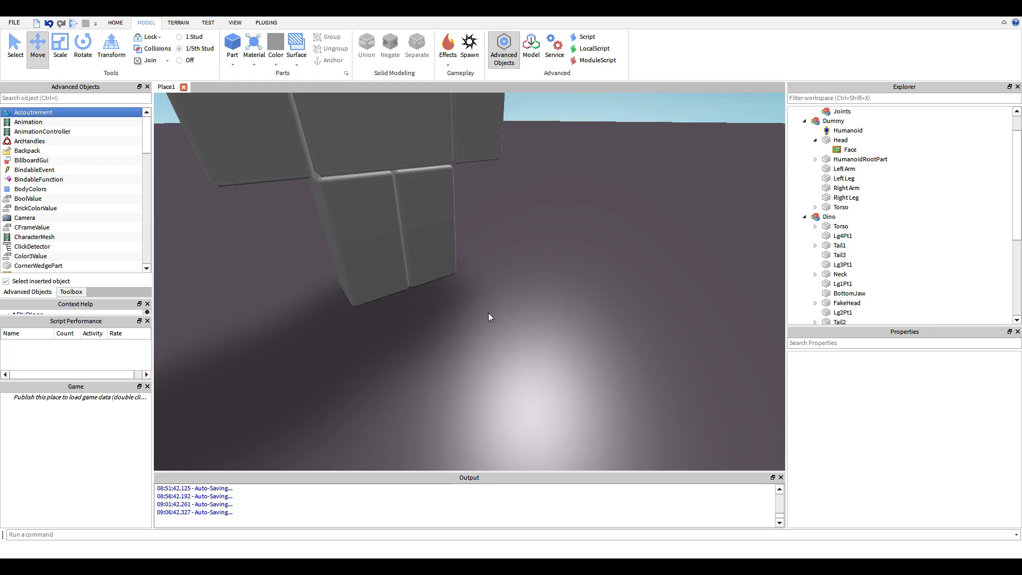
scroll(487, 312, "down", 5)
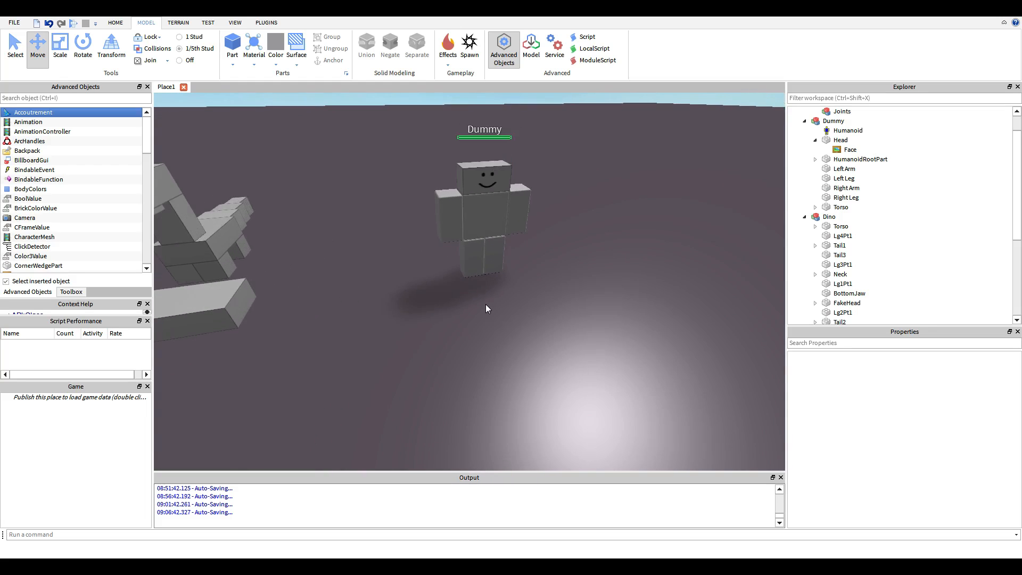
Delete the Dummy's Left Leg and Right Leg and lower its remaining body to the ground
left_click(458, 247)
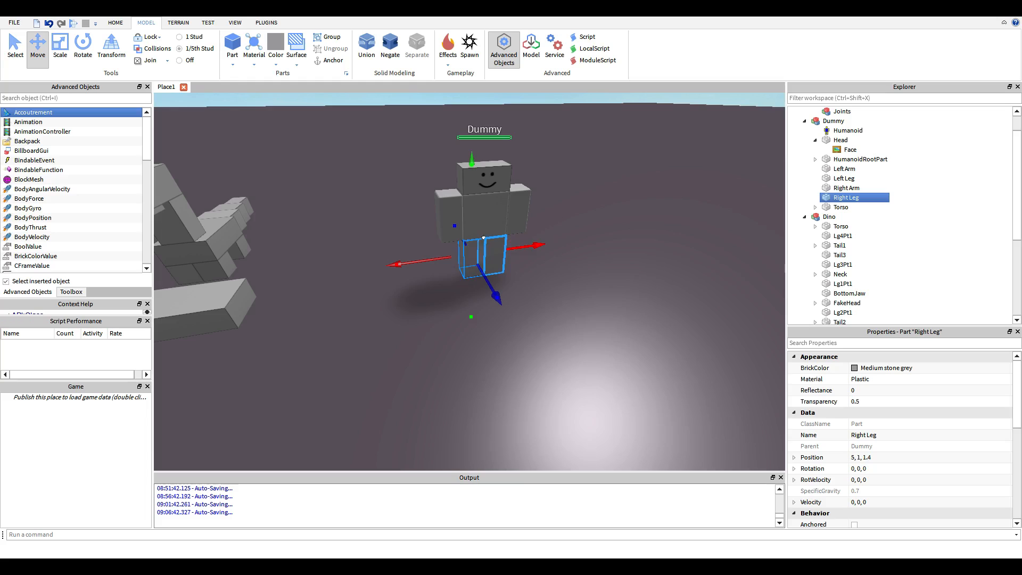
left_click(489, 247, "ctrl")
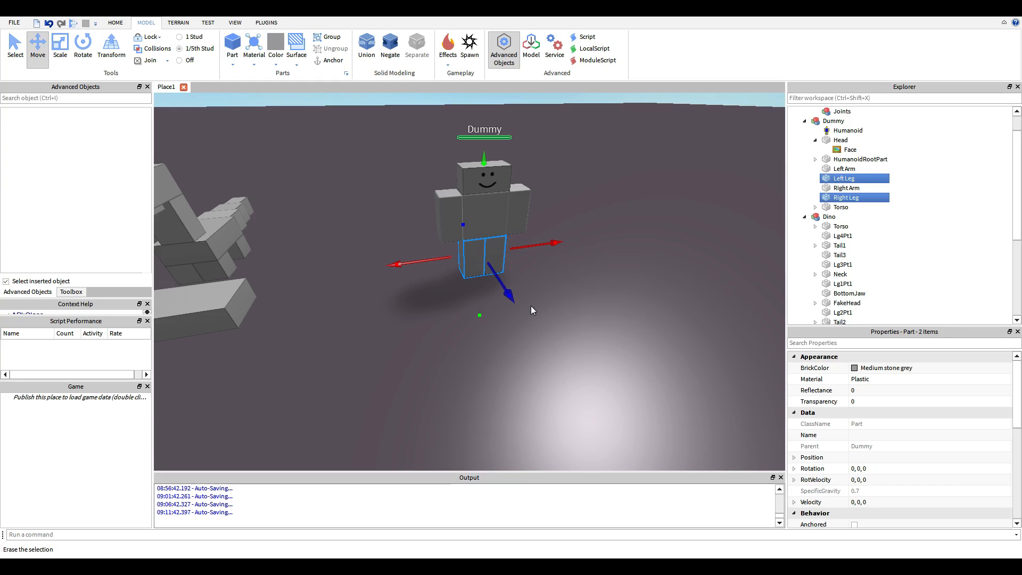
key("Delete")
left_click_drag(475, 215, 489, 262)
left_click(553, 314)
scroll(600, 303, "up", 5)
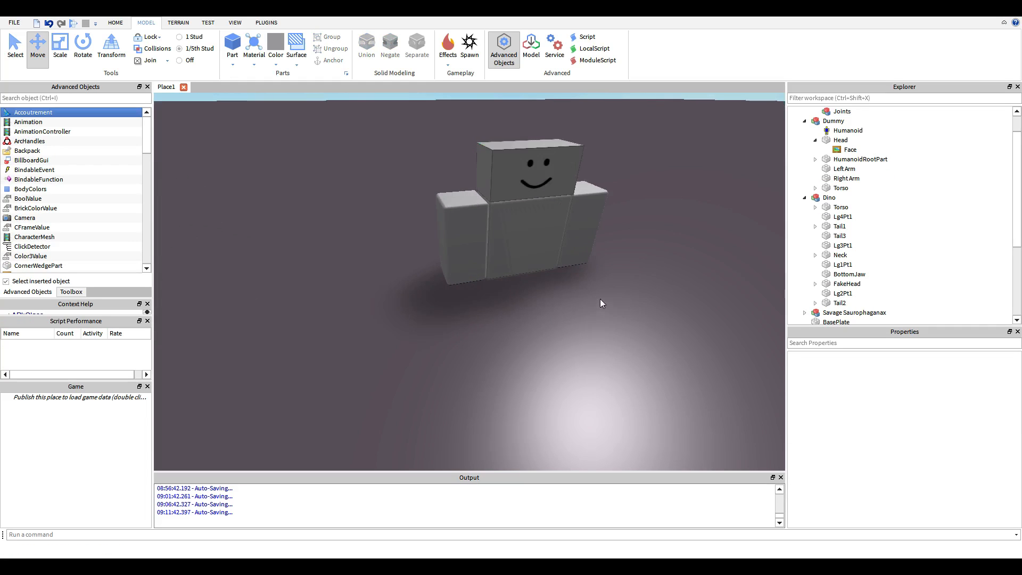
Compare the position of the legless Dummy's Torso with that of its HumanoidRootPart
left_click(517, 252)
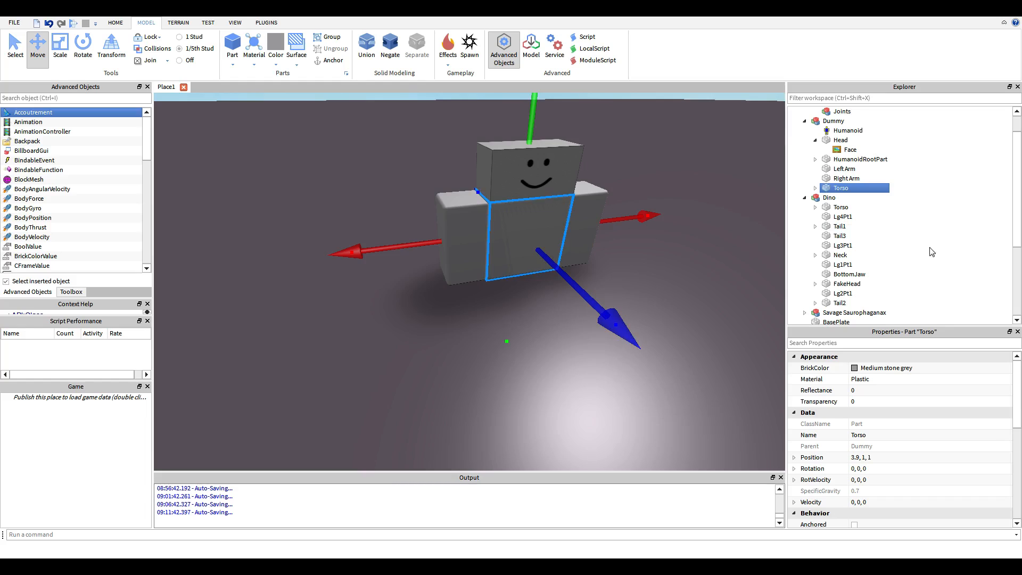
left_click(859, 159)
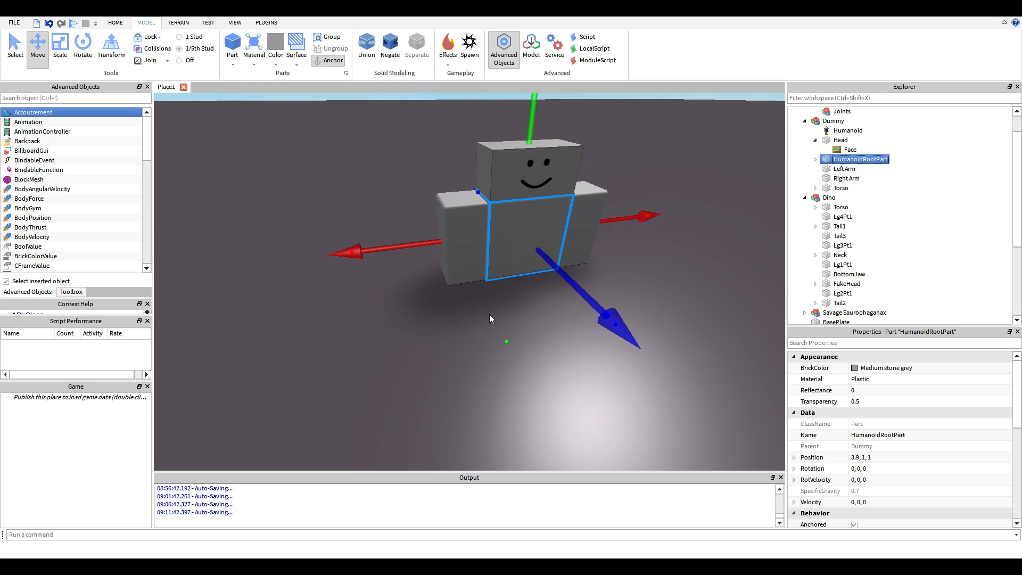
left_click(477, 333)
Move the workspace HumanoidRootPart over to the dinosaur's body, with the Scale tool active
scroll(477, 333, "down", 5)
key("w")
key("a")
left_click(446, 264)
left_click(60, 49)
scroll(225, 117, "up", 3)
scroll(225, 117, "down", 3)
scroll(501, 253, "up", 3)
right_click_drag(509, 264, 527, 280)
scroll(510, 276, "down", 3)
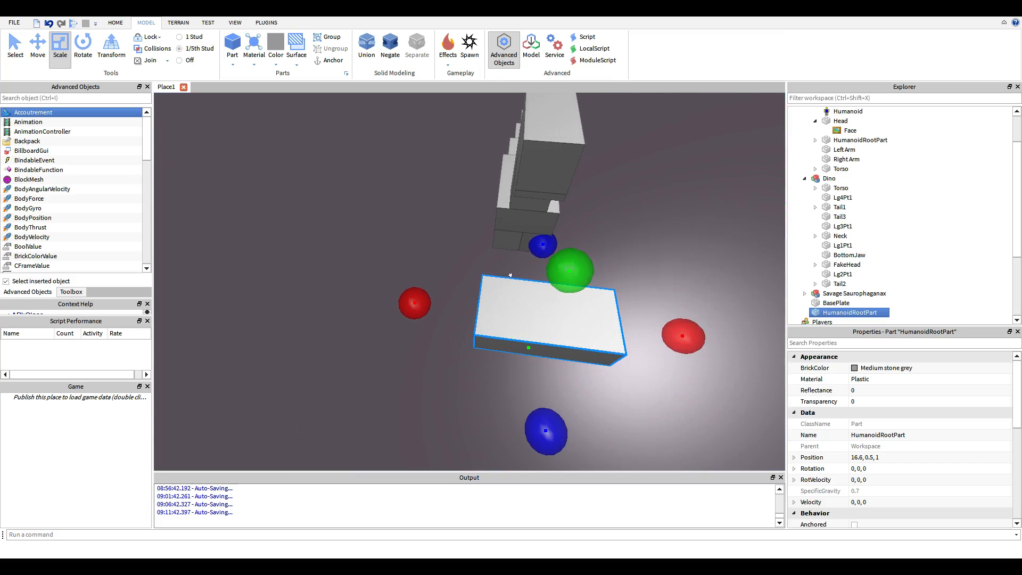
left_click_drag(506, 280, 398, 218)
Resize the HumanoidRootPart to enclose the dinosaur's torso and legs, centred at position 17.4, 1, 5.5
left_click_drag(466, 341, 469, 336)
right_click_drag(481, 344, 598, 337)
left_click_drag(598, 337, 540, 346)
right_click_drag(540, 346, 667, 329)
left_click_drag(668, 329, 575, 317)
left_click_drag(464, 250, 466, 220)
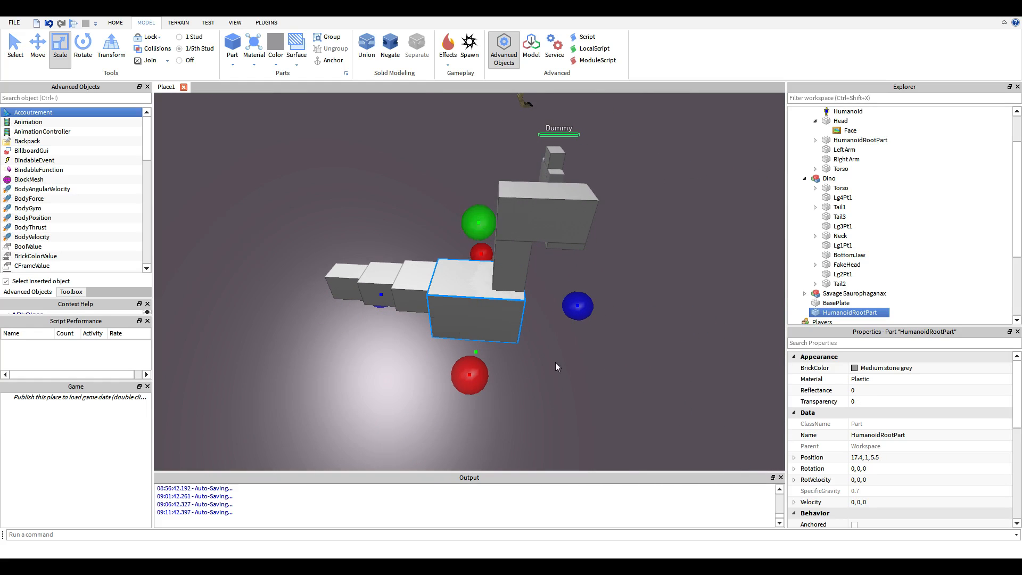
right_click_drag(554, 367, 574, 378)
scroll(574, 379, "down", 5)
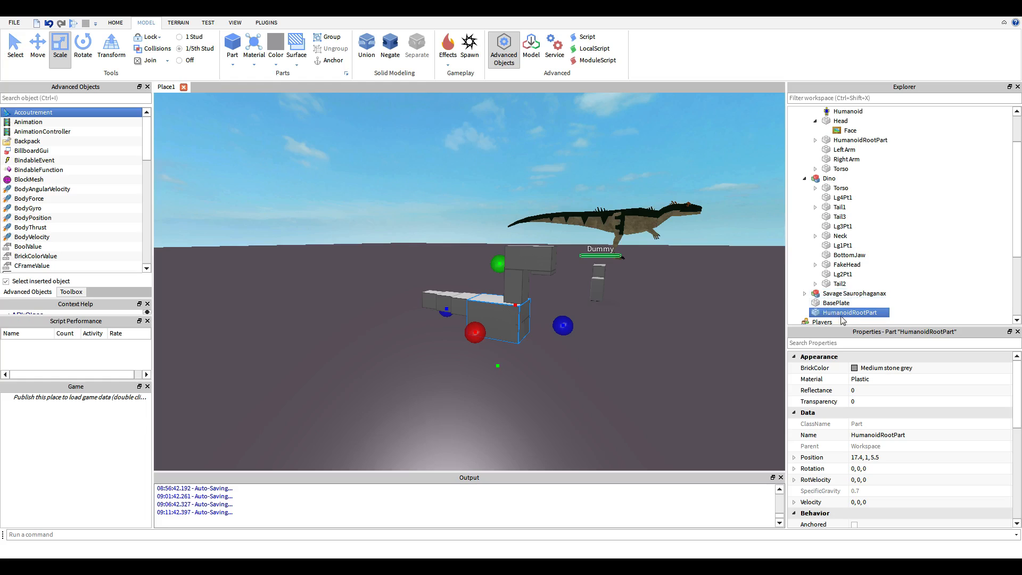
Put the HumanoidRootPart inside the Dino model and select the whole model
left_click_drag(819, 316, 852, 178)
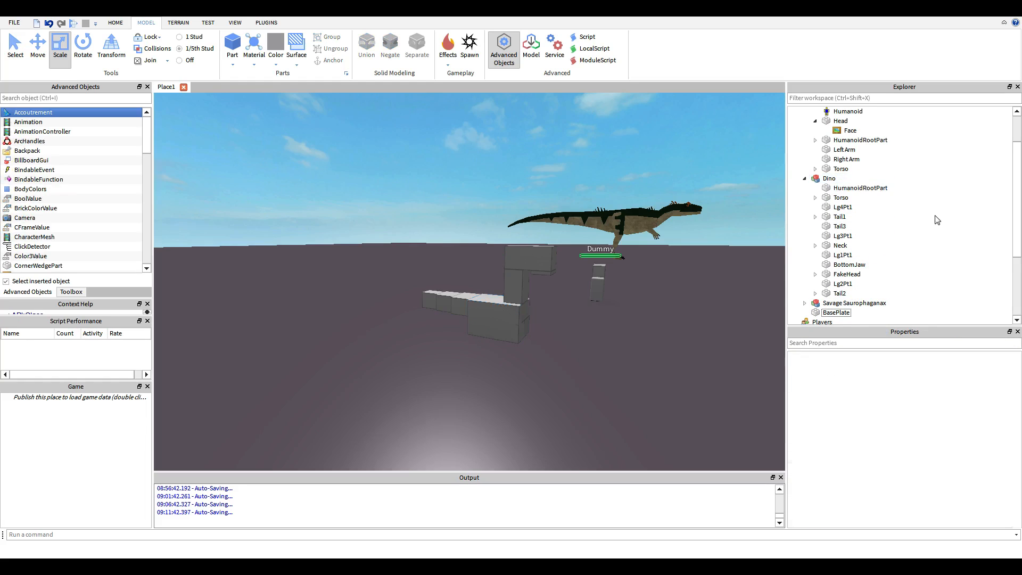
scroll(937, 220, "up", 2)
left_click(514, 319)
key("f")
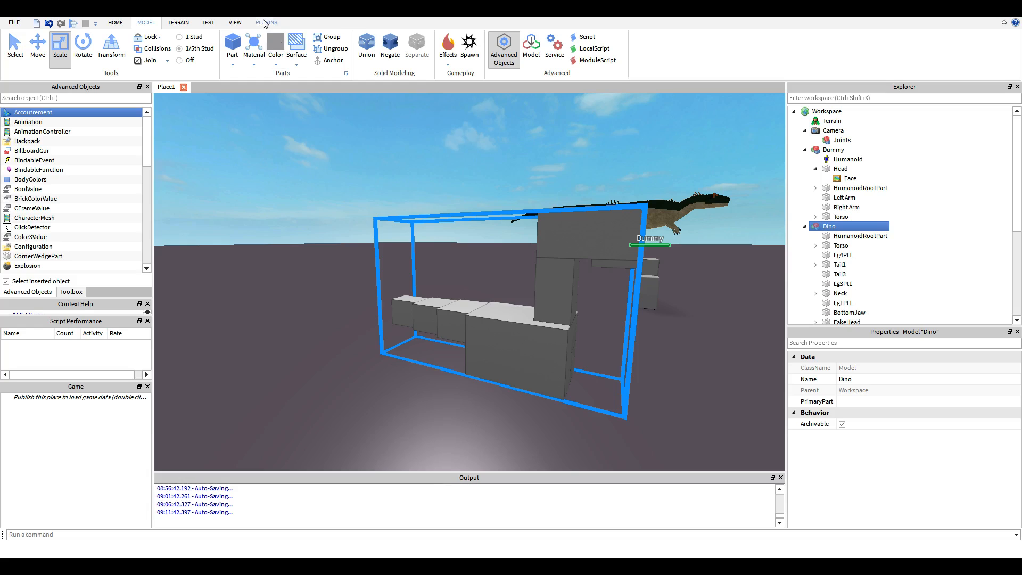
Open the selected Dino model for editing in Custom Character Creator
left_click(265, 23)
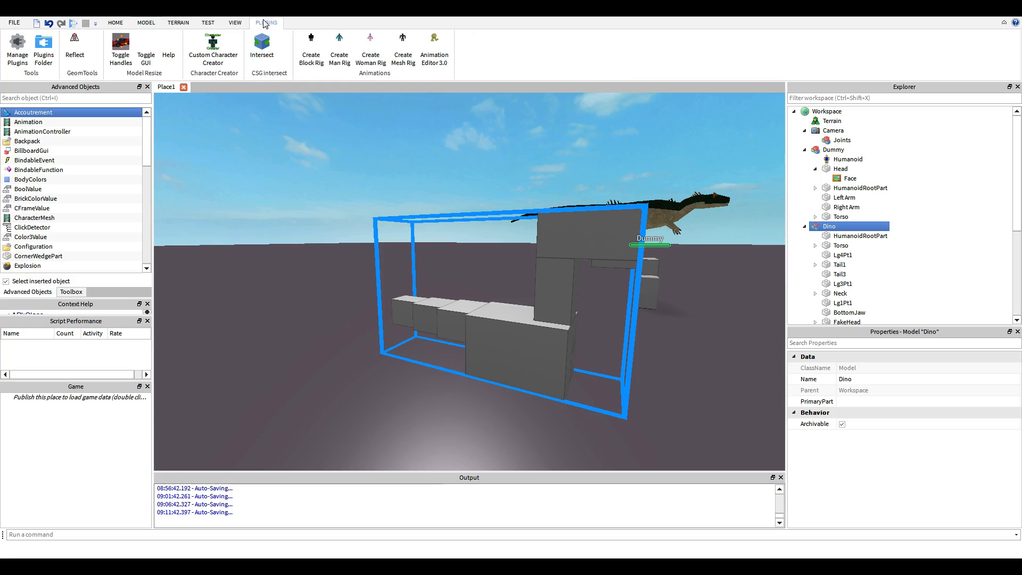
left_click(212, 48)
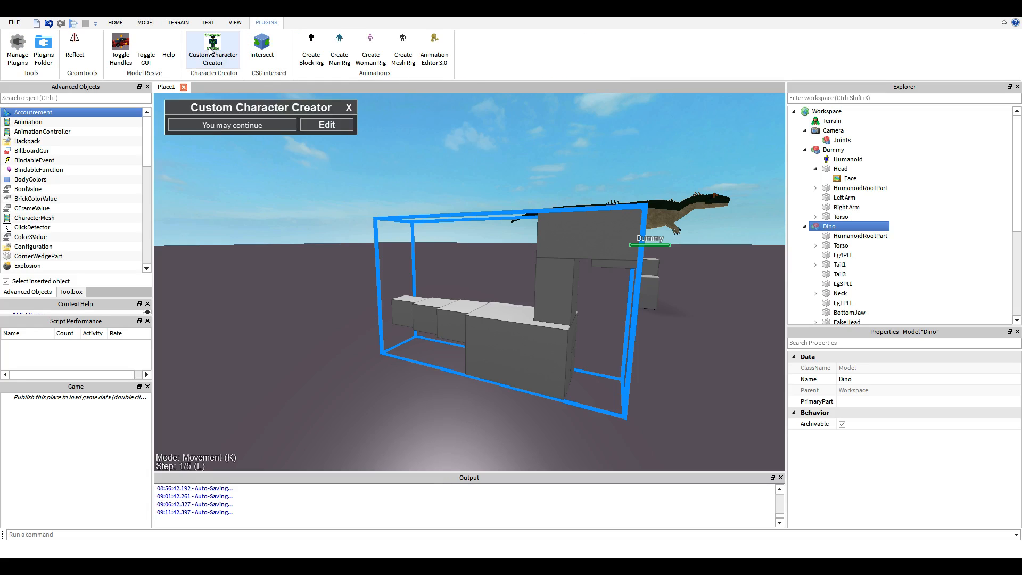
left_click(327, 124)
Bind the HumanoidRootPart as the base part to the dinosaur's Torso as the second part
left_click(196, 118)
right_click_drag(375, 368, 360, 399)
key("d")
key("a")
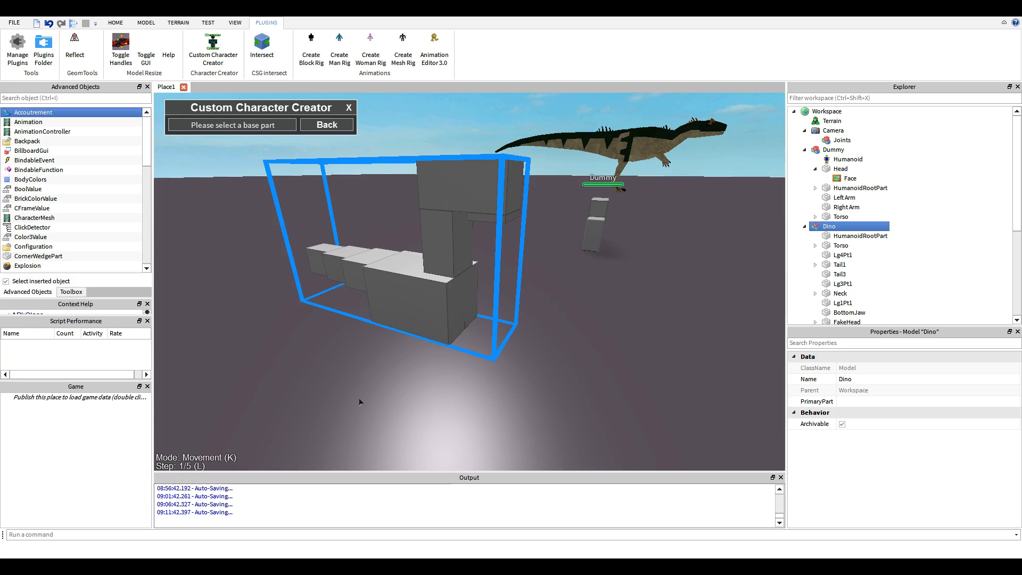
scroll(359, 399, "up", 1)
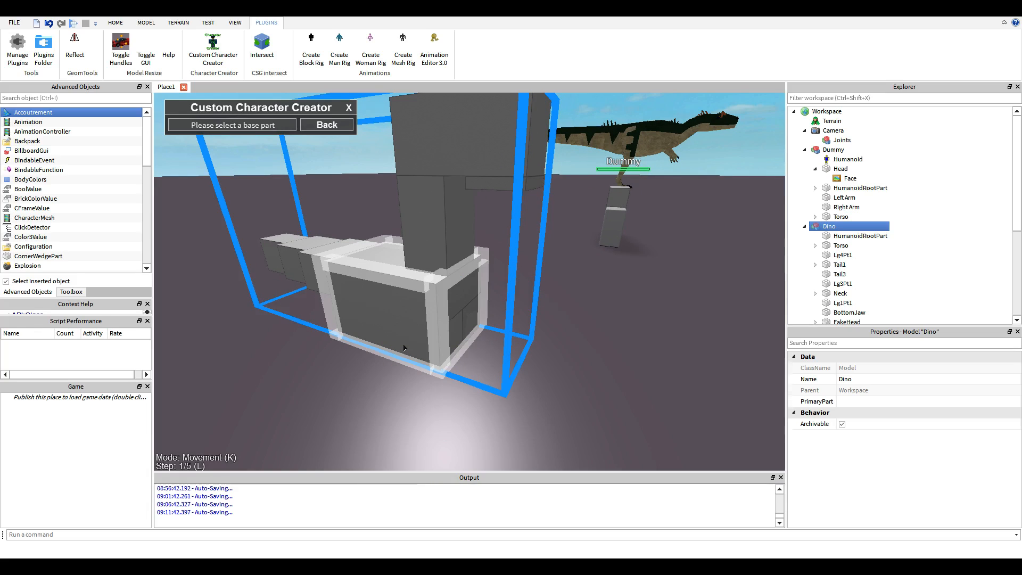
left_click(378, 331)
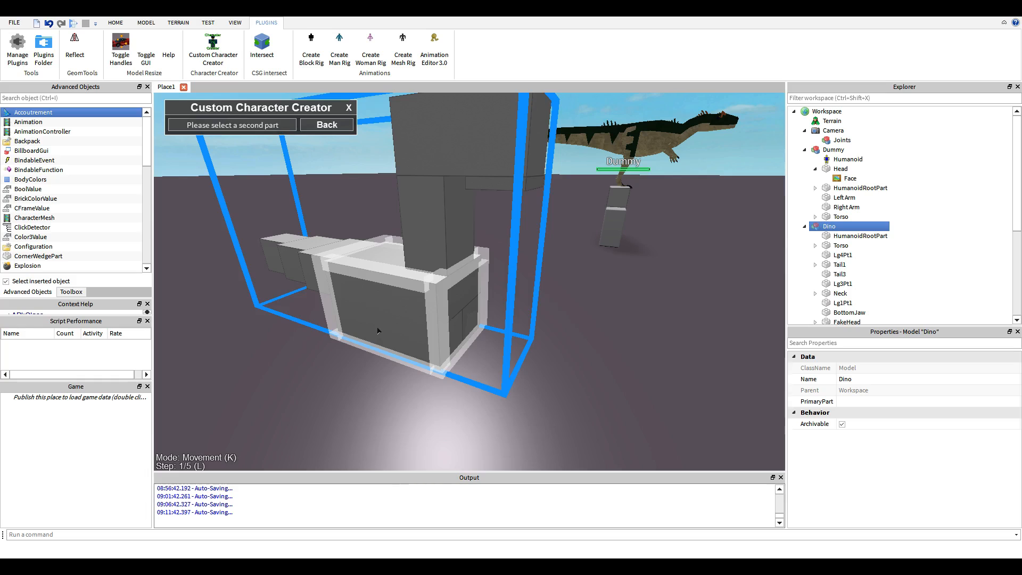
left_click(443, 289)
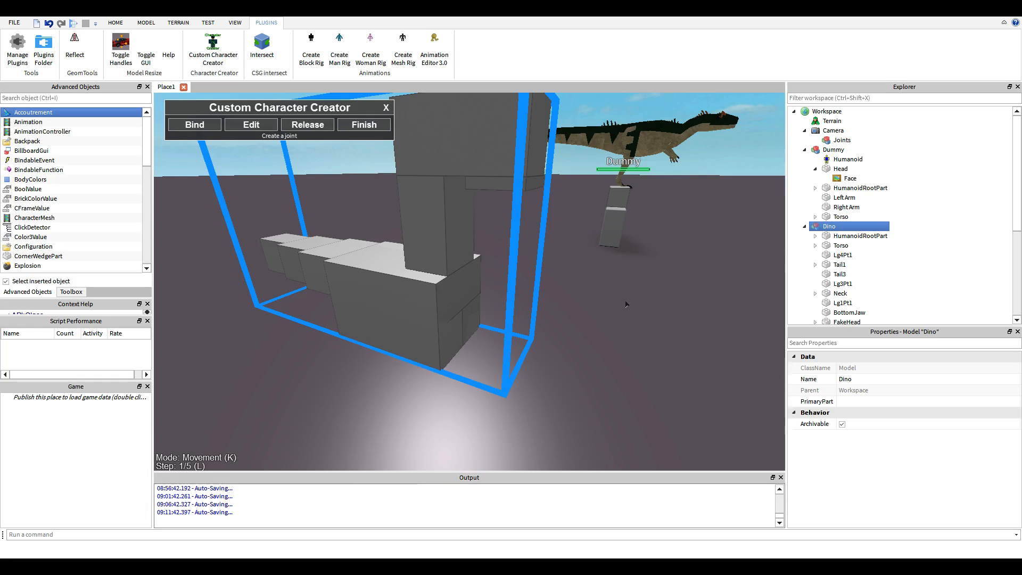
Check which parts the Motor6D inside Dino's HumanoidRootPart connects, and compare with the Torso
scroll(914, 244, "down", 2)
left_click(870, 178)
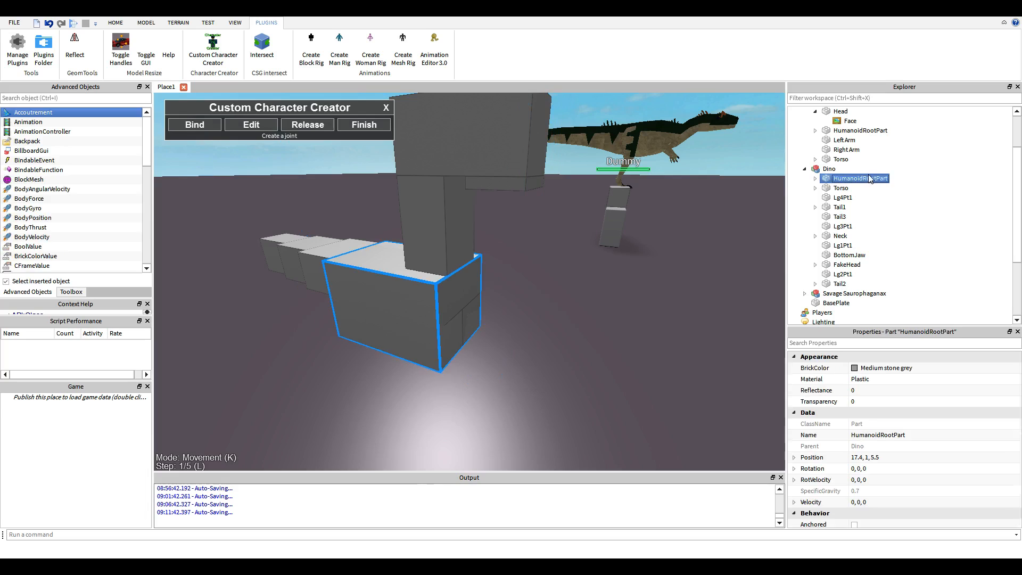
left_click(815, 178)
left_click(848, 189)
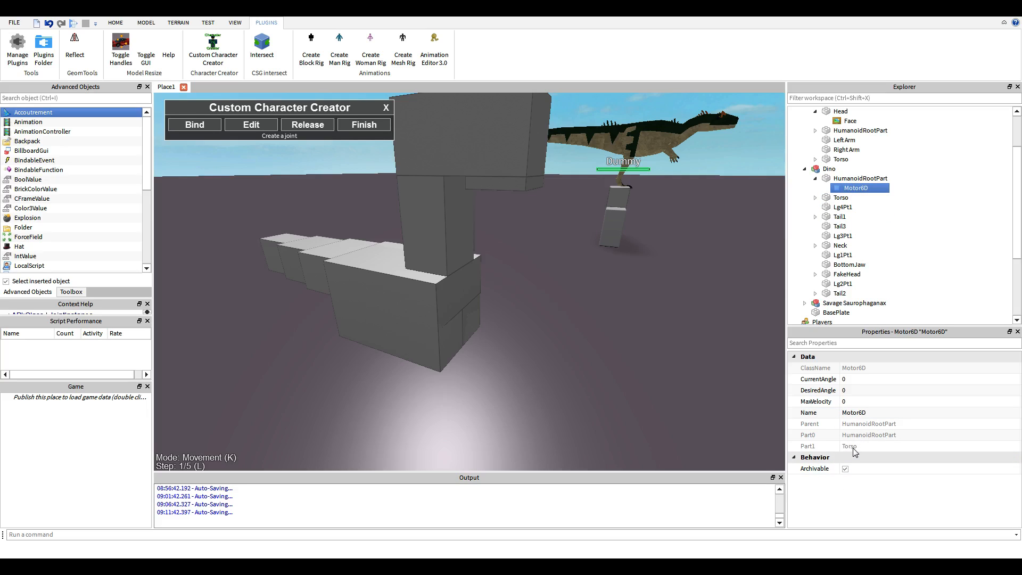
left_click(854, 198)
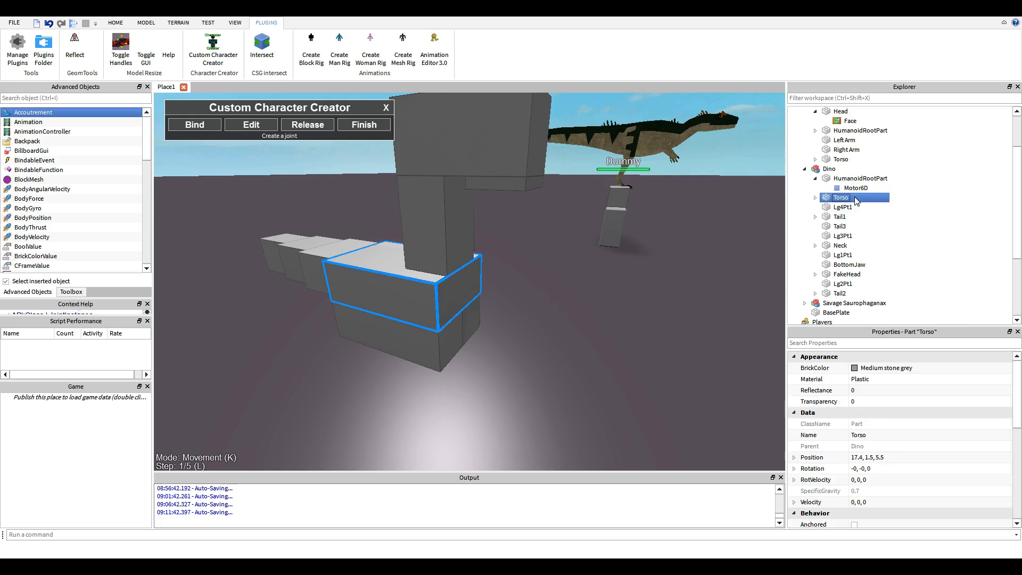
left_click(925, 224)
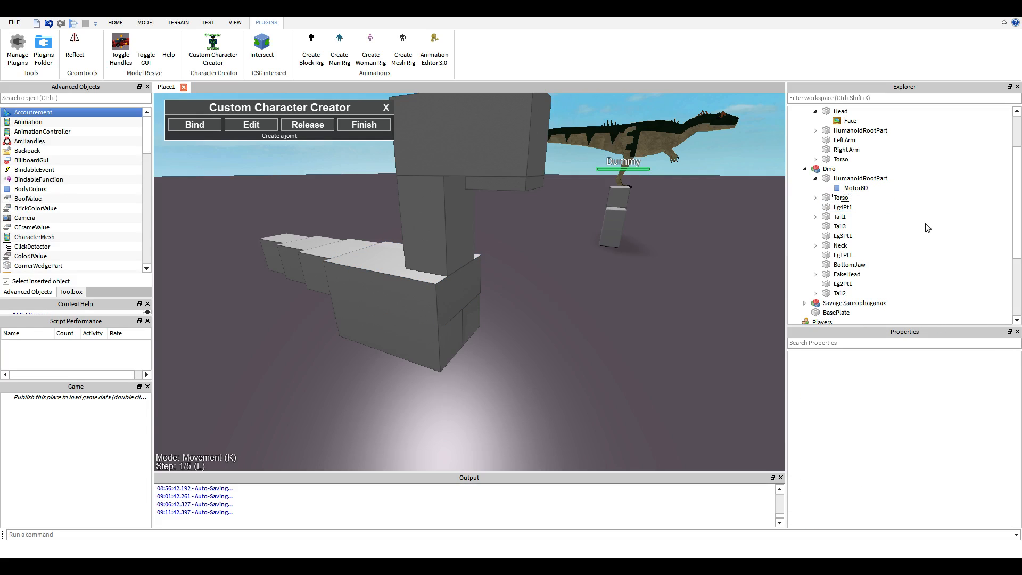
Set the transparency of Dino's HumanoidRootPart to 1 and collapse its contents
left_click(887, 180)
left_click(884, 401)
type("1")
left_click(953, 238)
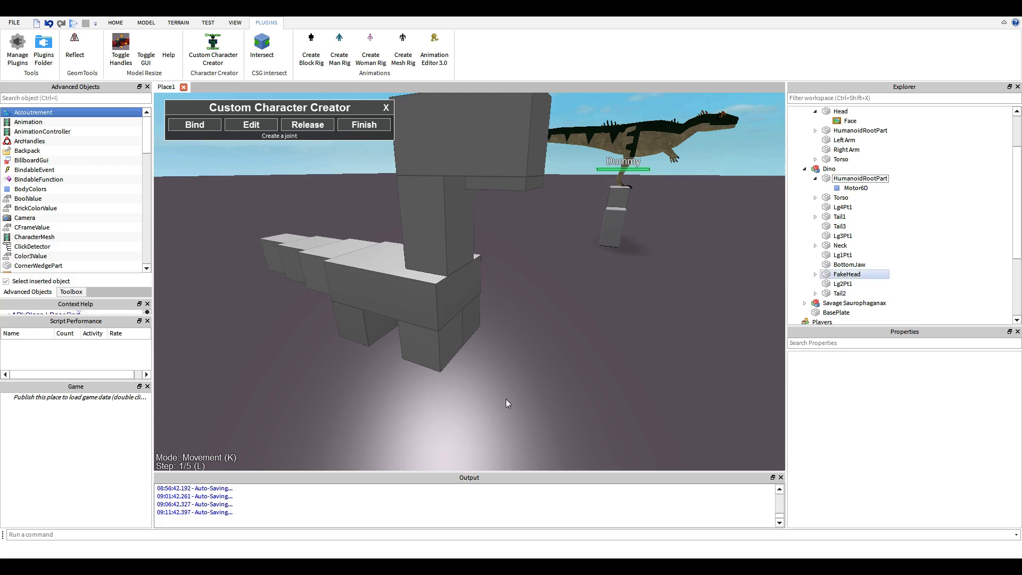
left_click(815, 178)
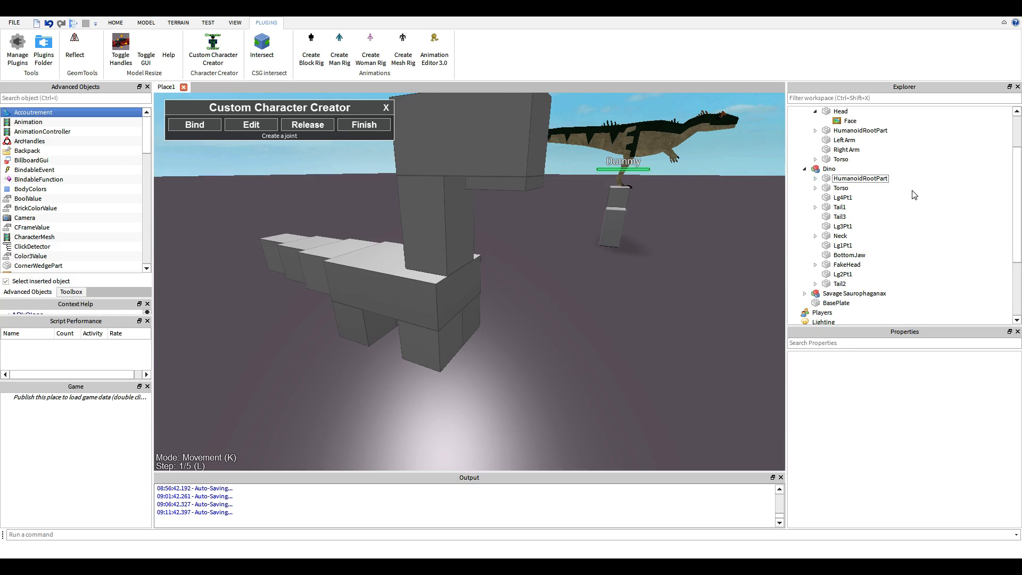
Insert a Humanoid object into the Dino model
right_click_drag(591, 280, 451, 223)
scroll(450, 223, "down", 3)
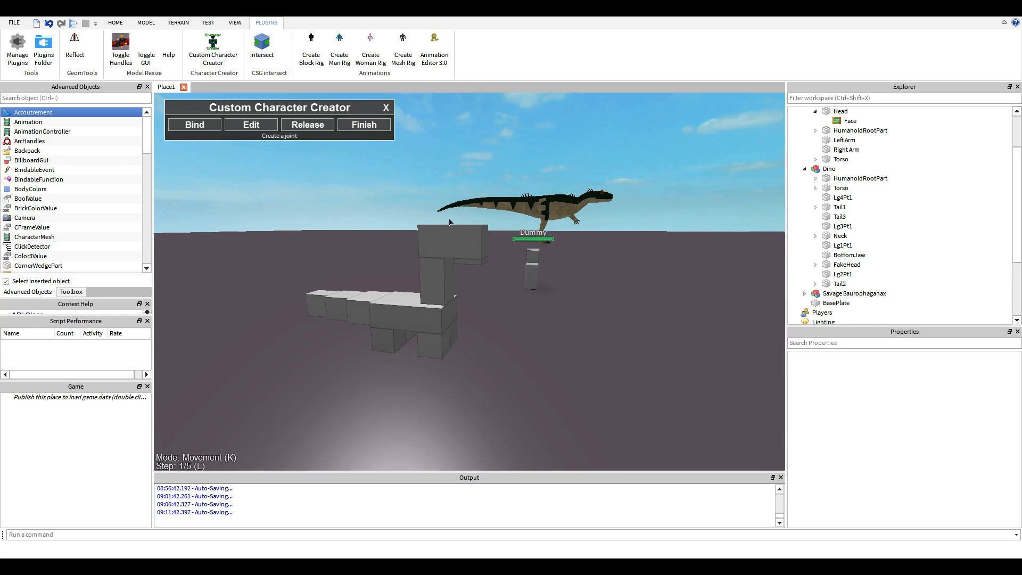
scroll(451, 228, "up", 5)
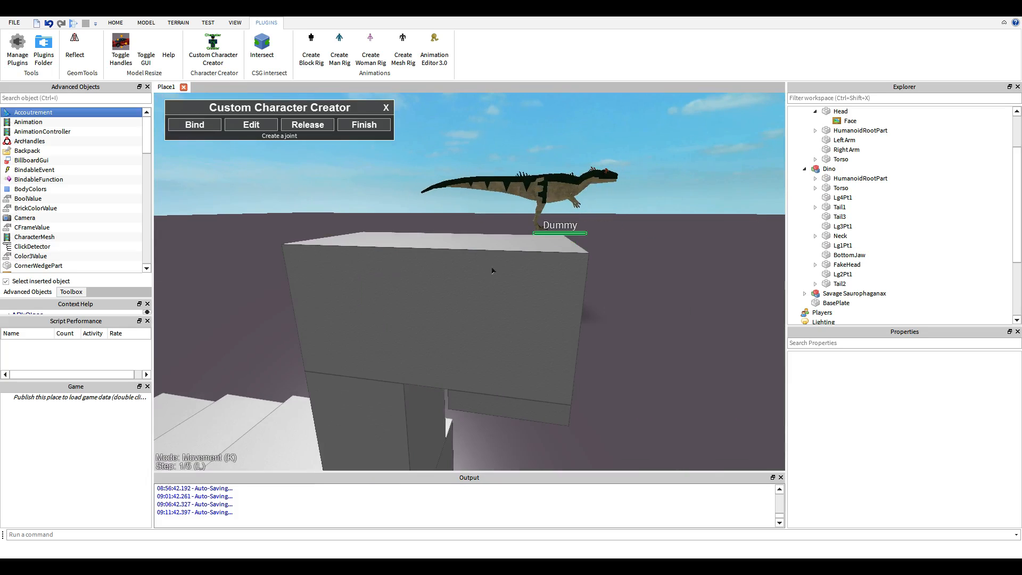
left_click(870, 264)
left_click(932, 235)
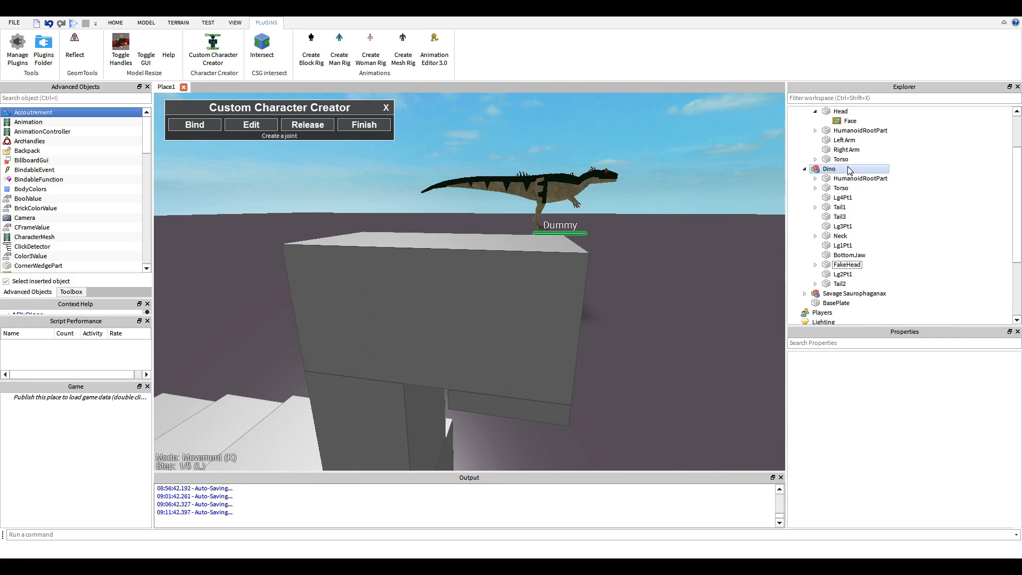
left_click(830, 169)
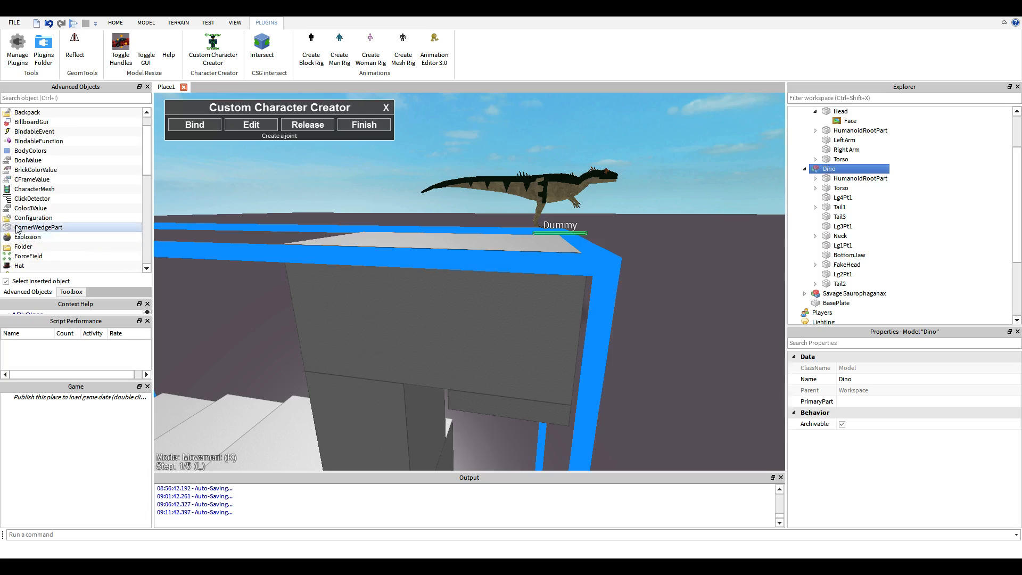
scroll(27, 222, "down", 5)
scroll(27, 222, "down", 7)
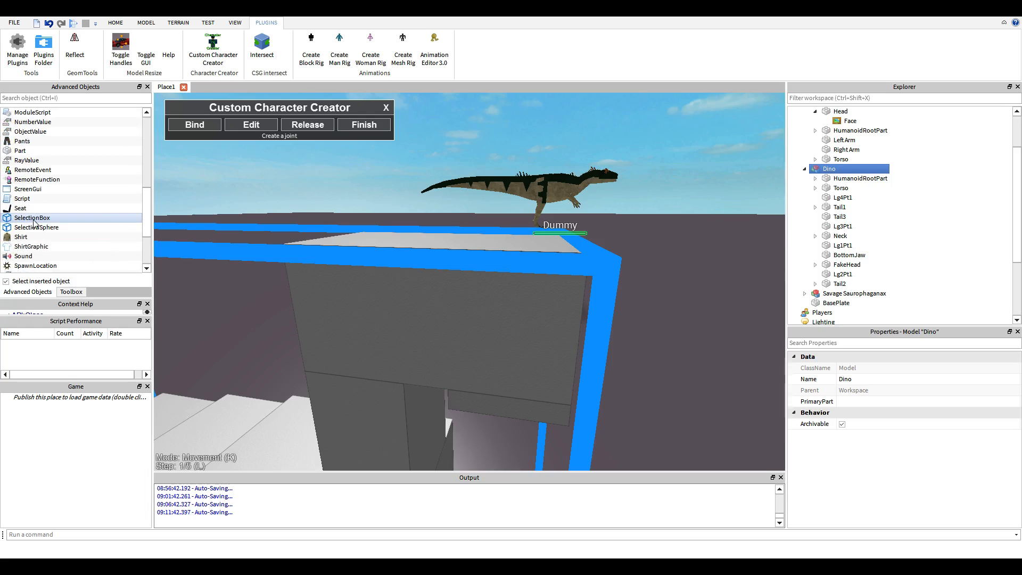
scroll(32, 213, "up", 7)
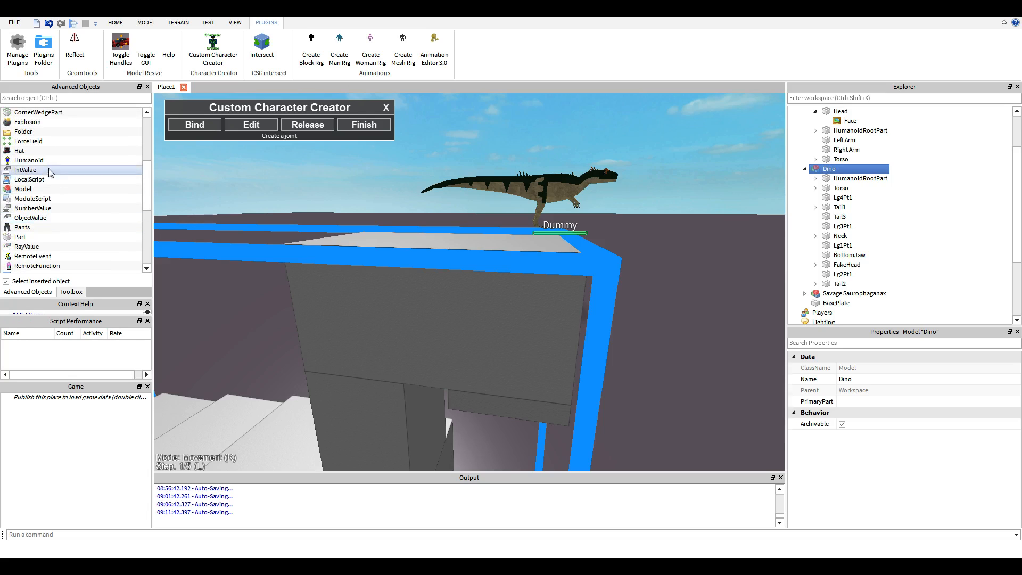
left_click(29, 153)
scroll(406, 338, "down", 5)
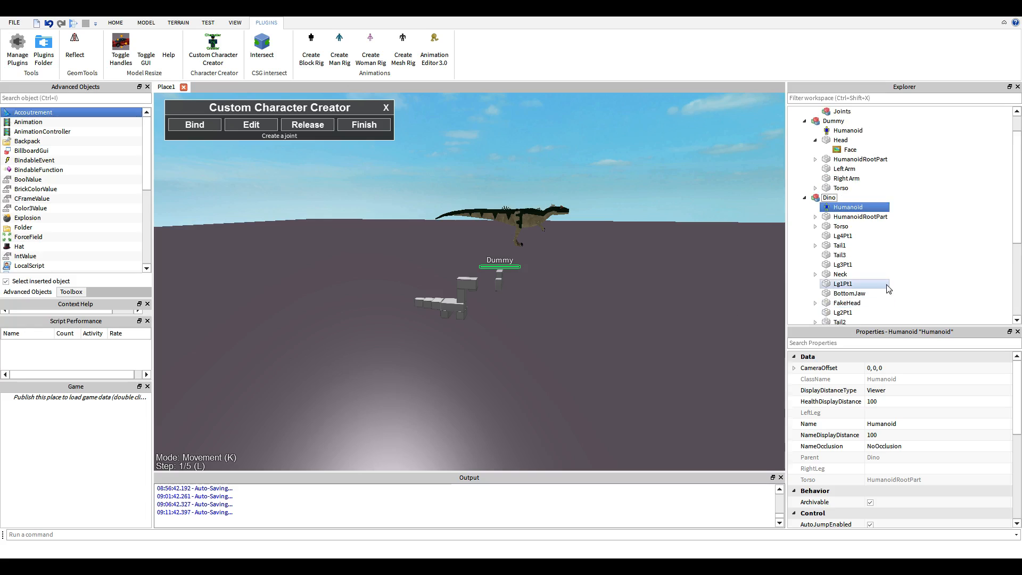
Rename Dino's FakeHead part to Head
left_click(848, 272)
left_click(849, 272)
type("He")
key("Return")
left_click(937, 276)
Delete the Humanoid from the Dino model and undo the deletion to refresh the model
left_click(857, 179)
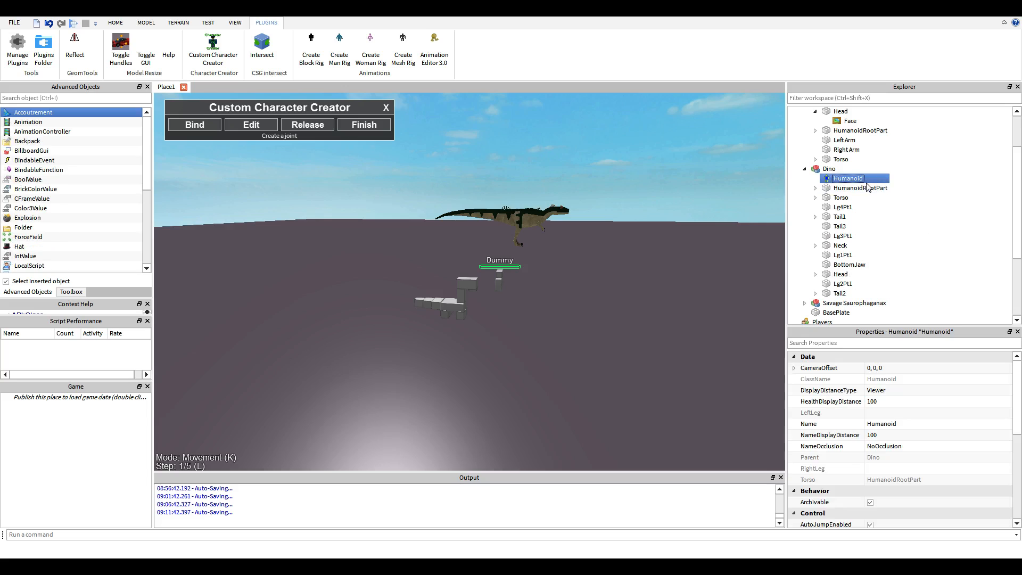
key("Delete")
left_click(853, 171)
key("ctrl+z")
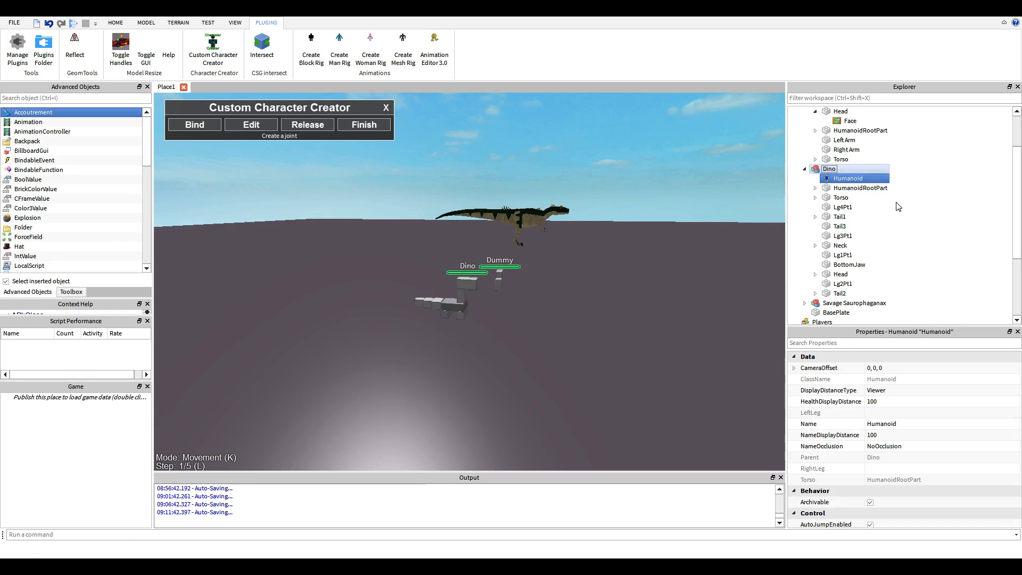
Examine the name tag above the dinosaur's head and review the Humanoid's properties, including NameOcclusion
scroll(637, 301, "up", 3)
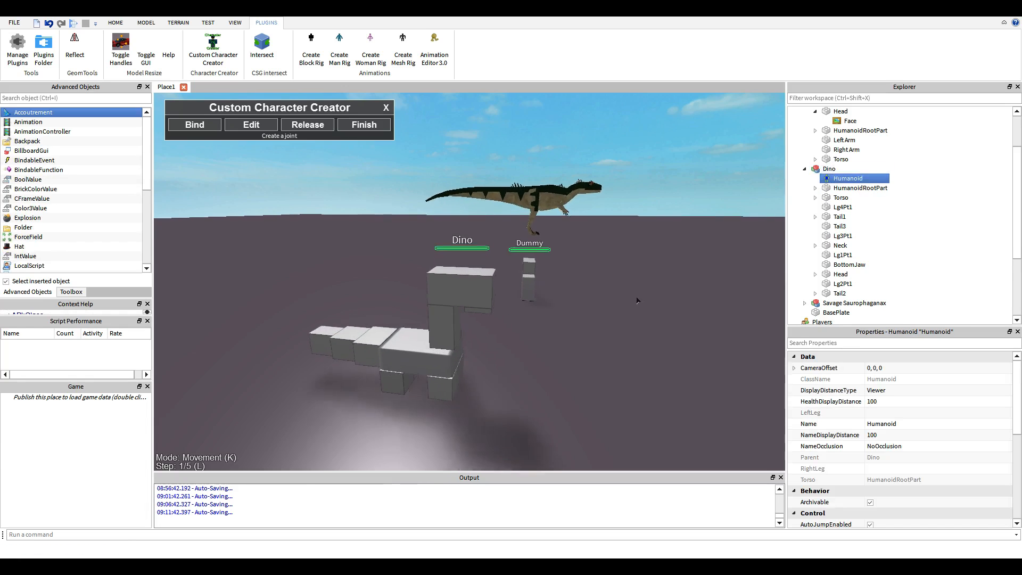
scroll(637, 300, "up", 3)
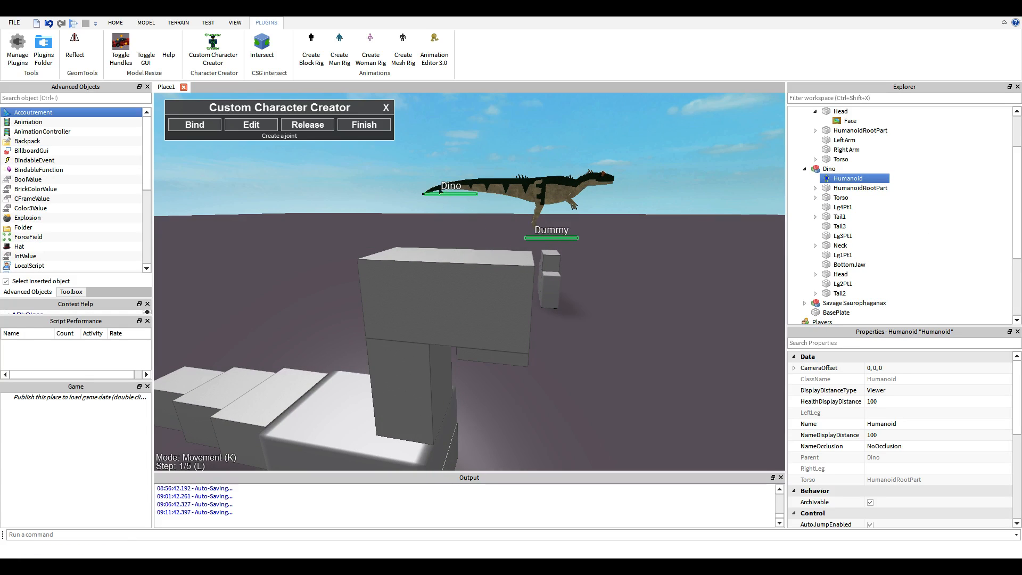
right_click_drag(447, 182, 449, 181)
right_click_drag(494, 150, 500, 209)
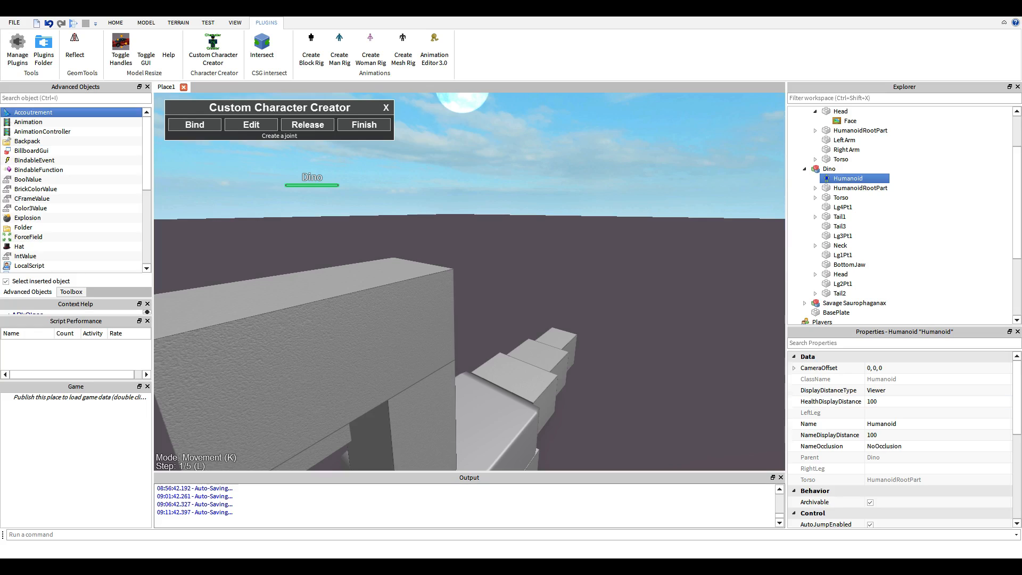
scroll(972, 410, "down", 1)
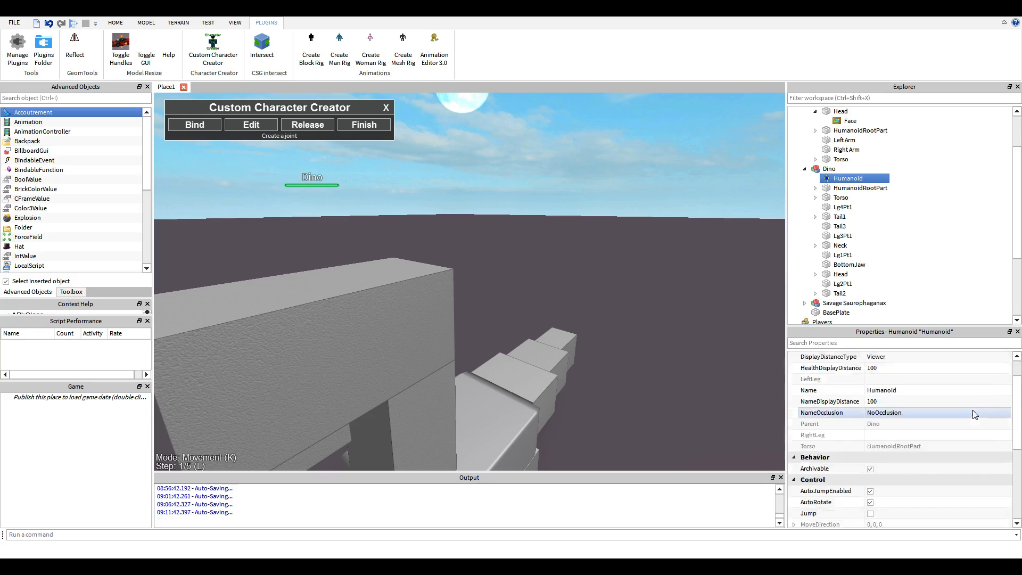
left_click(940, 413)
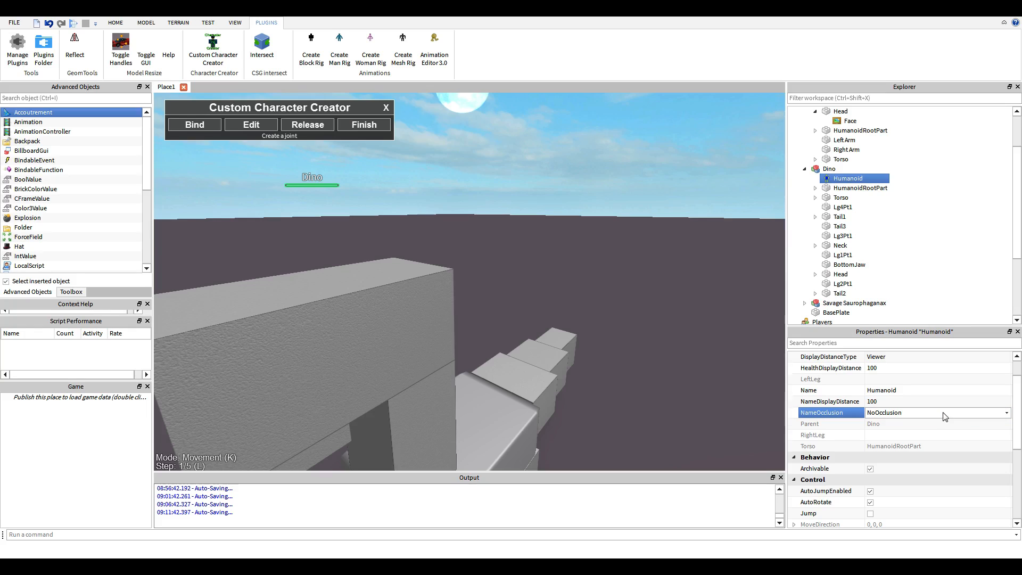
scroll(951, 430, "down", 4)
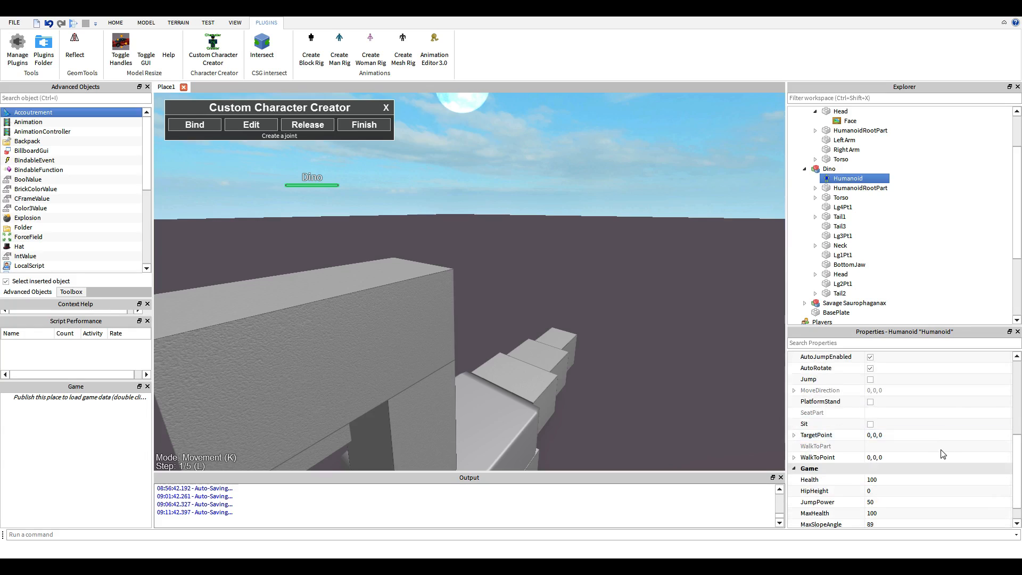
scroll(943, 452, "down", 1)
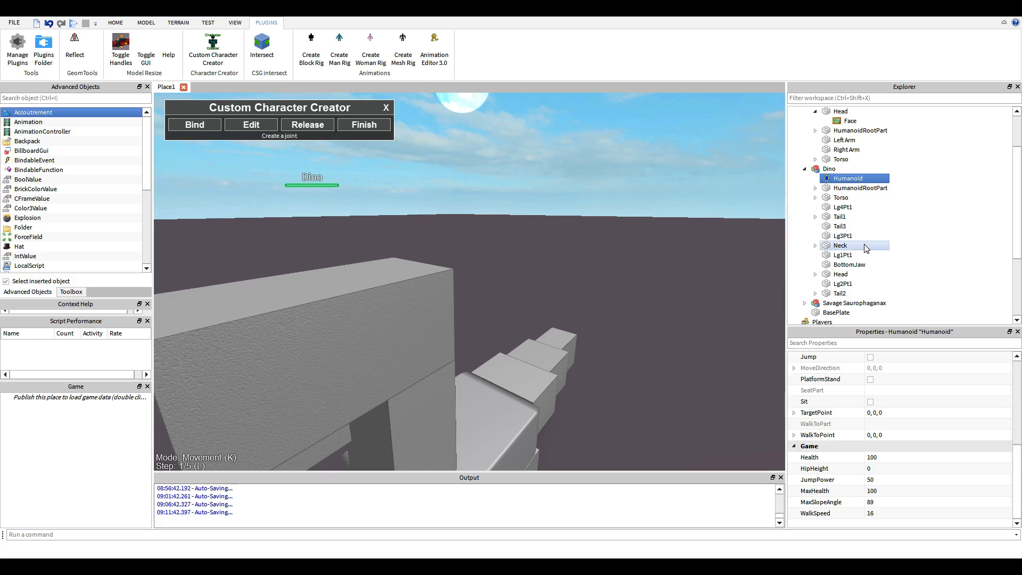
Set the transparency of Dino's Head part to 1 and view the dinosaur from the side
left_click(854, 274)
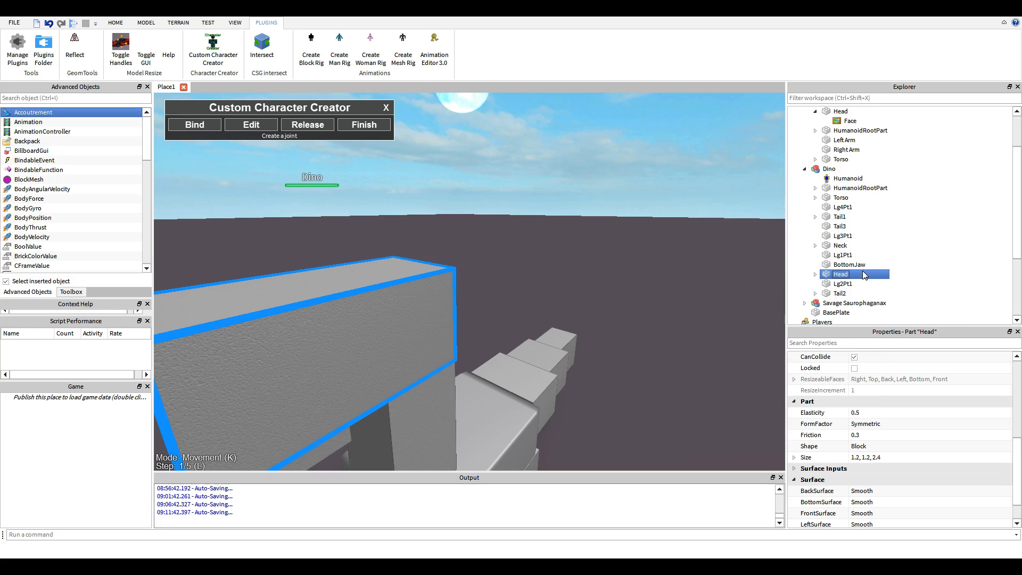
scroll(890, 405, "up", 6)
left_click(887, 401)
type("1")
key("Return")
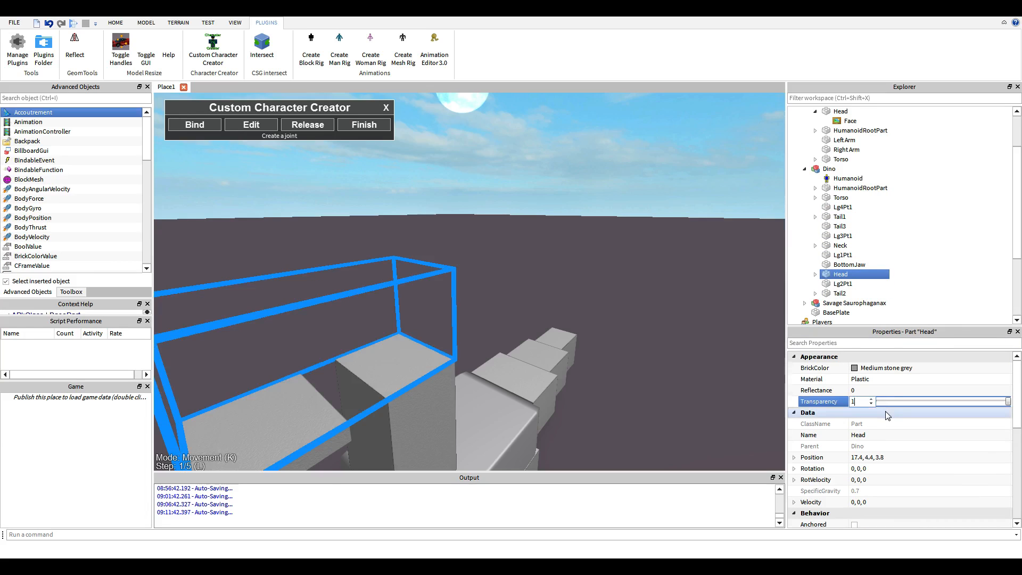
key("f")
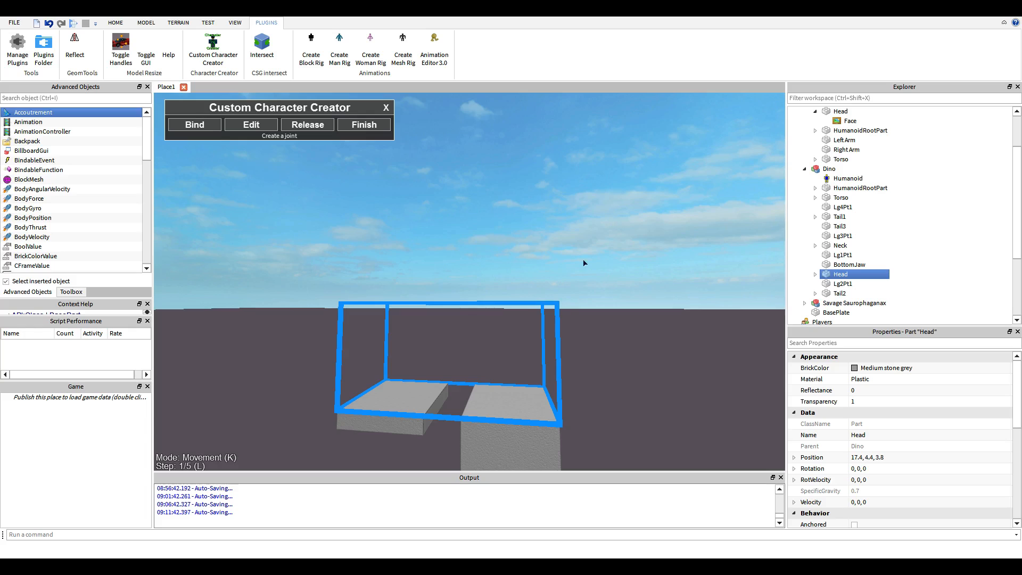
scroll(584, 263, "down", 5)
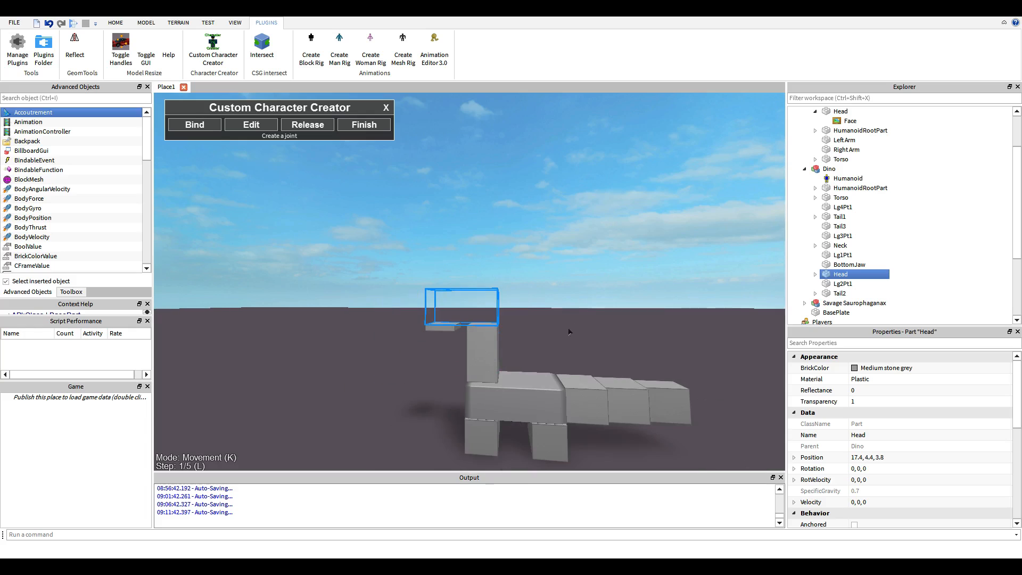
Set the transparency of Dino's Head part back to 0
left_click(905, 402)
type("0")
key("Return")
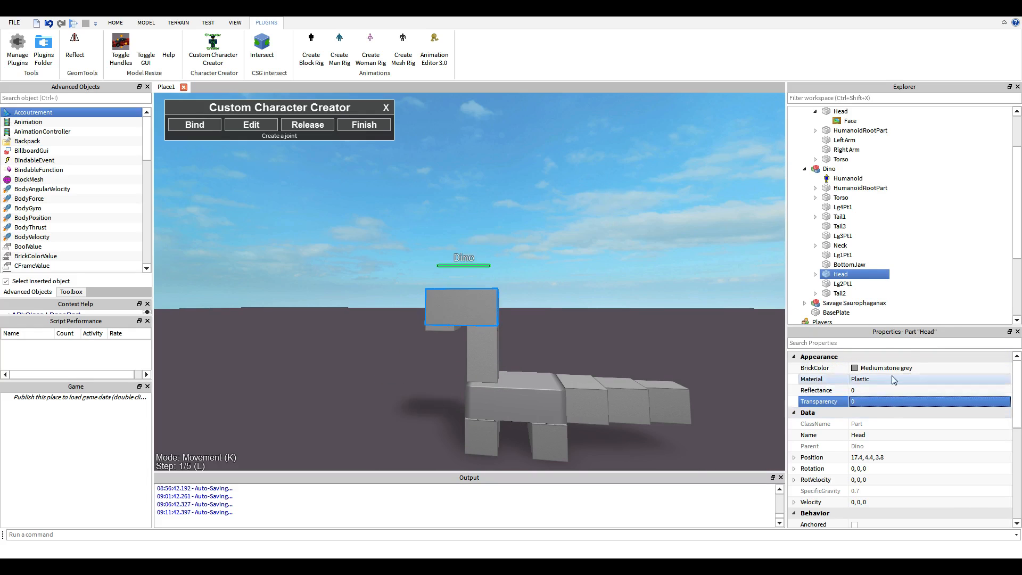
Rename Dino's Head part back to FakeHead
double_click(845, 274)
type("Fake")
key("Return")
left_click(916, 278)
Duplicate the FakeHead part inside the Dino model and rename the copy Head
right_click(887, 275)
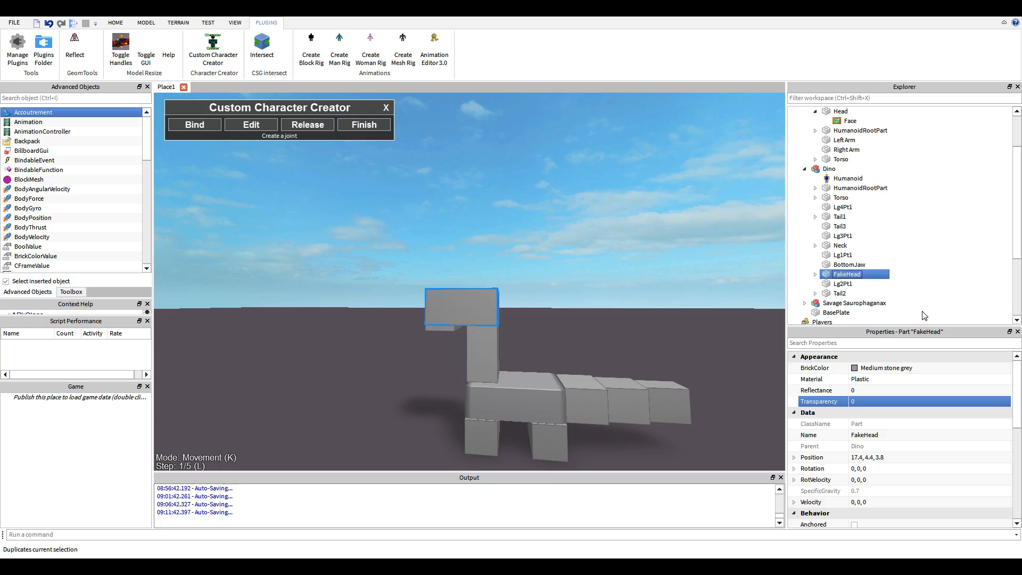
double_click(847, 188)
type("Head")
key("Return")
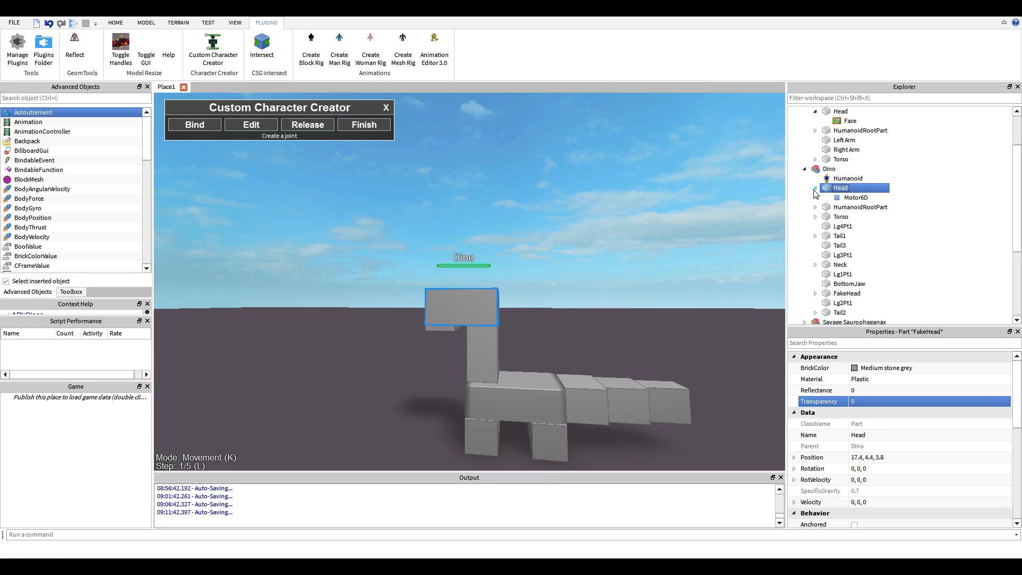
Delete the leftover Motor6D from Dino's new Head part
left_click(814, 190)
right_click(837, 198)
left_click(877, 251)
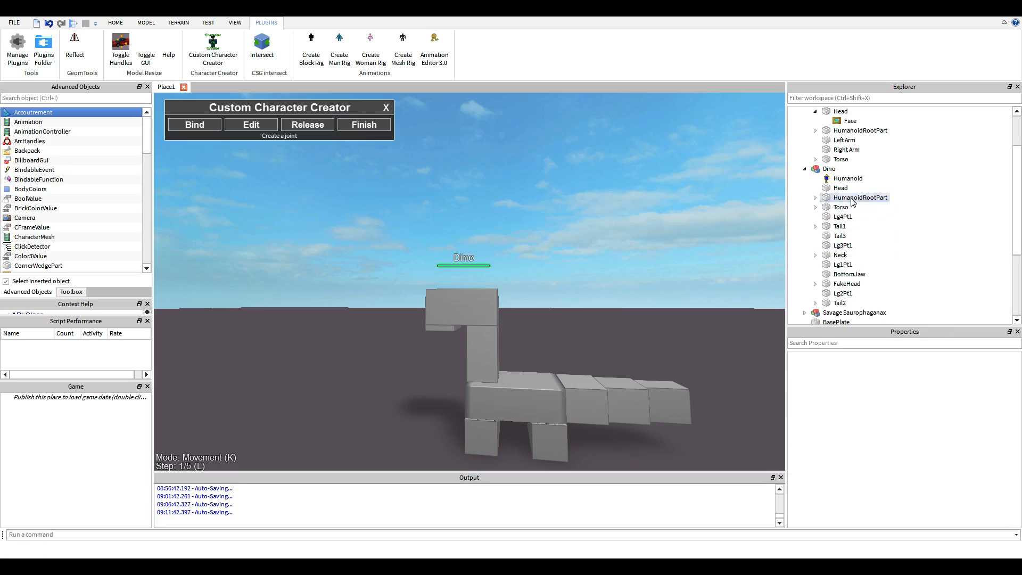
Set the transparency of Dino's Head part to 1
left_click(841, 189)
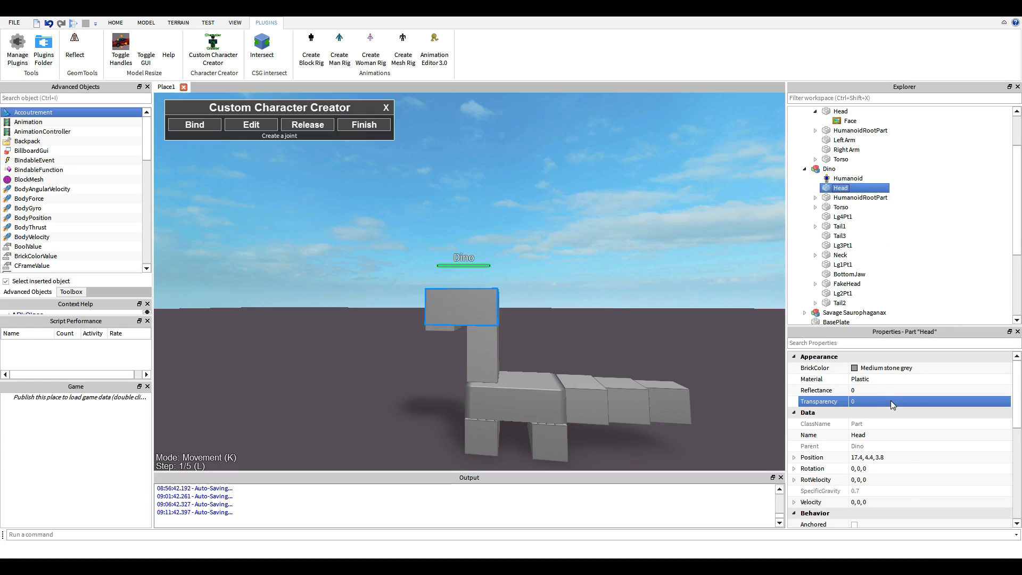
type("1")
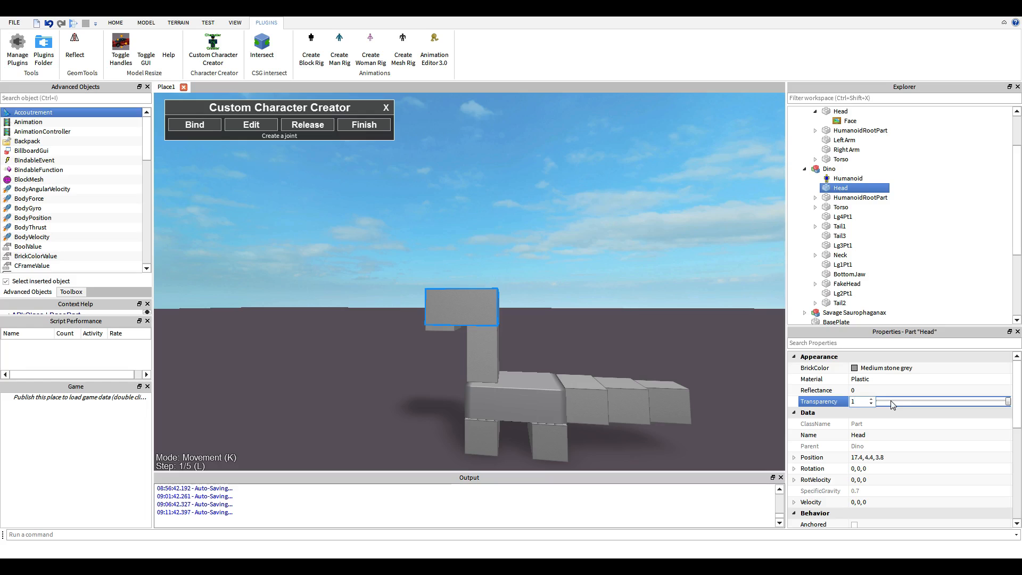
left_click(947, 251)
left_click(873, 180)
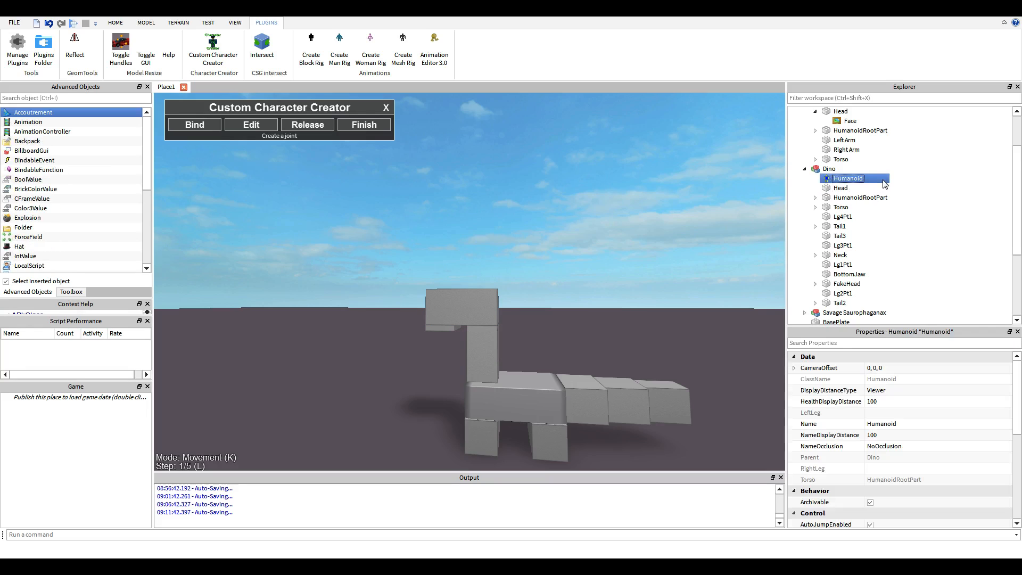
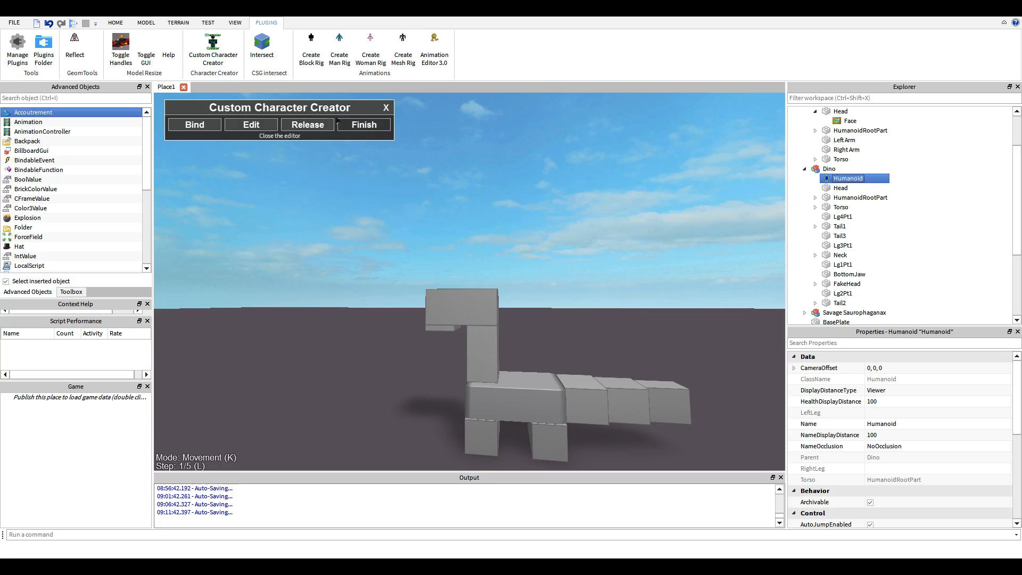
Bind the Head part to the Torso as base part in Custom Character Creator
left_click(211, 124)
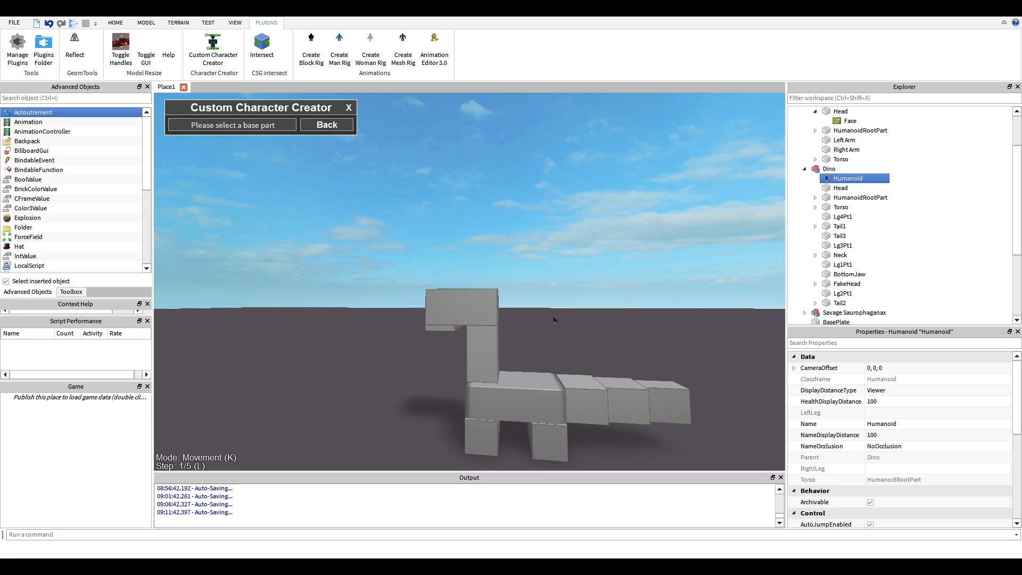
left_click(521, 378)
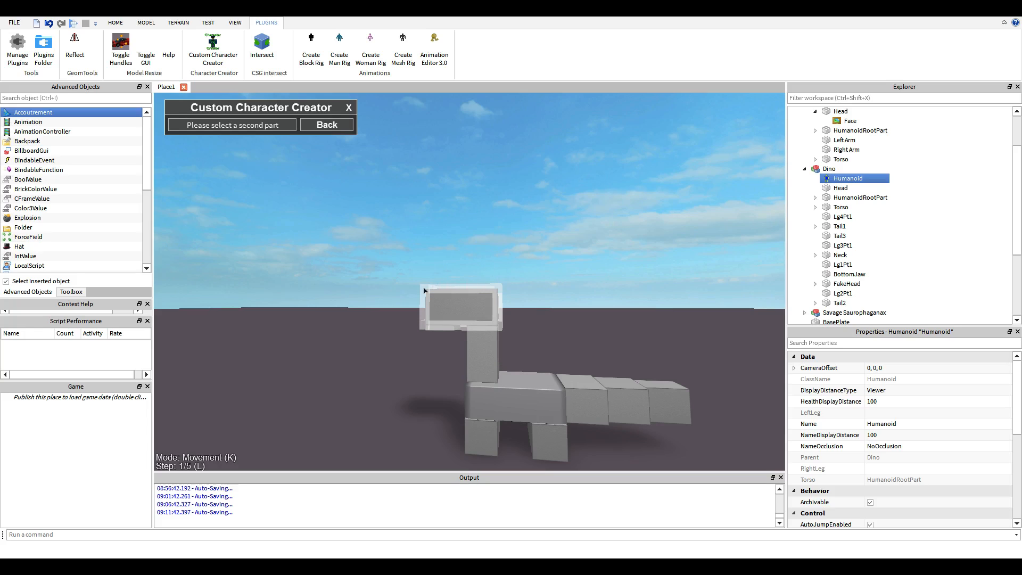
left_click(490, 282)
Look through the Motor6D joints under Dino's Torso to find the one linking Torso and Head
scroll(935, 213, "down", 1)
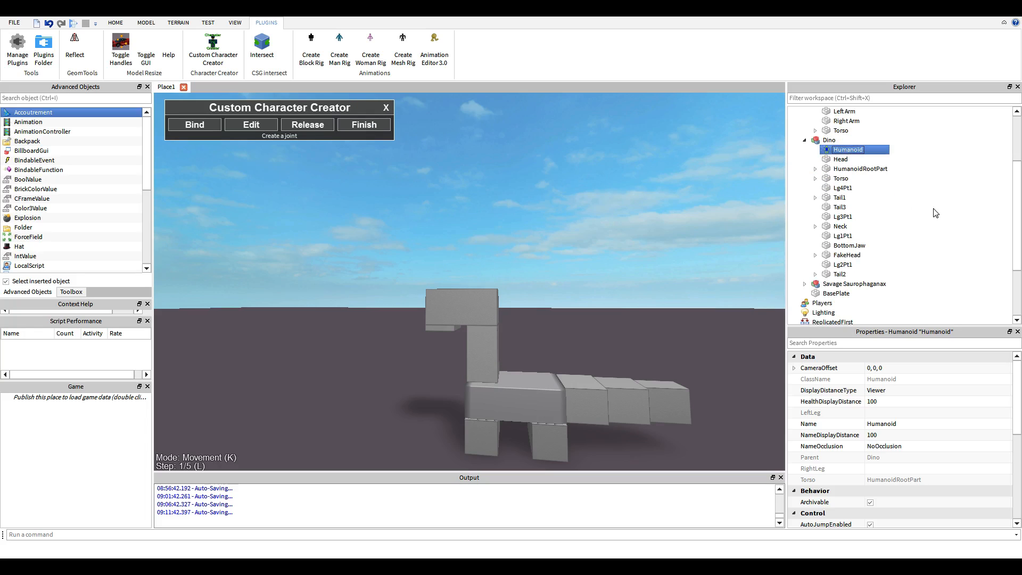
left_click(815, 179)
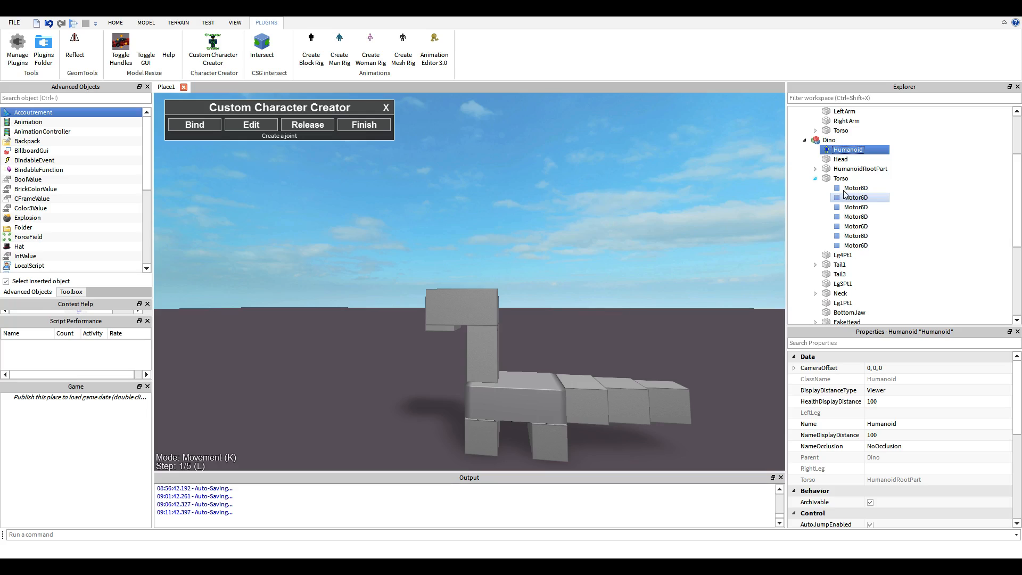
left_click(844, 189)
key("Down")
key("Down")
key("Down")
key("Down")
key("Down")
key("Down")
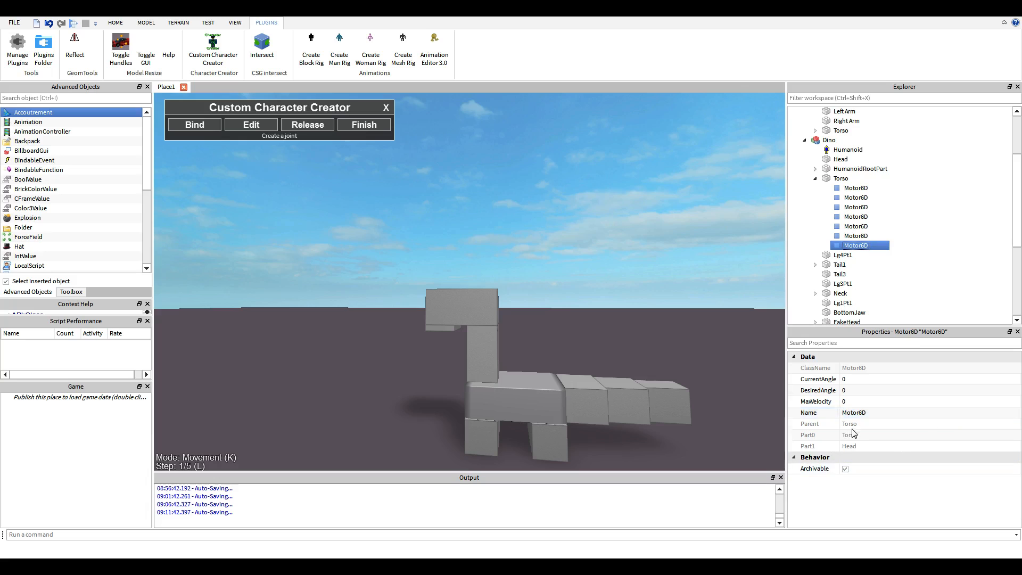
left_click(902, 220)
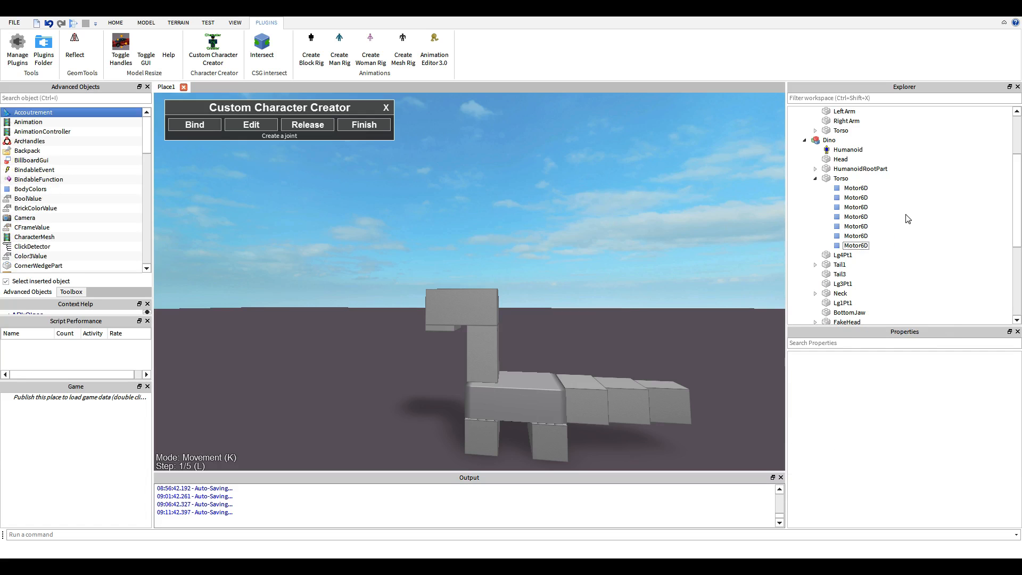
left_click(815, 178)
Examine Dino's Torso up close along with its children and its shape and surface properties
scroll(550, 272, "down", 10)
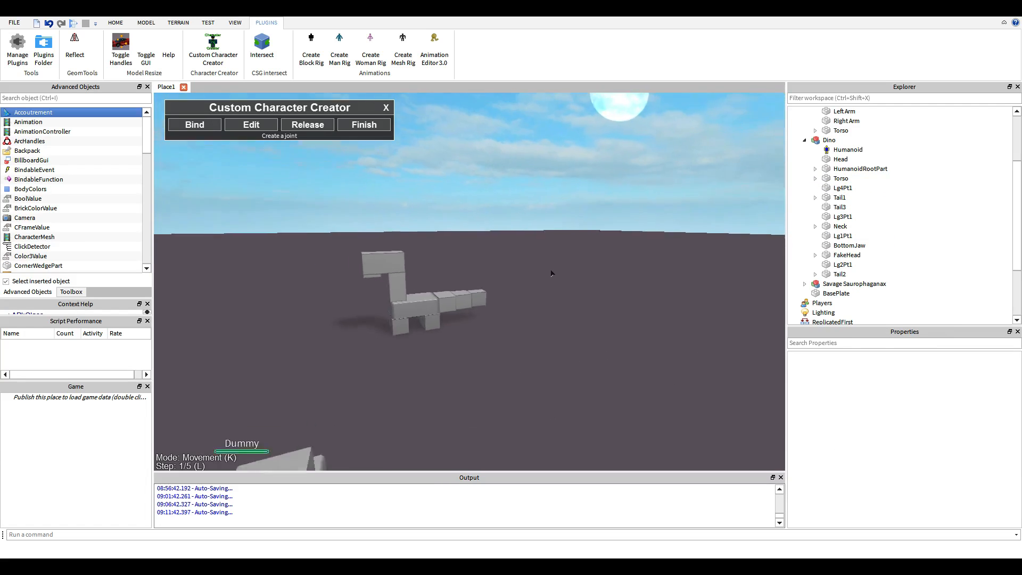
scroll(549, 273, "up", 10)
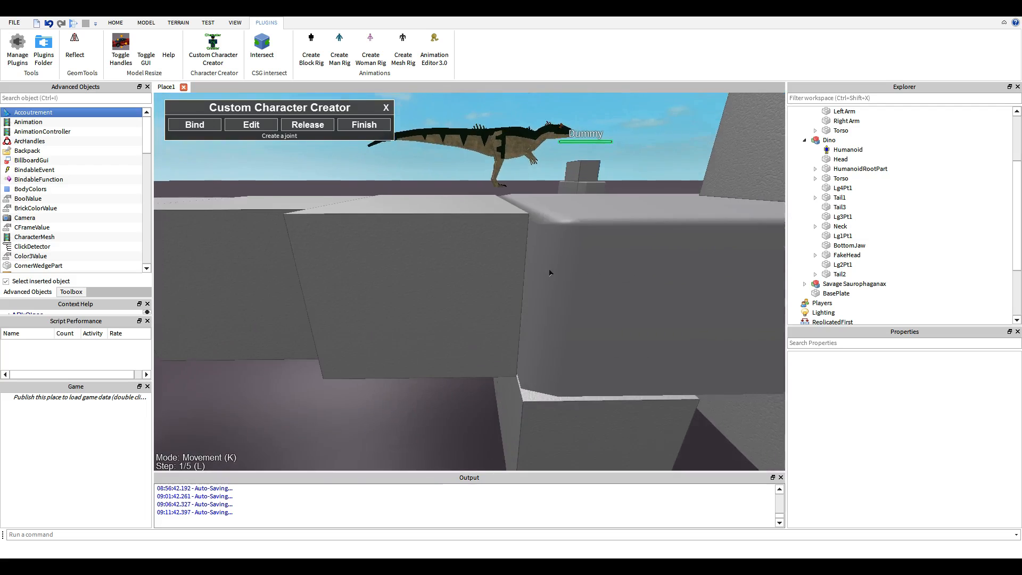
right_click_drag(549, 272, 563, 272)
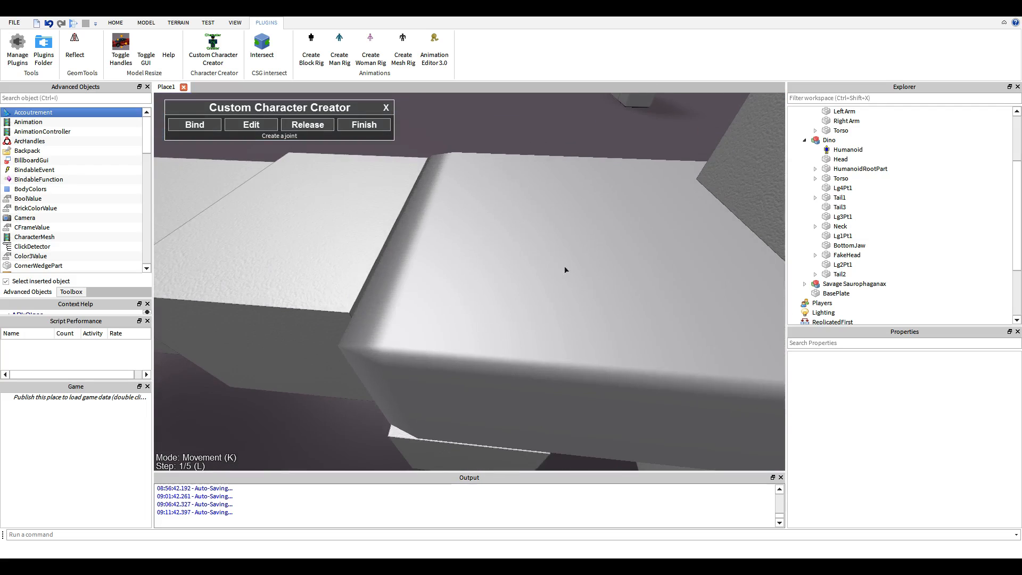
scroll(544, 278, "down", 5)
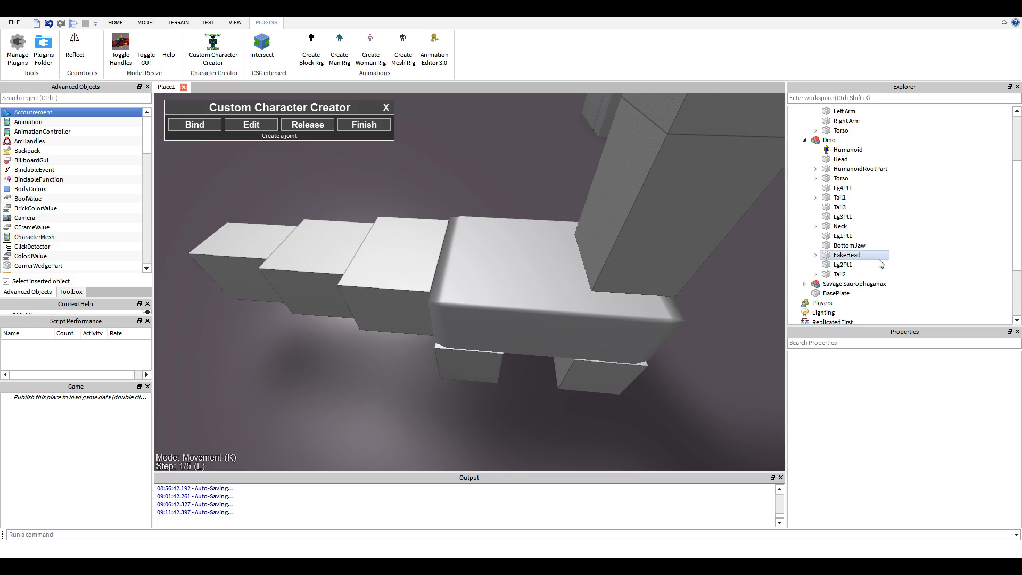
left_click(878, 178)
scroll(921, 415, "down", 4)
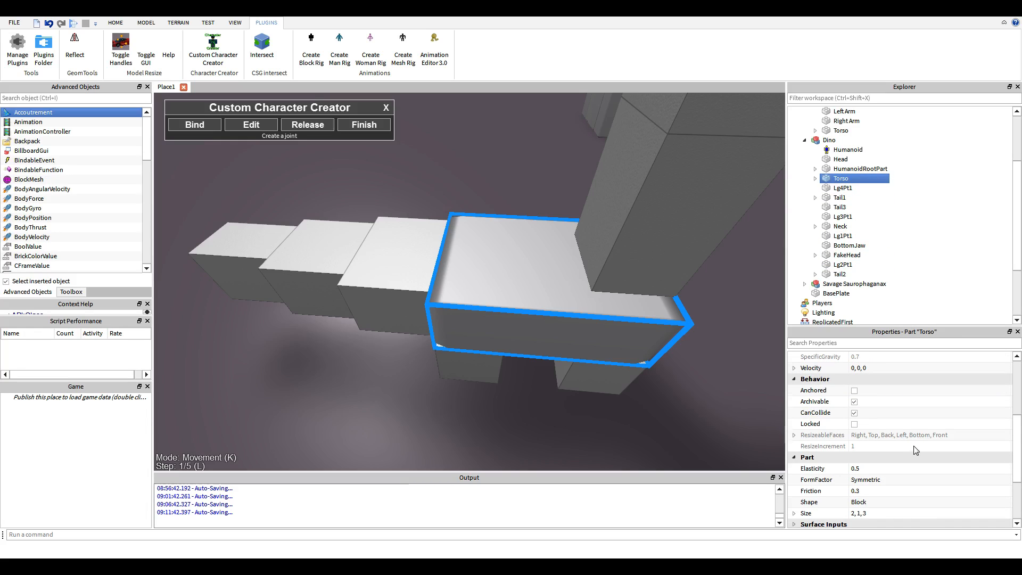
left_click(815, 178)
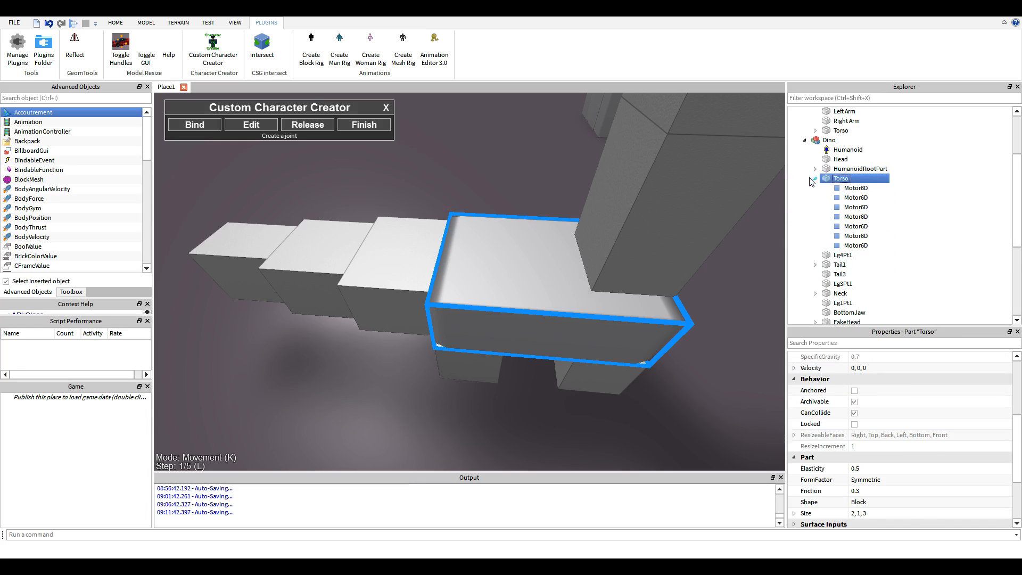
left_click(815, 178)
scroll(941, 486, "down", 3)
left_click(949, 469)
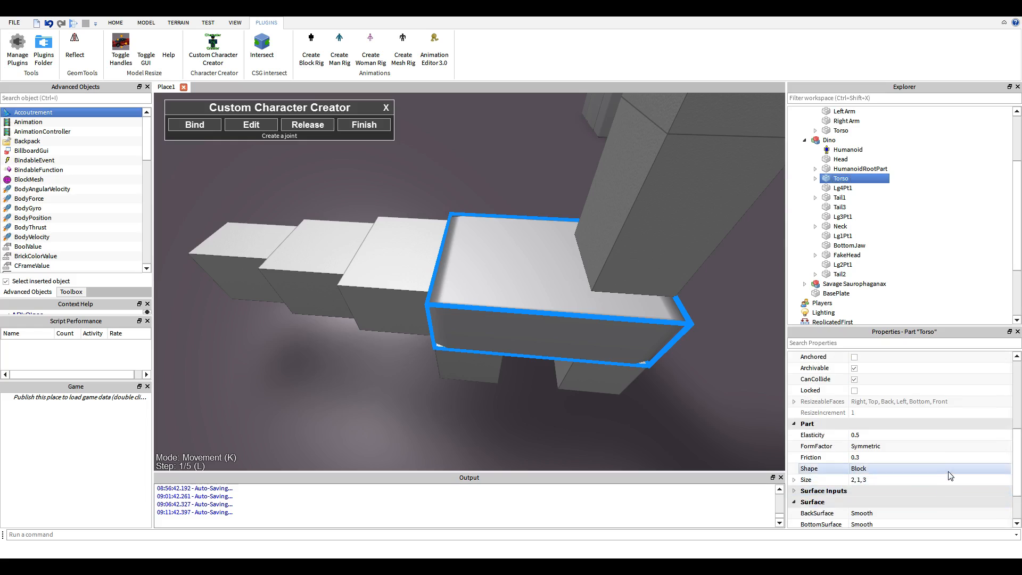
left_click(906, 193)
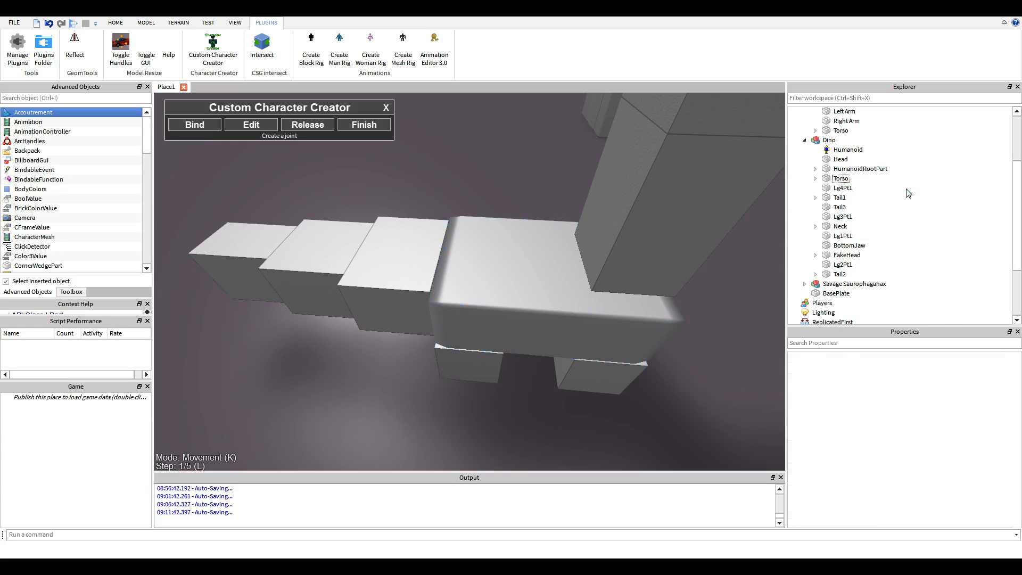
Insert a BlockMesh into Dino's Torso to square off its rounded edges
left_click(854, 178)
scroll(45, 181, "down", 3)
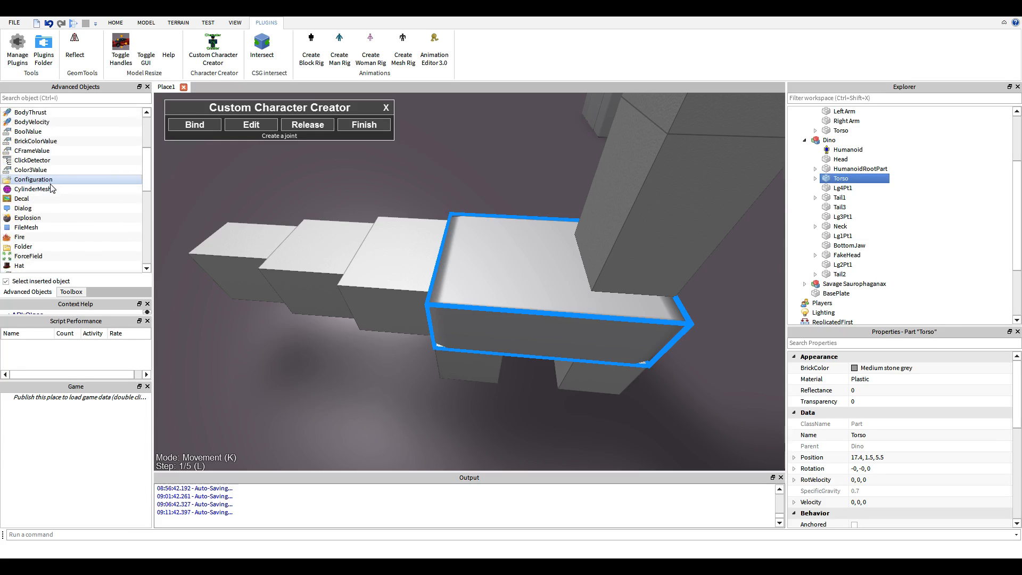
left_click(32, 151)
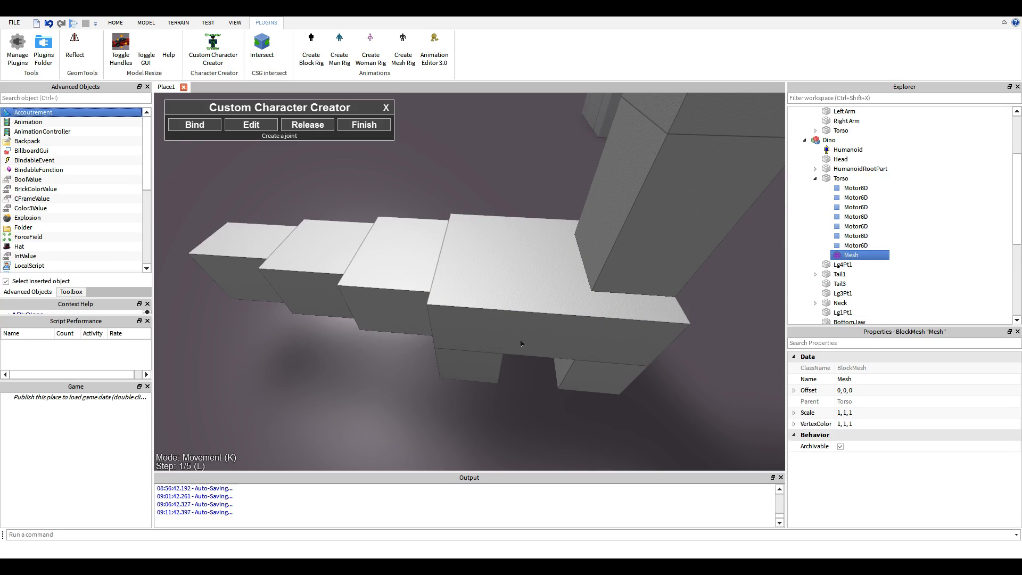
left_click(939, 238)
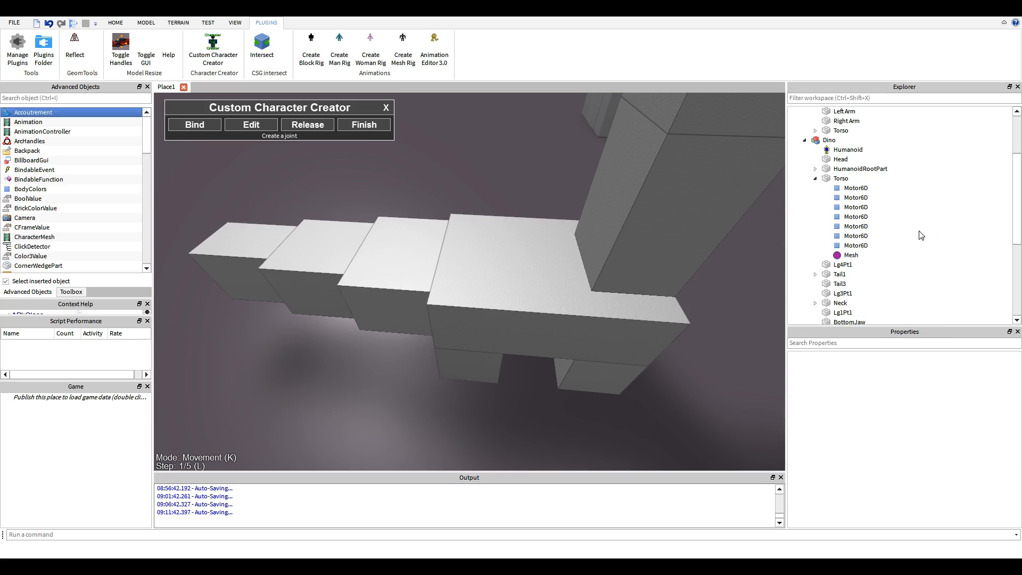
left_click(815, 178)
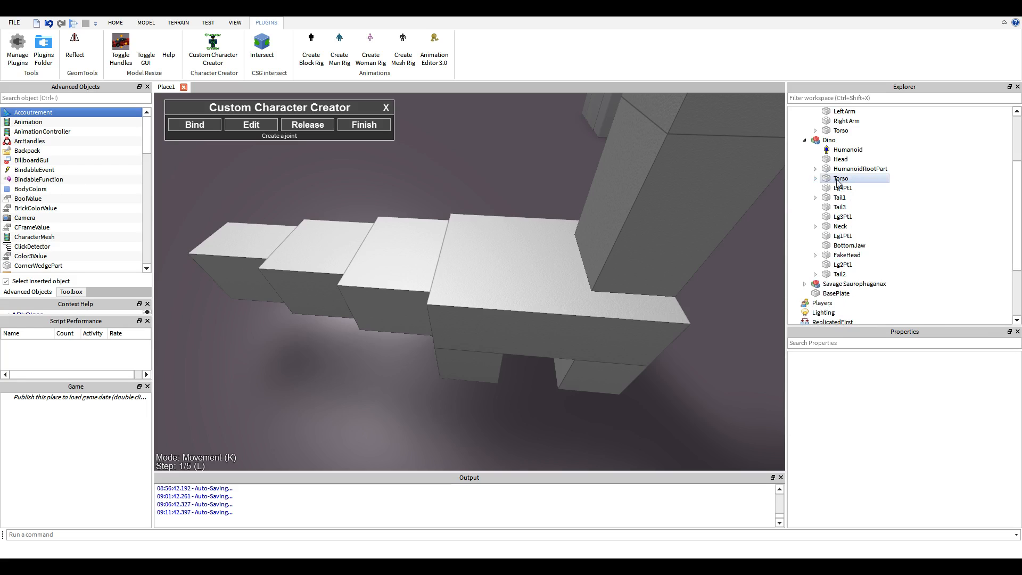
Focus the view on Dino's HumanoidRootPart and look over the dinosaur
left_click(854, 170)
key("f")
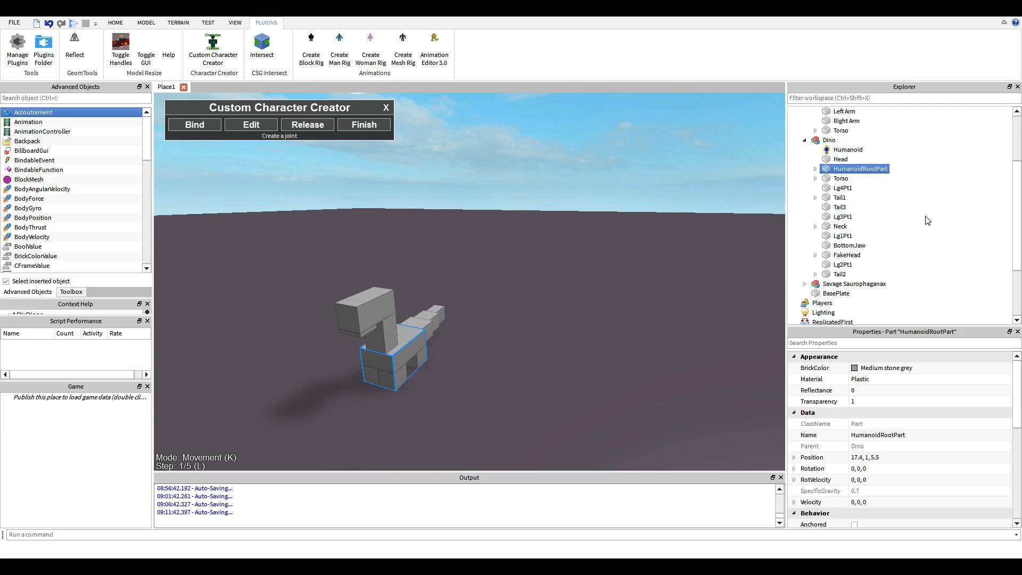
left_click(927, 220)
scroll(616, 286, "up", 5)
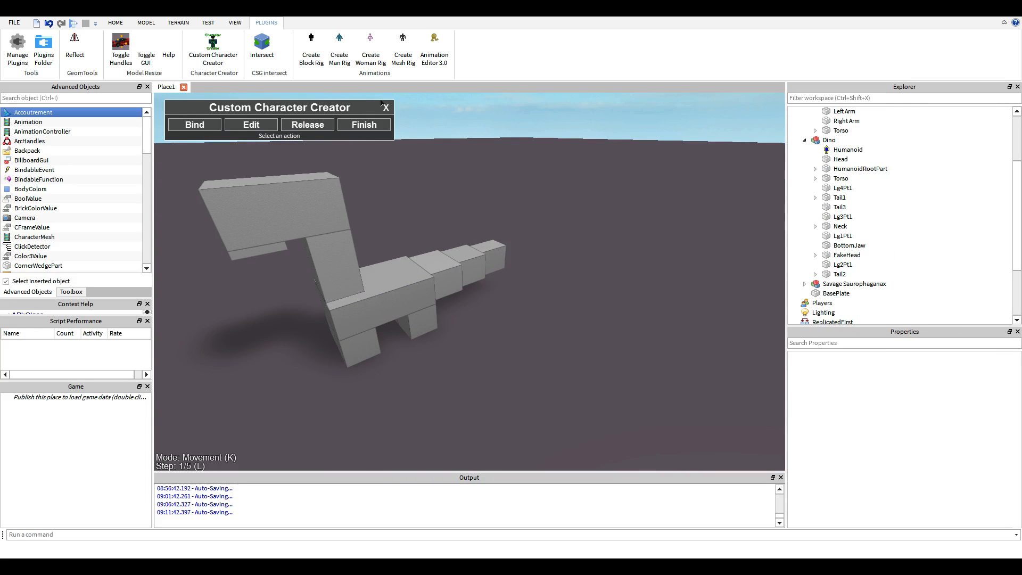
Close Custom Character Creator and select the whole Dino model
left_click(386, 107)
scroll(373, 111, "down", 5)
left_click(121, 24)
left_click(83, 50)
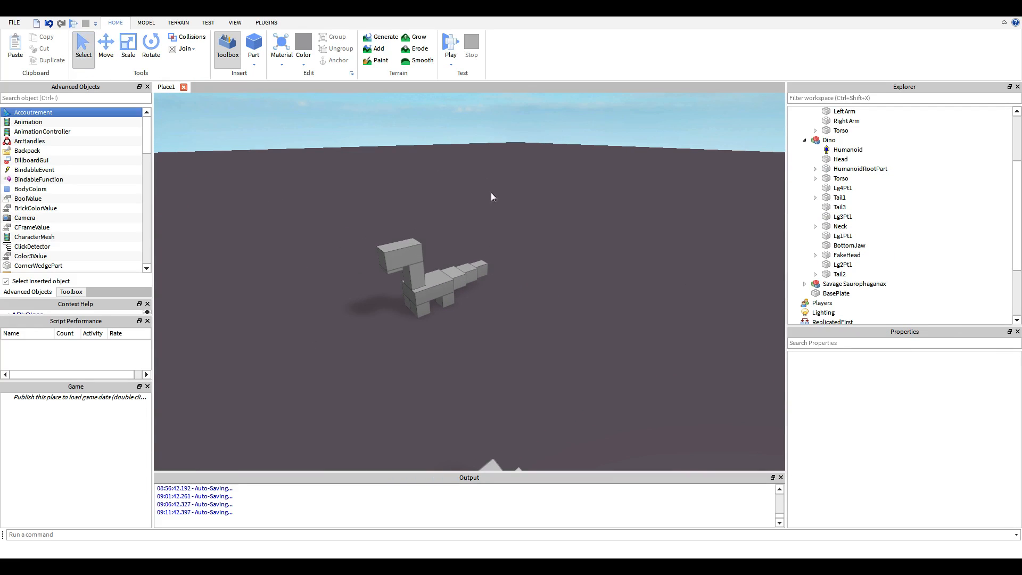
left_click(418, 277)
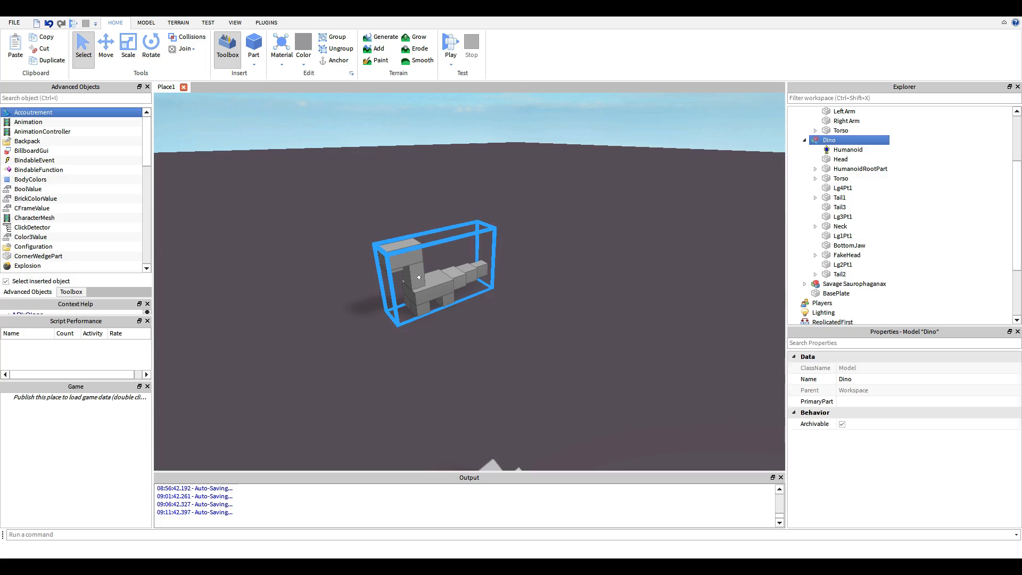
scroll(418, 277, "up", 3)
key("a")
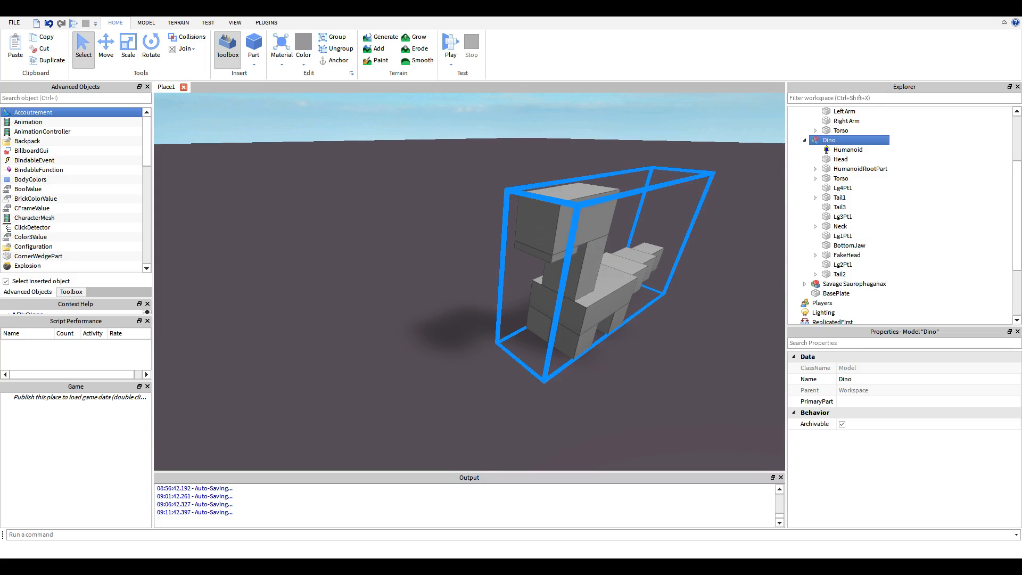
Reopen Custom Character Creator on the Dino model and inspect its joints from several angles
left_click(264, 23)
left_click(213, 47)
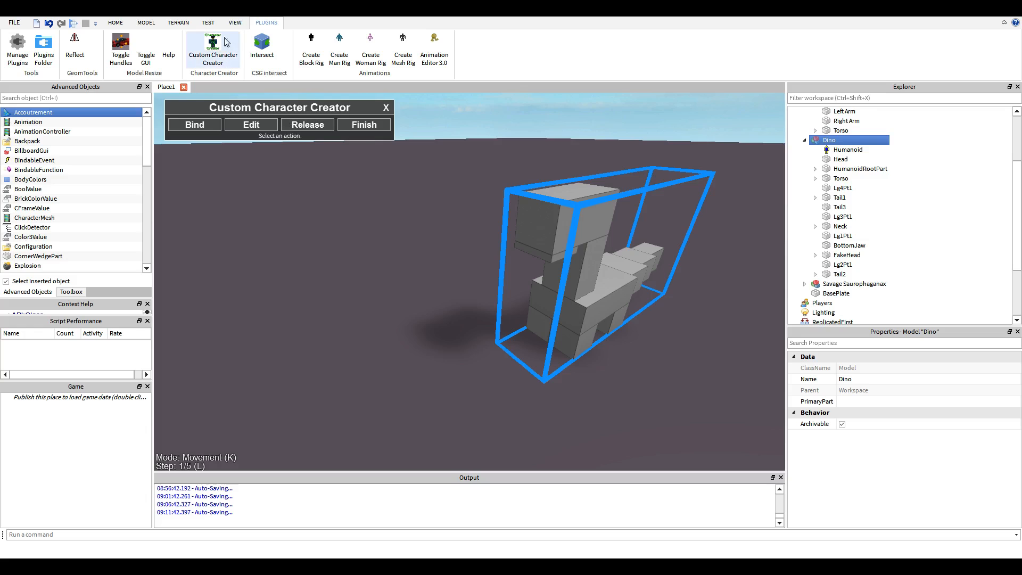
left_click(251, 124)
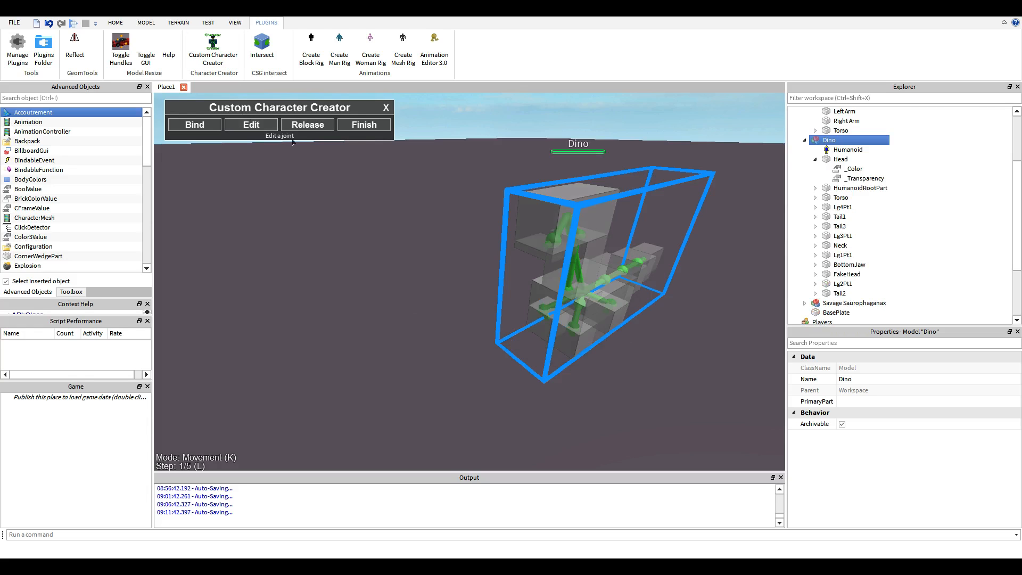
right_click_drag(607, 341, 608, 340)
scroll(607, 340, "up", 4)
scroll(605, 342, "down", 10)
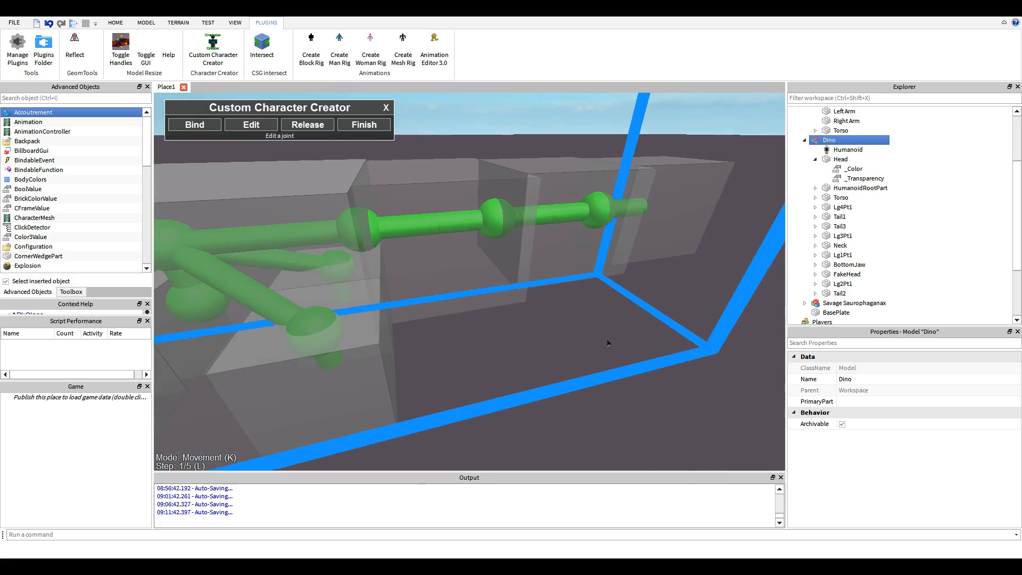
Finish the joint editing, close Custom Character Creator and deselect the Dino model
left_click(378, 125)
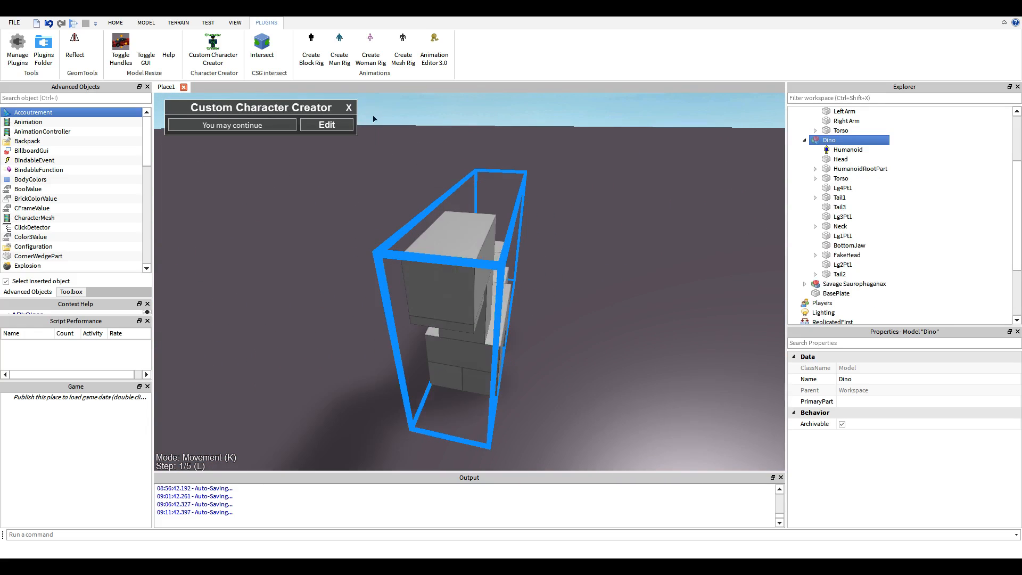
left_click(325, 118)
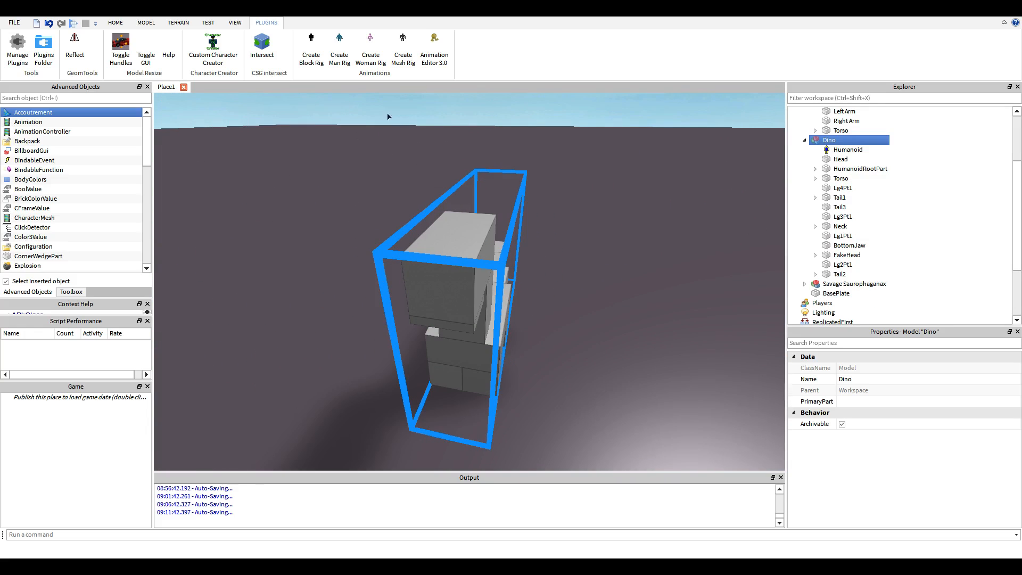
scroll(380, 123, "down", 3)
left_click(969, 154)
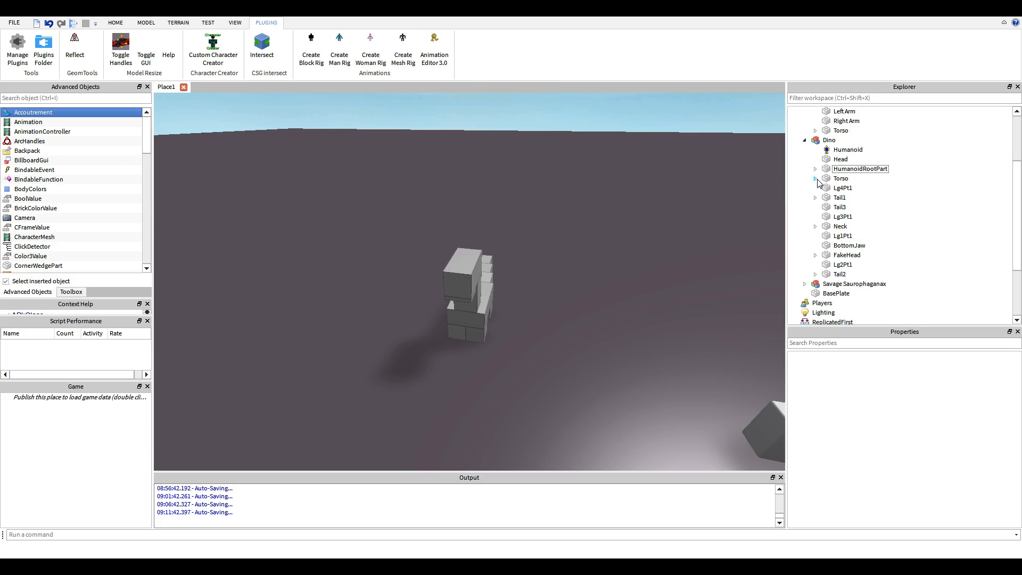
Delete the Dummy rig and the Savage Saurophaganax model from the workspace
left_click(435, 60)
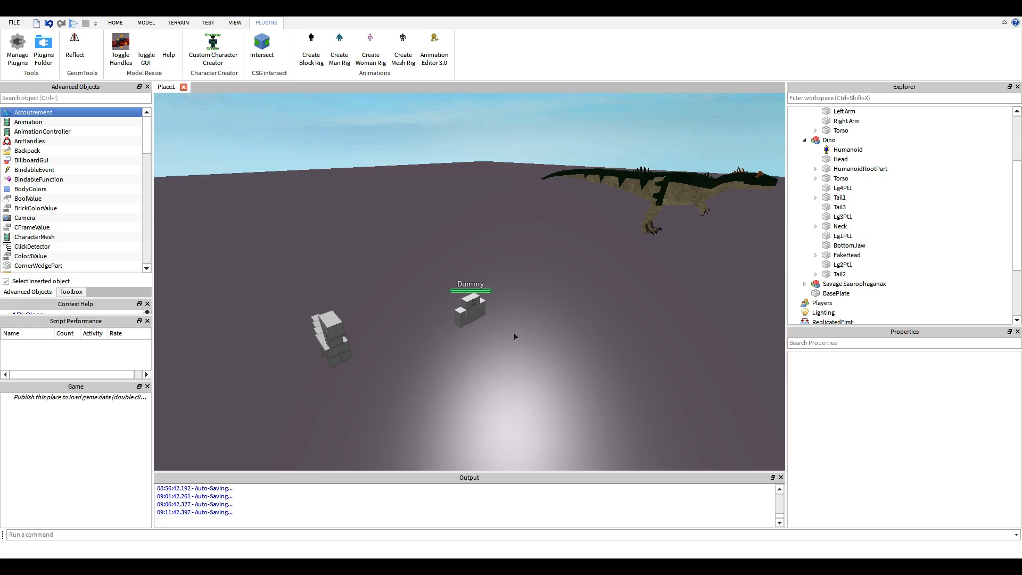
left_click(115, 23)
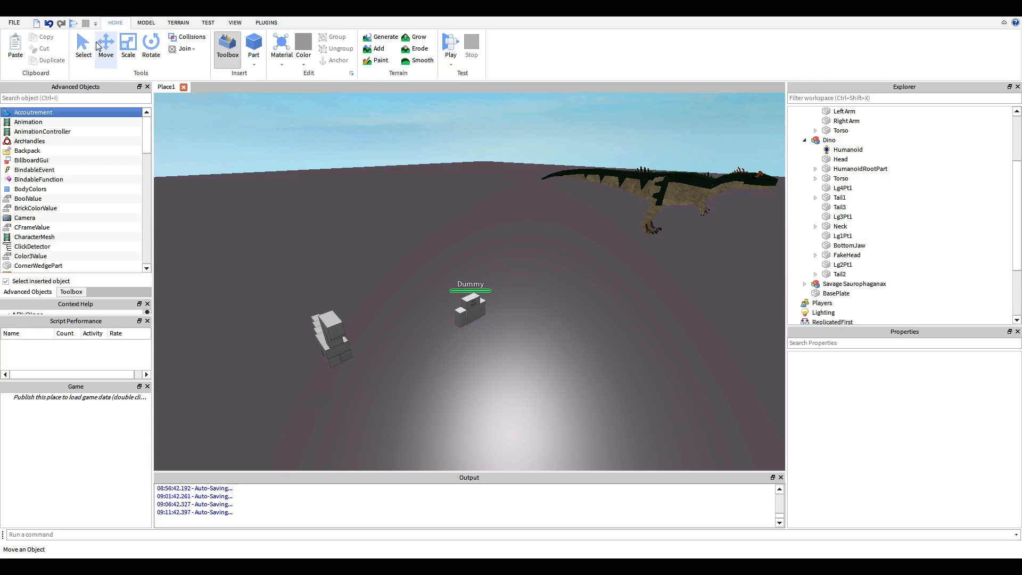
left_click_drag(471, 312, 596, 237)
left_click_drag(433, 149, 722, 241)
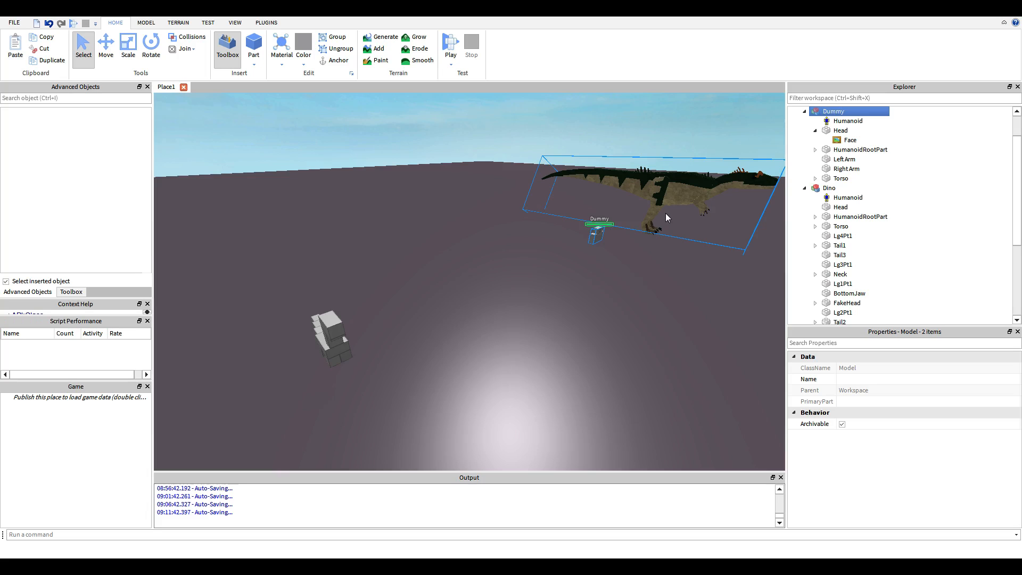
key("Delete")
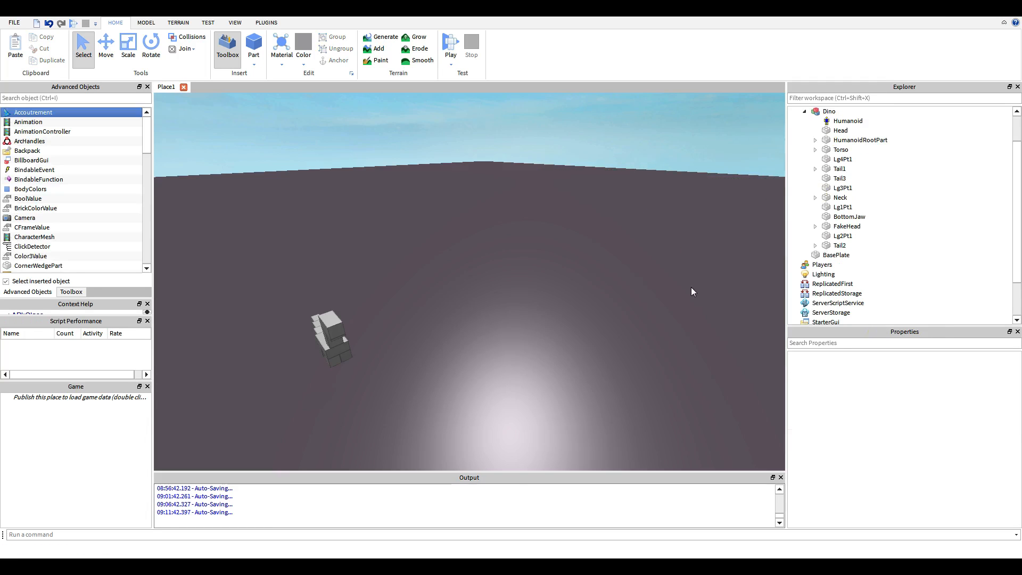
Anchor the Dino model's HumanoidRootPart
right_click_drag(643, 274, 643, 274)
scroll(644, 273, "up", 3)
left_click(518, 239)
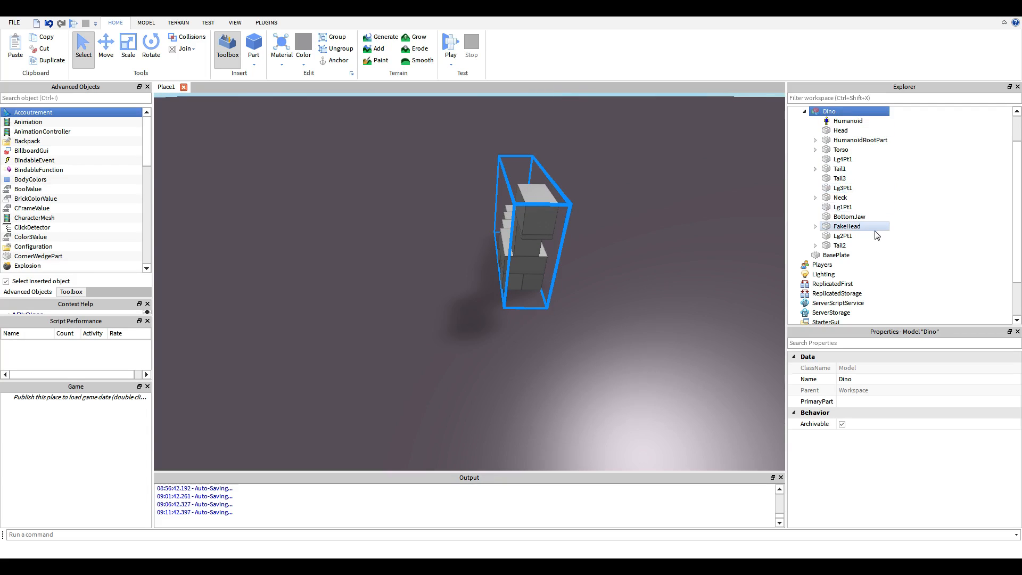
left_click(972, 216)
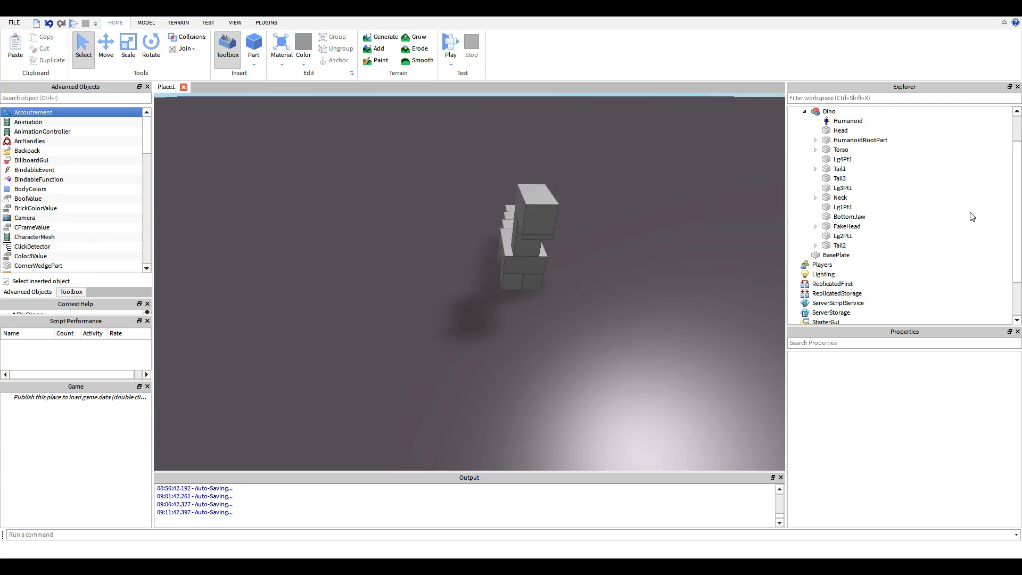
left_click(886, 141)
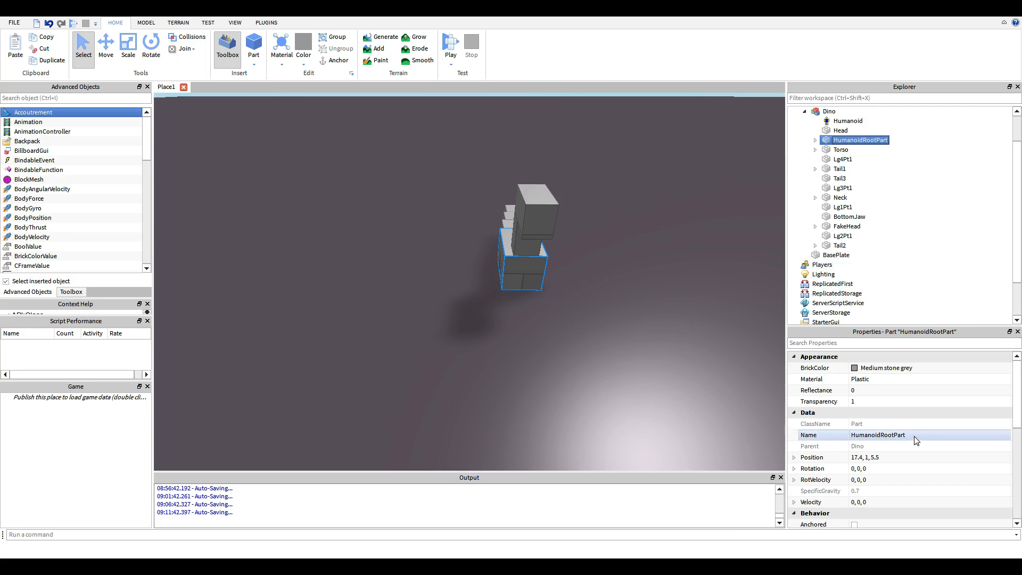
scroll(916, 435, "down", 3)
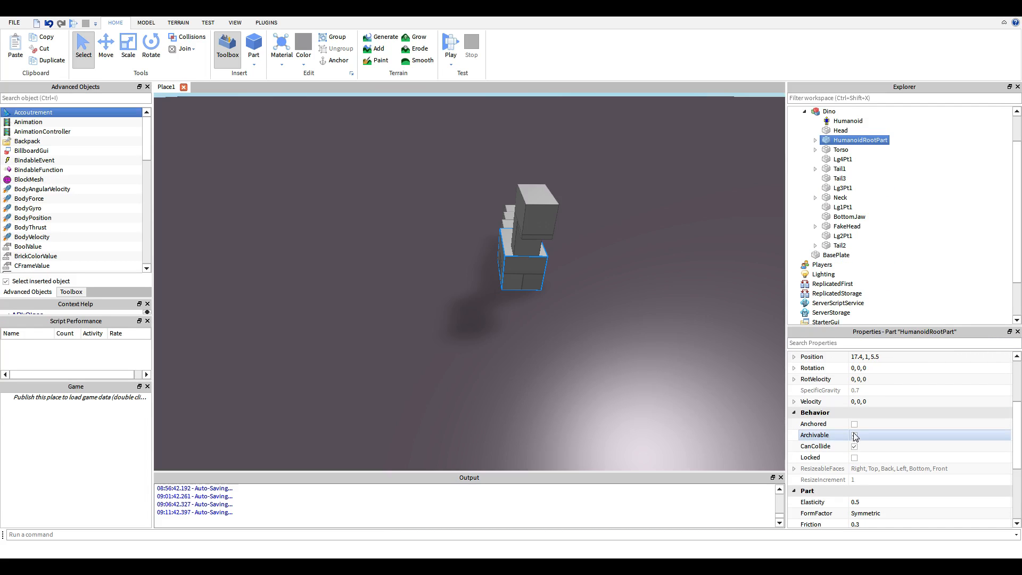
left_click(855, 424)
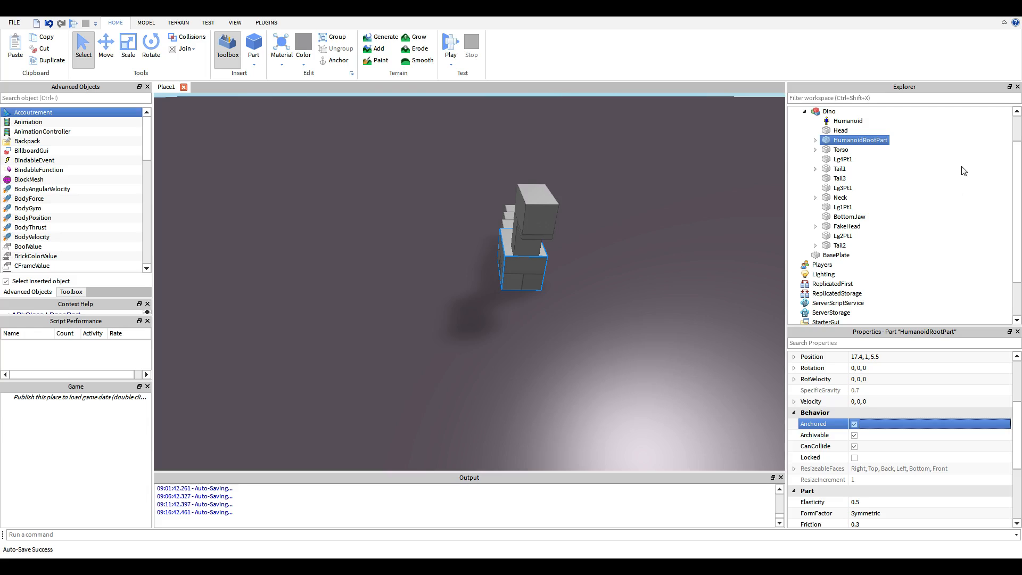
left_click(952, 184)
left_click(829, 112)
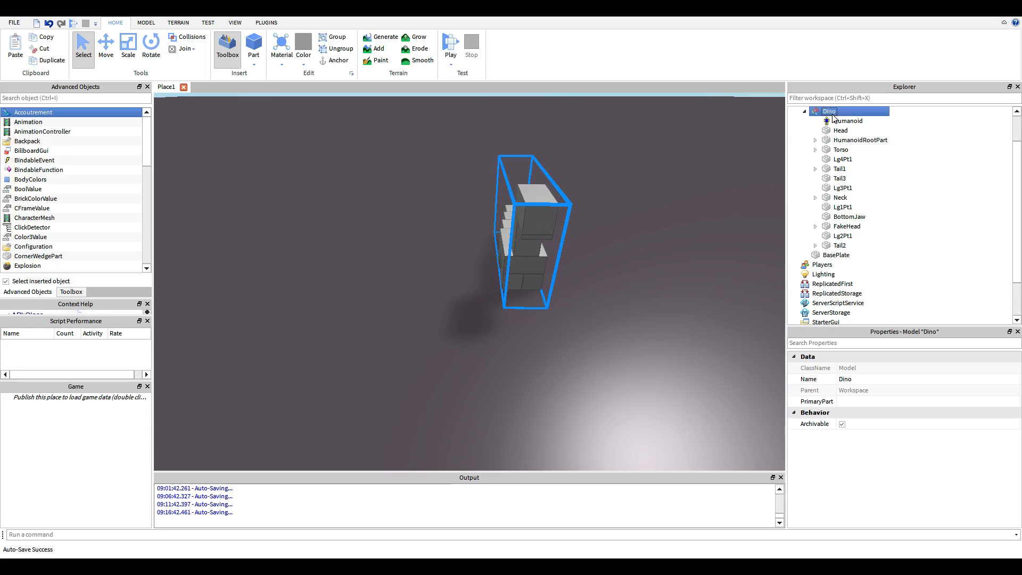
left_click(859, 140)
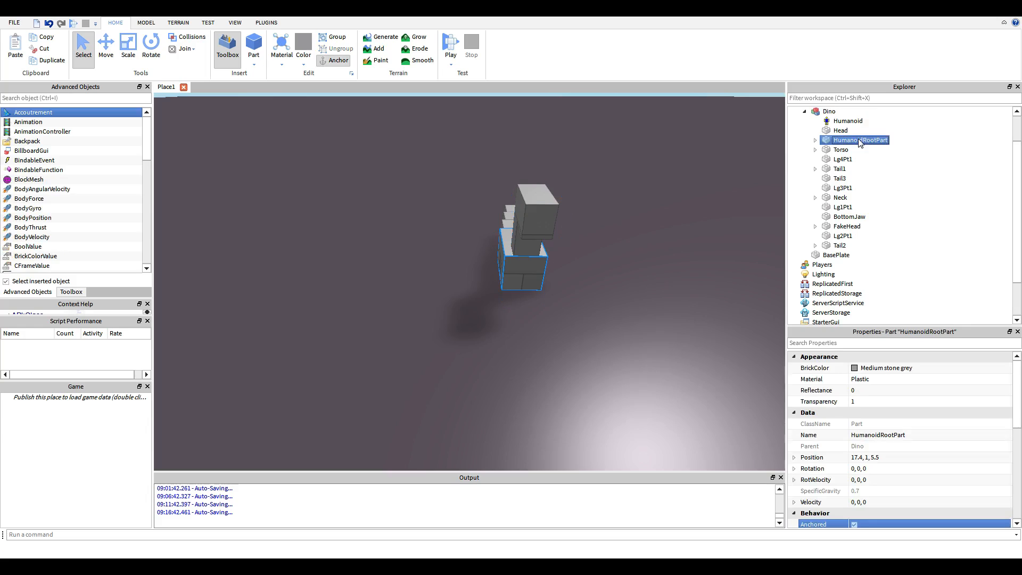
left_click(926, 137)
left_click(886, 138)
left_click(938, 139)
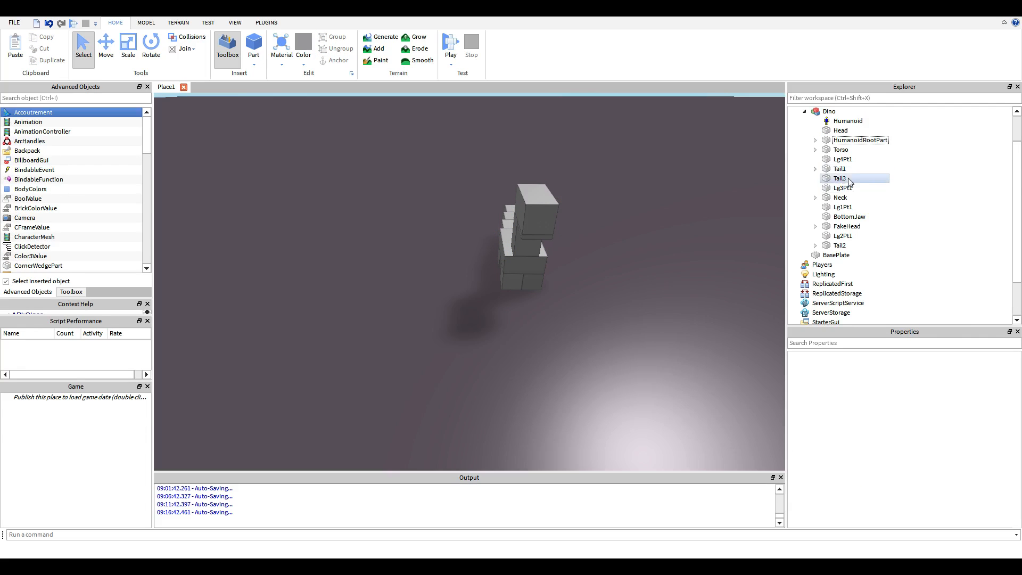
left_click(865, 140)
left_click(928, 136)
left_click_drag(925, 131, 878, 242)
left_click(931, 221)
left_click(860, 140)
left_click(938, 162)
Launch Animation Editor 3.0 and choose Dino as the rig to animate
left_click(530, 234)
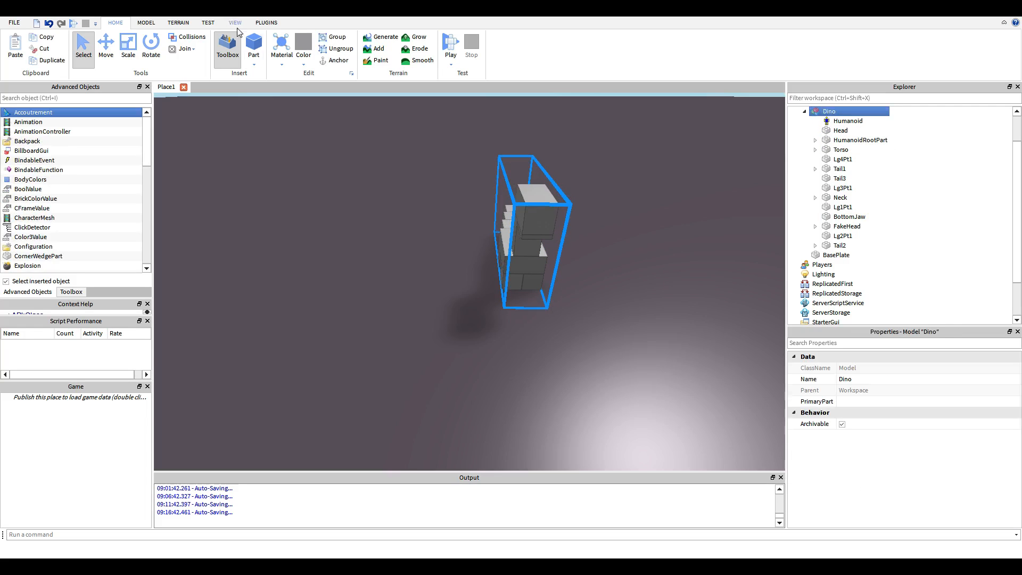
left_click(266, 23)
right_click_drag(594, 229, 594, 222)
key("d")
key("w")
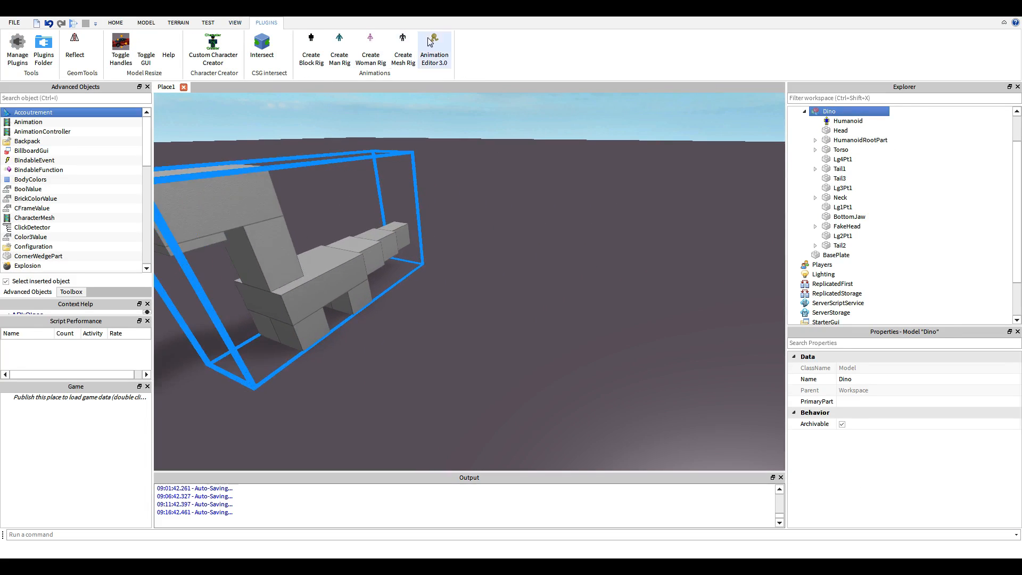
key("a")
left_click(434, 43)
key("s")
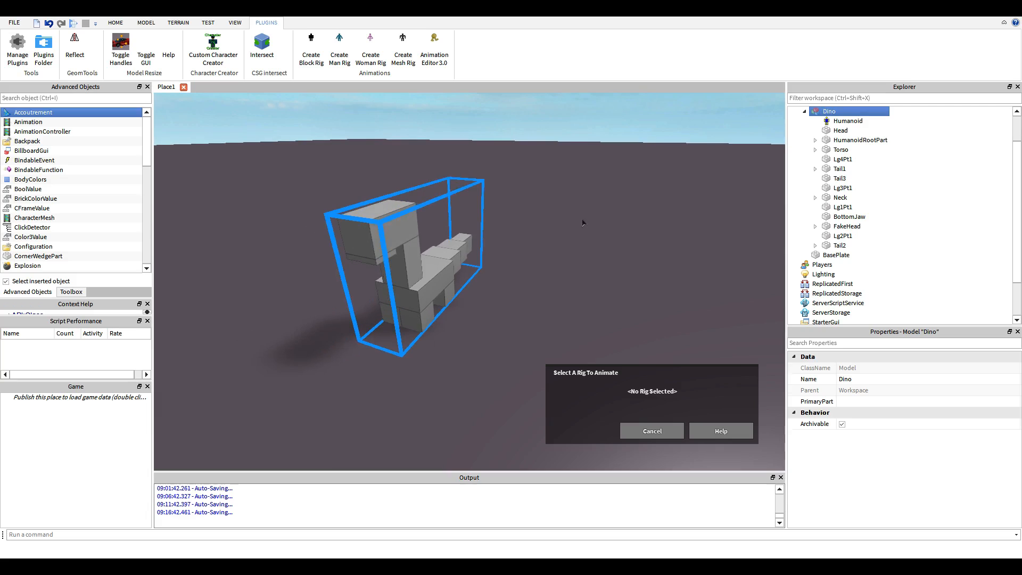
left_click(425, 289)
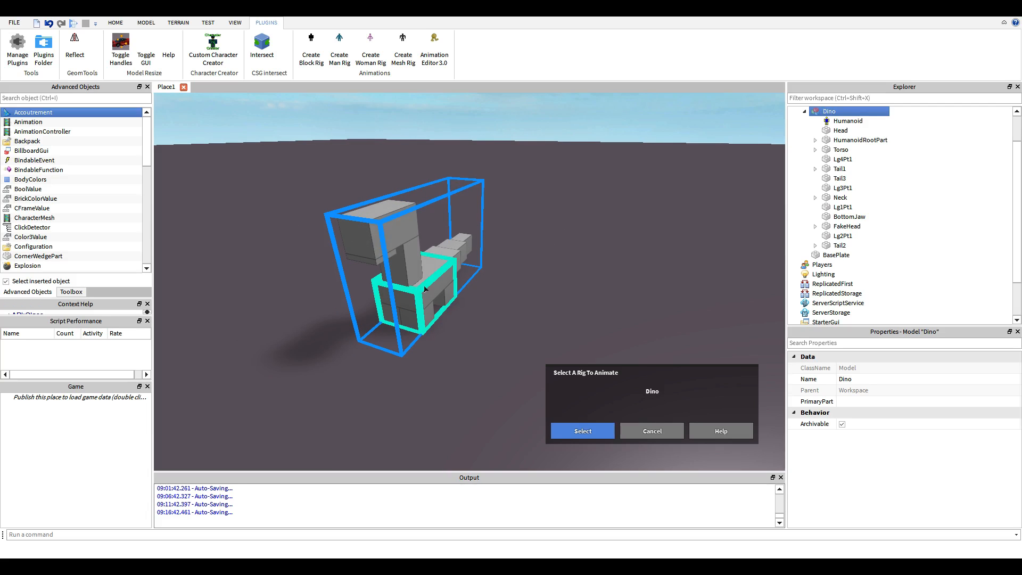
left_click(581, 429)
right_click_drag(545, 315, 544, 314)
scroll(545, 315, "down", 3)
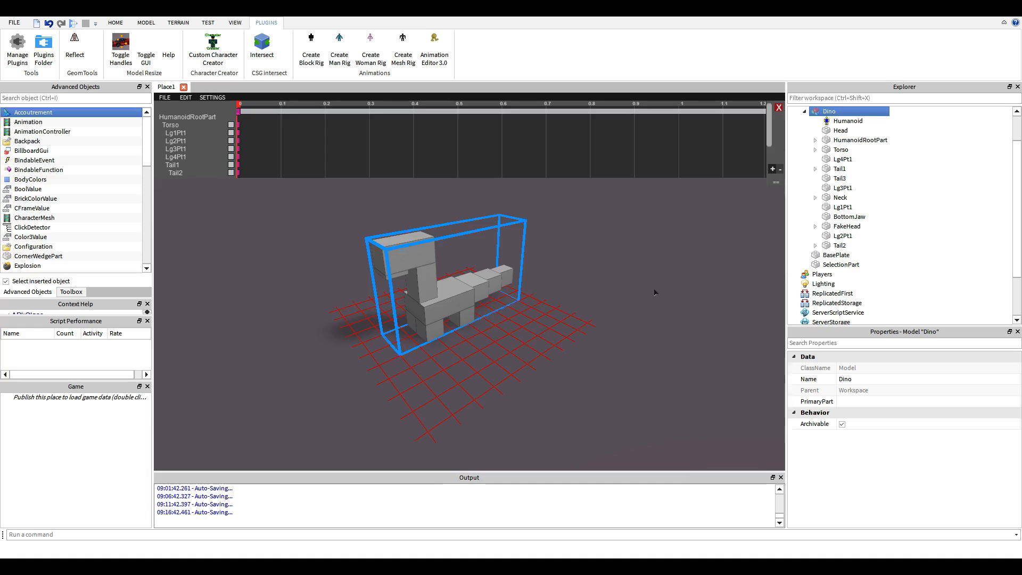
right_click_drag(599, 285, 600, 285)
Copy the starting keyframe's pose and paste it at 0.5 on the animation timeline
left_click_drag(240, 105, 453, 109)
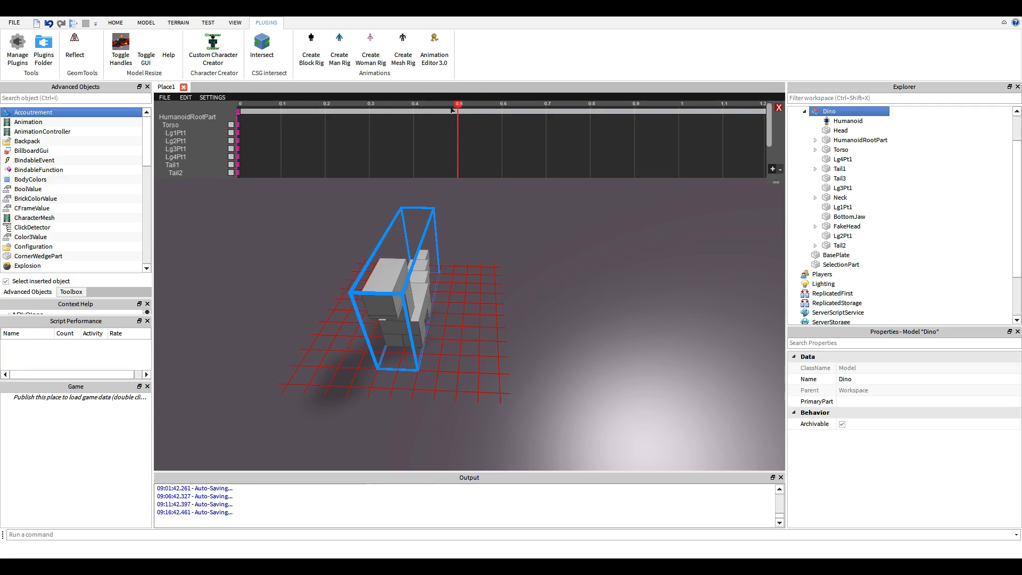
left_click_drag(453, 110, 376, 128)
left_click(231, 108)
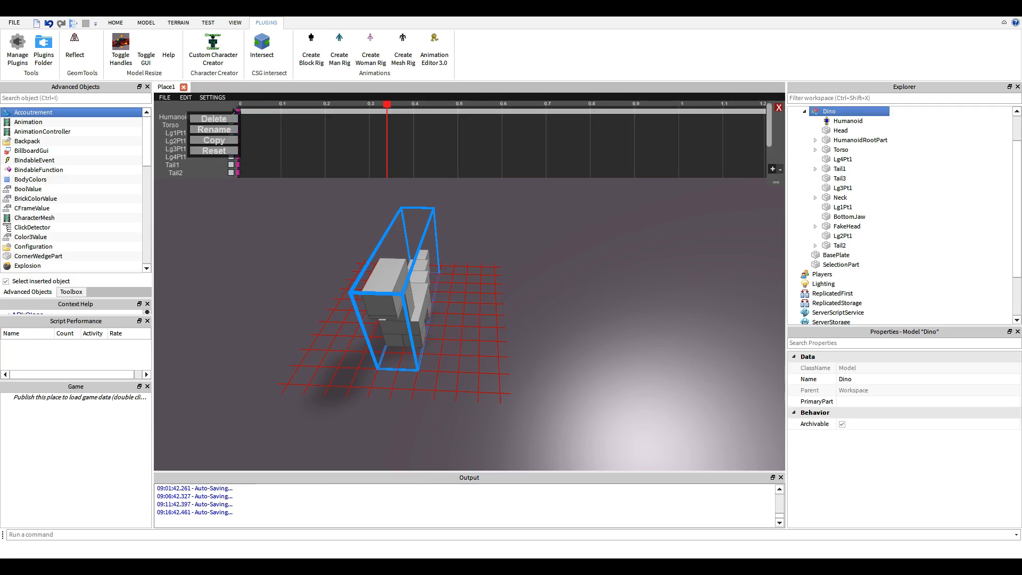
left_click(226, 139)
left_click_drag(378, 102, 458, 104)
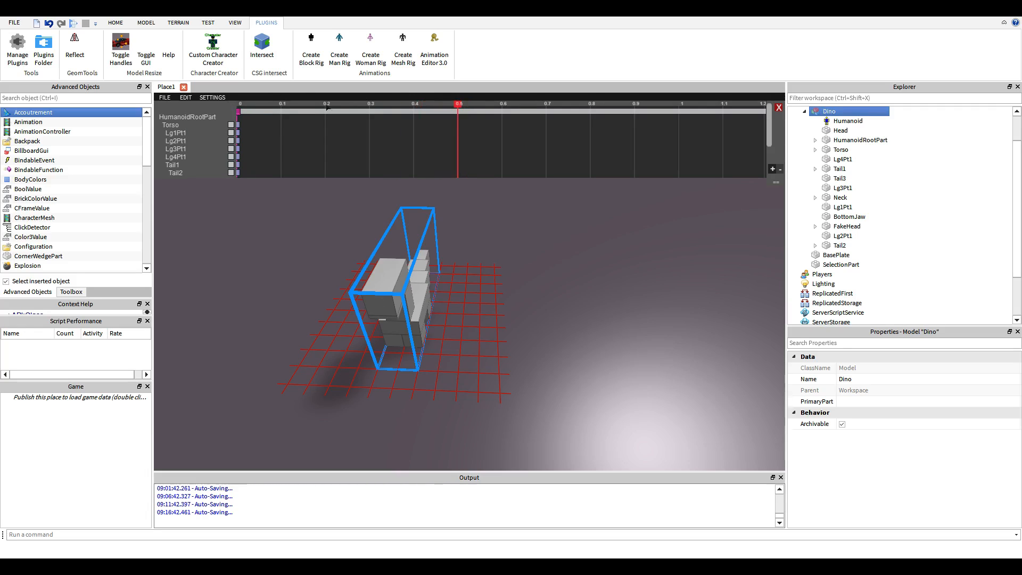
left_click(181, 97)
left_click(207, 134)
Copy the pose of the 0.5 keyframe and paste it at the 1.2 end of the timeline
left_click(452, 109)
left_click(445, 140)
left_click(748, 105)
left_click_drag(748, 105, 757, 105)
left_click(185, 98)
left_click(208, 133)
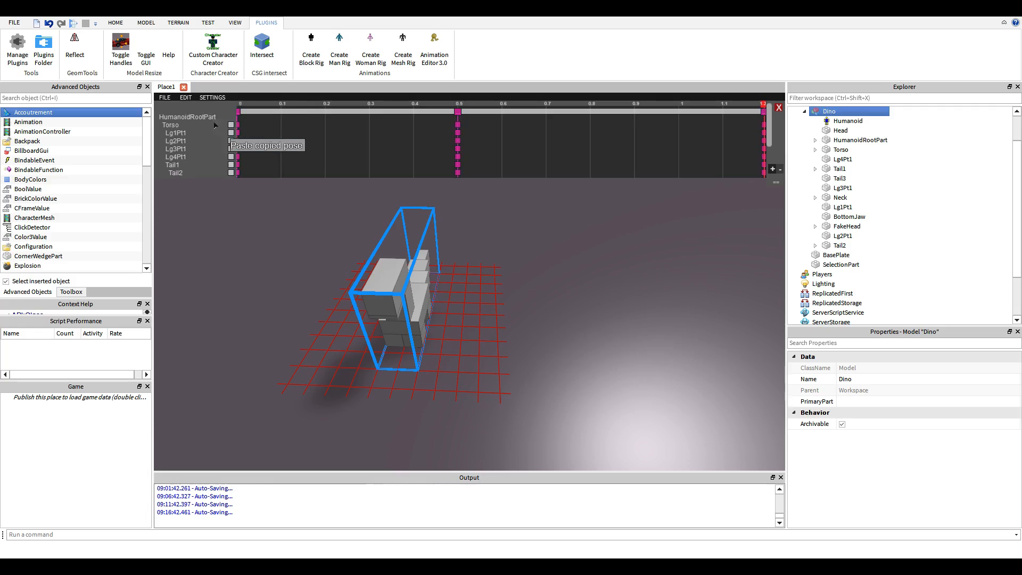
Move the middle keyframe to 0.6, copy its pose and paste it at 0.3
left_click_drag(452, 108, 496, 108)
left_click(496, 109)
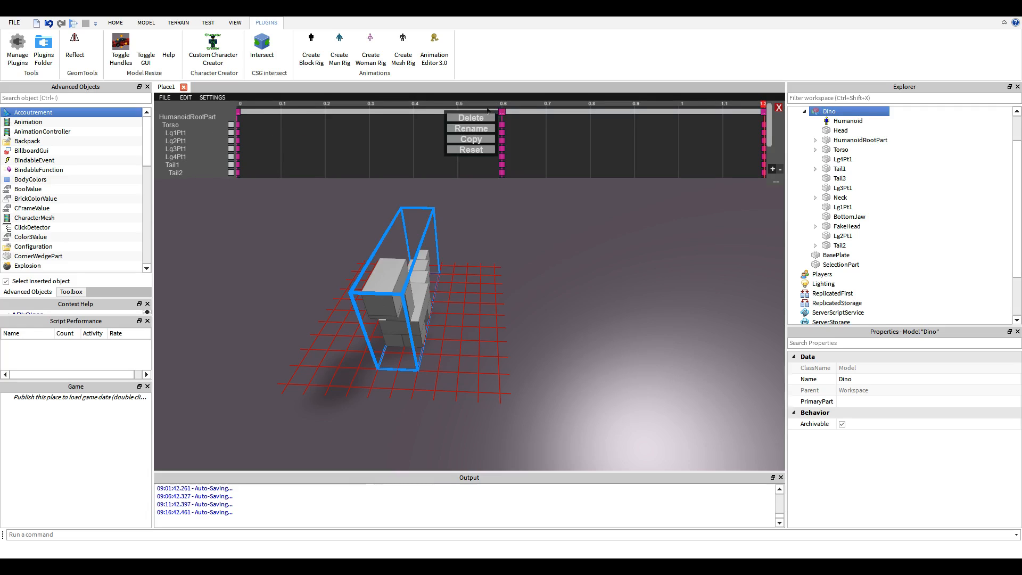
left_click(487, 139)
left_click(365, 103)
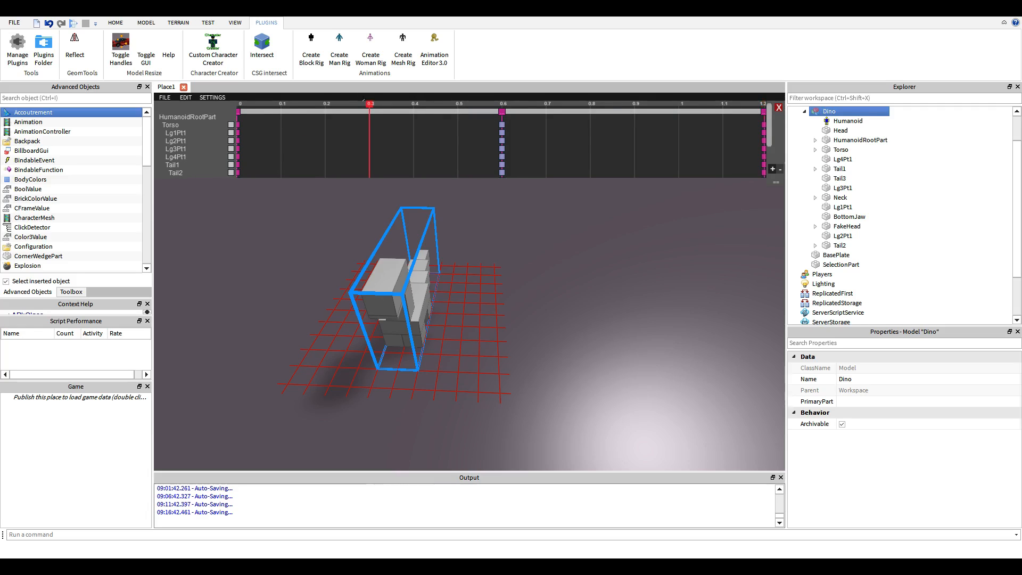
left_click(186, 97)
left_click(208, 133)
Copy the pose of the keyframe near 0.3 to 0.9, and place the copied keyframe exactly at 0.3
left_click_drag(365, 108, 374, 108)
left_click(374, 109)
left_click(351, 138)
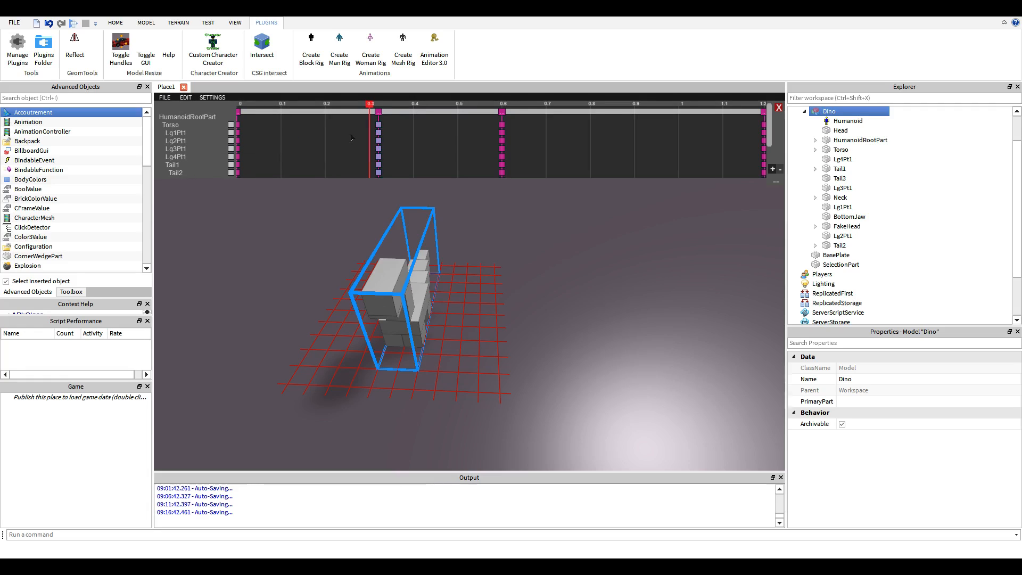
left_click(616, 102)
left_click_drag(628, 101, 635, 101)
left_click(186, 97)
left_click(213, 130)
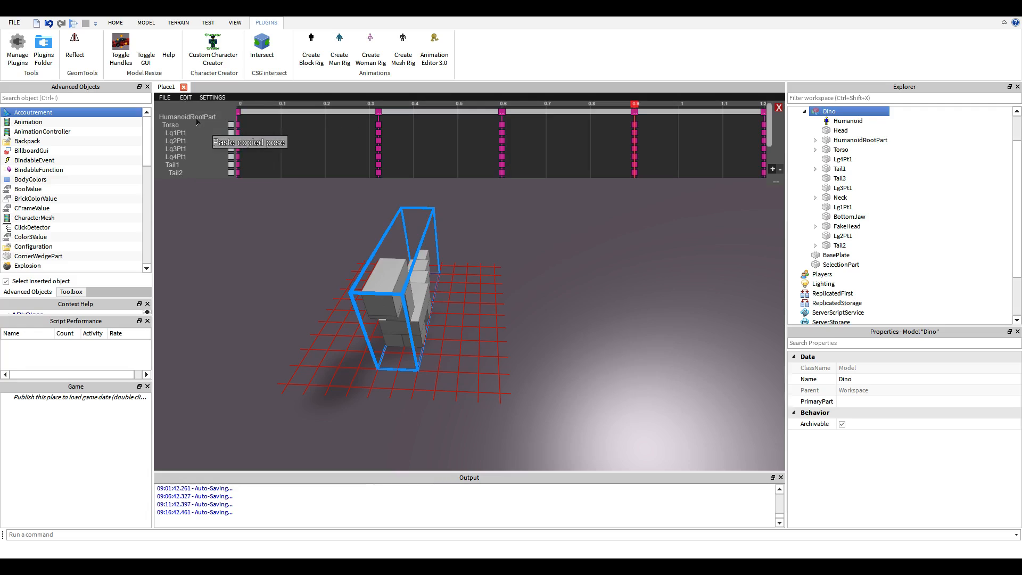
left_click_drag(374, 109, 365, 109)
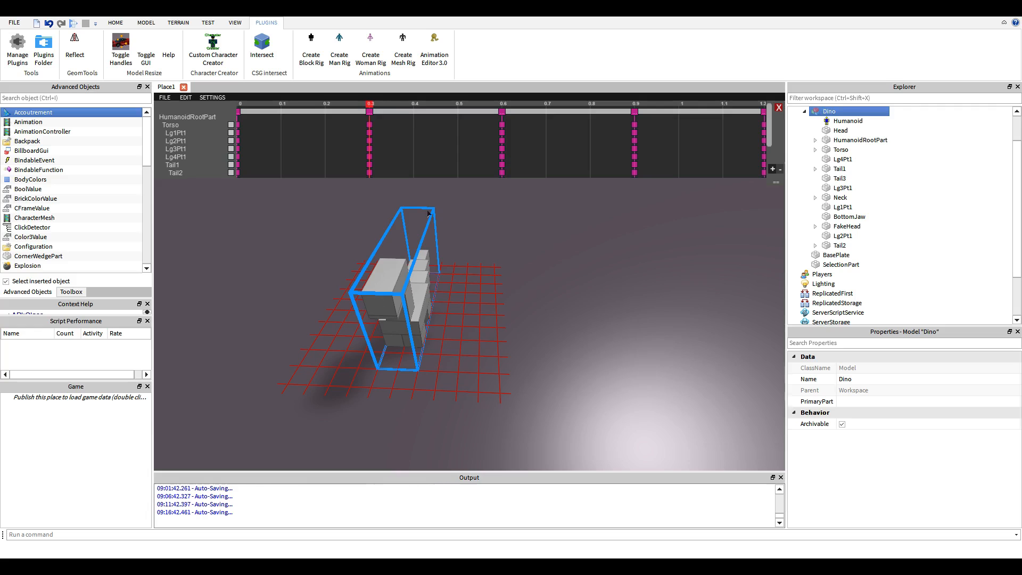
Switch rotation to the 10-degree step and swing the front leg Lg1Pt1 forward in the 0.3 keyframe
key("a")
right_click_drag(504, 216, 503, 216)
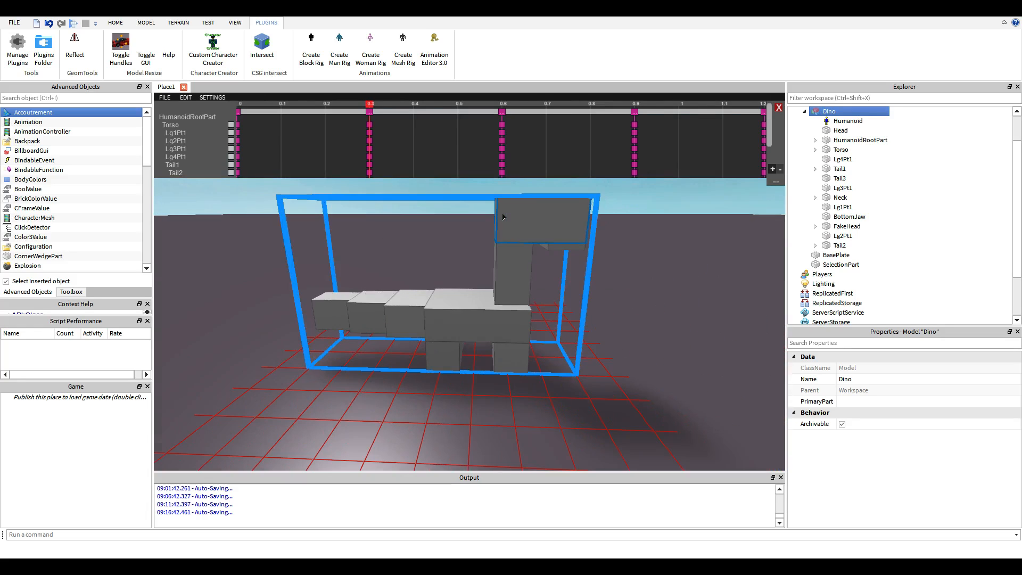
left_click(500, 341)
scroll(618, 325, "up", 5)
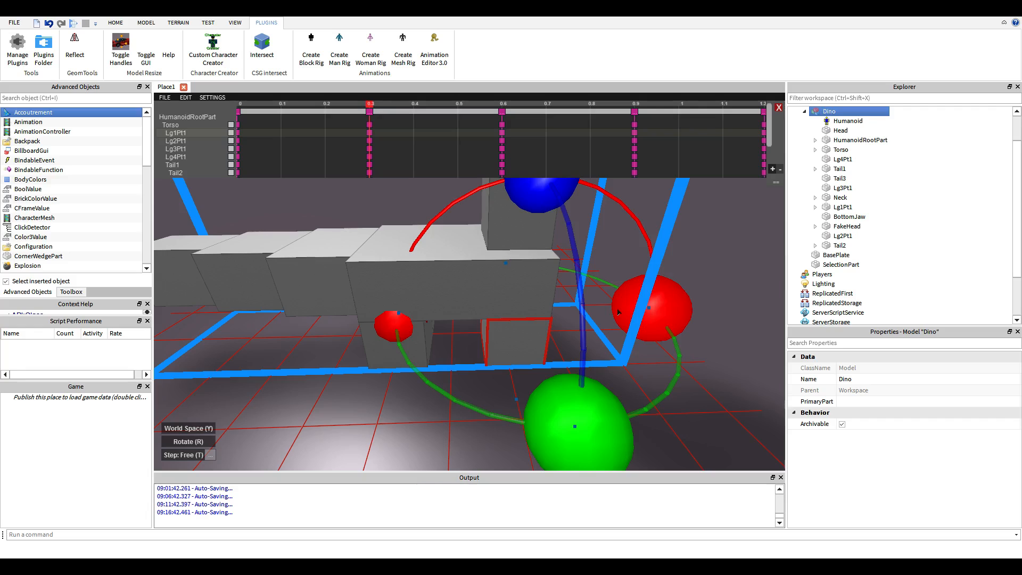
key("t")
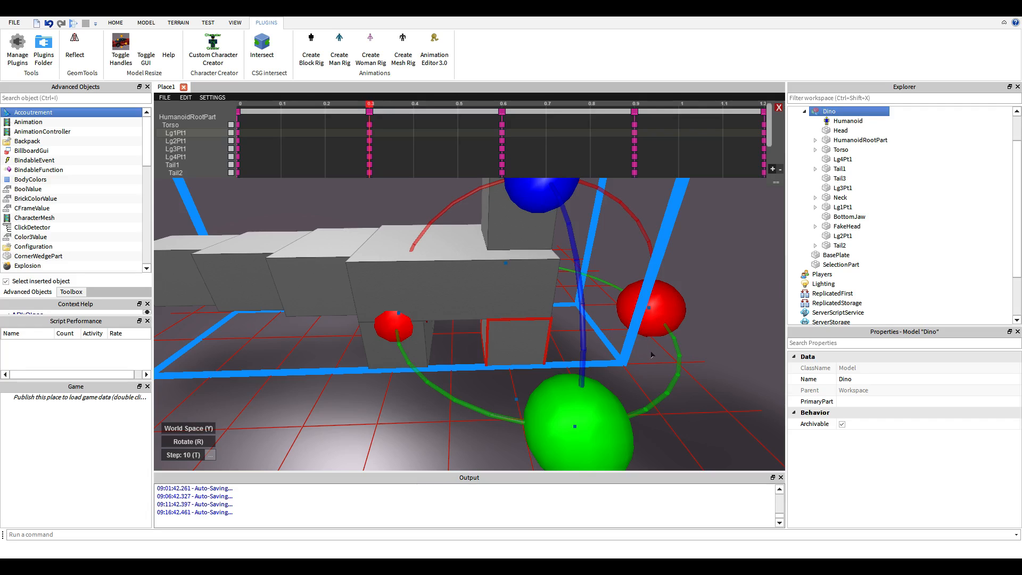
left_click_drag(646, 311, 639, 271)
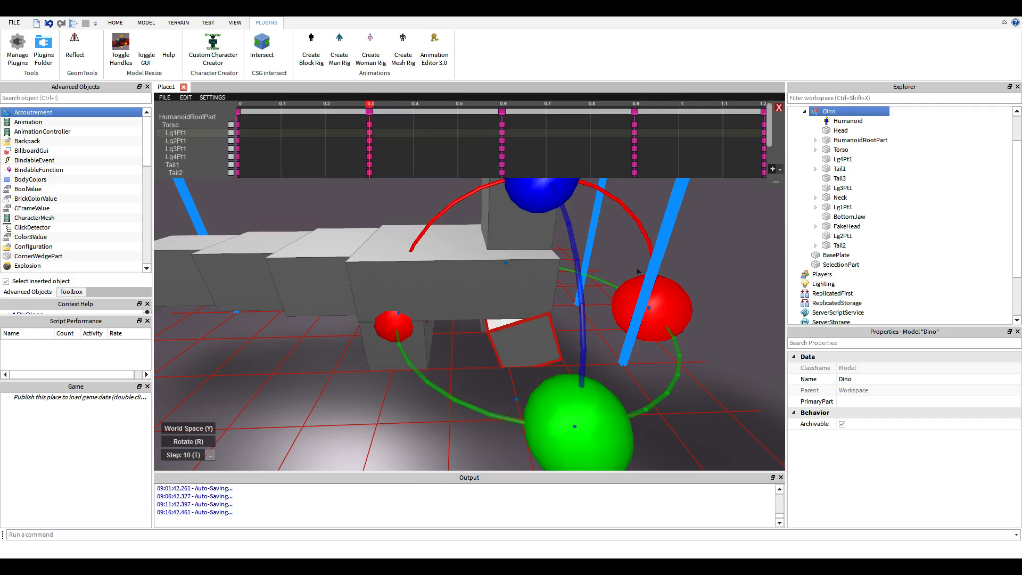
Rotate the legs Lg2Pt1 and Lg4Pt1 on the dinosaur's other side in the 0.3 keyframe
mouse_move(554, 314)
right_mouse_down()
mouse_move(552, 330)
mouse_move(543, 324)
right_mouse_up()
scroll(543, 325, "down", 4)
left_click(397, 353)
left_click_drag(478, 342, 468, 324)
left_click(474, 355)
left_click(474, 353)
left_click_drag(380, 344, 401, 307)
Swing the rear leg Lg3Pt1 backward in the 0.3 keyframe
right_click_drag(414, 319, 416, 322)
scroll(417, 322, "up", 1)
left_click(540, 342)
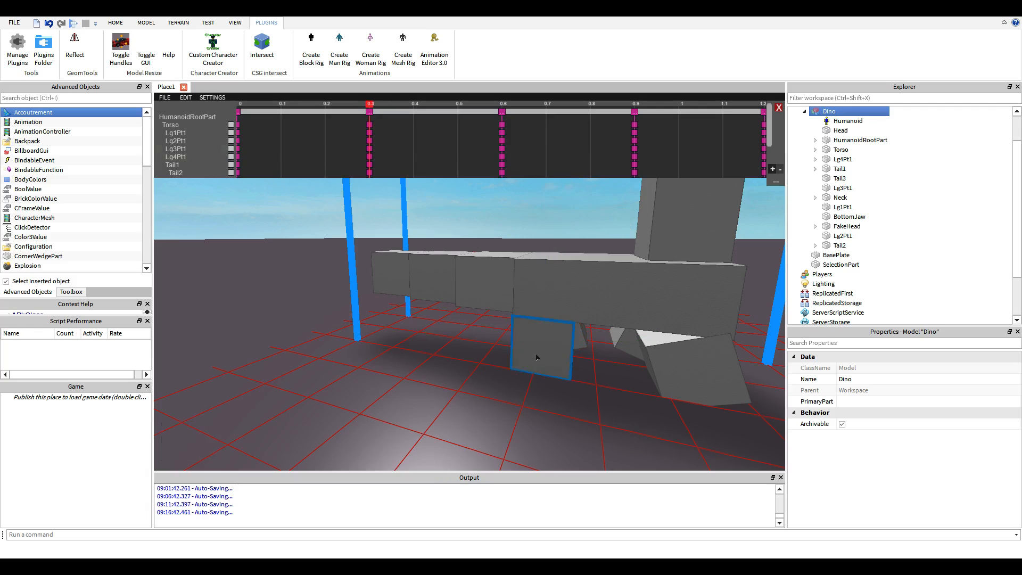
left_click(539, 357)
left_click_drag(717, 341, 693, 366)
left_click(610, 411)
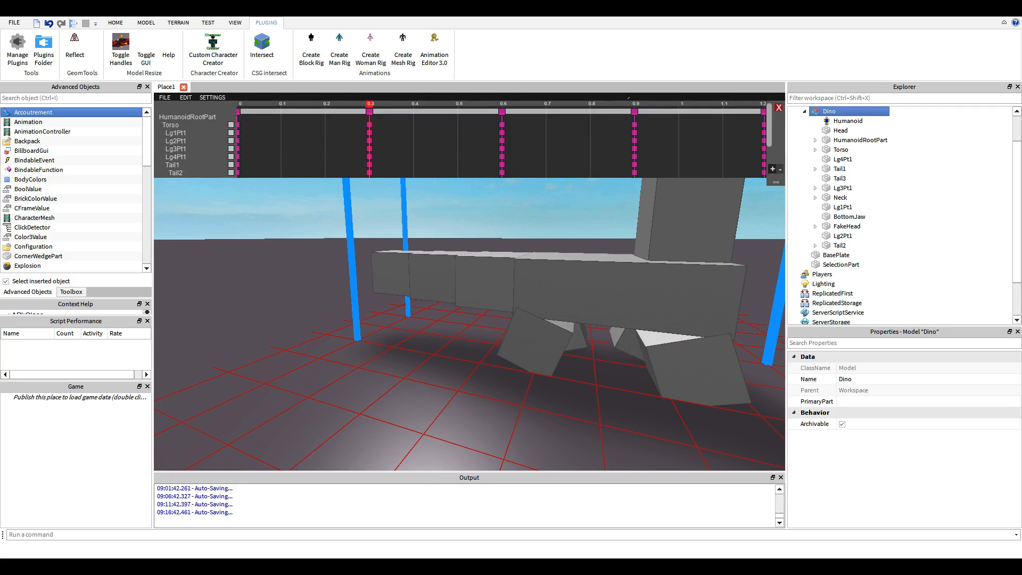
At the 0.9 keyframe, swing the front leg Lg1Pt1 backward and the rear leg Lg3Pt1 forward
left_click(632, 104)
left_click(703, 392)
key("d")
left_click_drag(712, 348, 672, 393)
left_click(421, 354)
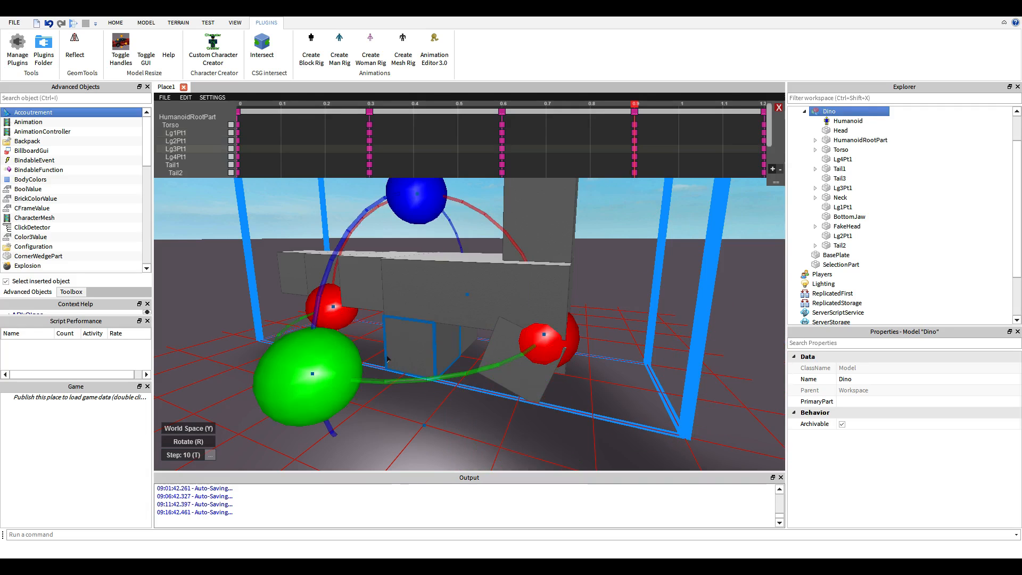
left_click_drag(557, 303, 539, 290)
At the 0.9 keyframe, swing the front leg Lg2Pt1 forward and the rear leg Lg4Pt1 backward
right_click_drag(613, 309, 495, 317)
left_click(511, 367)
right_click_drag(511, 367, 436, 364)
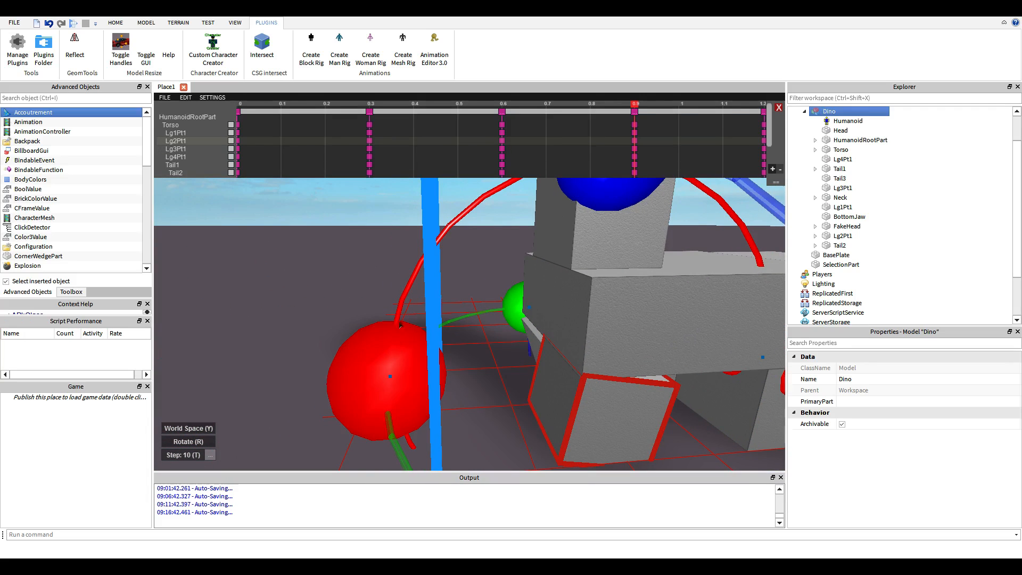
left_click_drag(400, 327, 407, 316)
key("d")
left_click(601, 418)
key("s")
left_click_drag(637, 332, 632, 283)
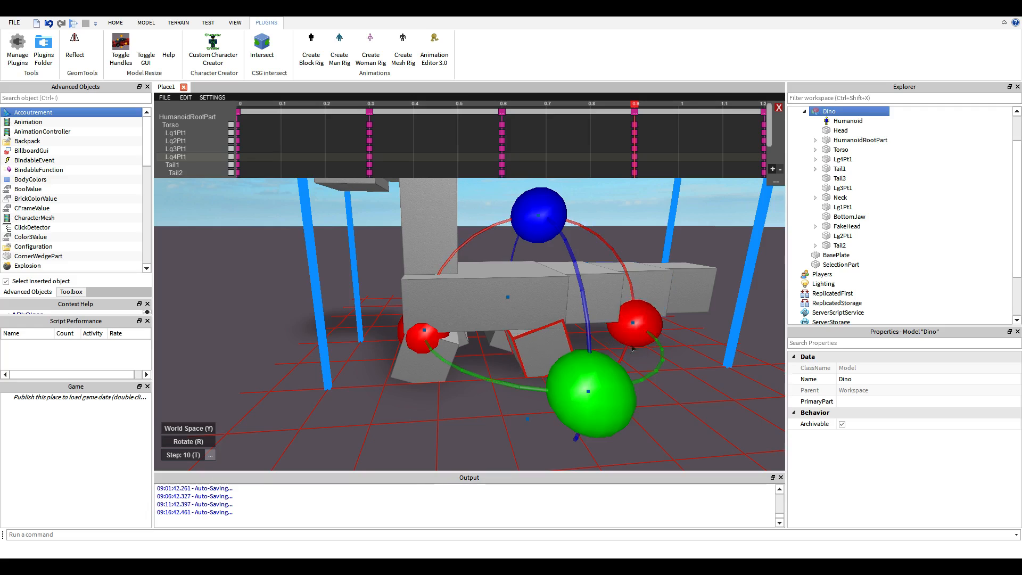
Examine the dinosaur's leg pose at the 0.9 keyframe up close, from a distance and from above
left_click(470, 406)
right_click_drag(470, 406, 474, 411)
key("s")
key("w")
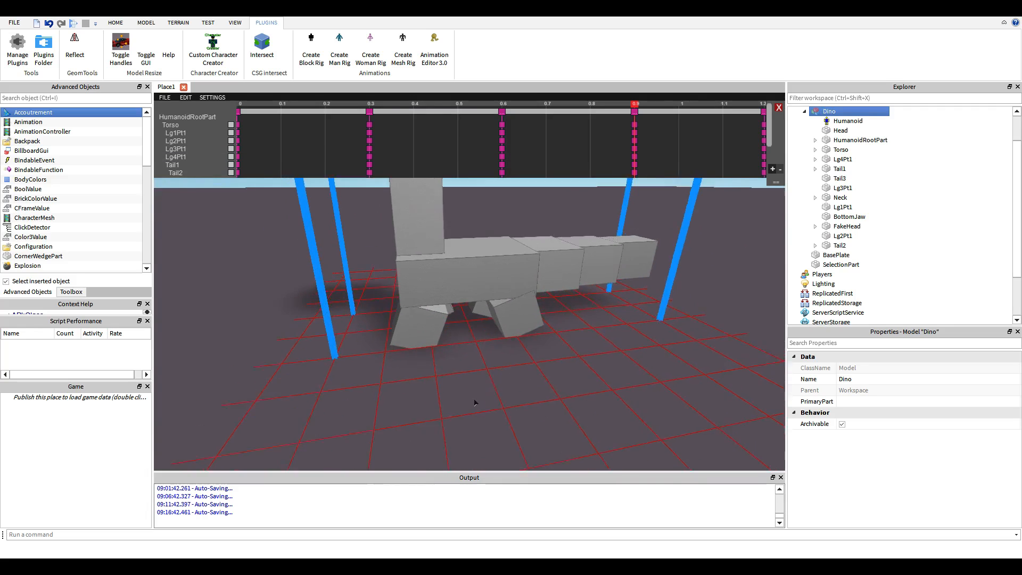
key("s")
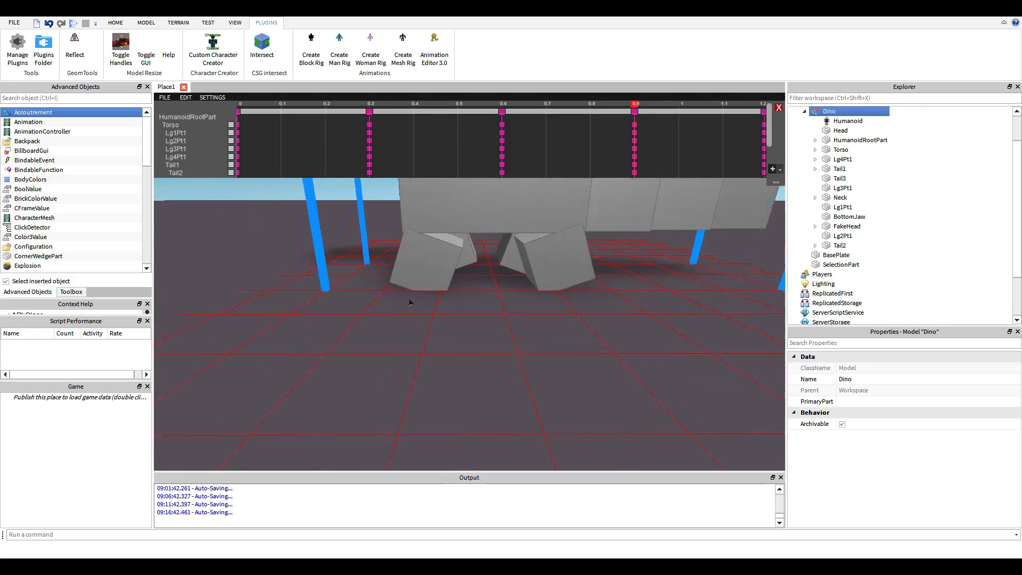
key("w")
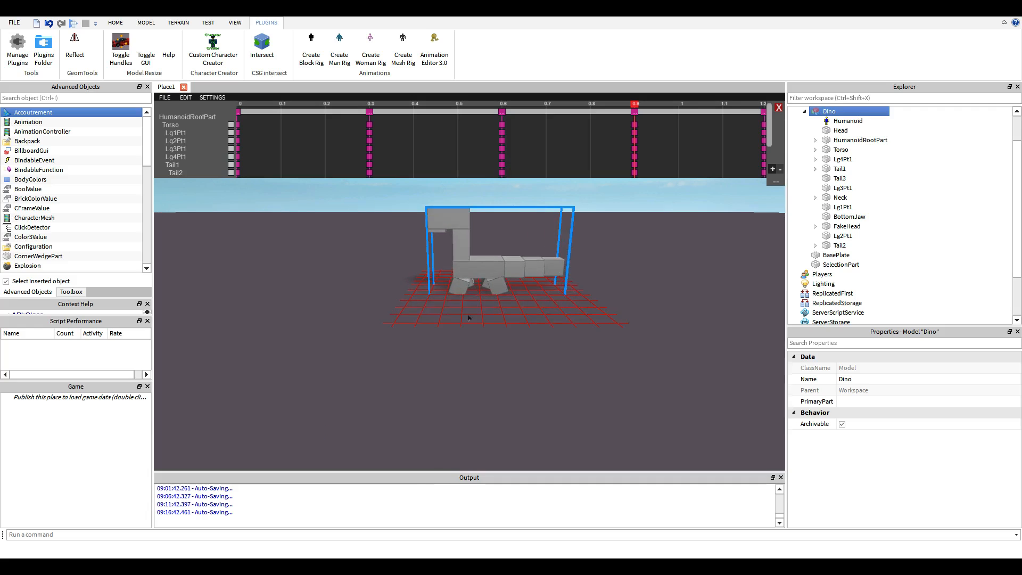
key("w")
right_click_drag(547, 190, 516, 261)
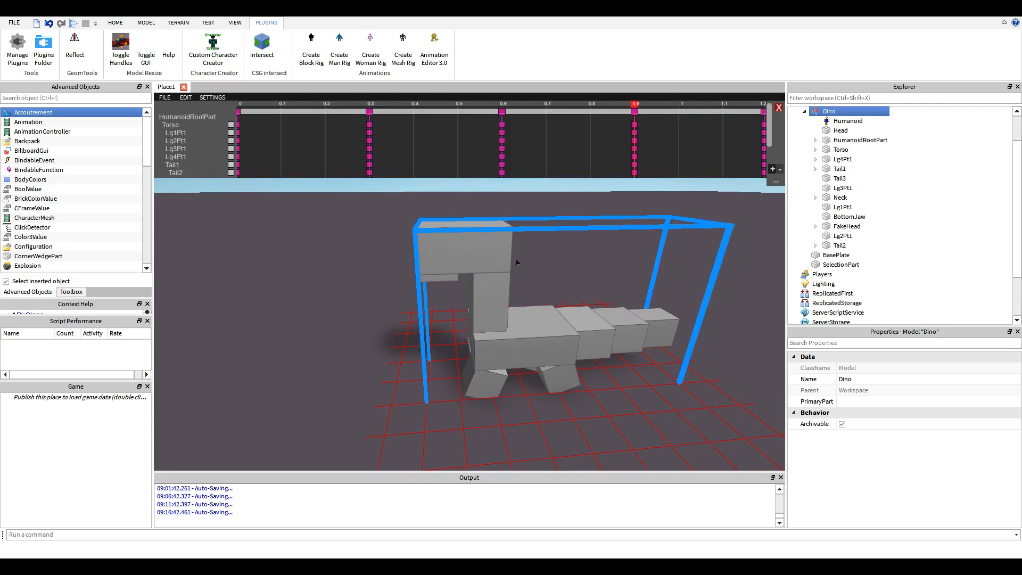
key("s")
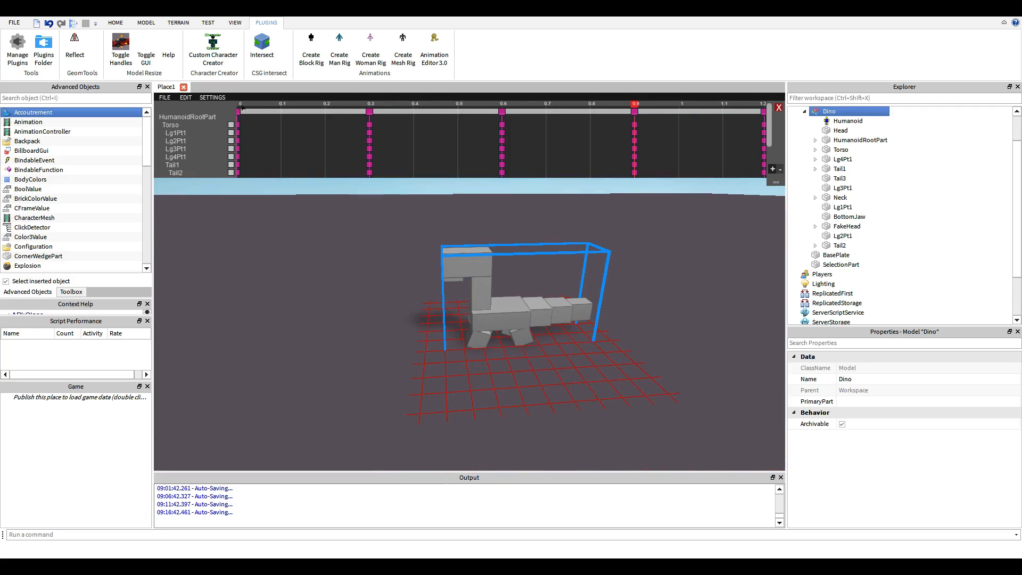
Turn on looping for the walk animation and set its priority to Movement
left_click(184, 98)
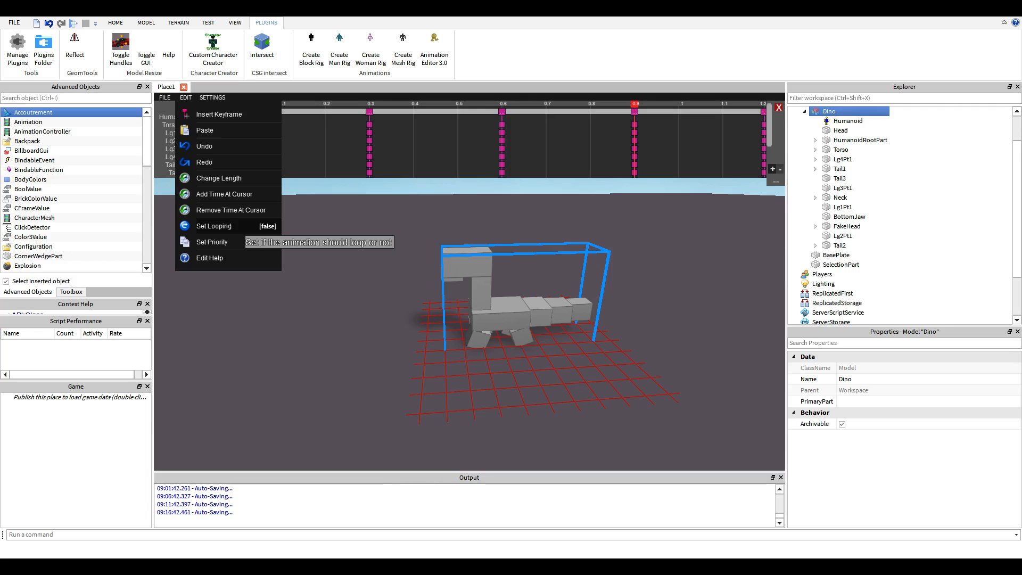
left_click(232, 226)
left_click(234, 241)
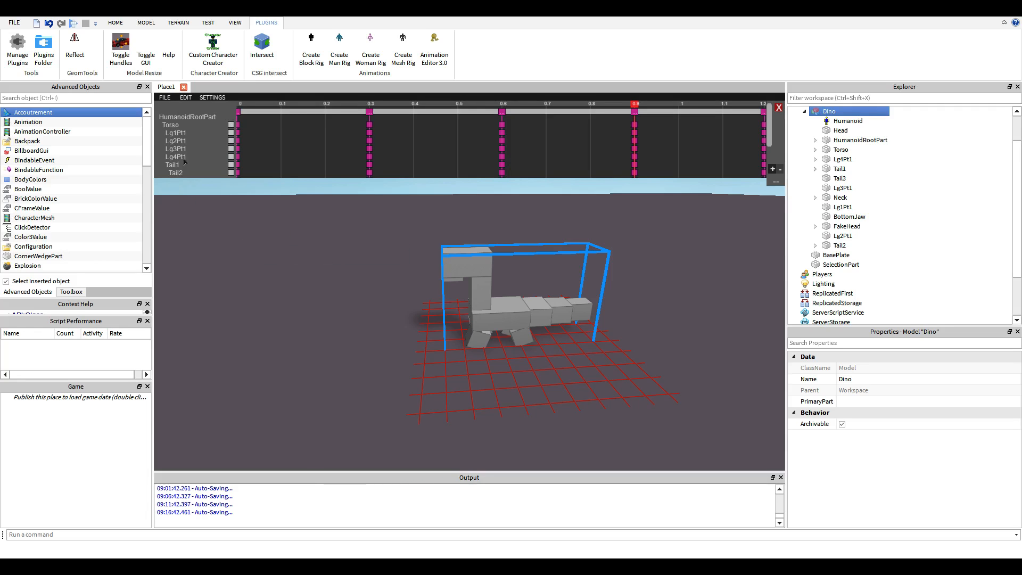
left_click(185, 97)
left_click(222, 240)
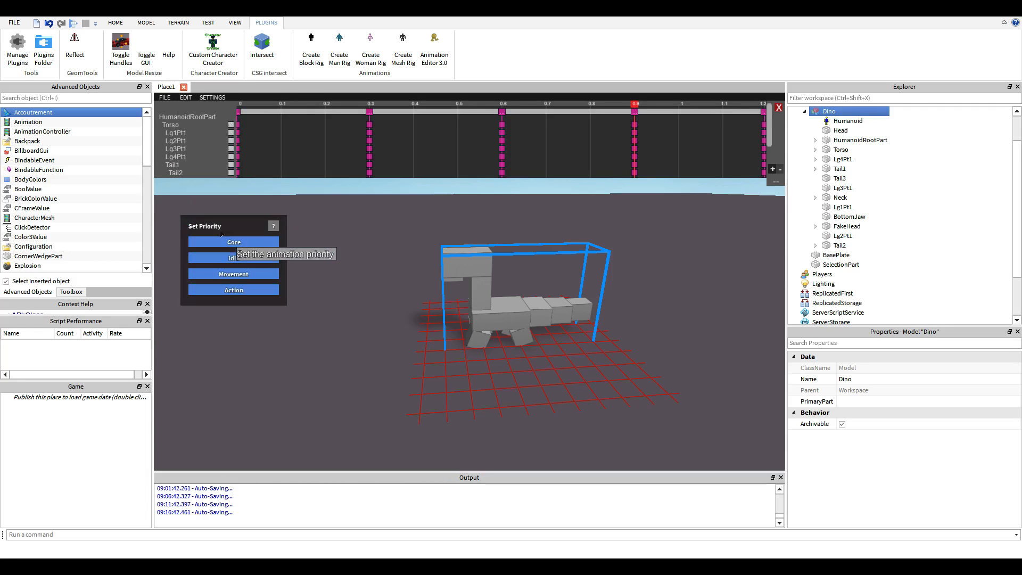
left_click(234, 274)
right_click_drag(287, 258, 700, 263)
Exit Animation Editor and load the Dino rig into it again
left_click(86, 25)
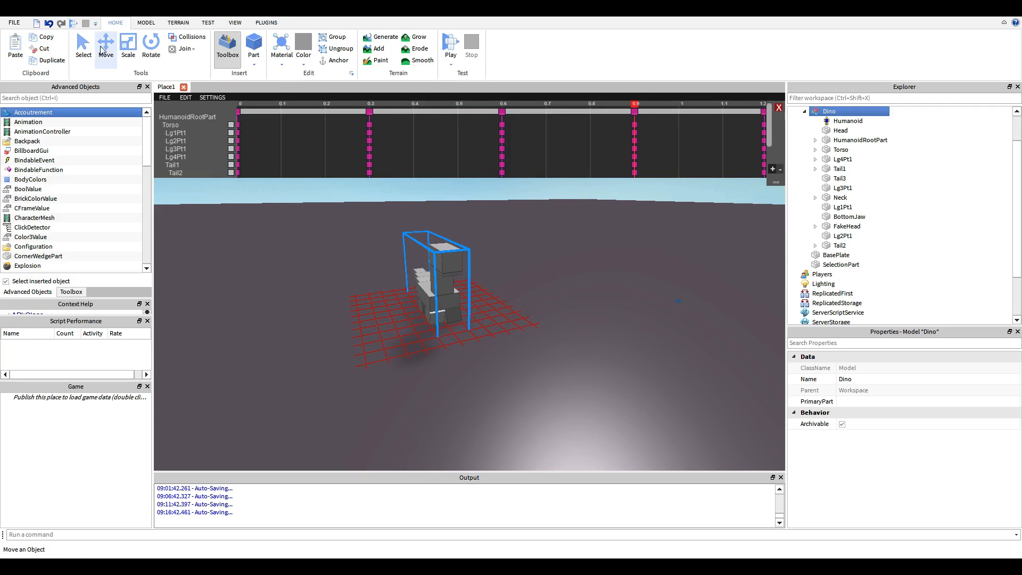
left_click(828, 111)
left_click(267, 22)
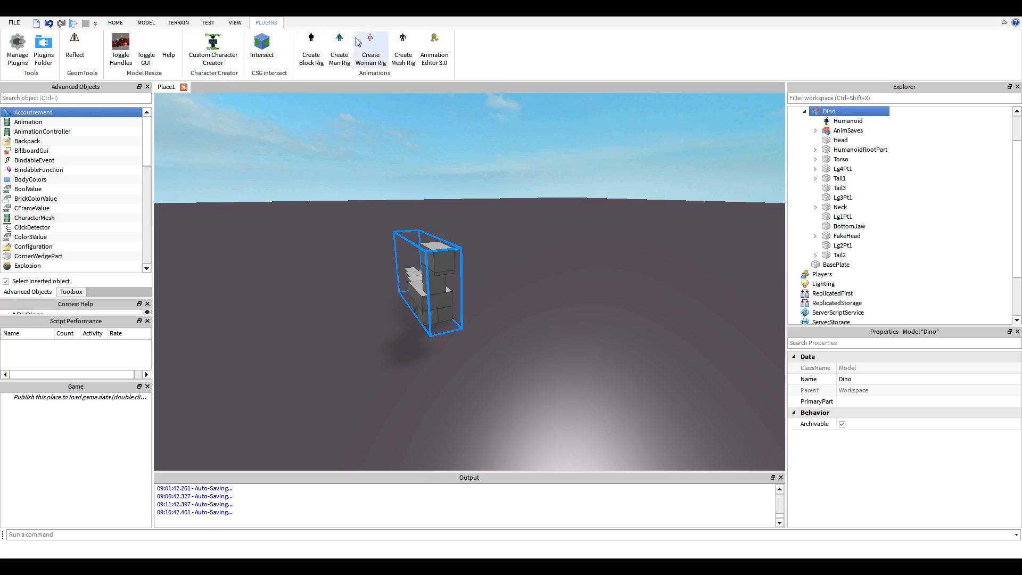
left_click(434, 45)
left_click(596, 428)
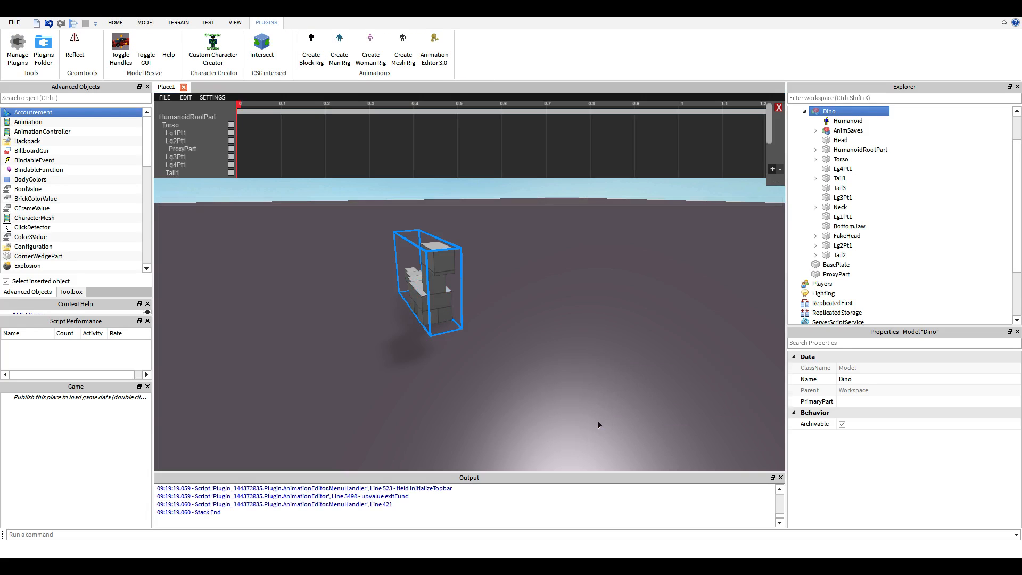
scroll(479, 255, "up", 5)
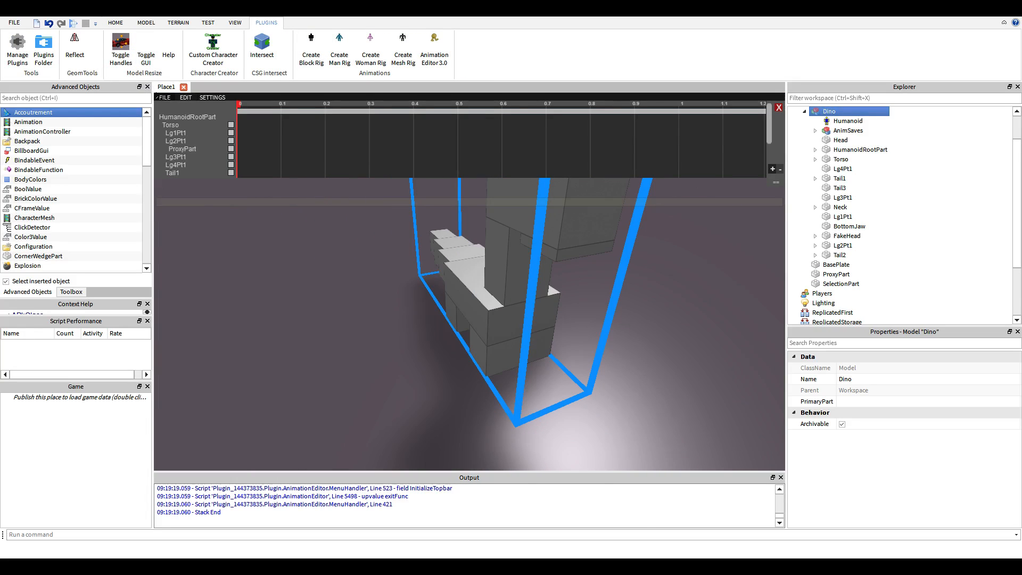
Restart Animation Editor with the Dino torso picked as the rig, and enlarge the Output area
left_click(116, 22)
left_click(85, 46)
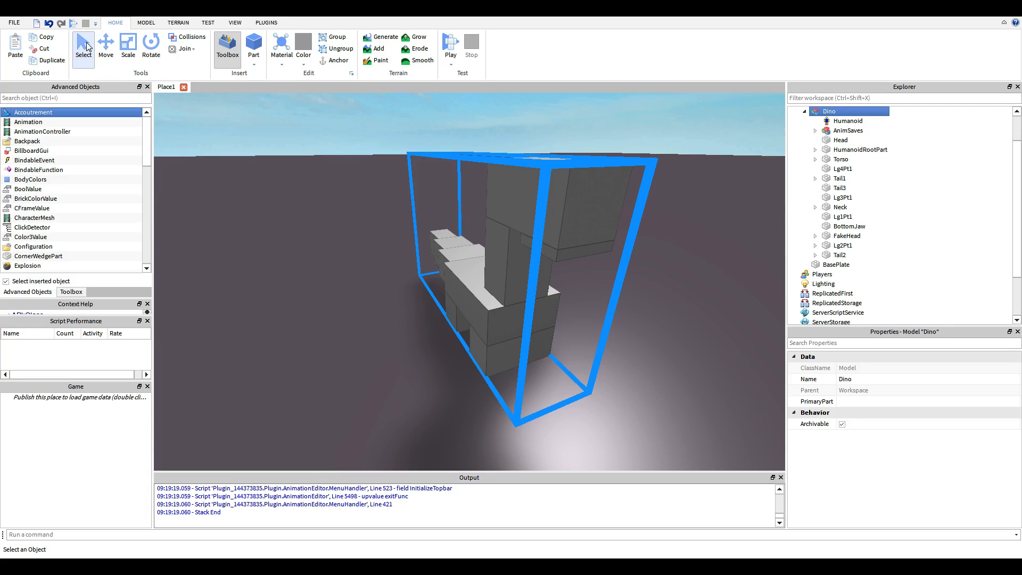
left_click(261, 23)
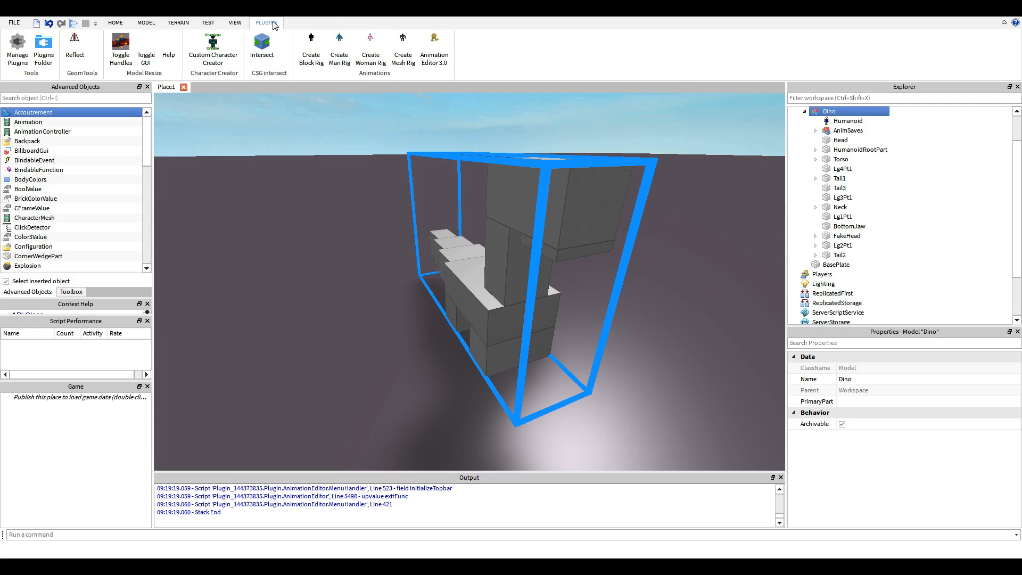
left_click(432, 56)
left_click(511, 330)
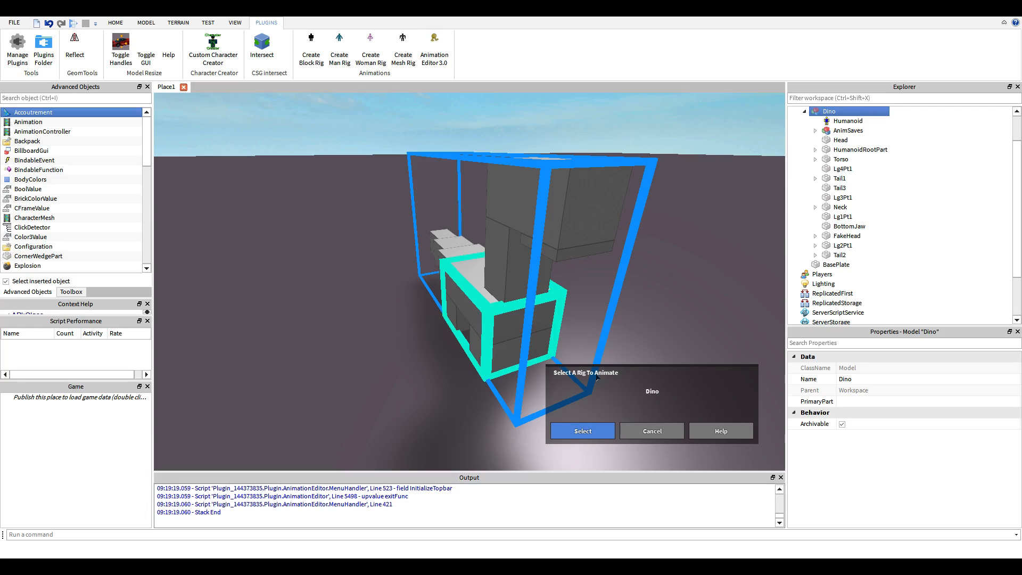
left_click(582, 431)
left_click_drag(614, 472, 612, 443)
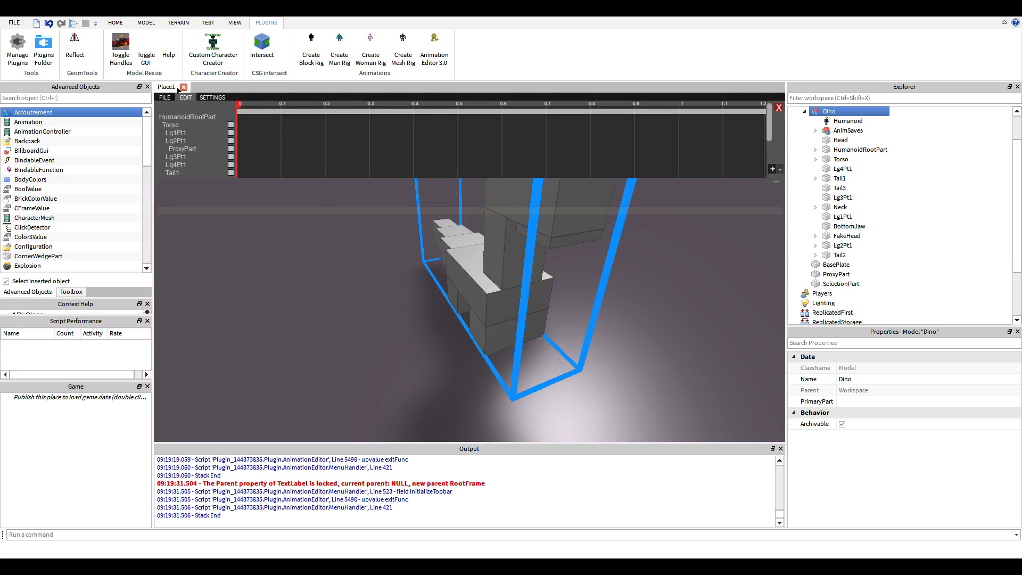
Close Animation Editor, try once more to load the reselected Dino model as its rig, and exit the editor
scroll(393, 228, "down", 10)
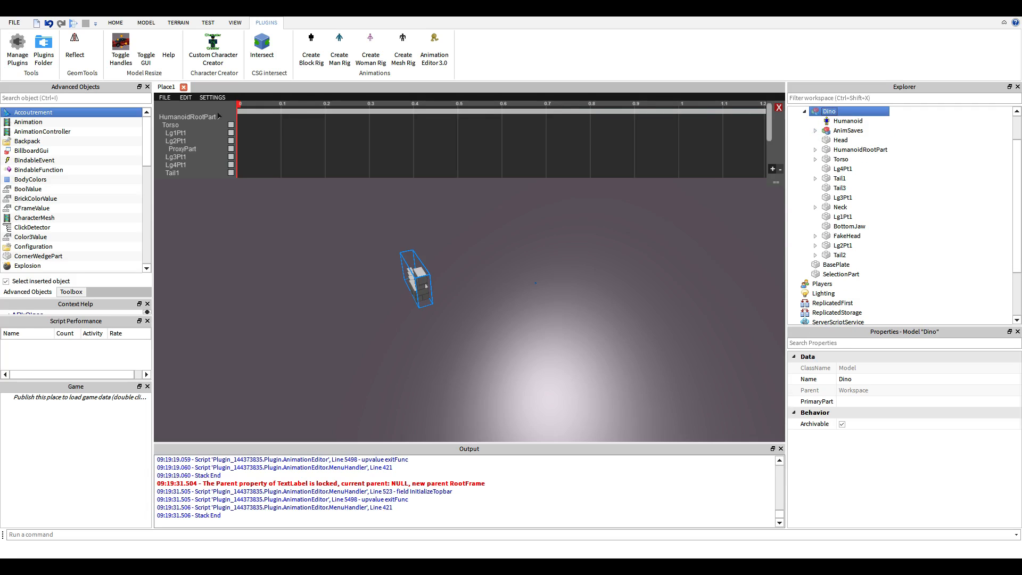
left_click(779, 108)
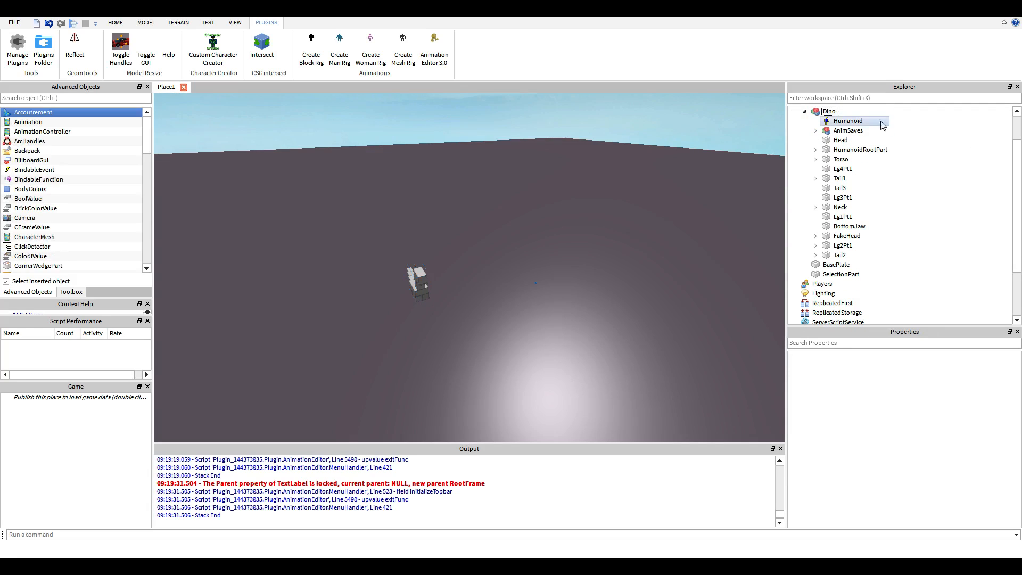
left_click(866, 112)
left_click(434, 48)
left_click(417, 278)
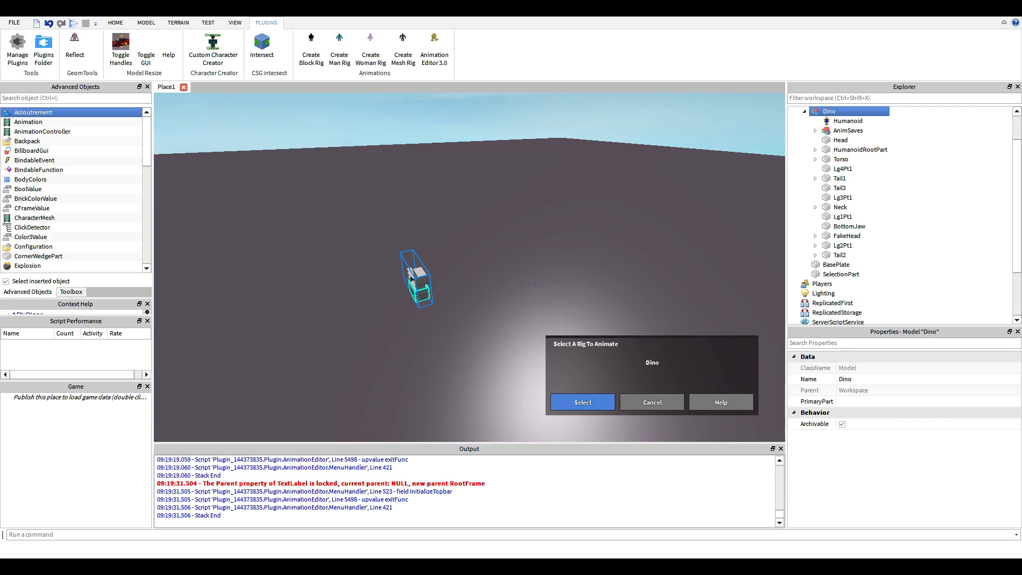
left_click(583, 402)
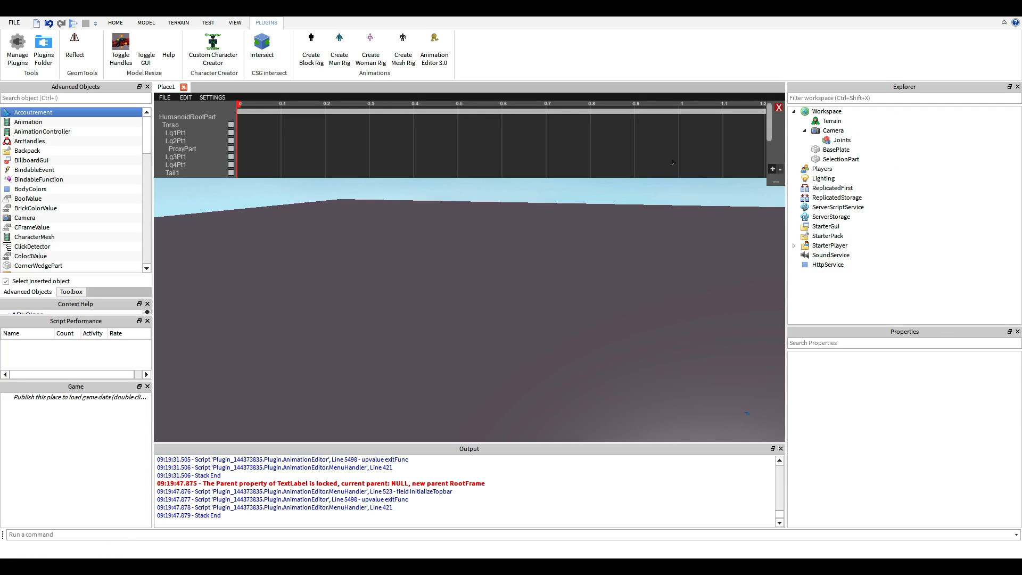
left_click(777, 107)
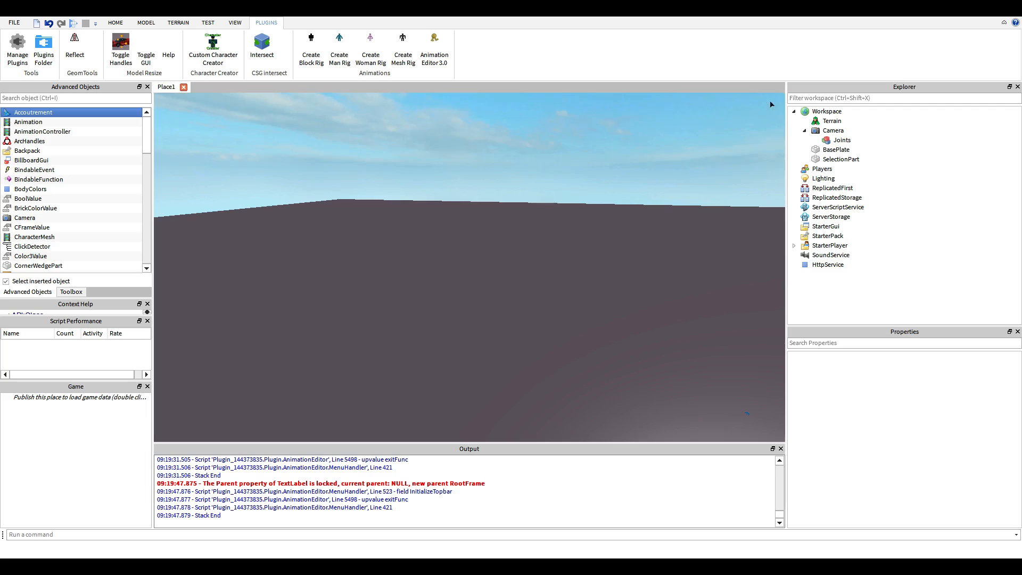